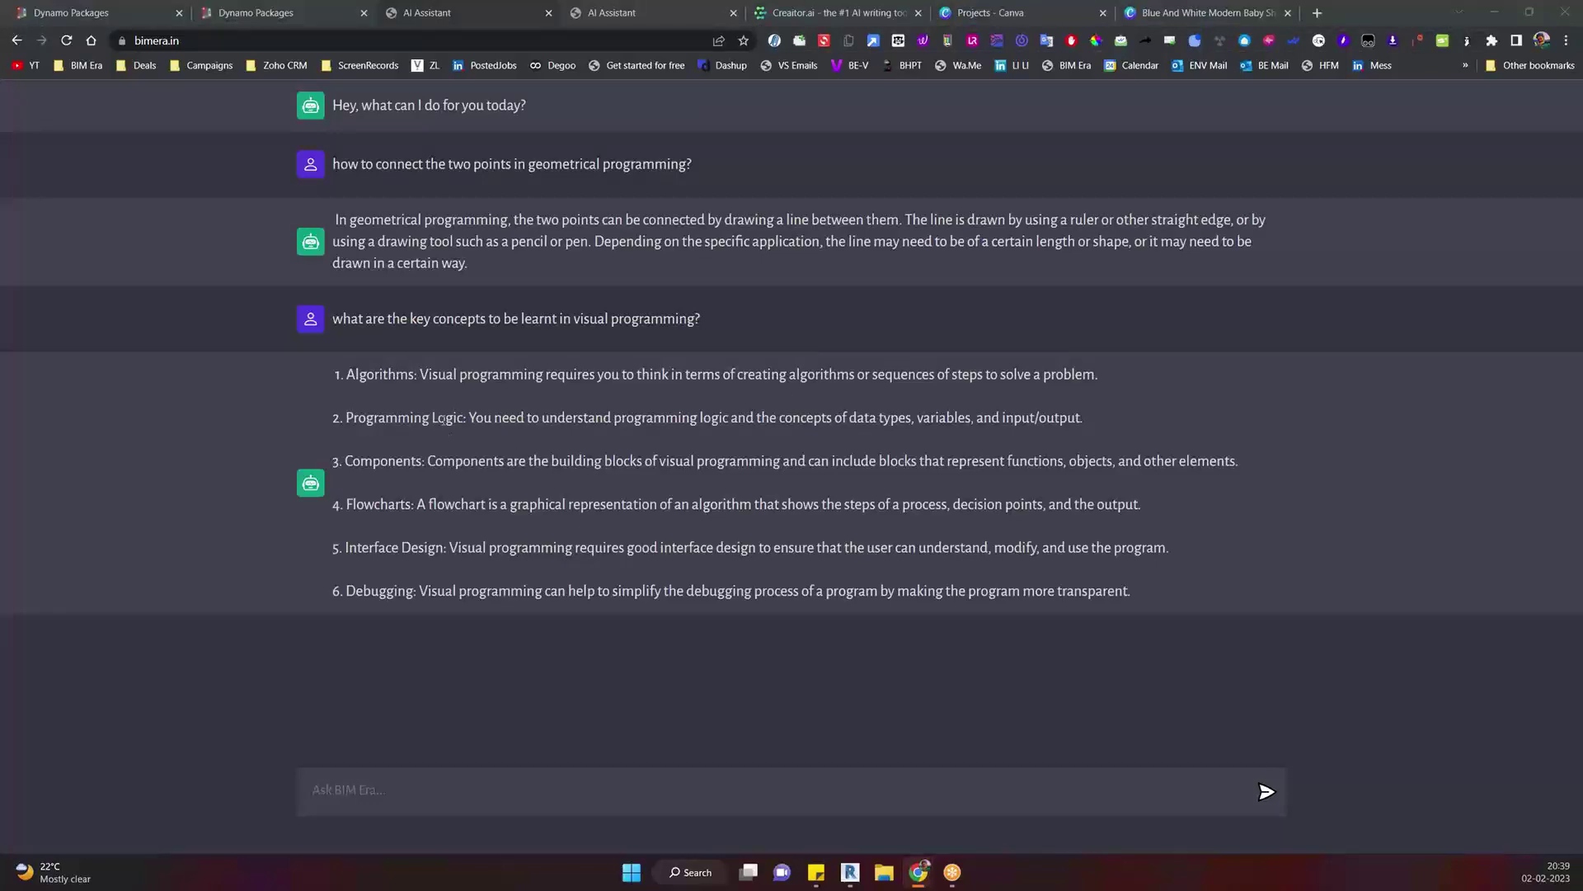
Read the Programming Logic point in the assistant's answer, covering data types, variables and input/output
triple_click(442, 418)
left_click_drag(508, 419, 740, 418)
left_click(805, 423)
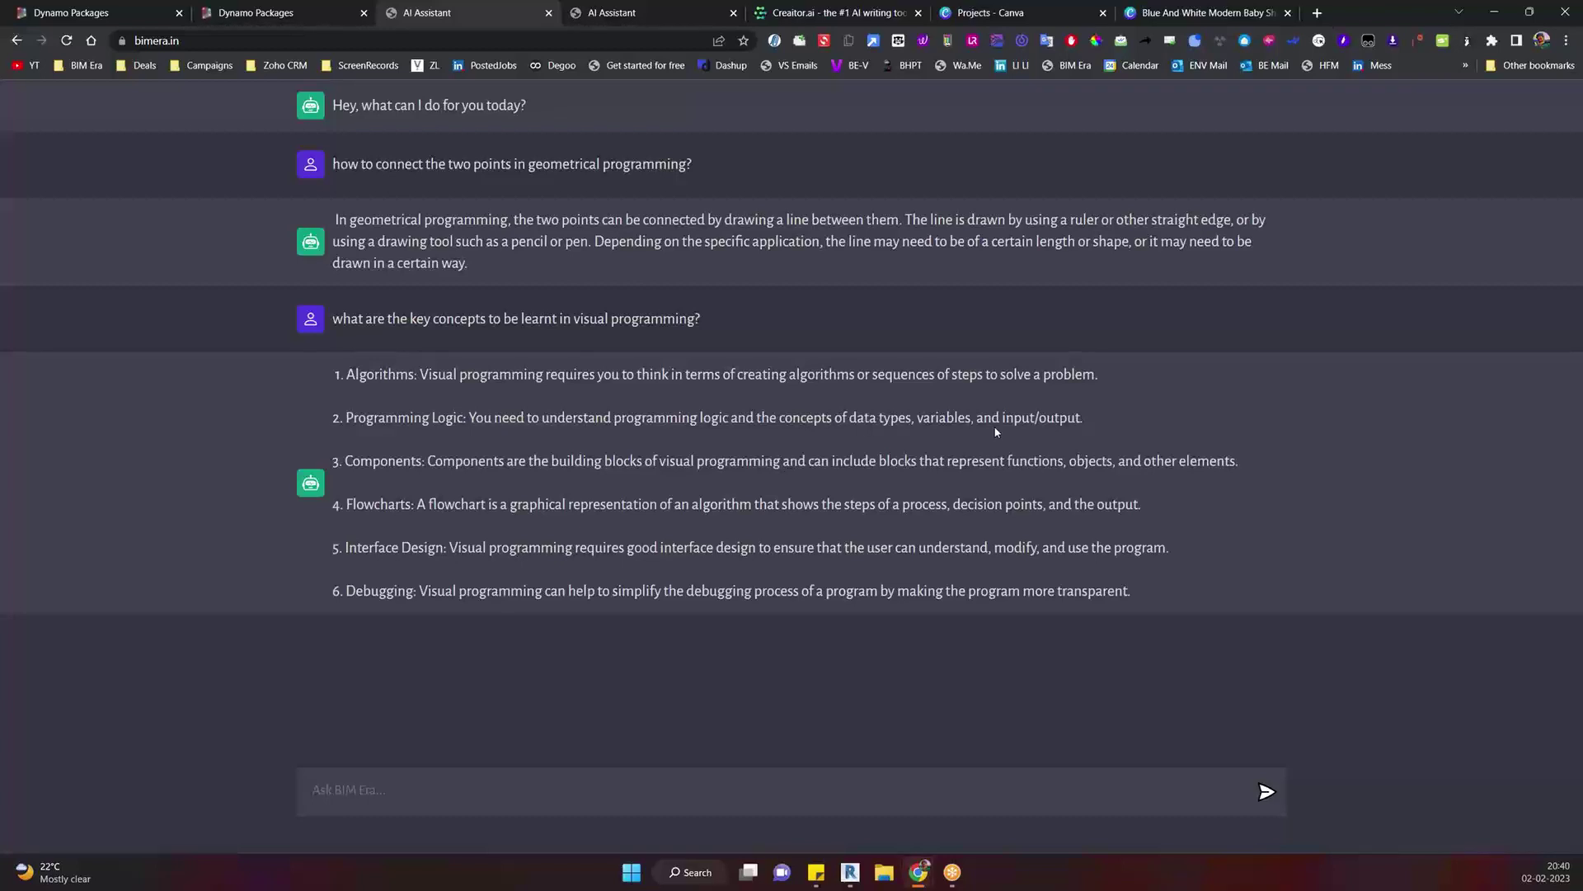
left_click_drag(822, 437, 324, 423)
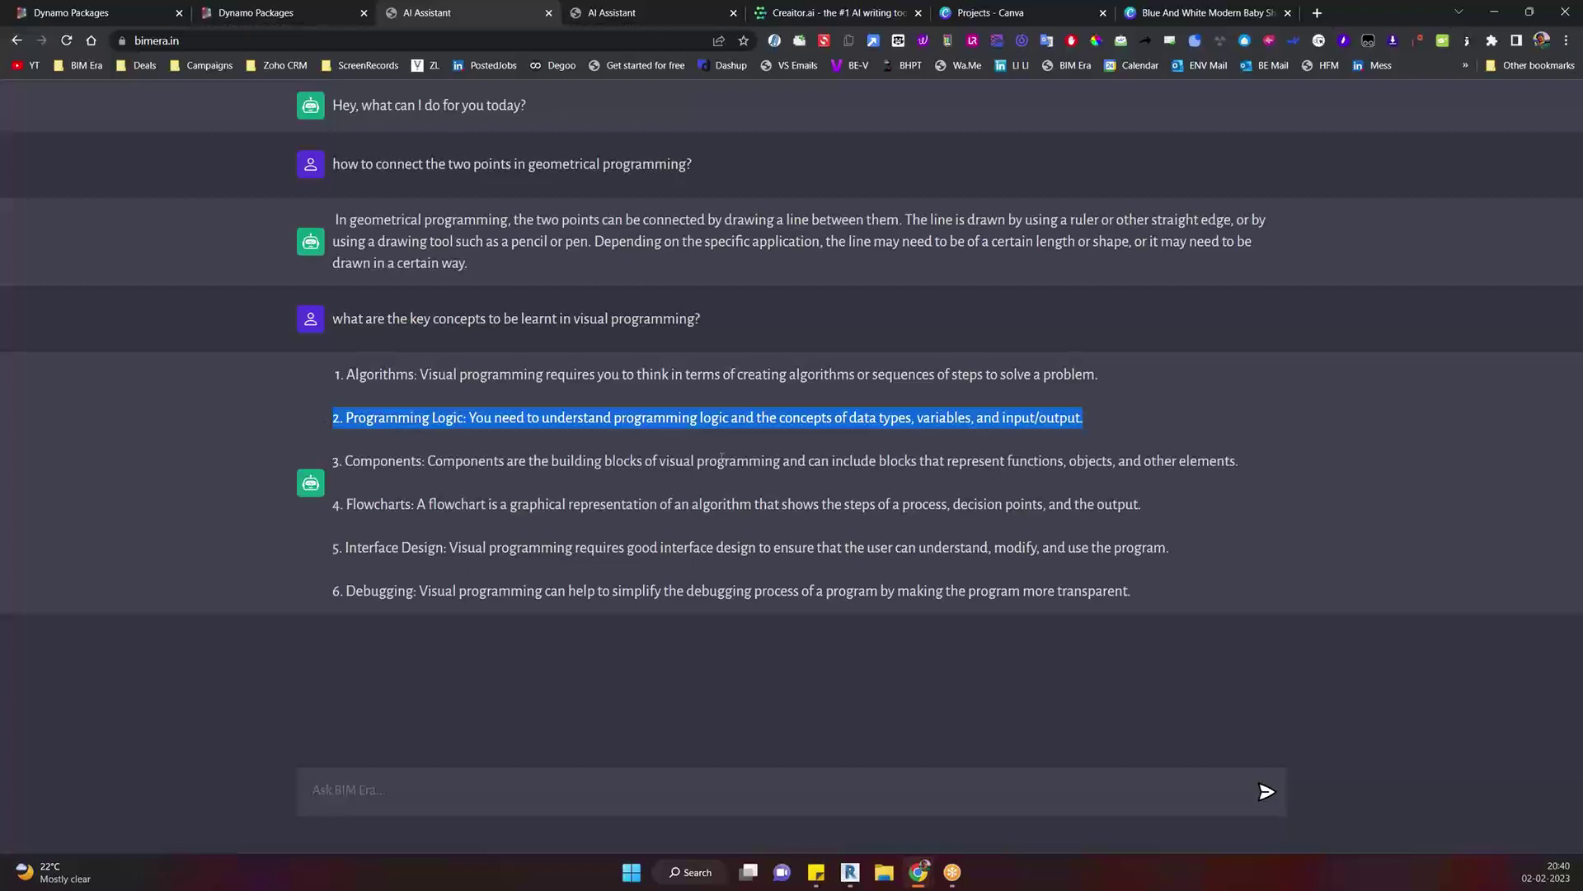
left_click_drag(912, 418, 848, 419)
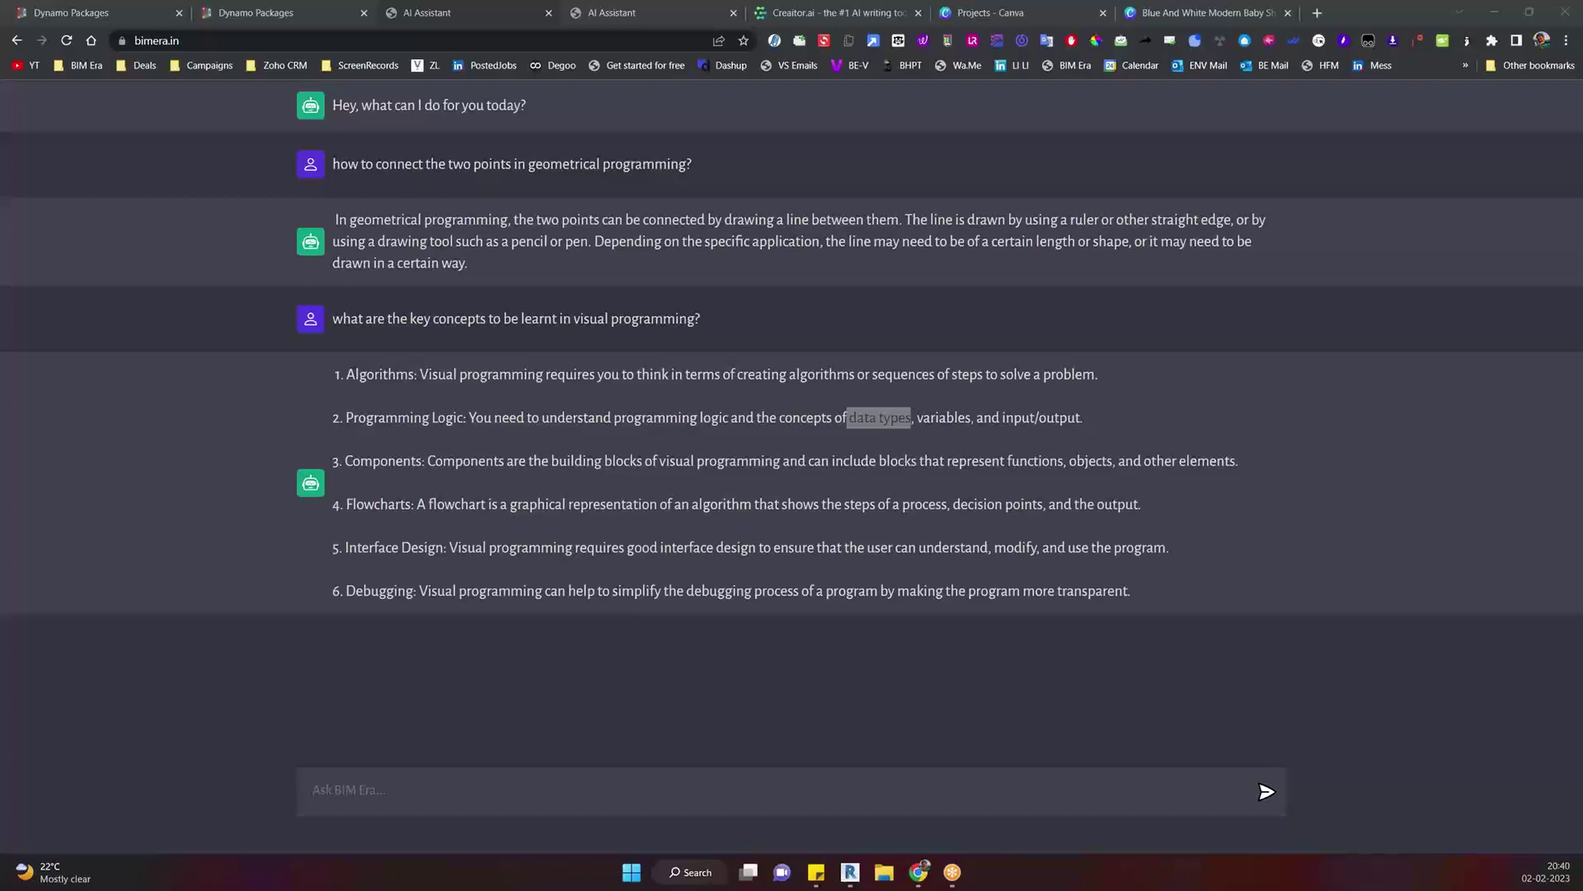
left_click_drag(916, 418, 847, 418)
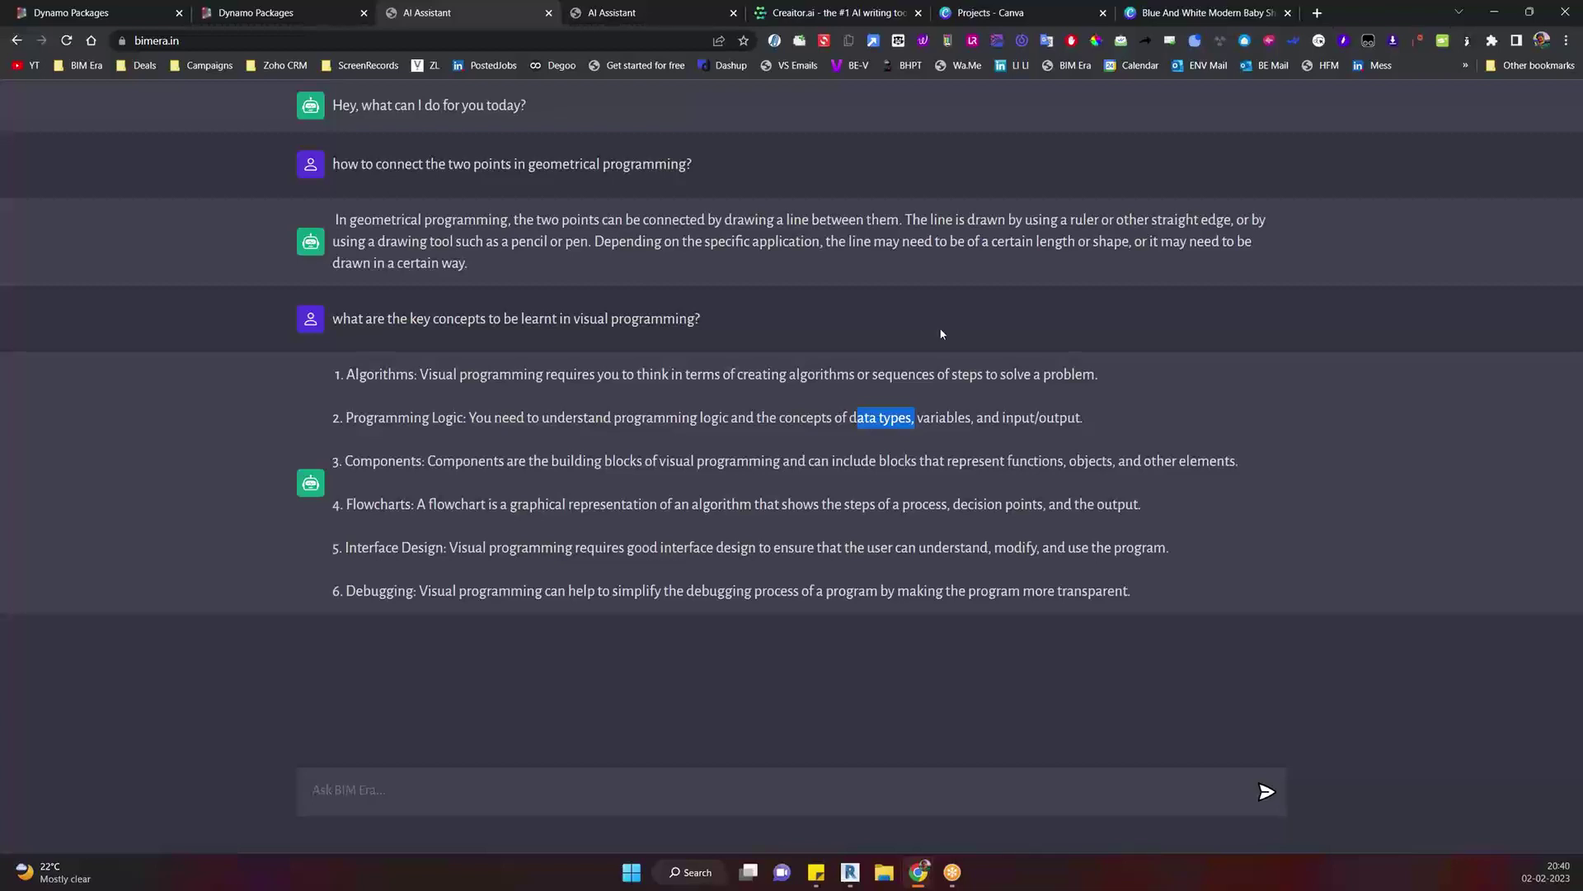
double_click(943, 418)
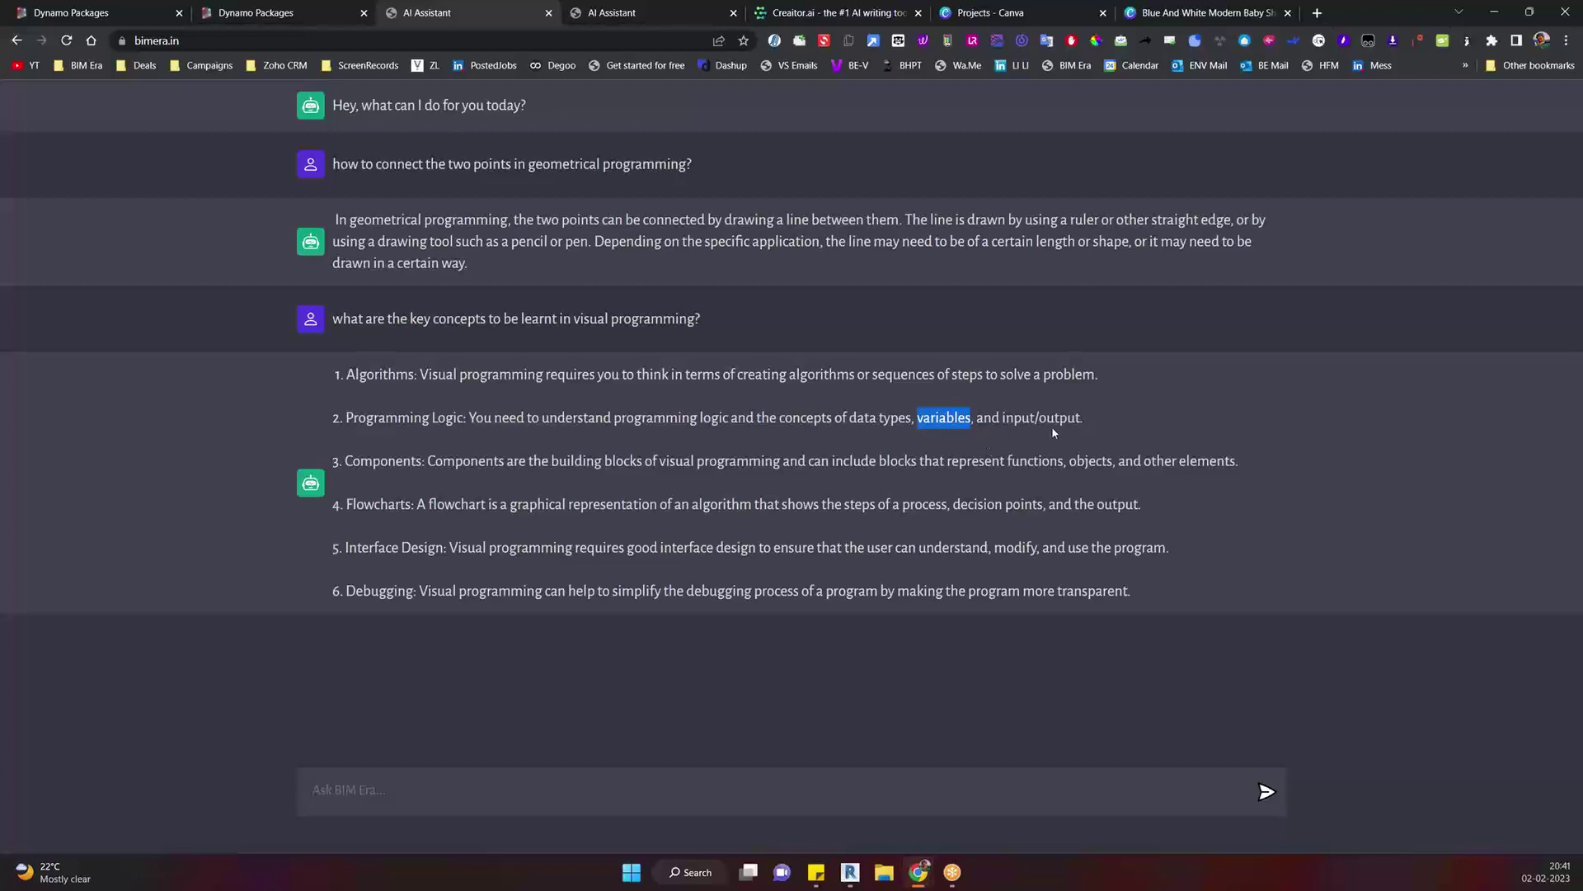
left_click_drag(1077, 417, 1000, 418)
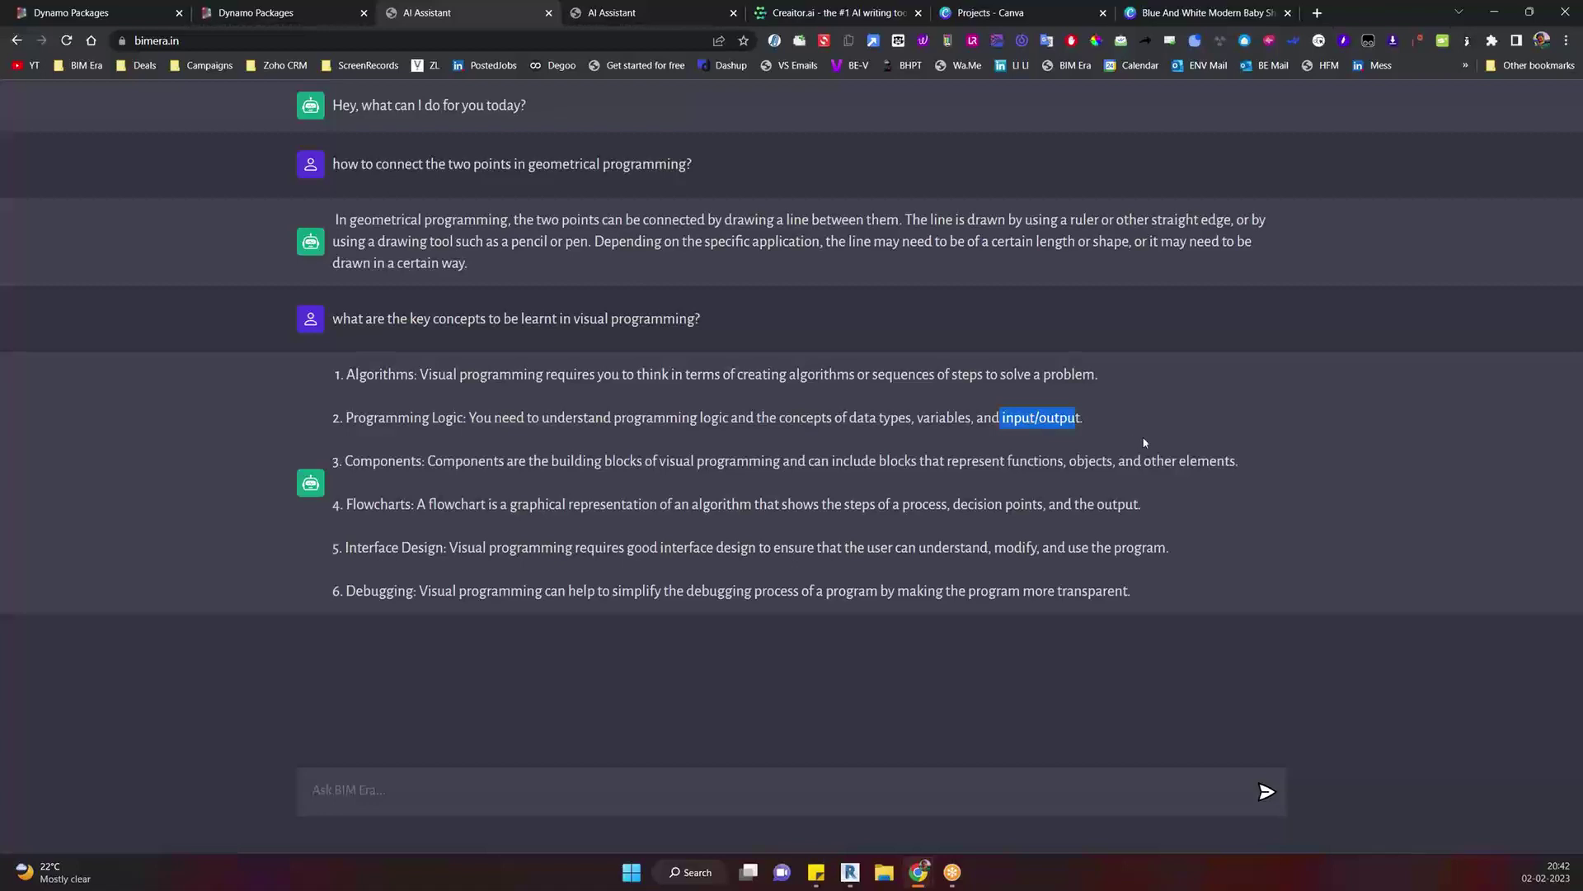
left_click_drag(1083, 418, 890, 418)
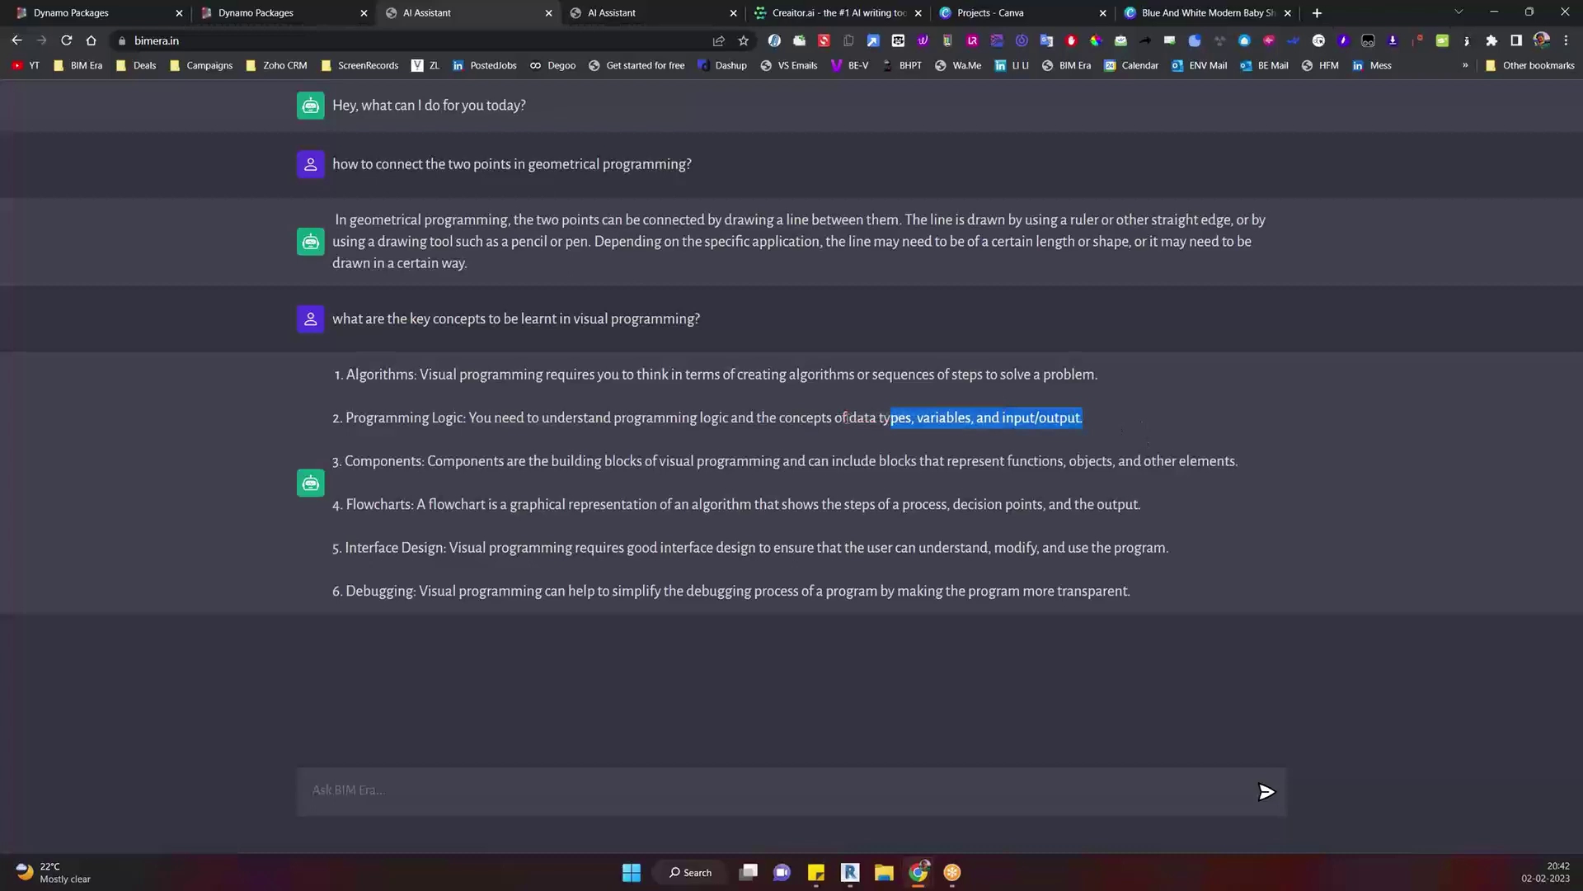
left_click(847, 418)
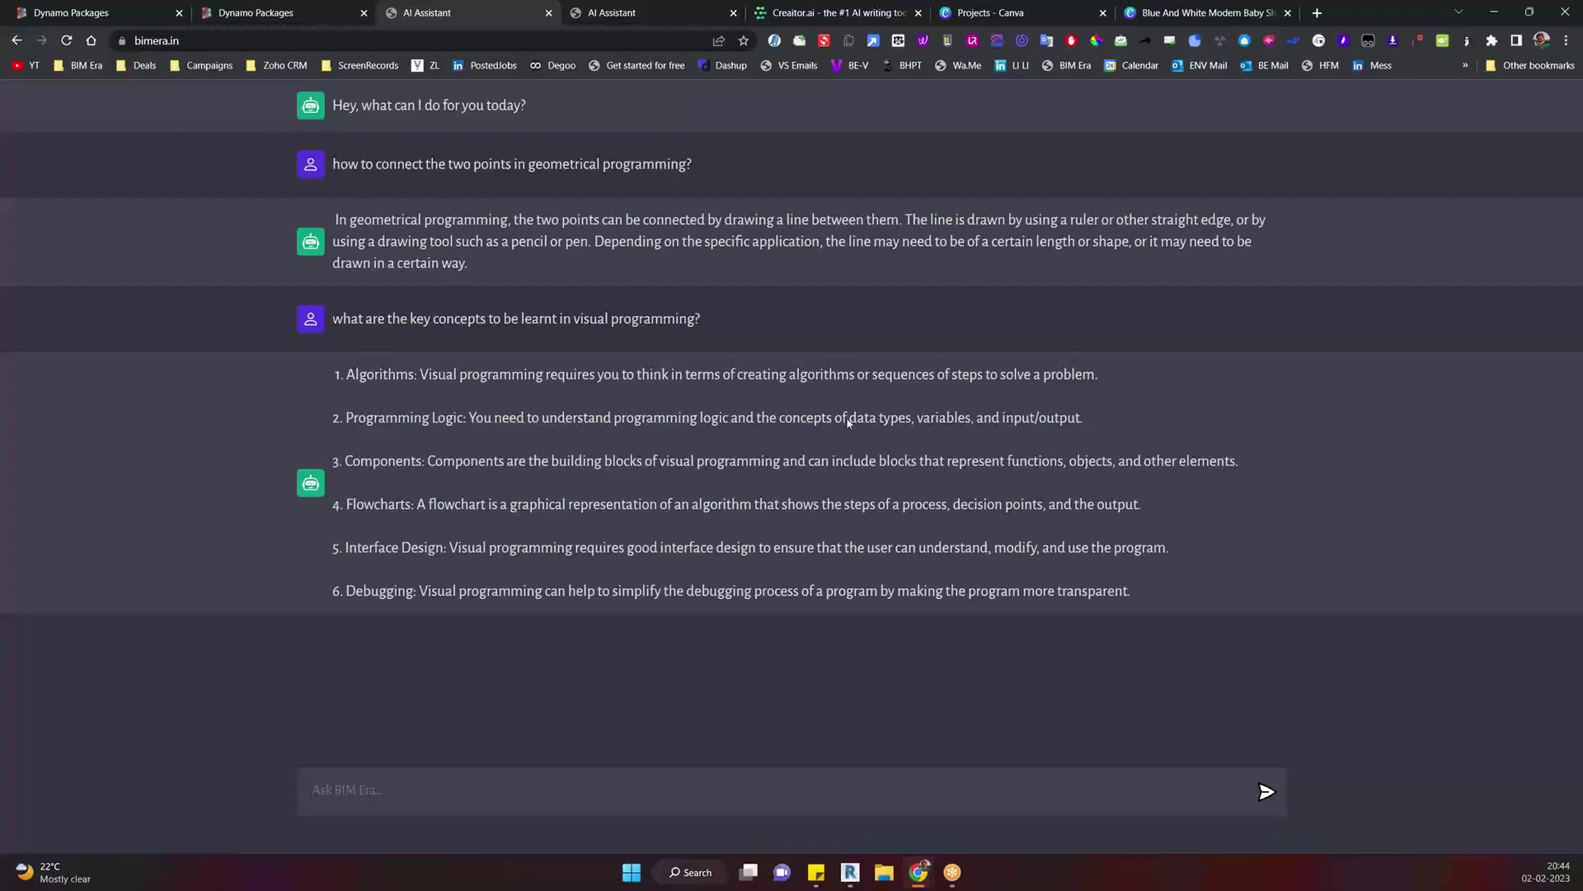
left_click_drag(398, 417, 340, 424)
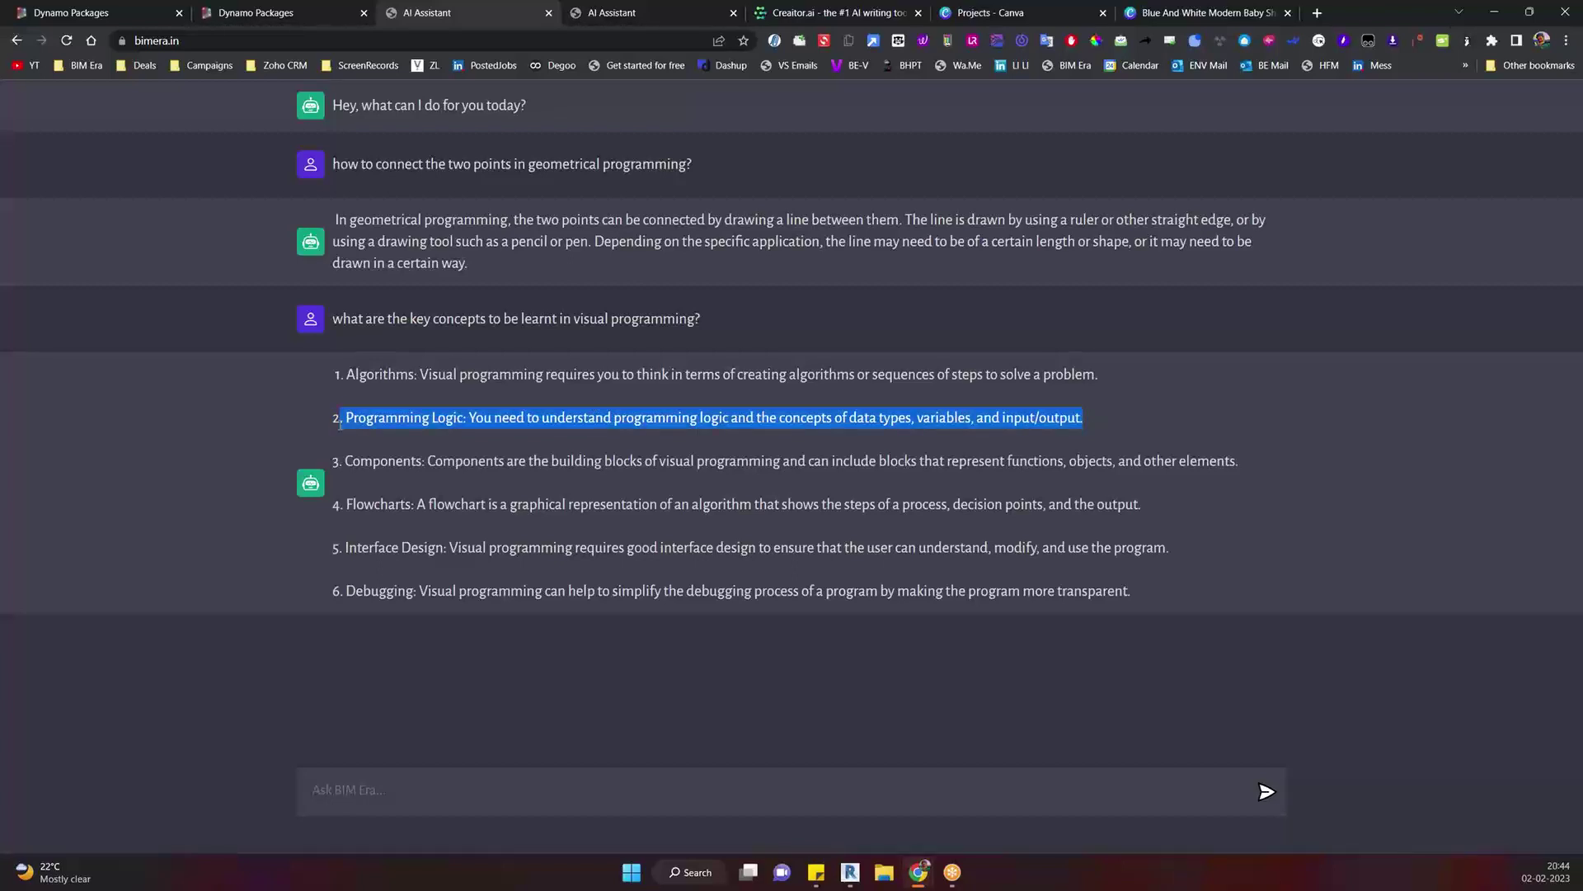
Read the Components point in the assistant's answer, covering building blocks, functions and objects
left_click(503, 417)
left_click_drag(370, 461, 1180, 464)
left_click(1032, 475)
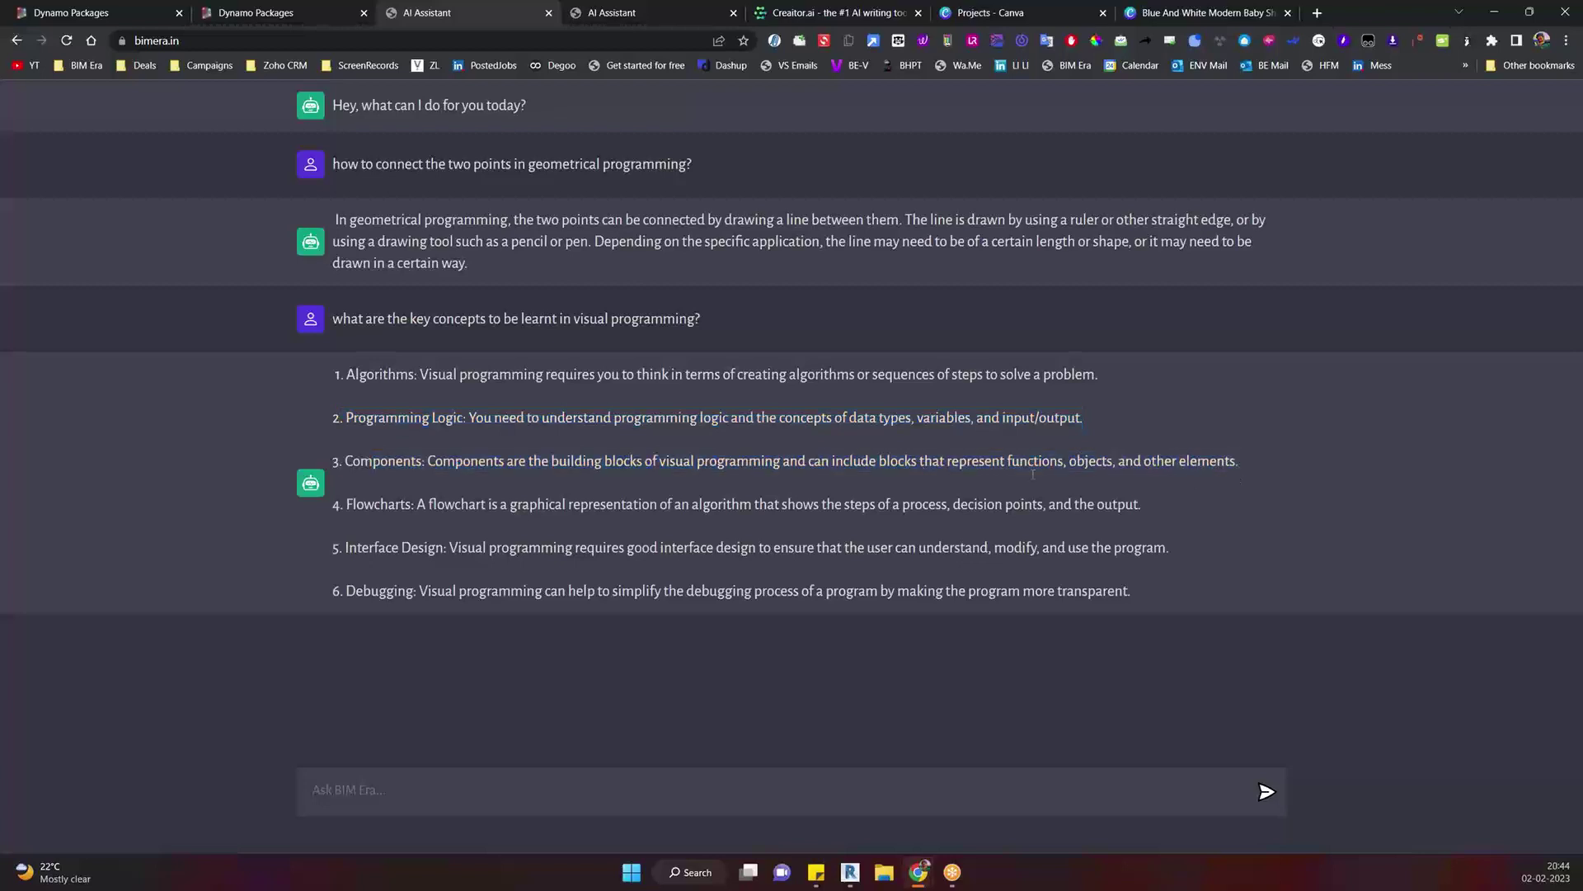
left_click_drag(443, 459, 670, 462)
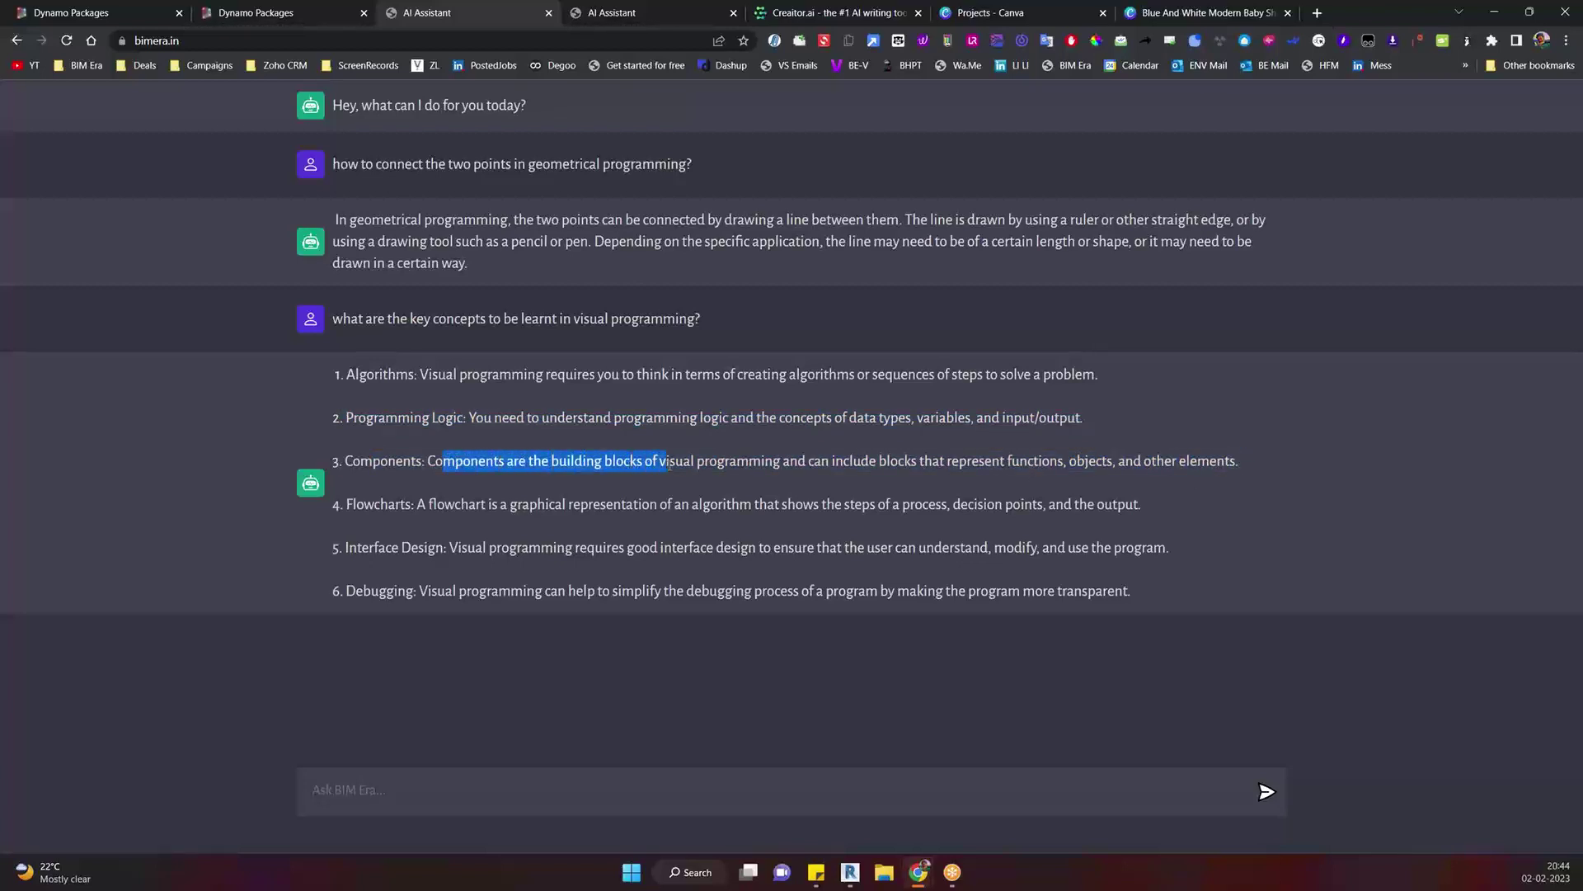
left_click(633, 462)
double_click(633, 462)
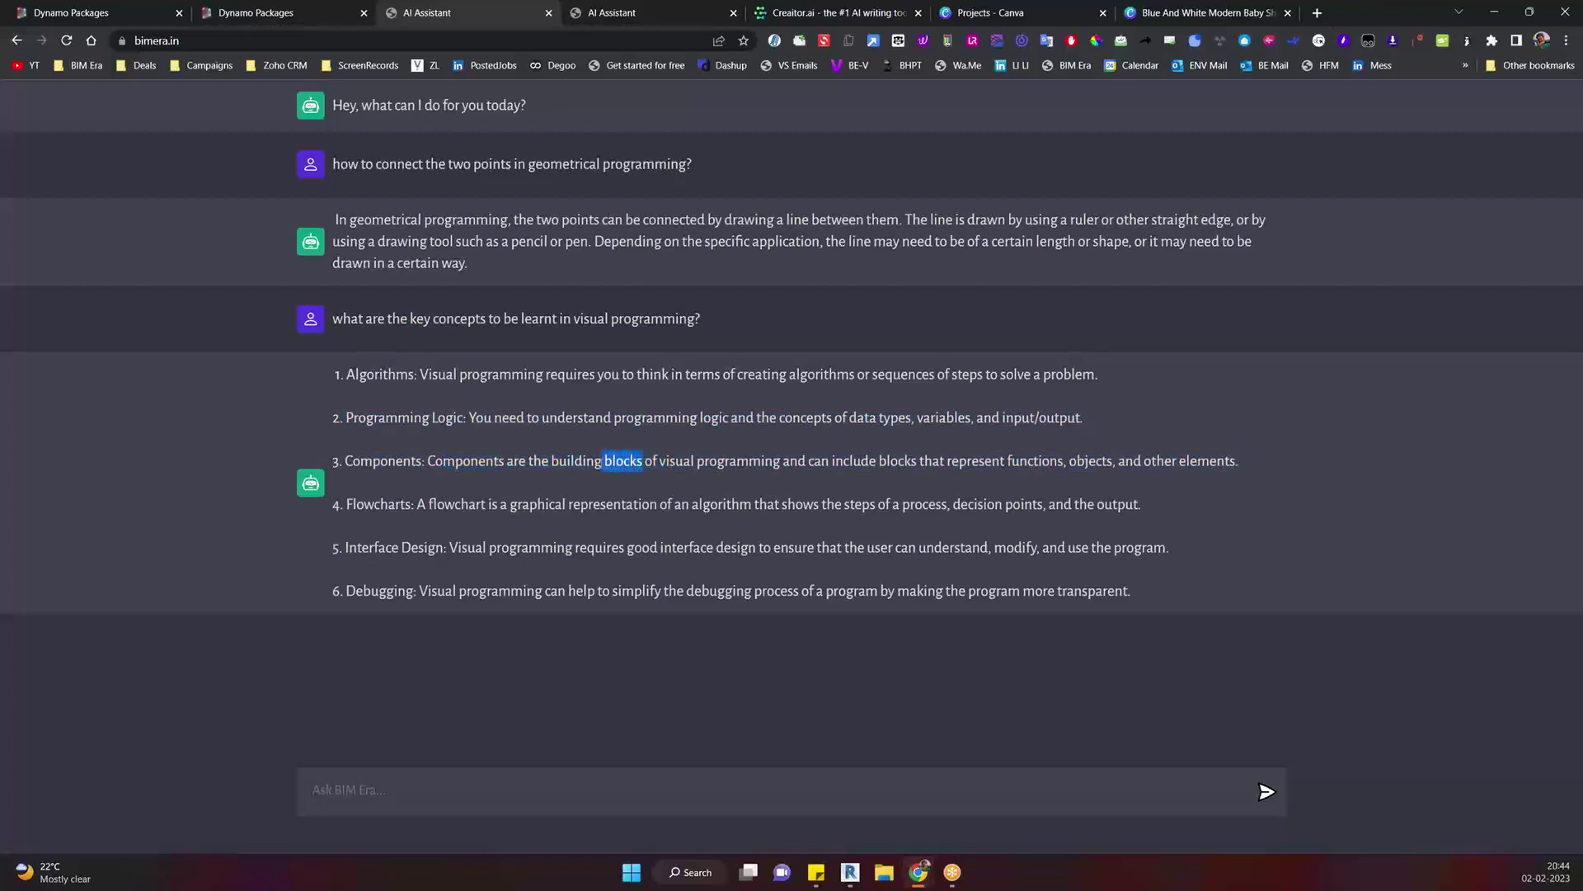
left_click(787, 475)
left_click_drag(798, 462, 1249, 475)
left_click(1097, 474)
double_click(1041, 461)
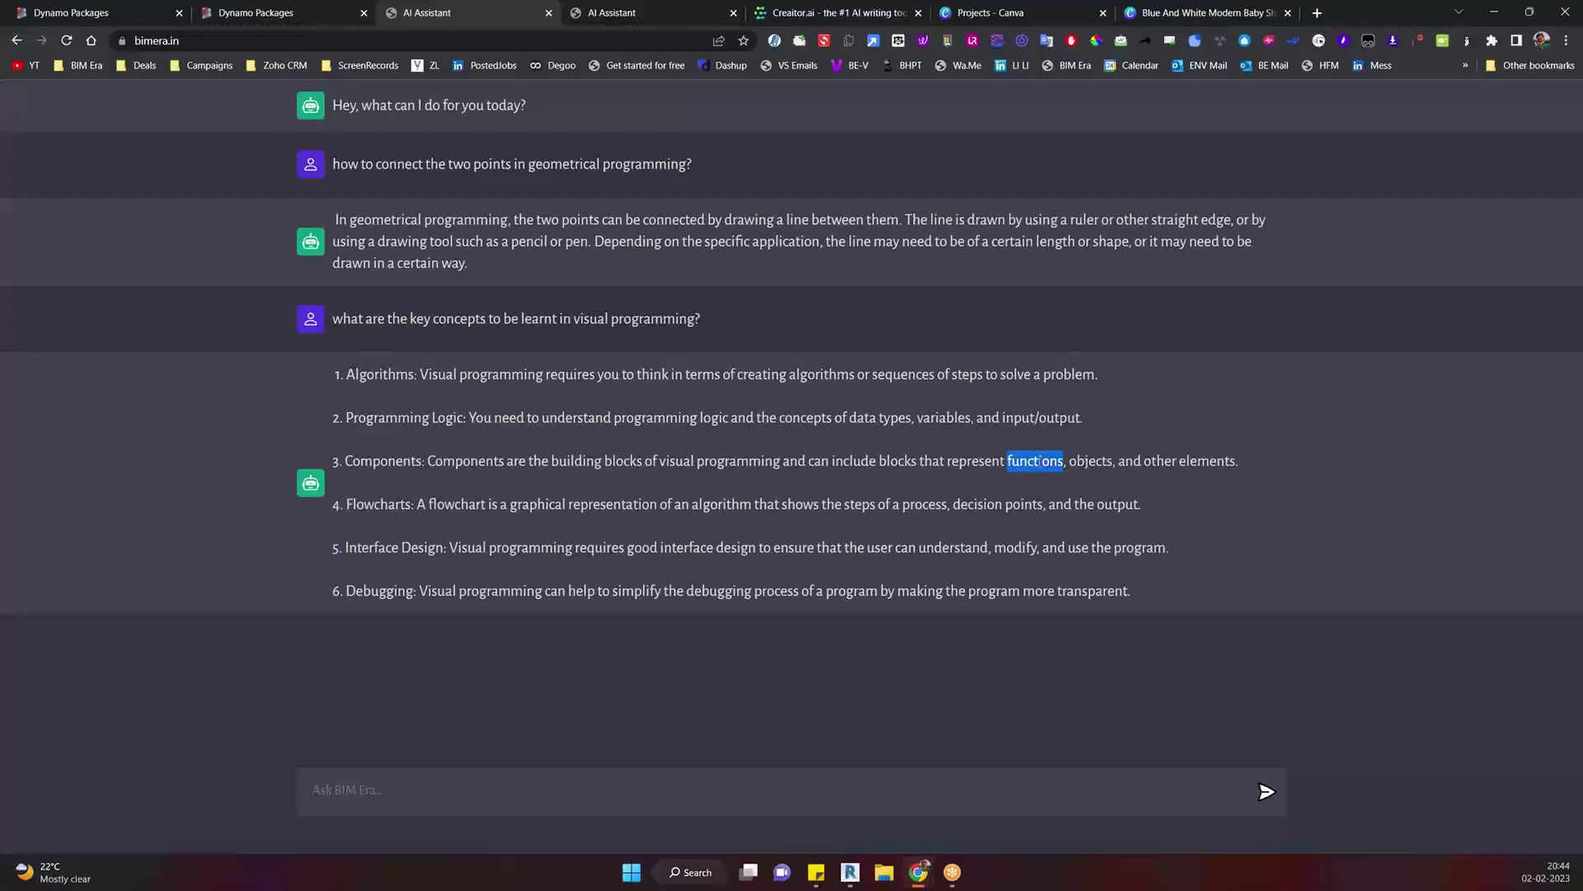
double_click(1084, 459)
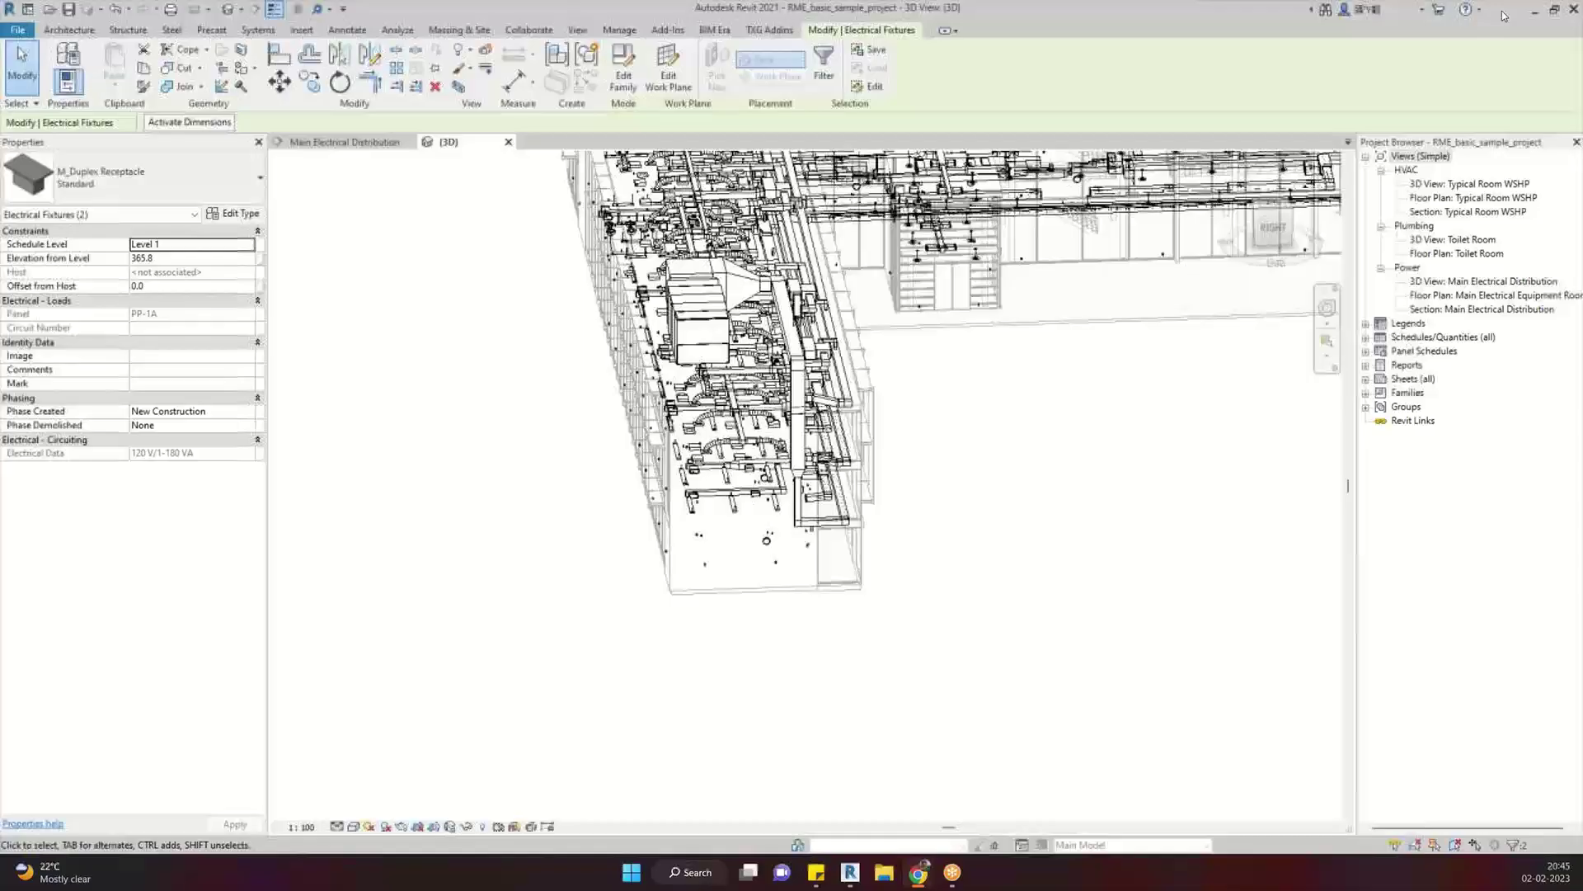
Switch to Revit and clear the electrical fixture selection in the 3D view
left_click(1495, 12)
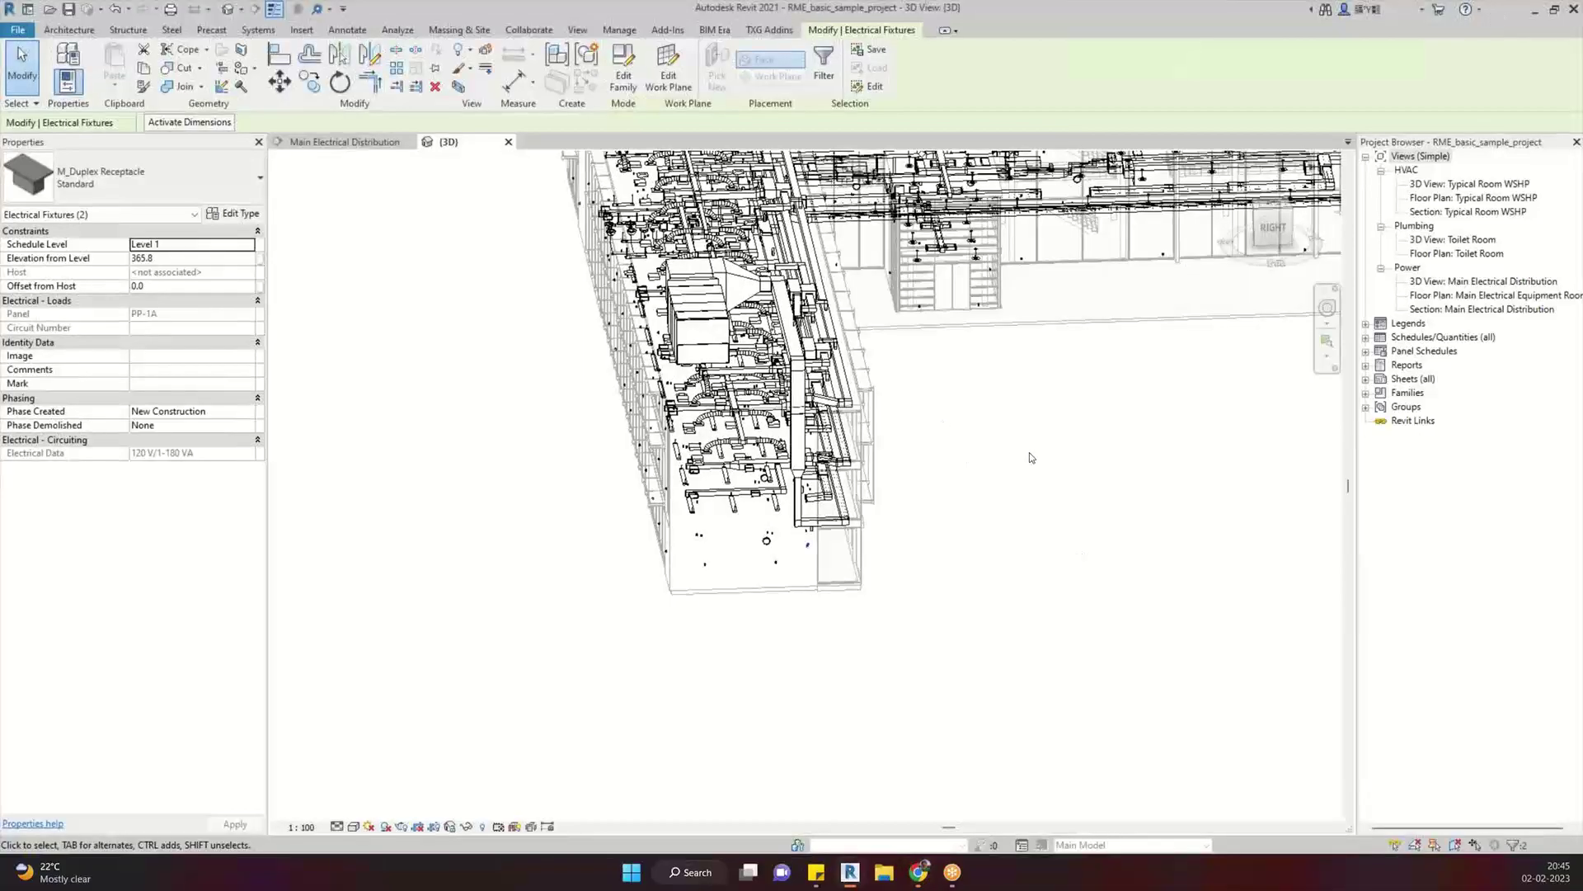
scroll(1029, 457, "down", 5)
left_click(1245, 436)
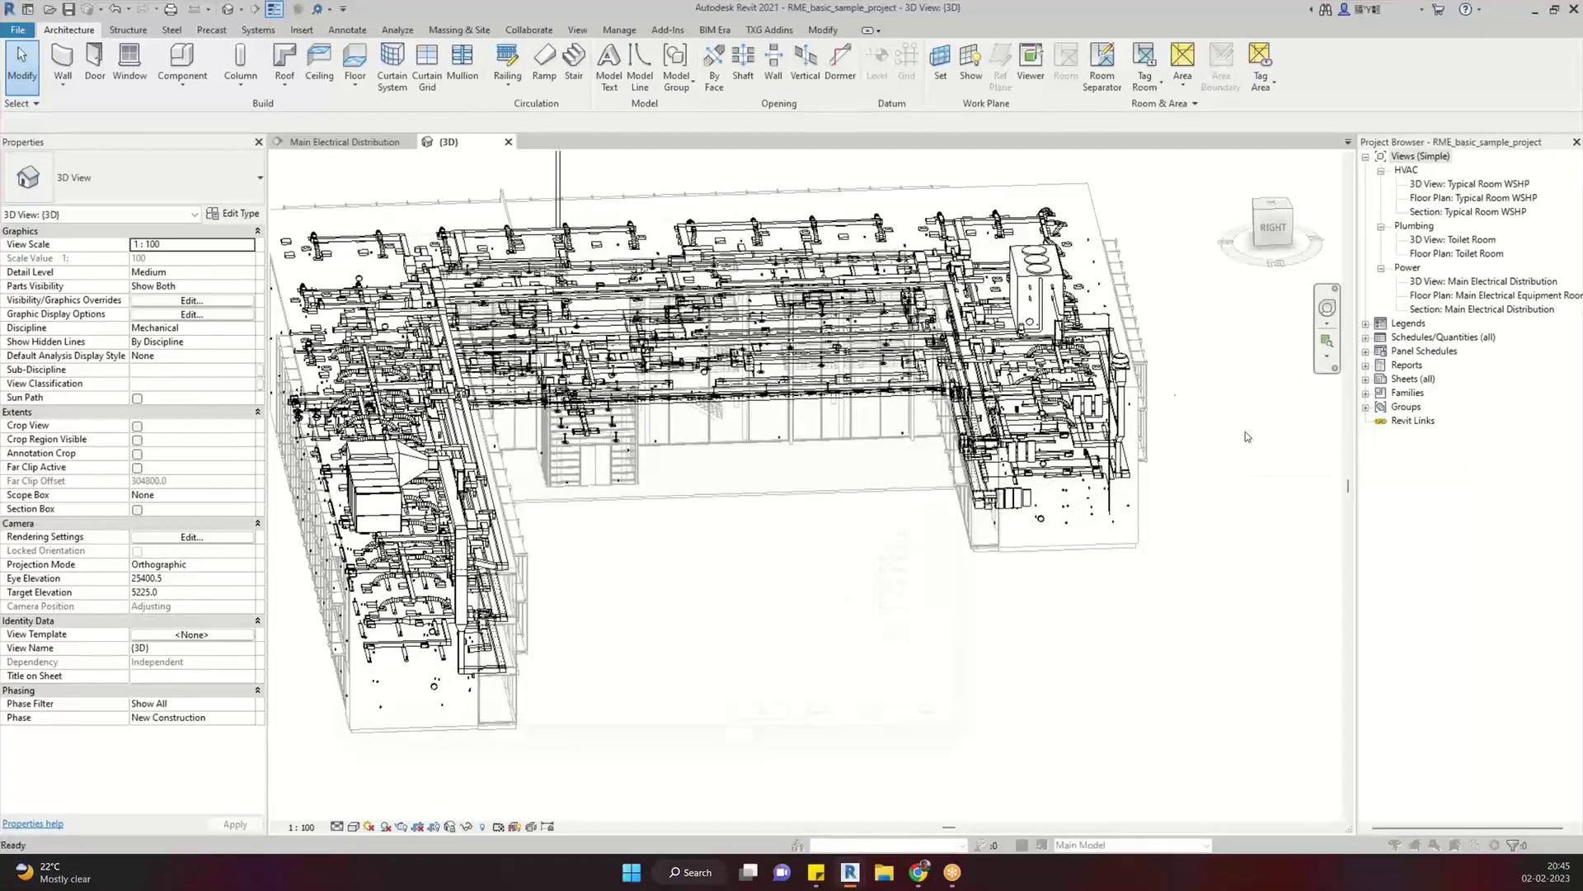
key("v")
key("g")
key("Escape")
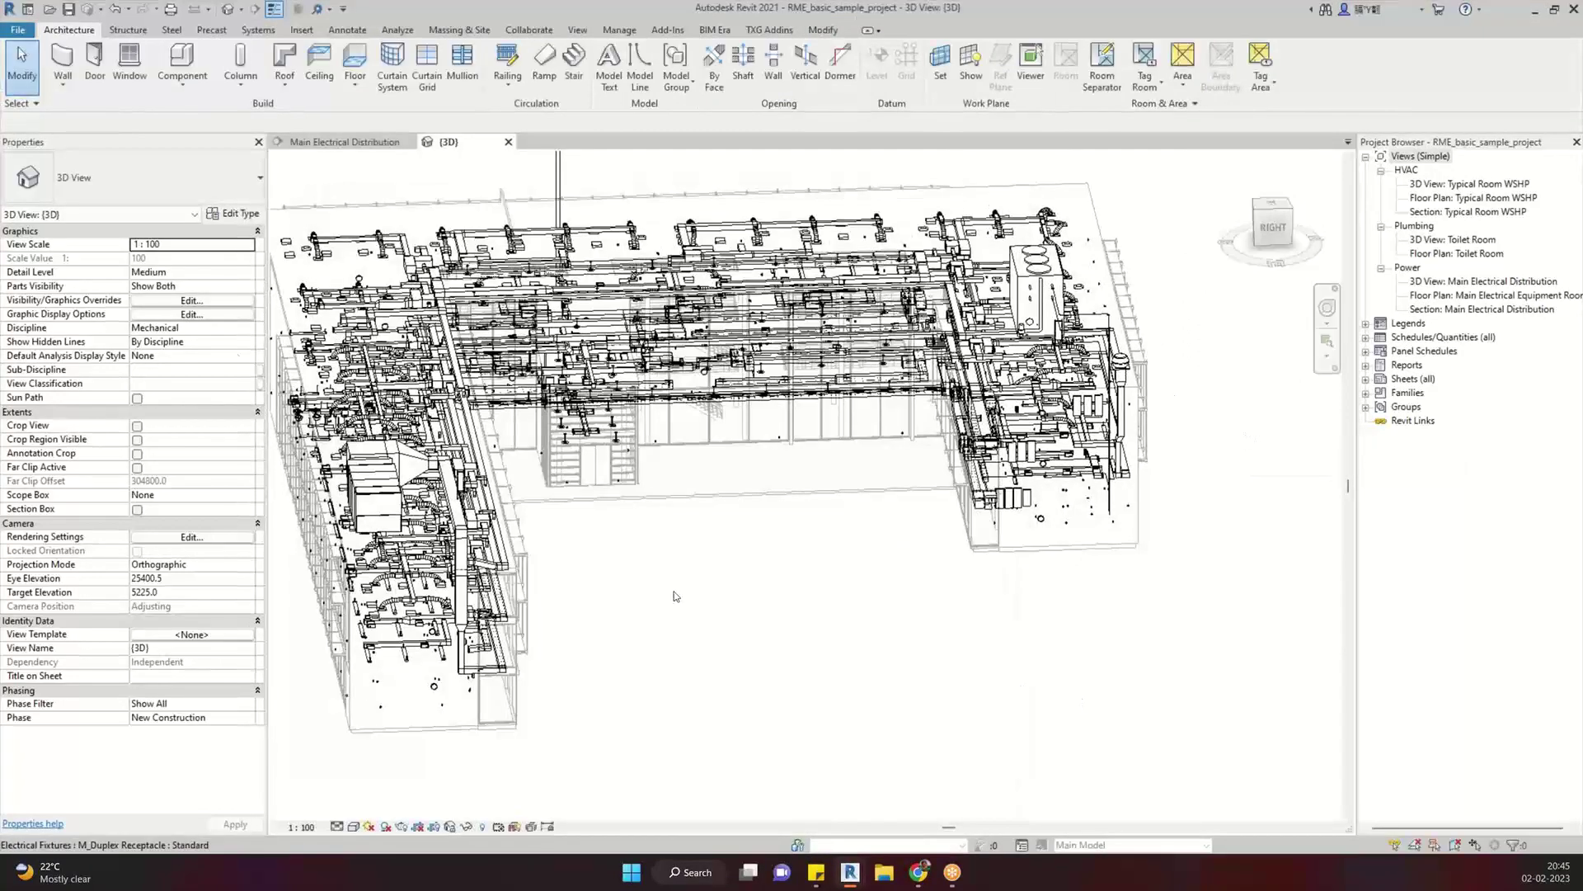
Set the 3D view's discipline to Coordination
left_click(244, 331)
left_click(185, 401)
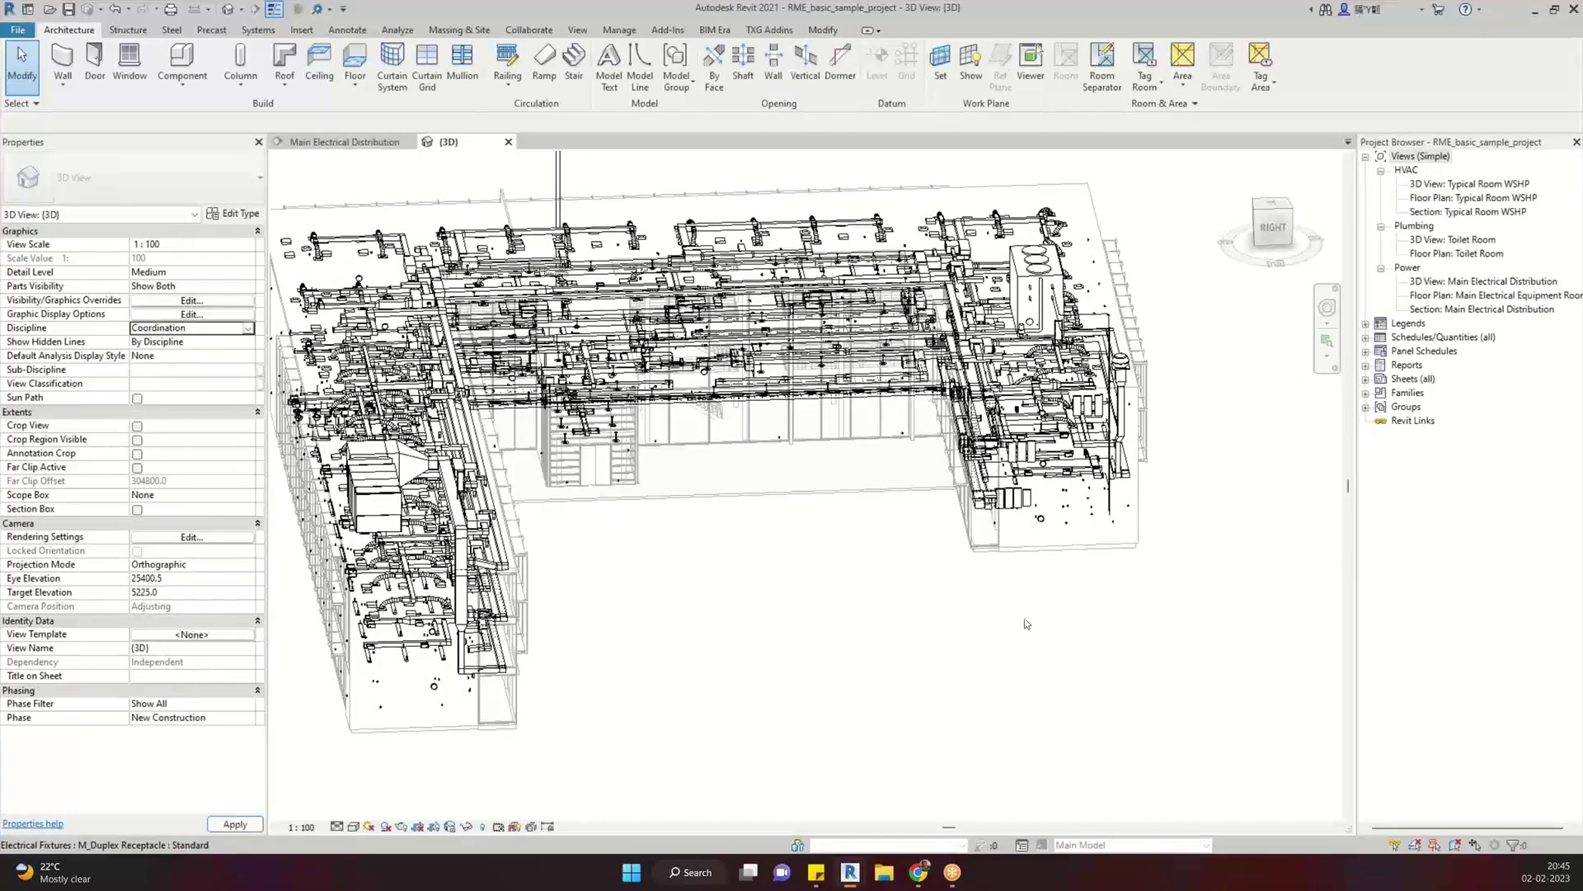
middle_click_drag(792, 528, 1133, 598, "shift")
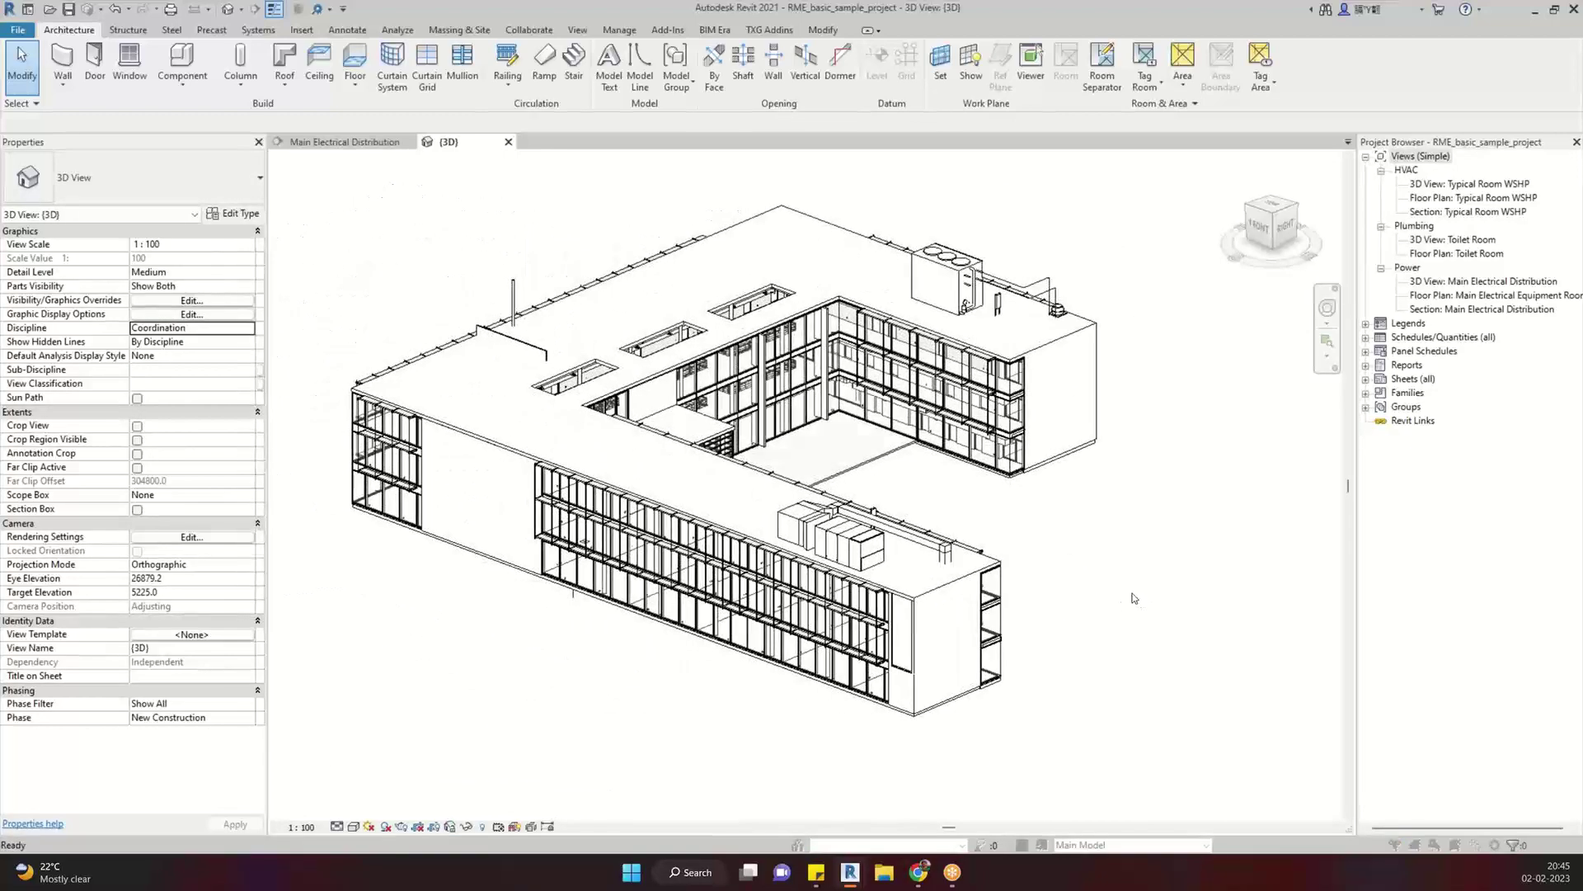
Hide all model categories in the 3D view except Structural Columns through the Visibility/Graphic Overrides
key("v")
key("v")
left_click(363, 657)
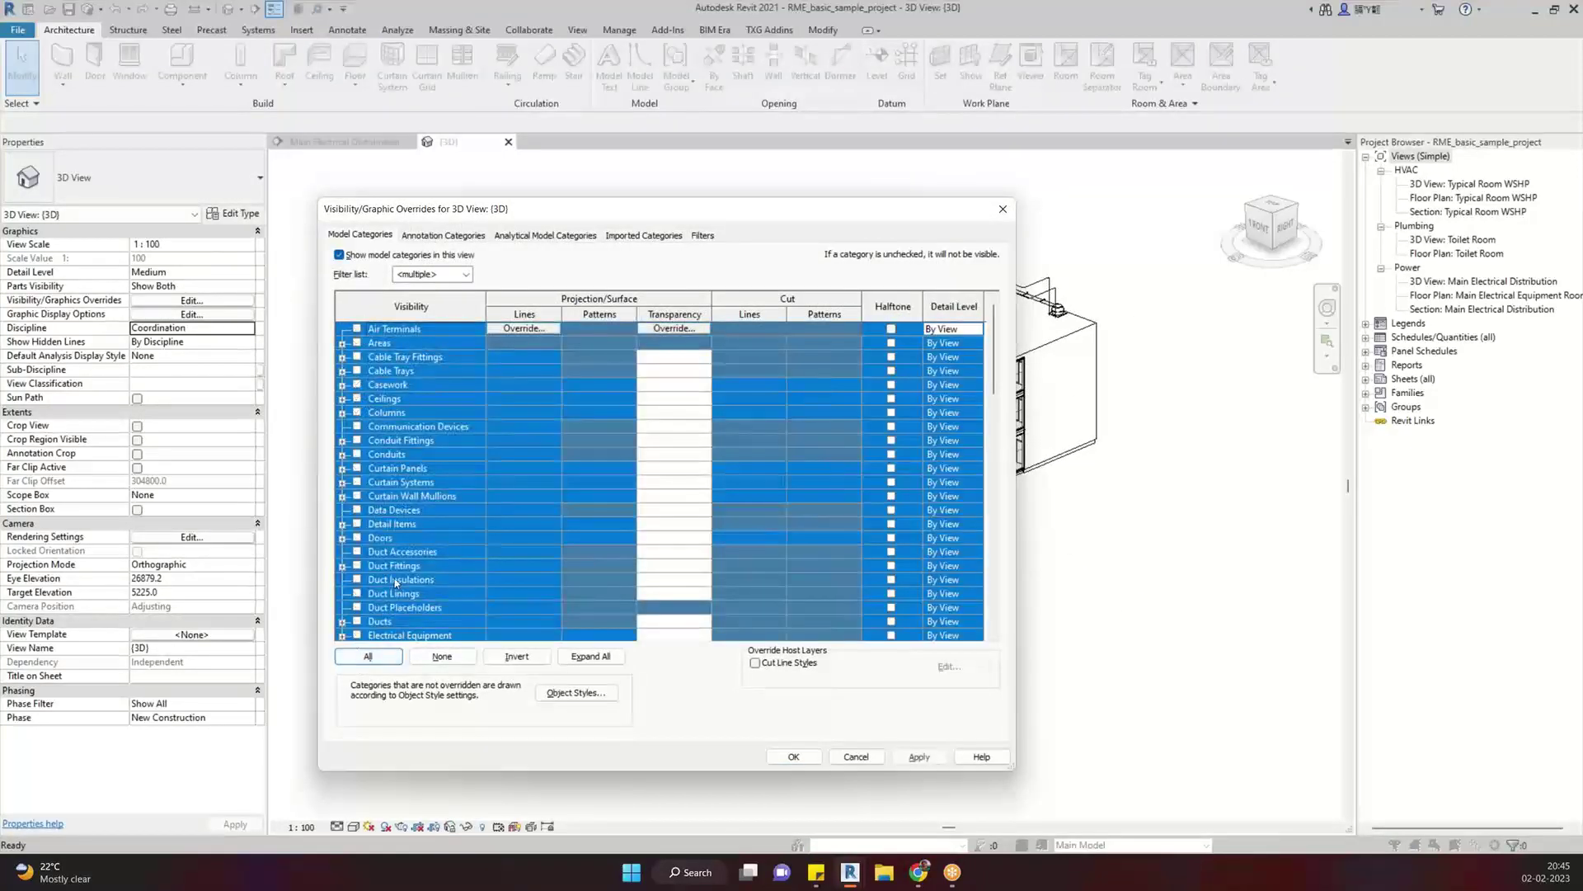
left_click(396, 580)
scroll(441, 561, "down", 12)
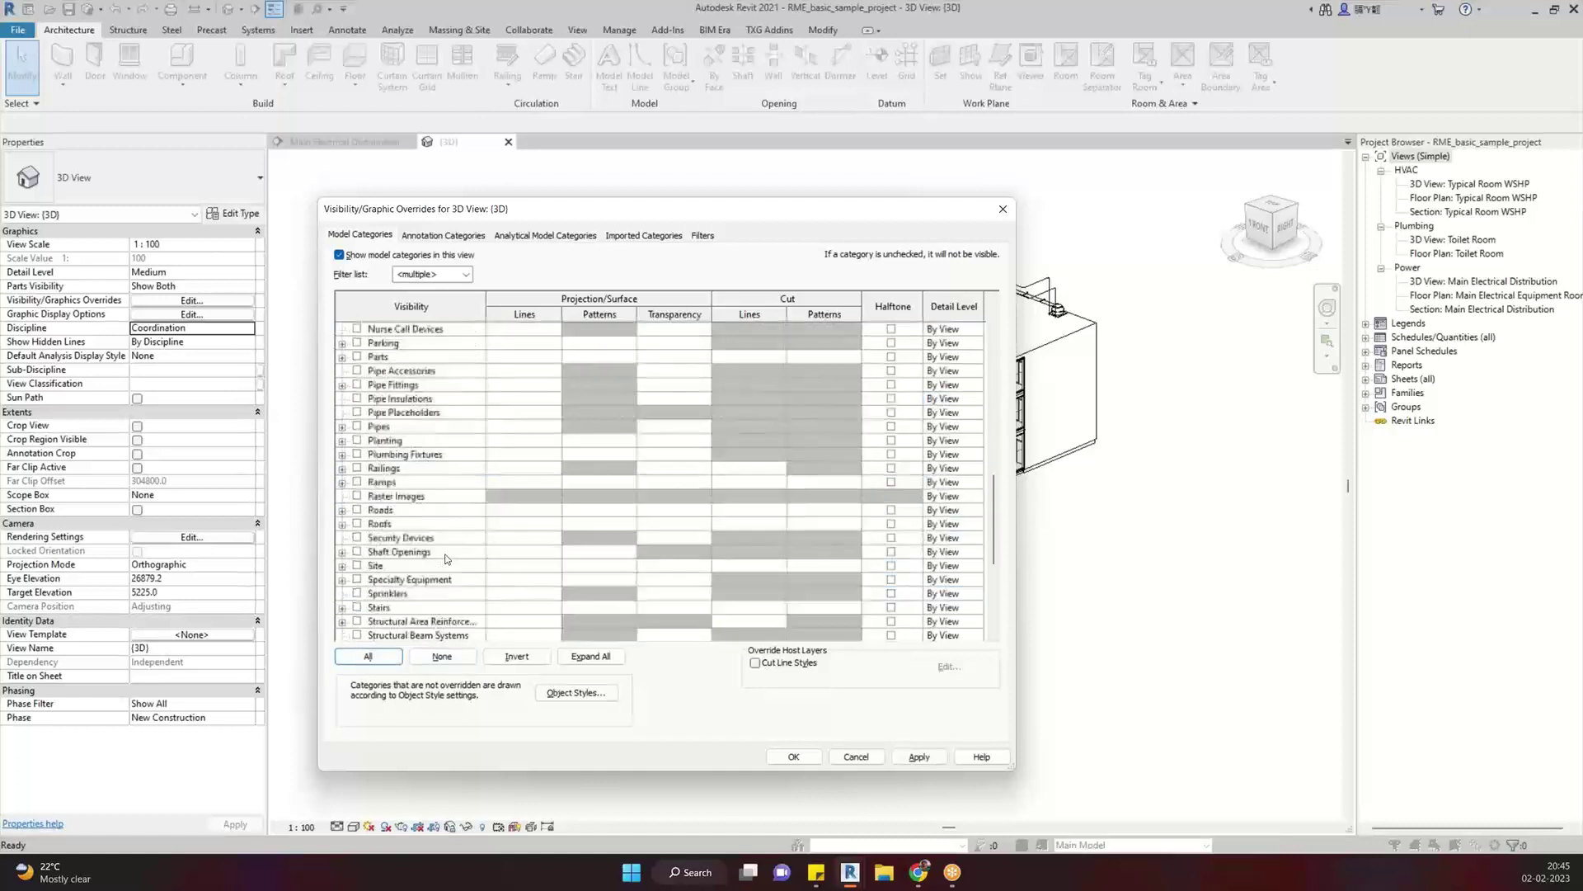
scroll(446, 559, "down", 6)
left_click(442, 484)
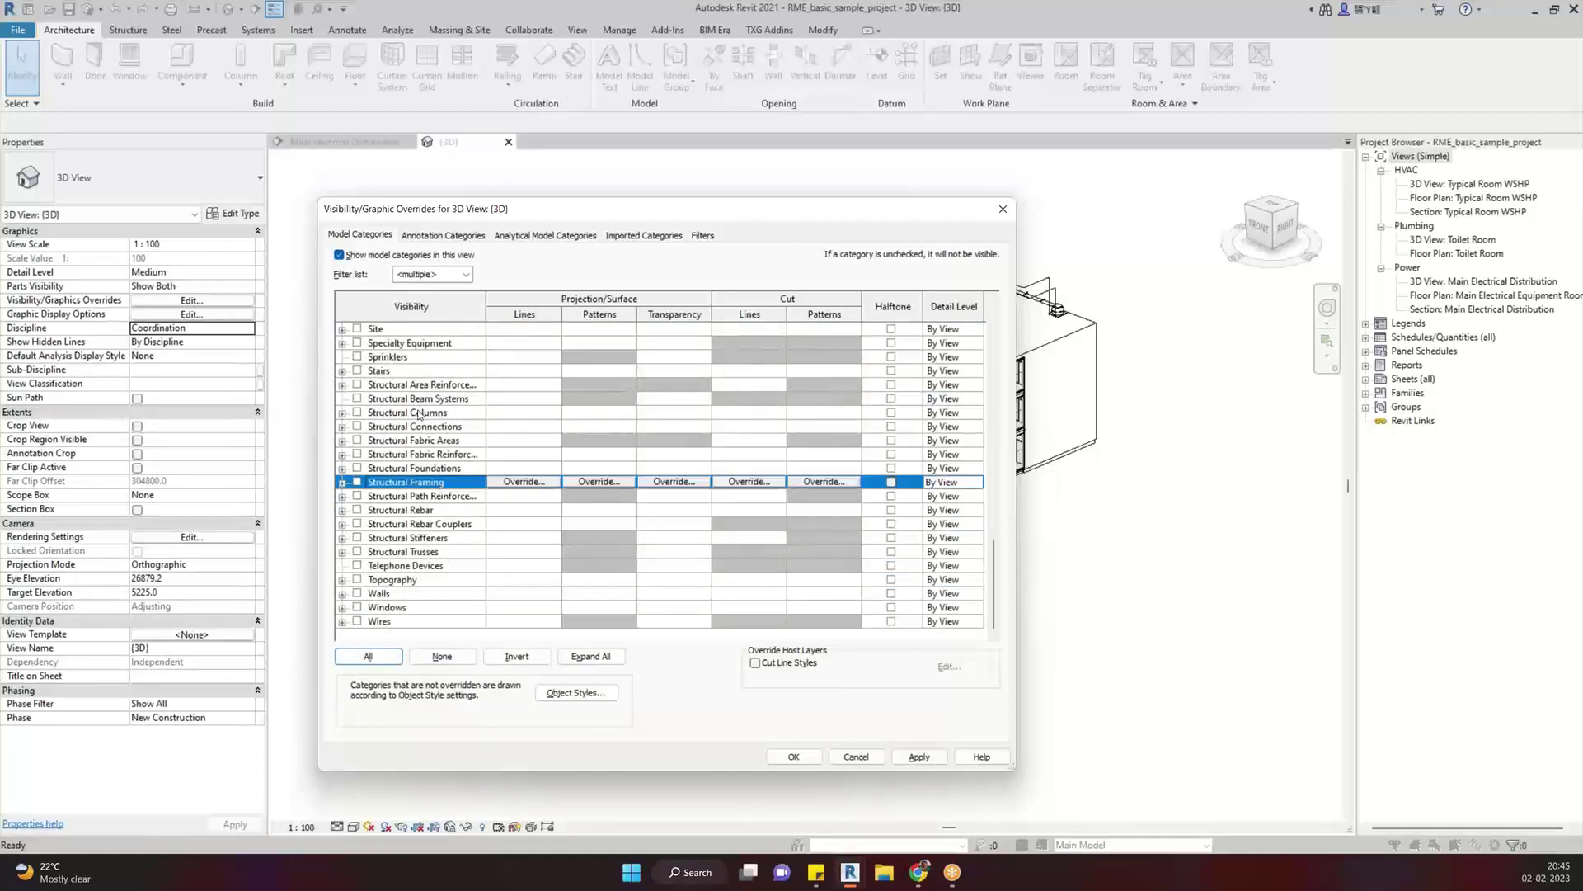
left_click(419, 414)
left_click(918, 757)
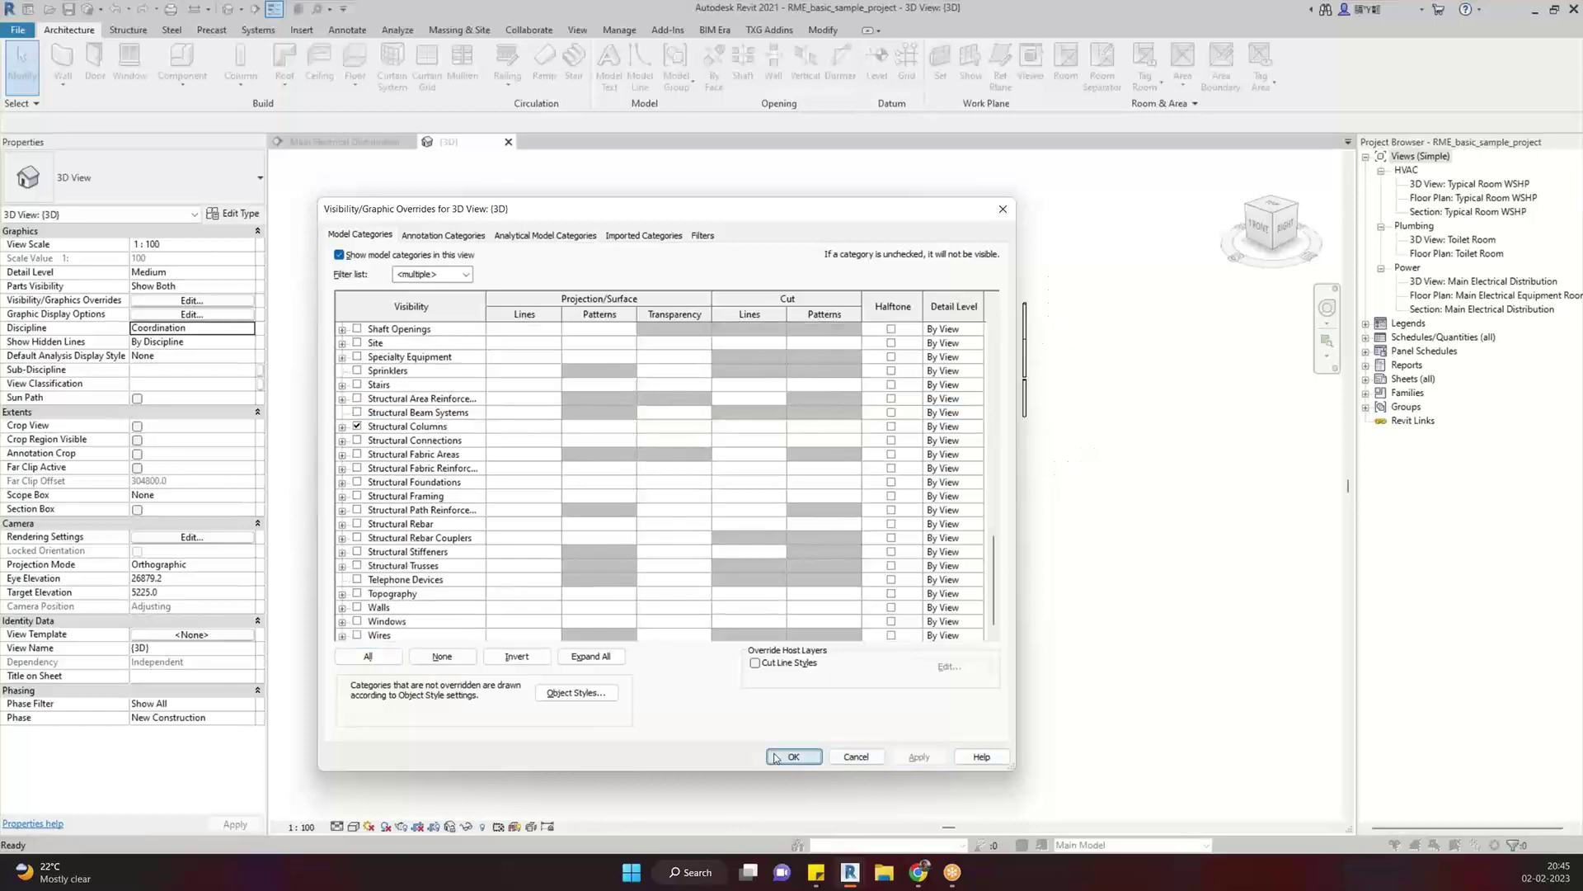
left_click(792, 757)
View the model from the top and set the Comments of the structural columns in the right wing to C
middle_click_drag(1043, 558, 1235, 308, "shift")
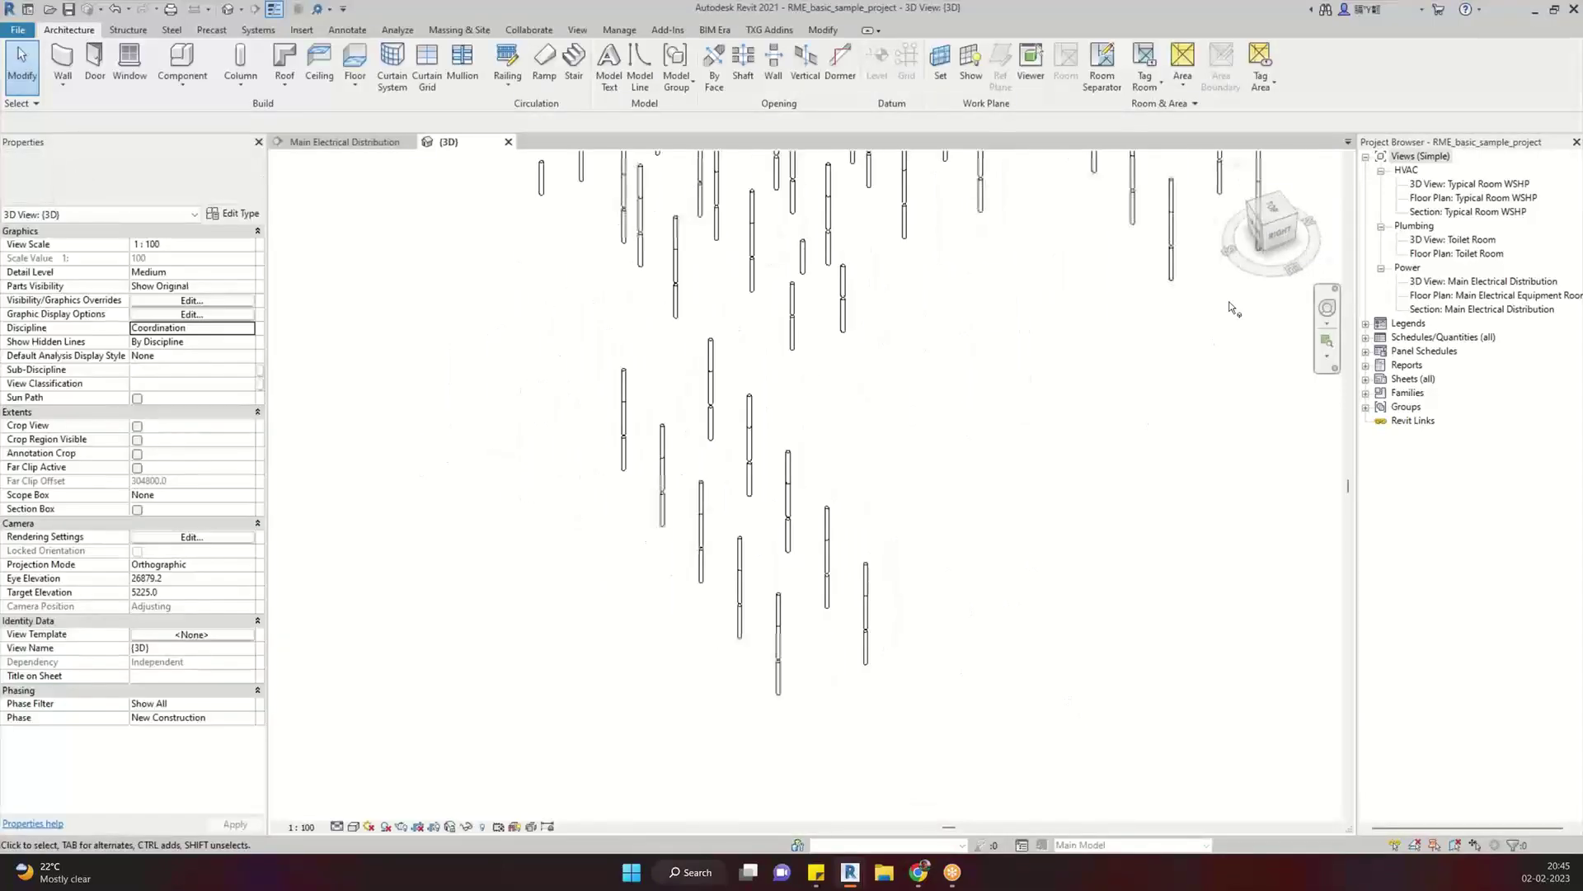
left_click(1270, 207)
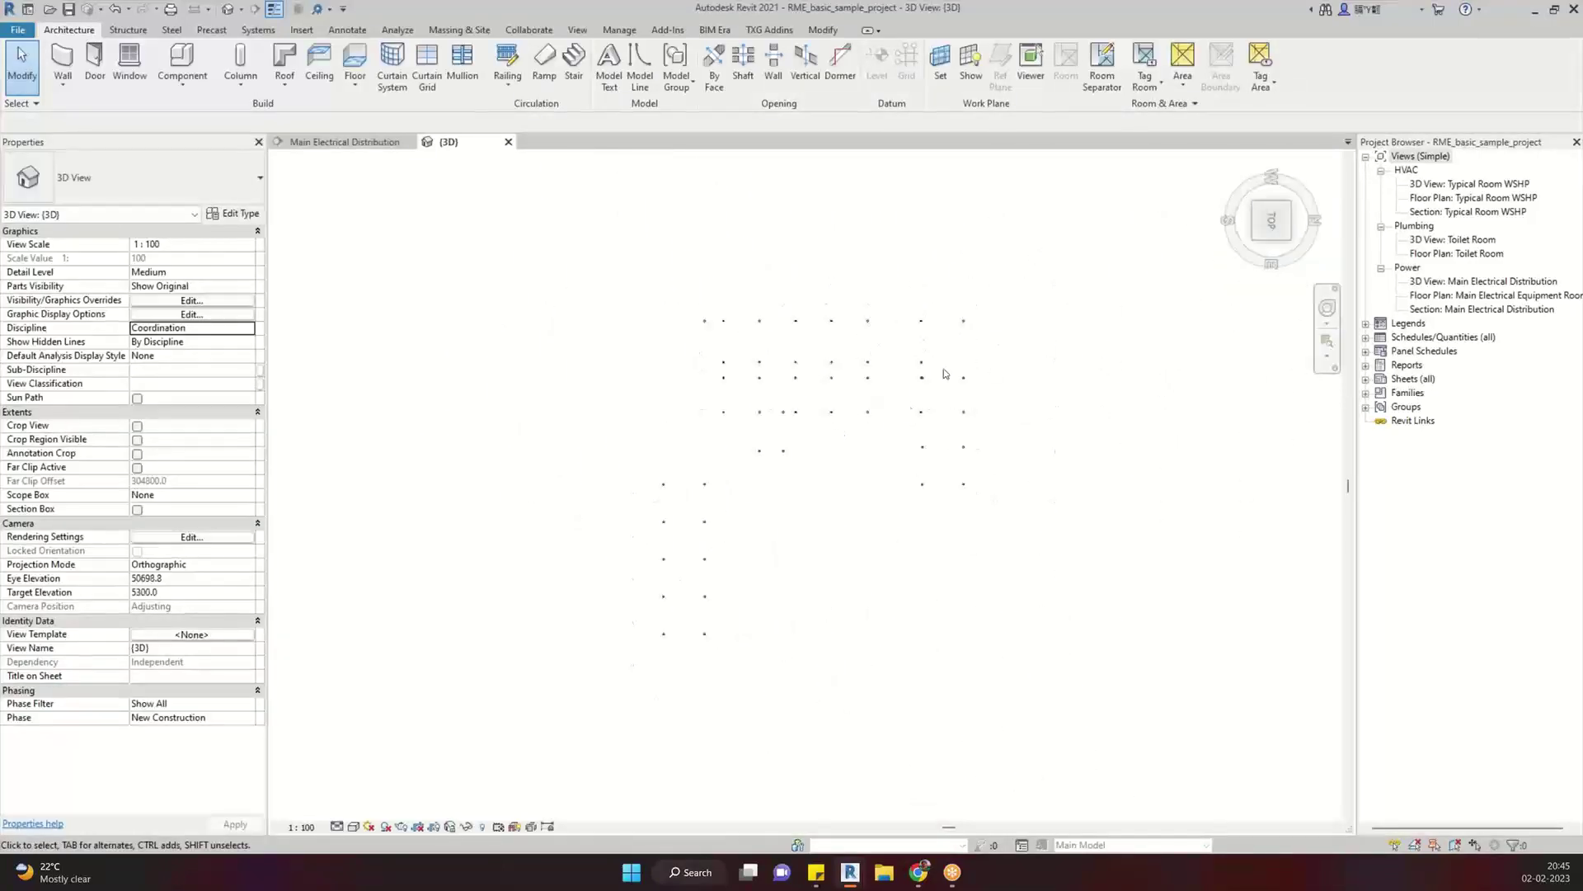
left_click_drag(897, 249, 1045, 582)
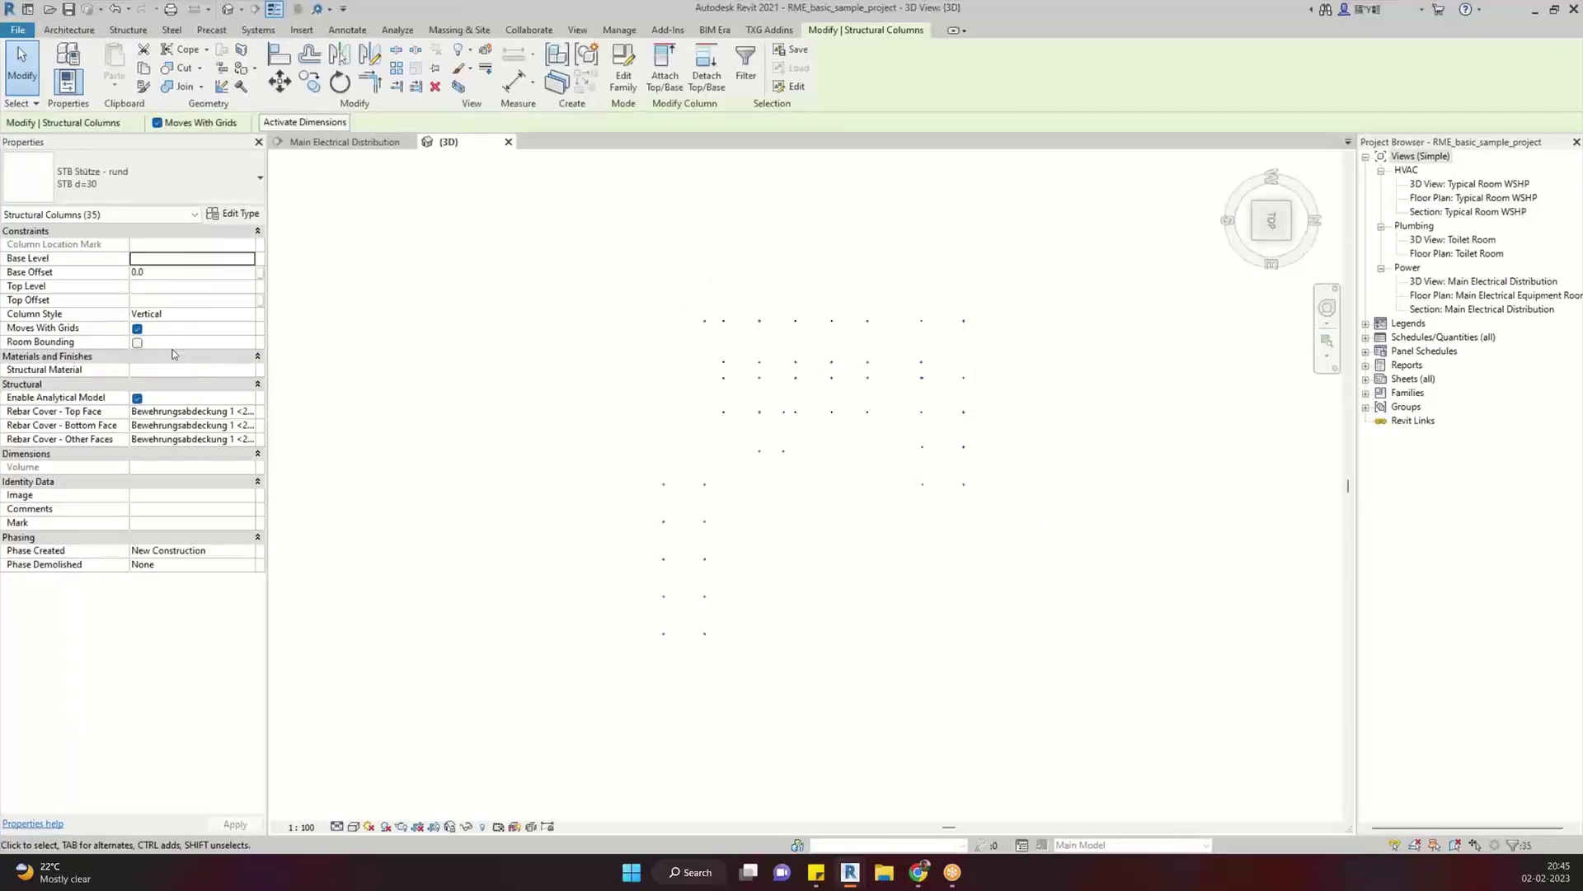
left_click(168, 509)
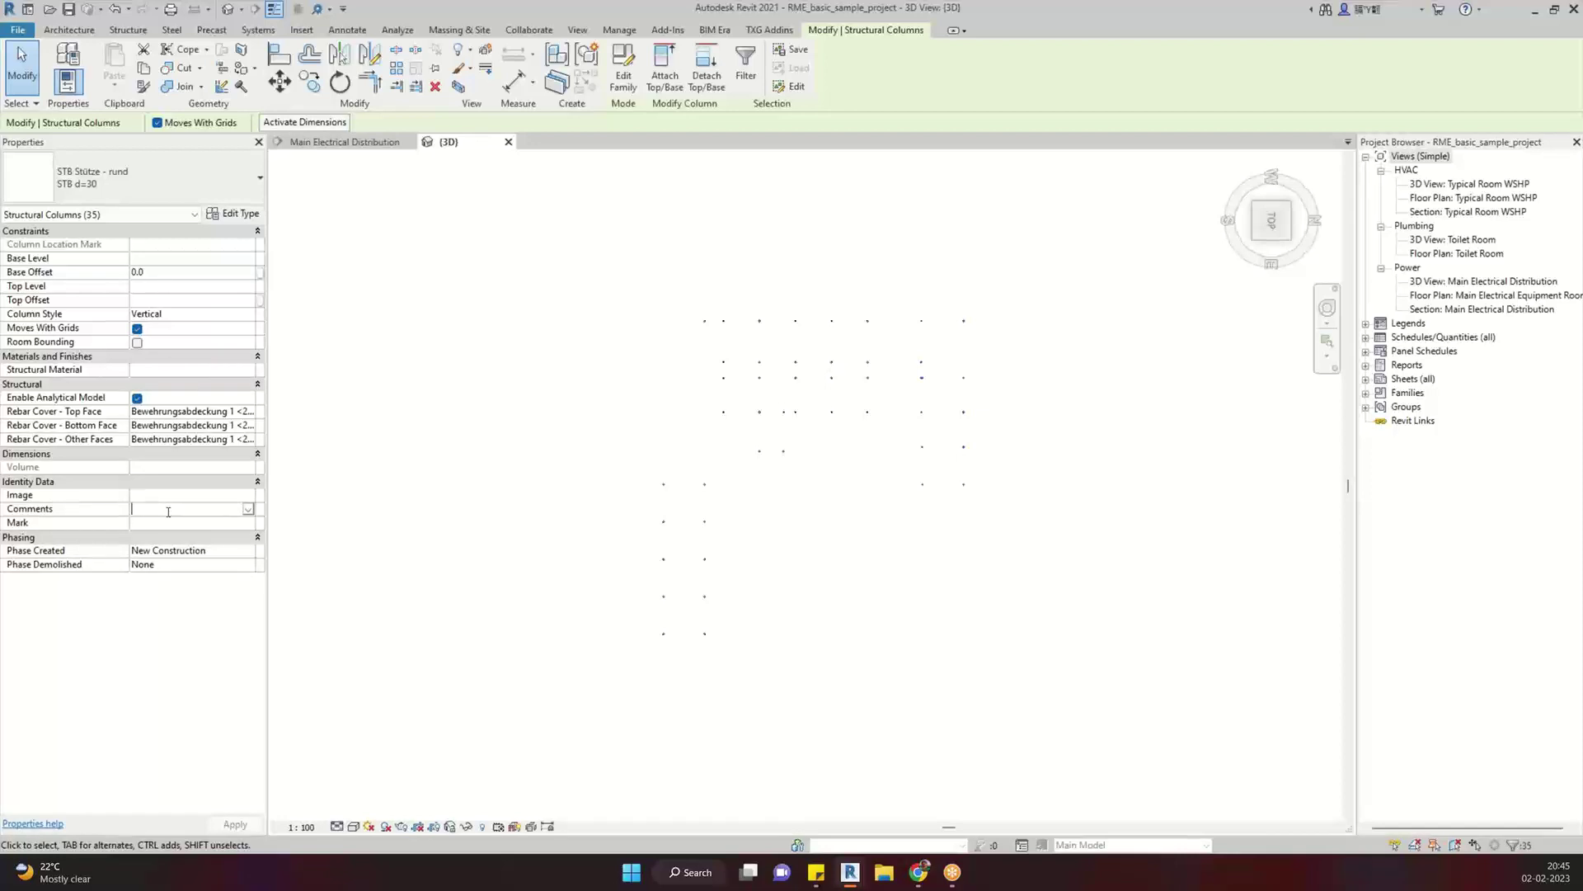
type("c")
key("Caps_Lock")
key("Escape")
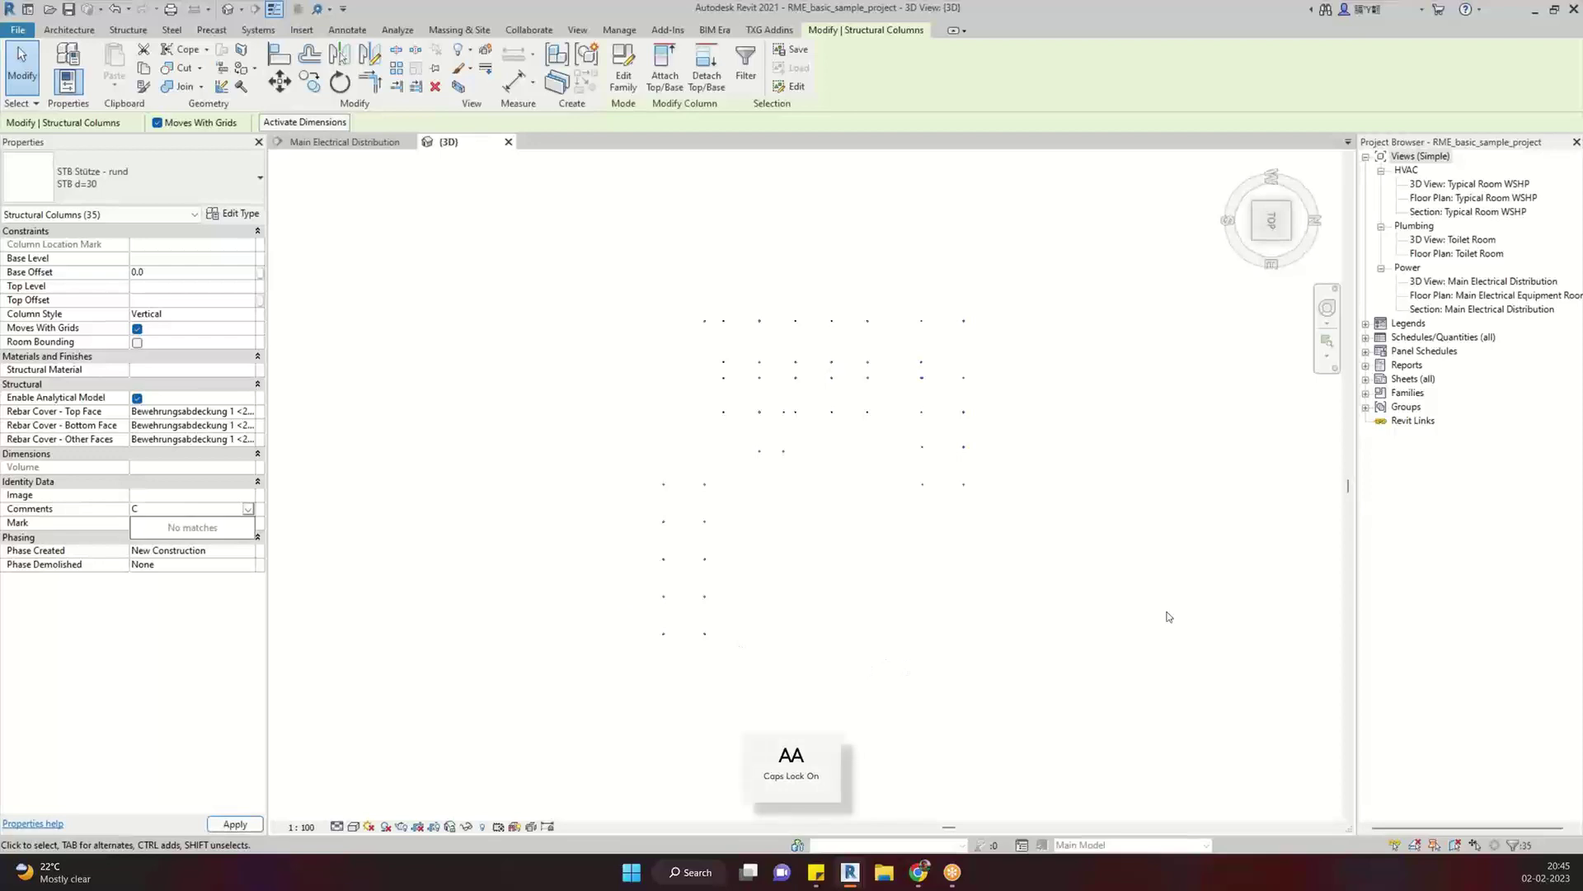
key("Escape")
Set the Comments of the structural columns in the upper middle block, between the two wings, to B
left_click_drag(889, 298, 669, 466)
left_click(141, 509)
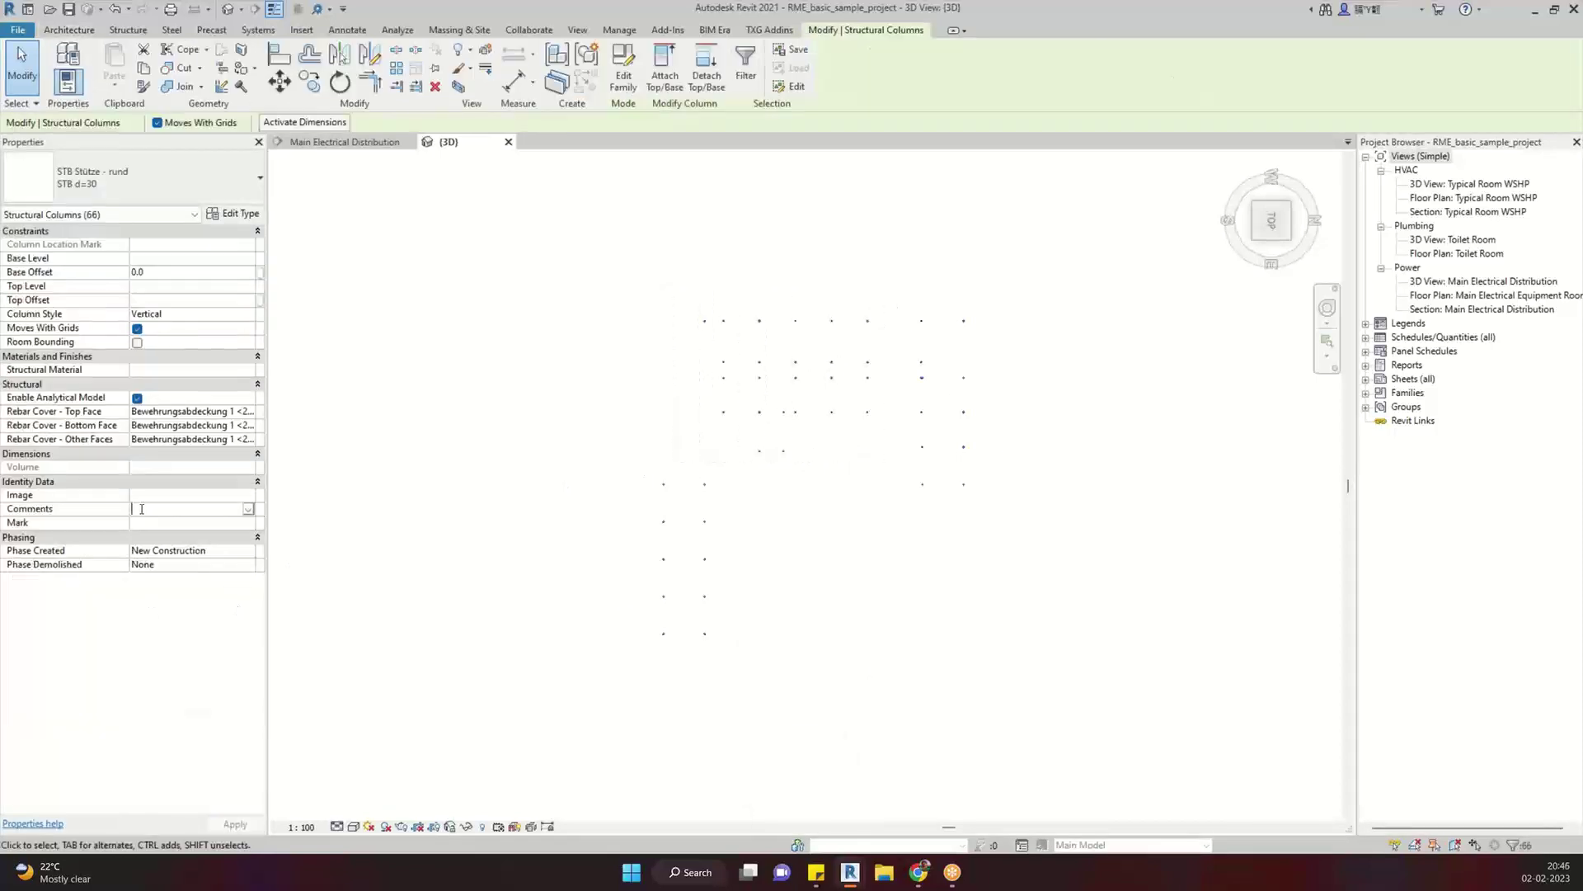
type("C")
key("Tab")
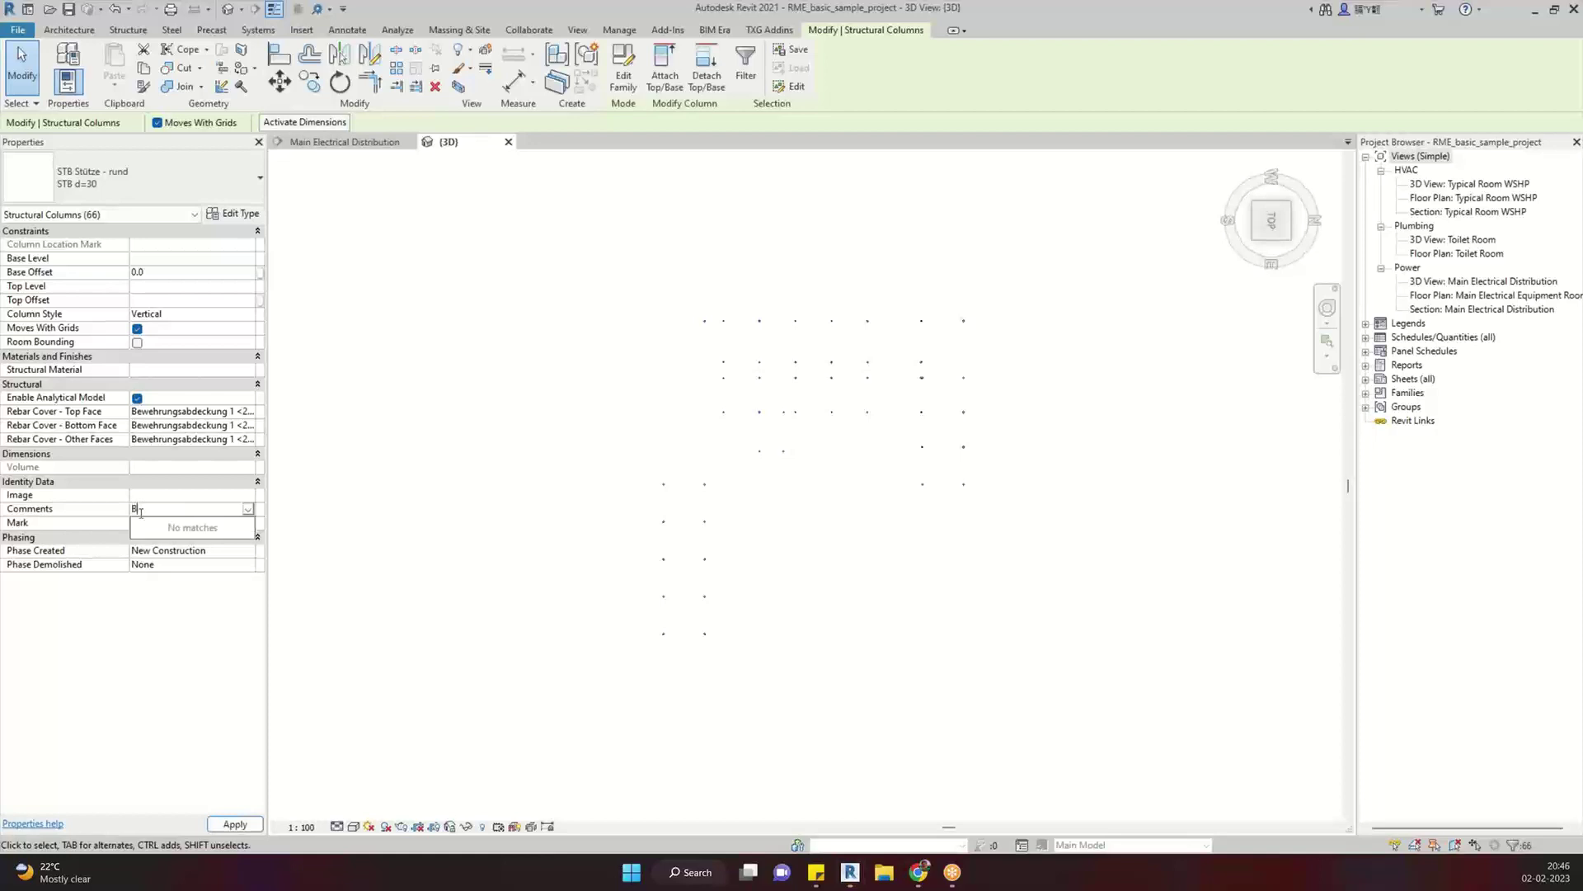
key("Escape")
Set the Comments of the structural columns in the lower-left wing to A
left_click_drag(775, 475, 551, 685)
left_click(168, 508)
key("Escape")
Check the Comments value on one structural column of the middle block and one of the lower-left wing
middle_click_drag(974, 582, 766, 502, "shift")
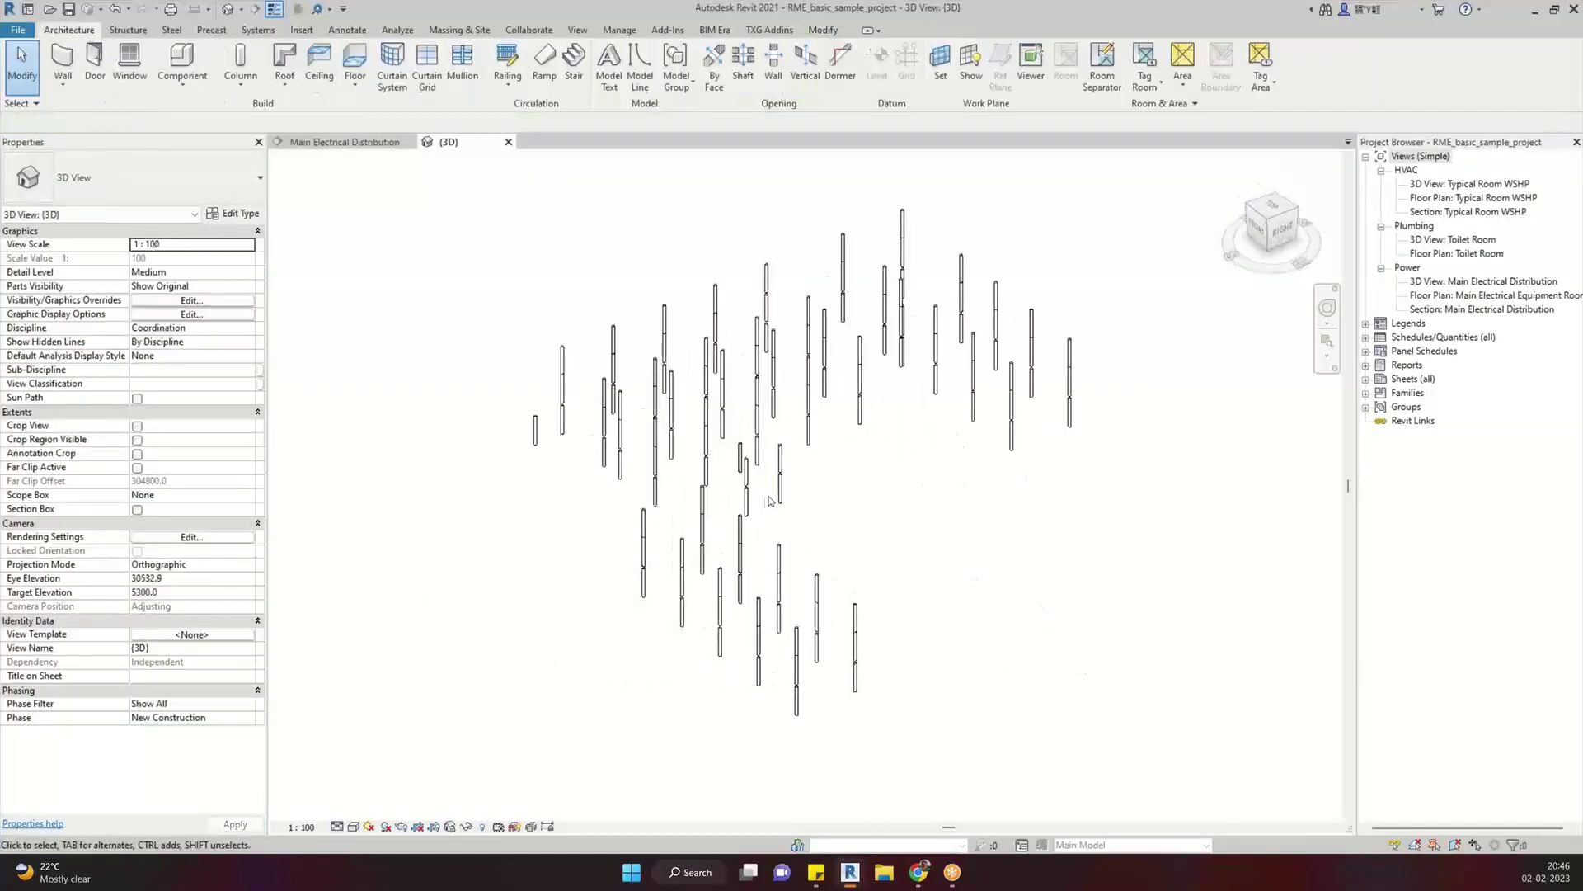
scroll(883, 477, "up", 3)
left_click(675, 499)
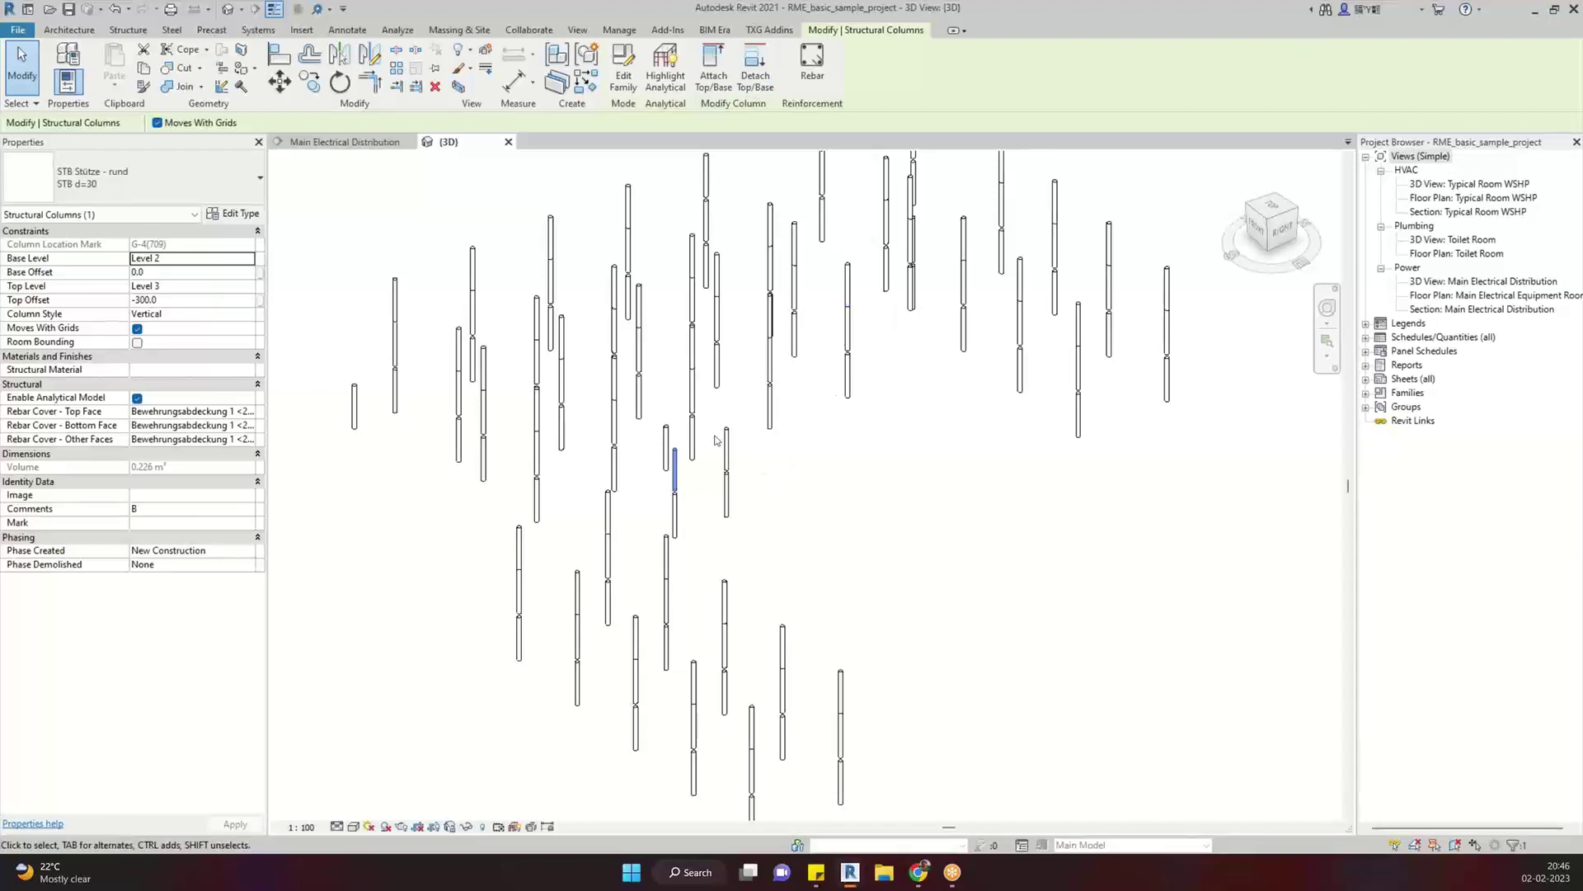
left_click(420, 581)
left_click(524, 554)
scroll(963, 498, "down", 2)
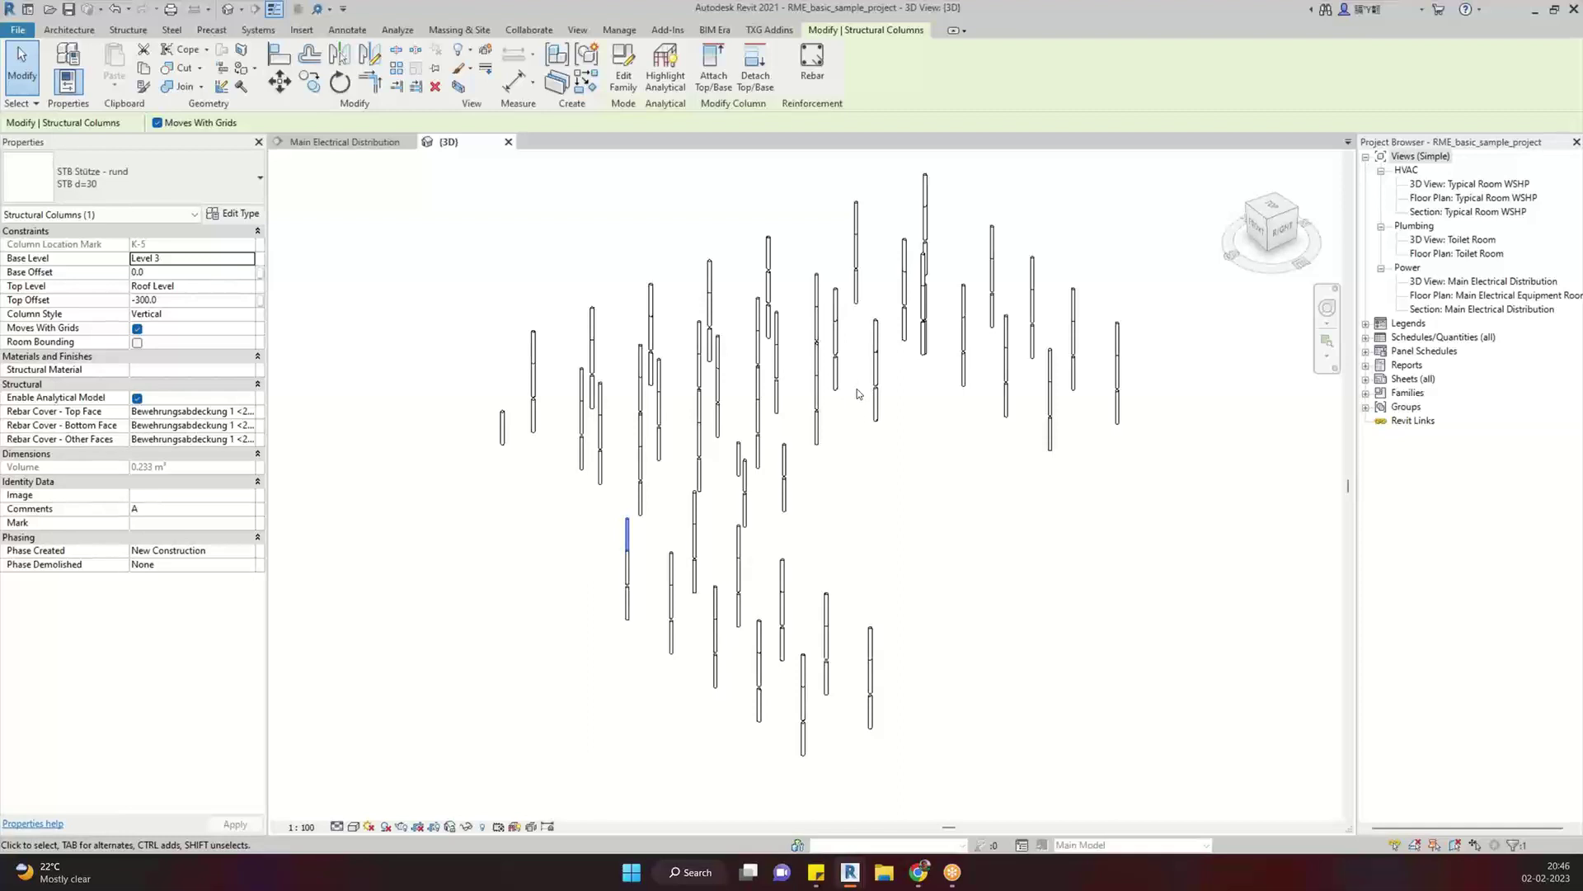
left_click(1042, 567)
scroll(1042, 567, "down", 2)
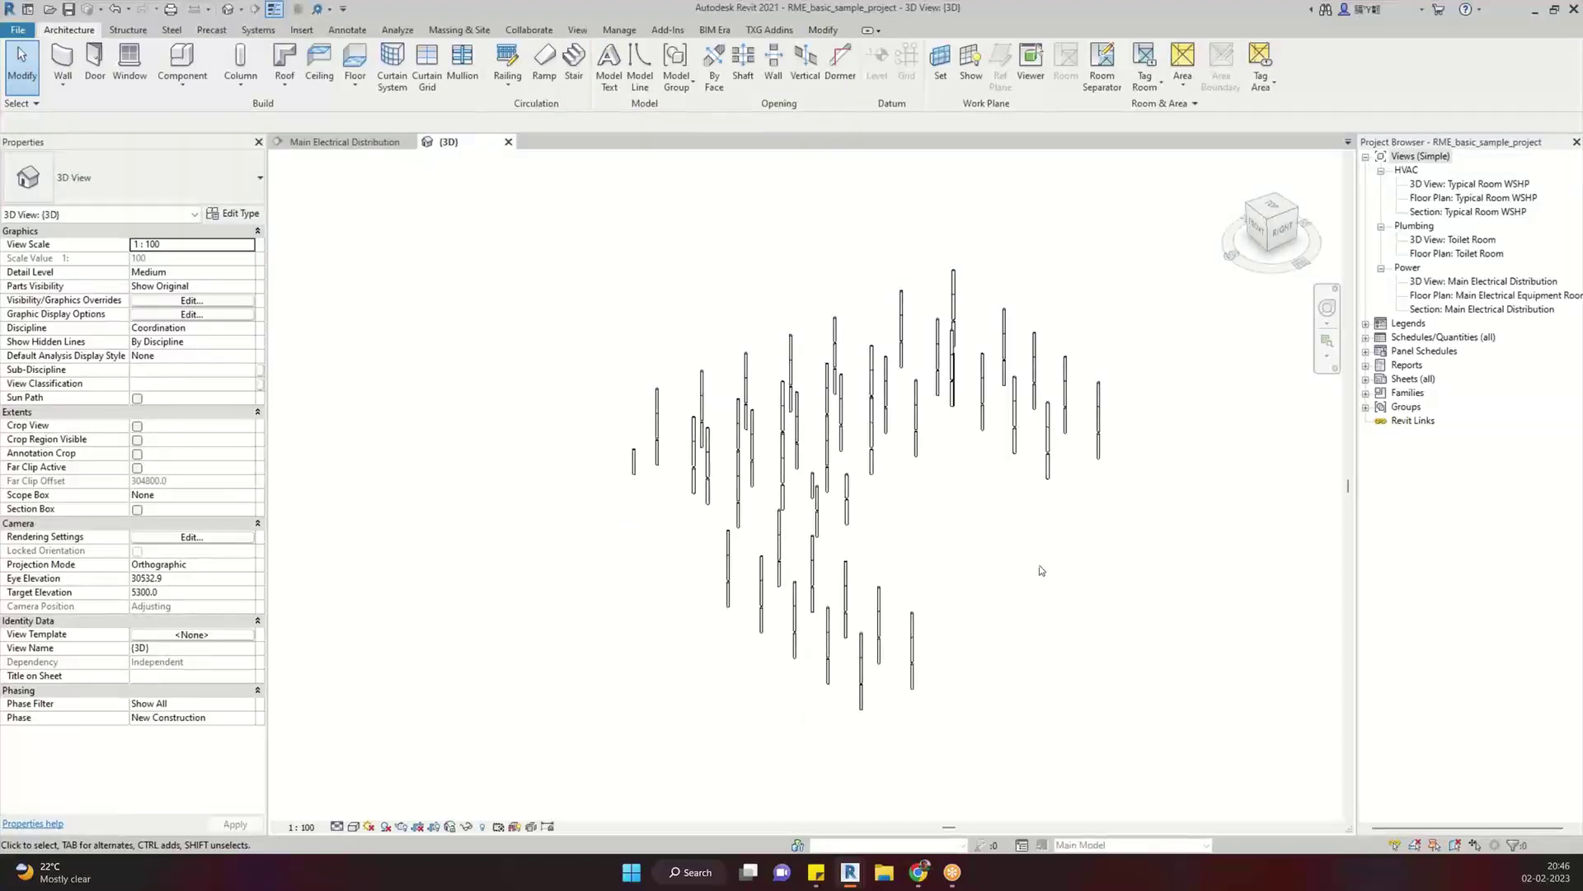
middle_click_drag(1041, 569, 1047, 559, "shift")
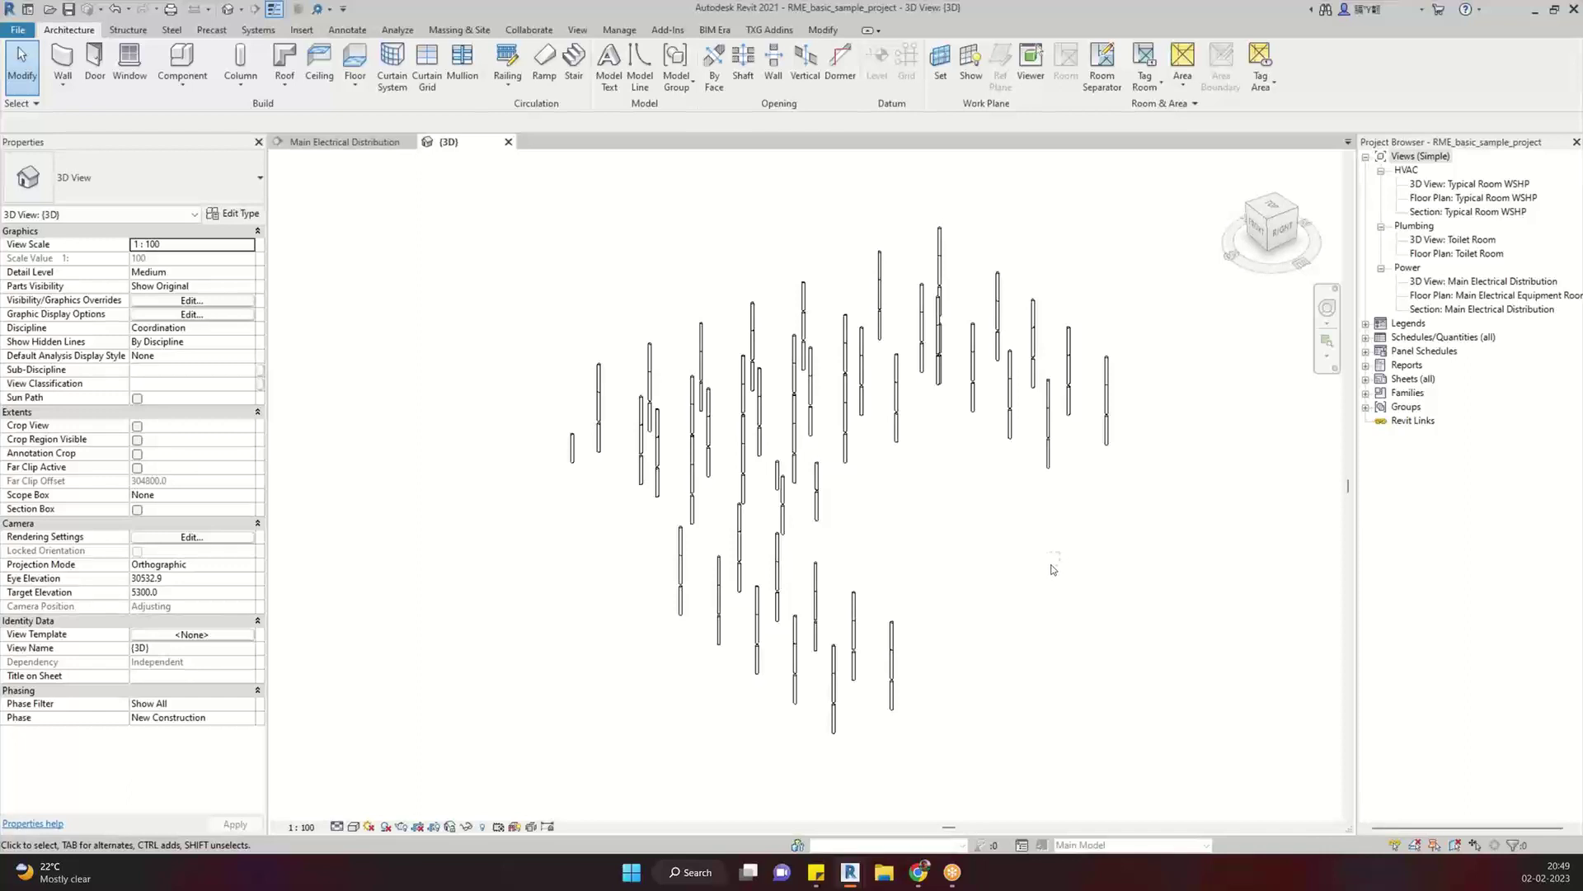
left_click_drag(1060, 553, 1044, 569)
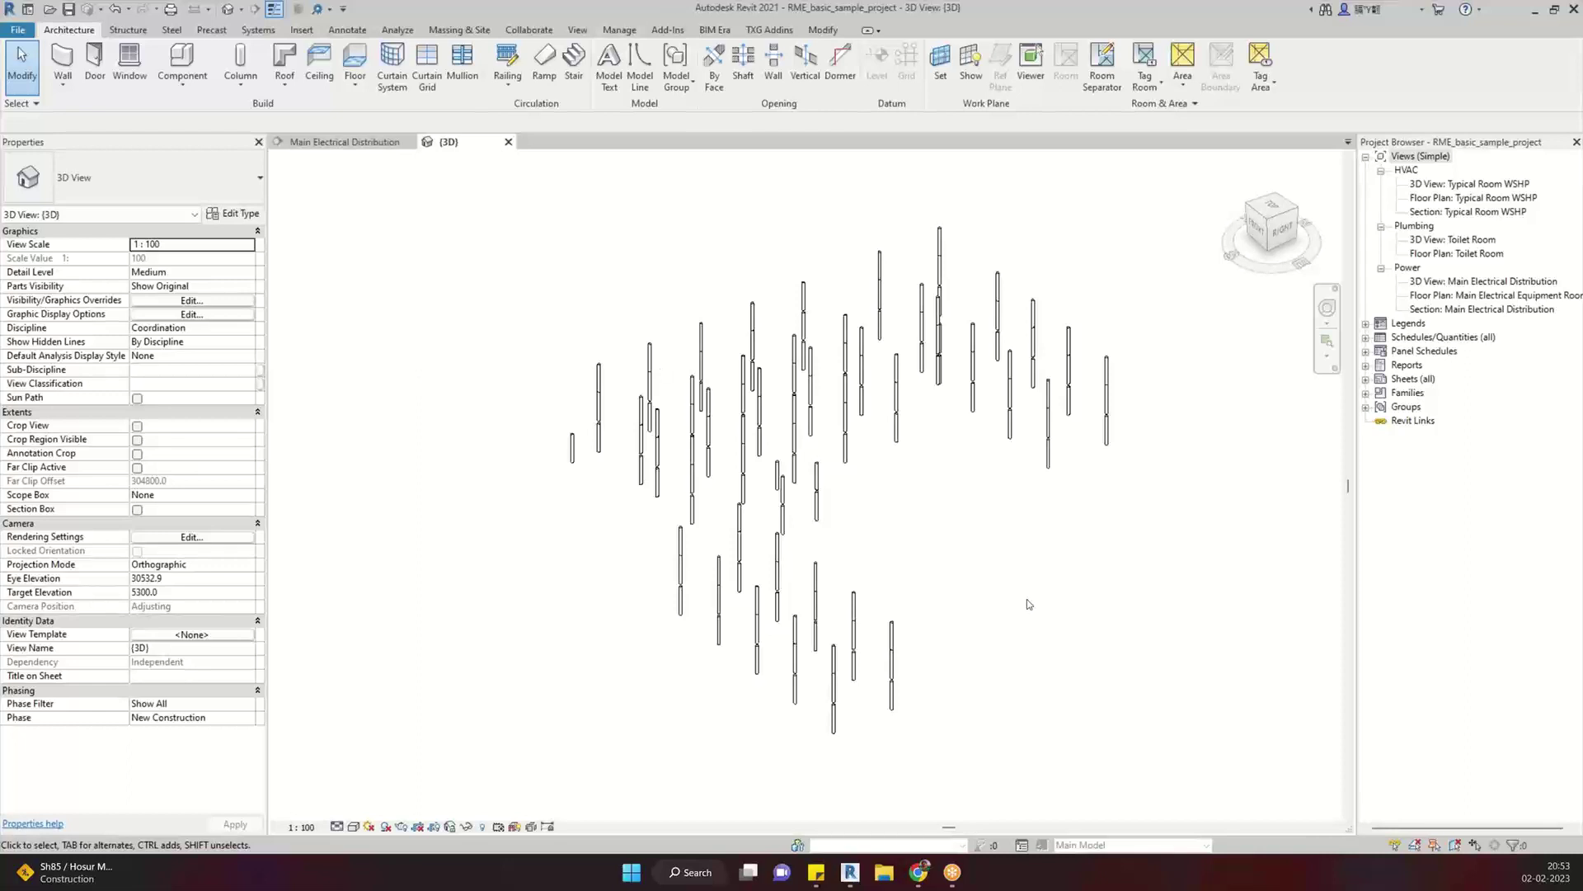
scroll(961, 616, "up", 3)
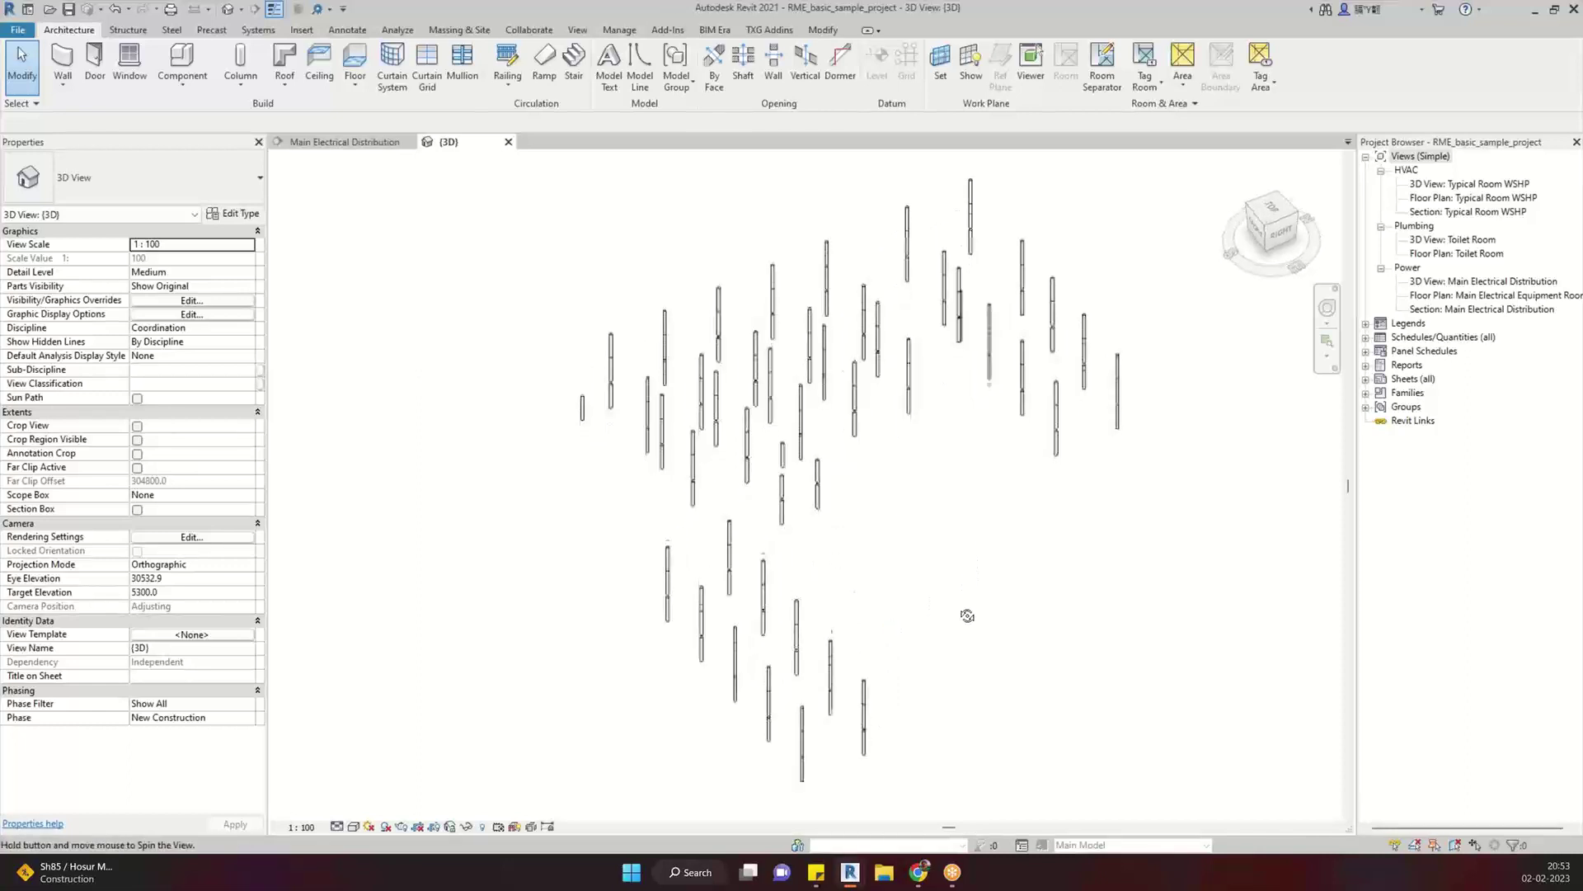
left_click_drag(724, 662, 531, 547)
left_click(851, 489)
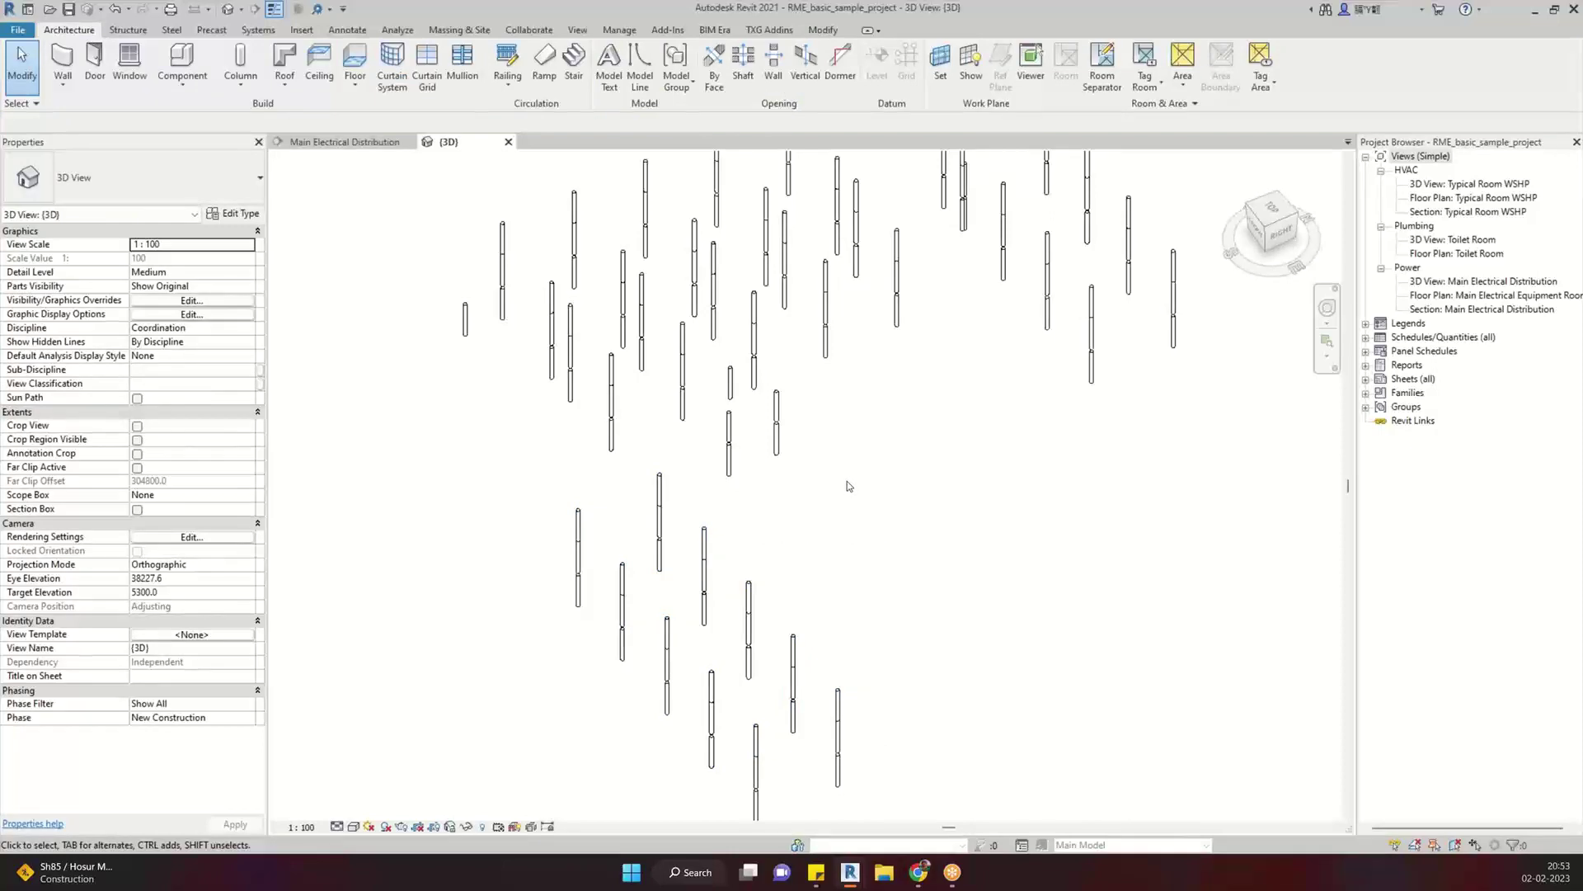
Switch to the AI Assistant page in Chrome and highlight the listed Algorithms, Programming Logic and Components concepts
mouse_move(918, 872)
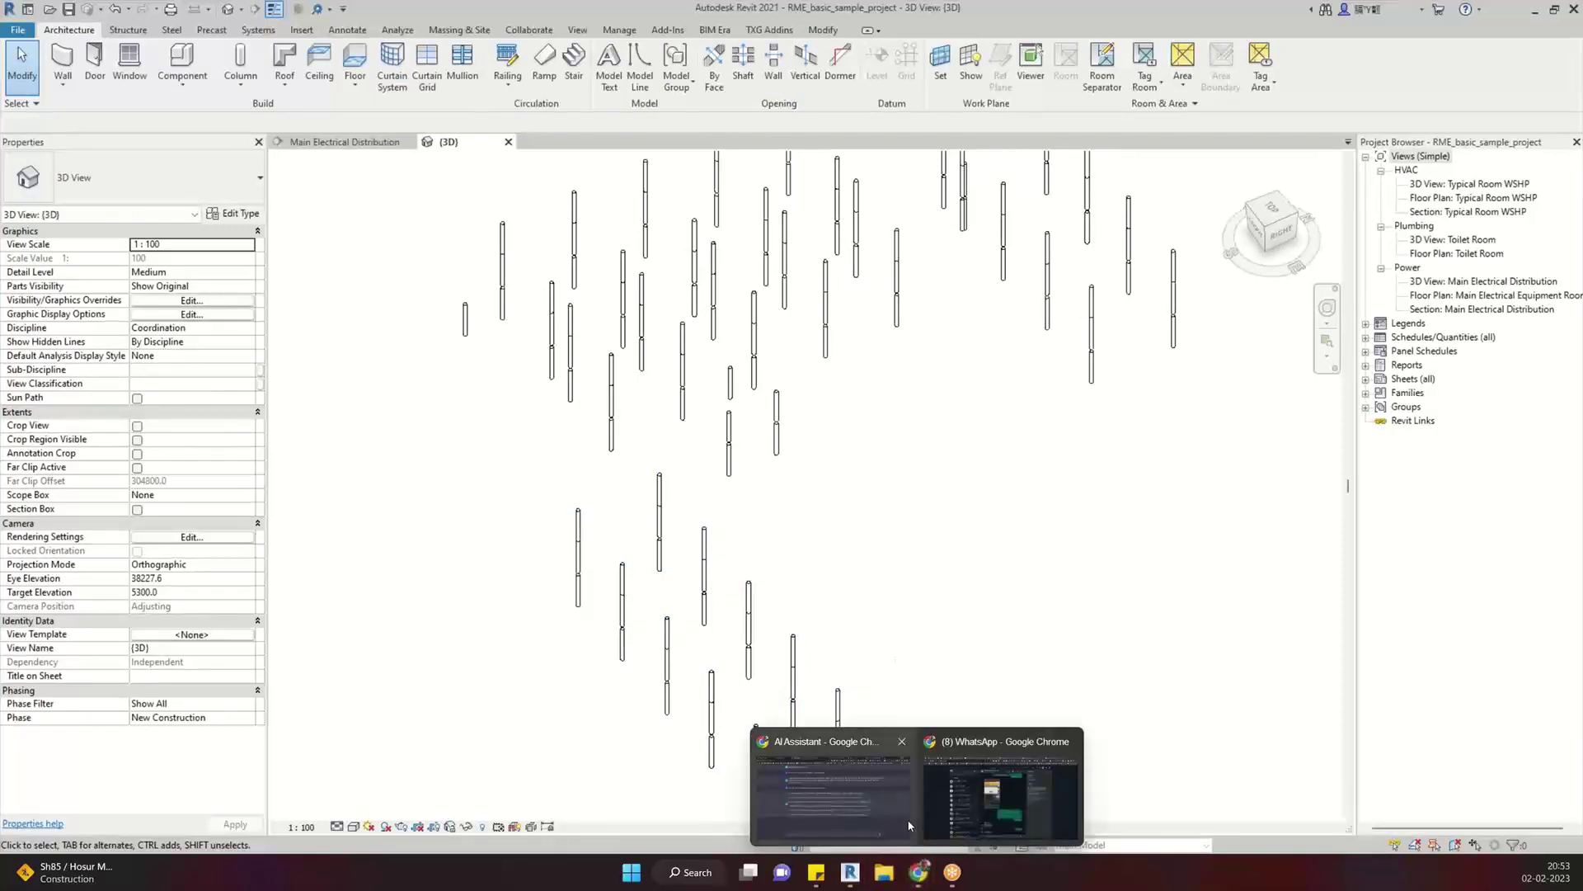
left_click(909, 825)
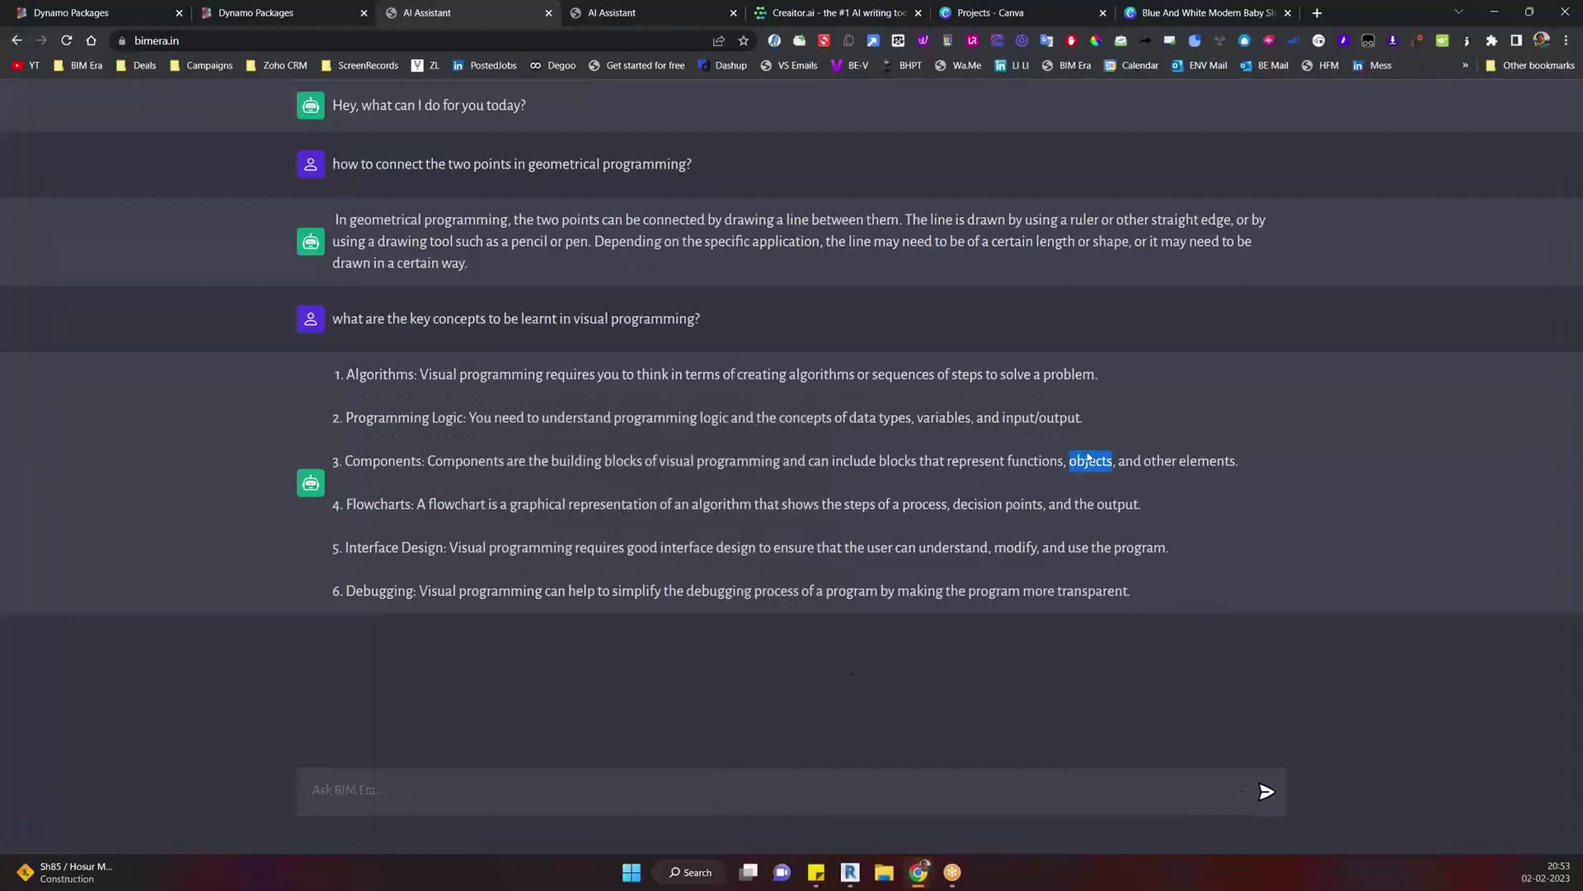
left_click_drag(1239, 461, 327, 367)
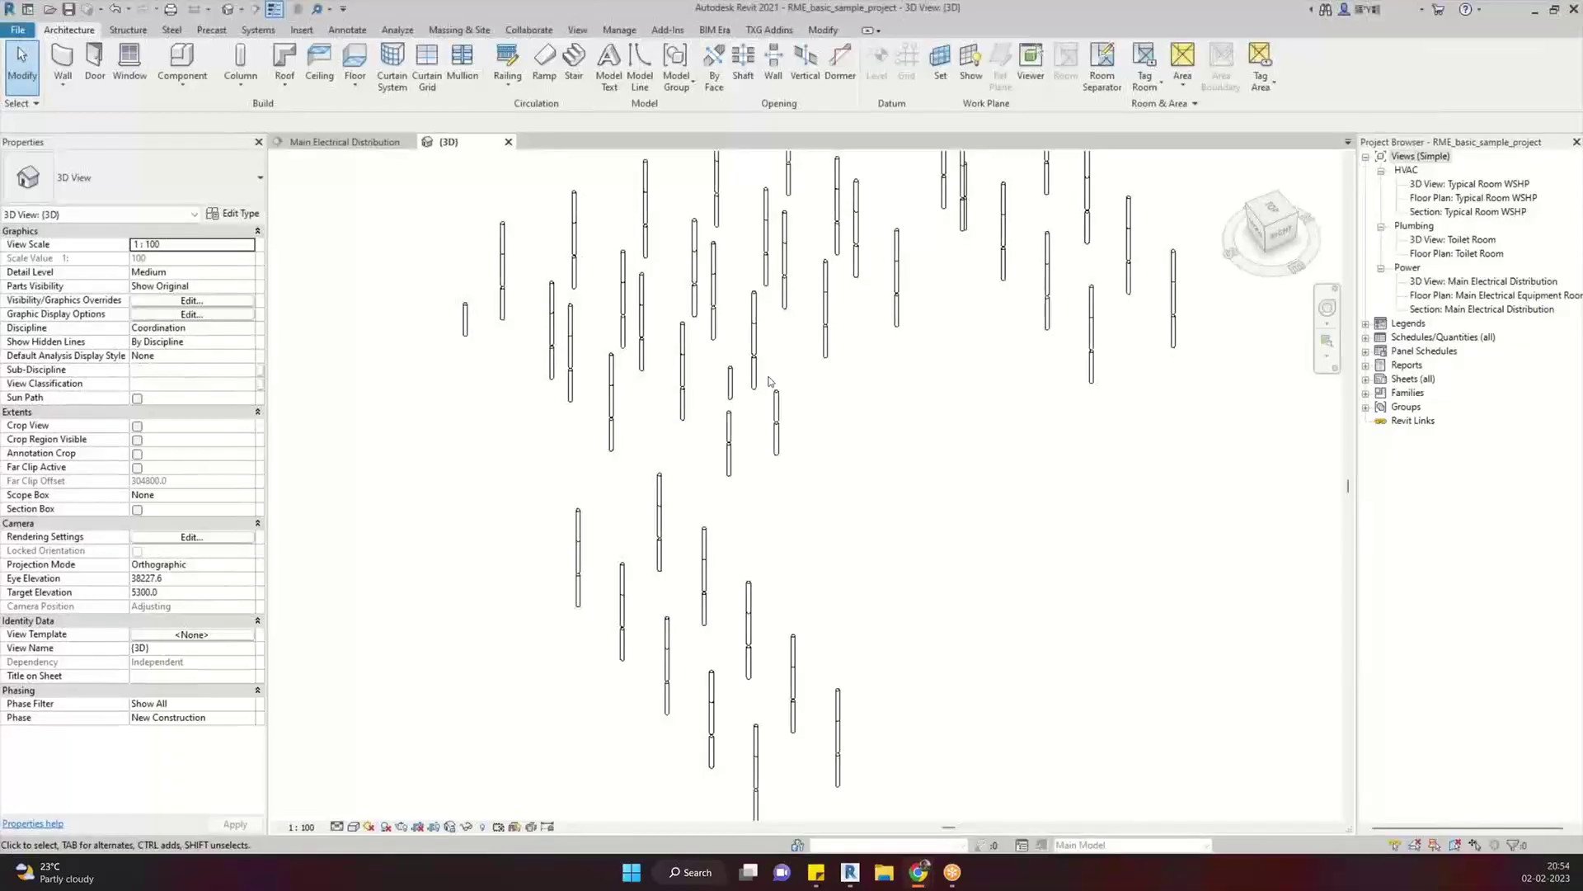
Inspect the instance properties of an upper structural column at the middle block's outer end, widening the property display
left_click(504, 246)
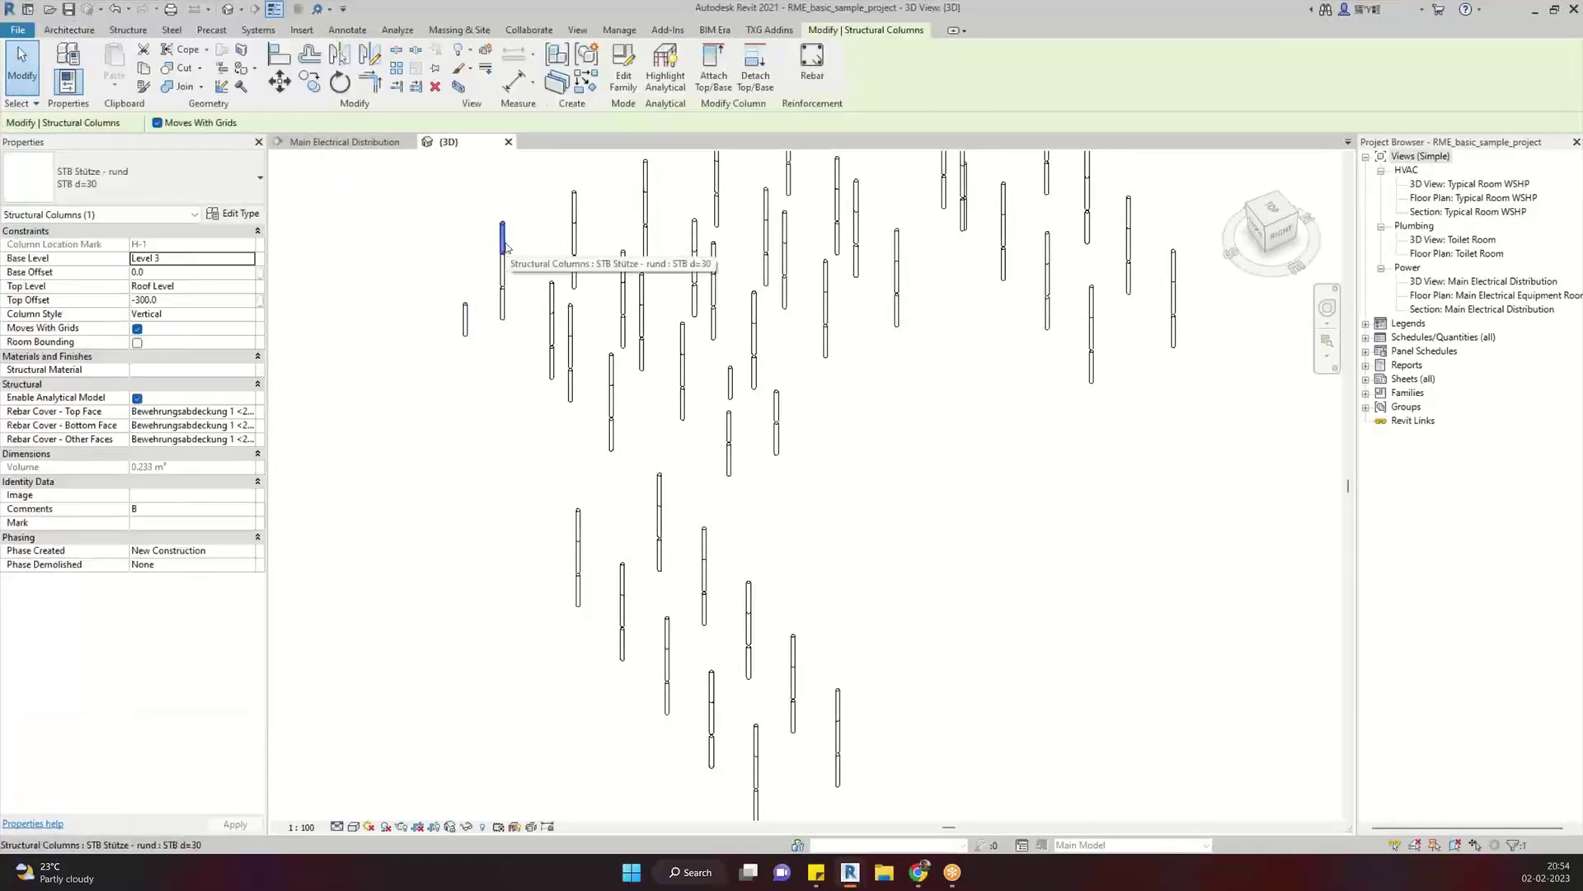
scroll(449, 202, "up", 4)
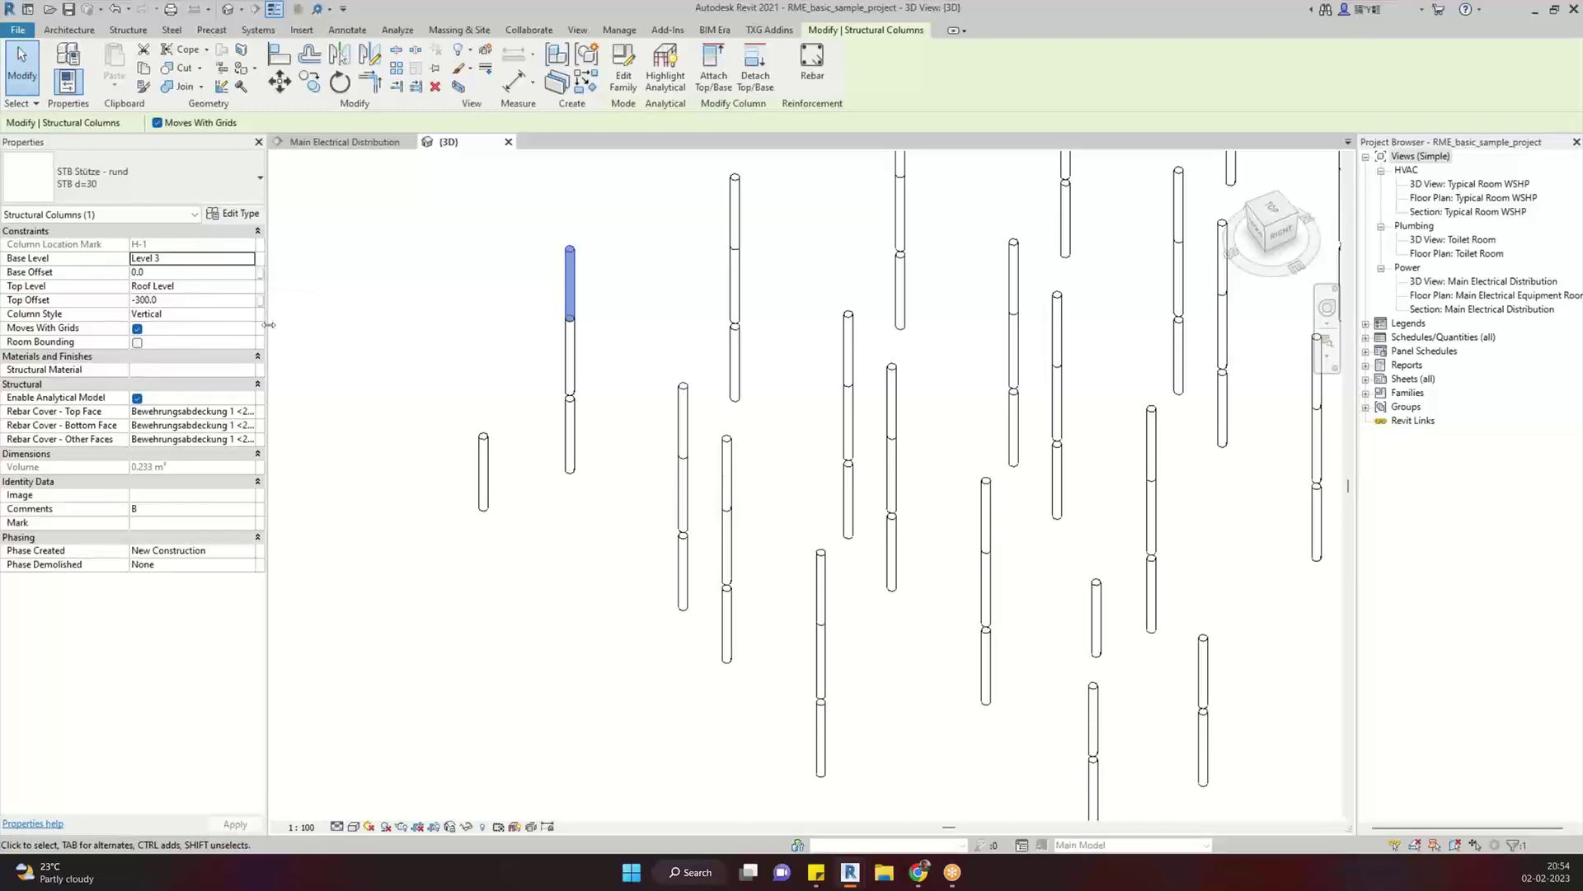
left_click_drag(270, 336, 372, 334)
left_click(587, 246)
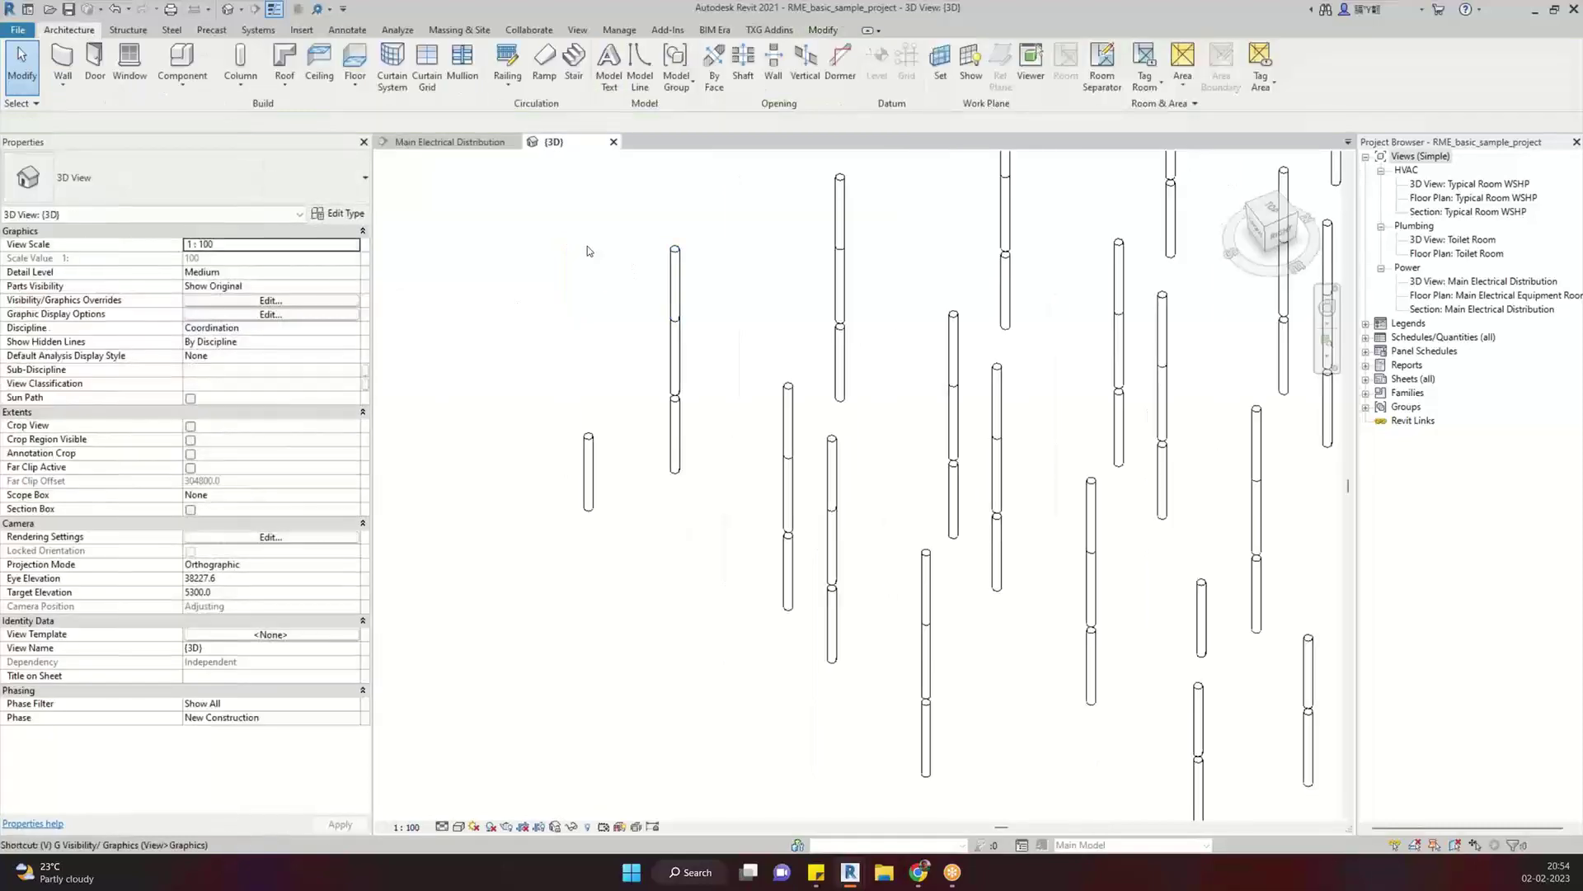
Turn on the visibility of the Electrical Fixtures category in the 3D view
key("v")
key("g")
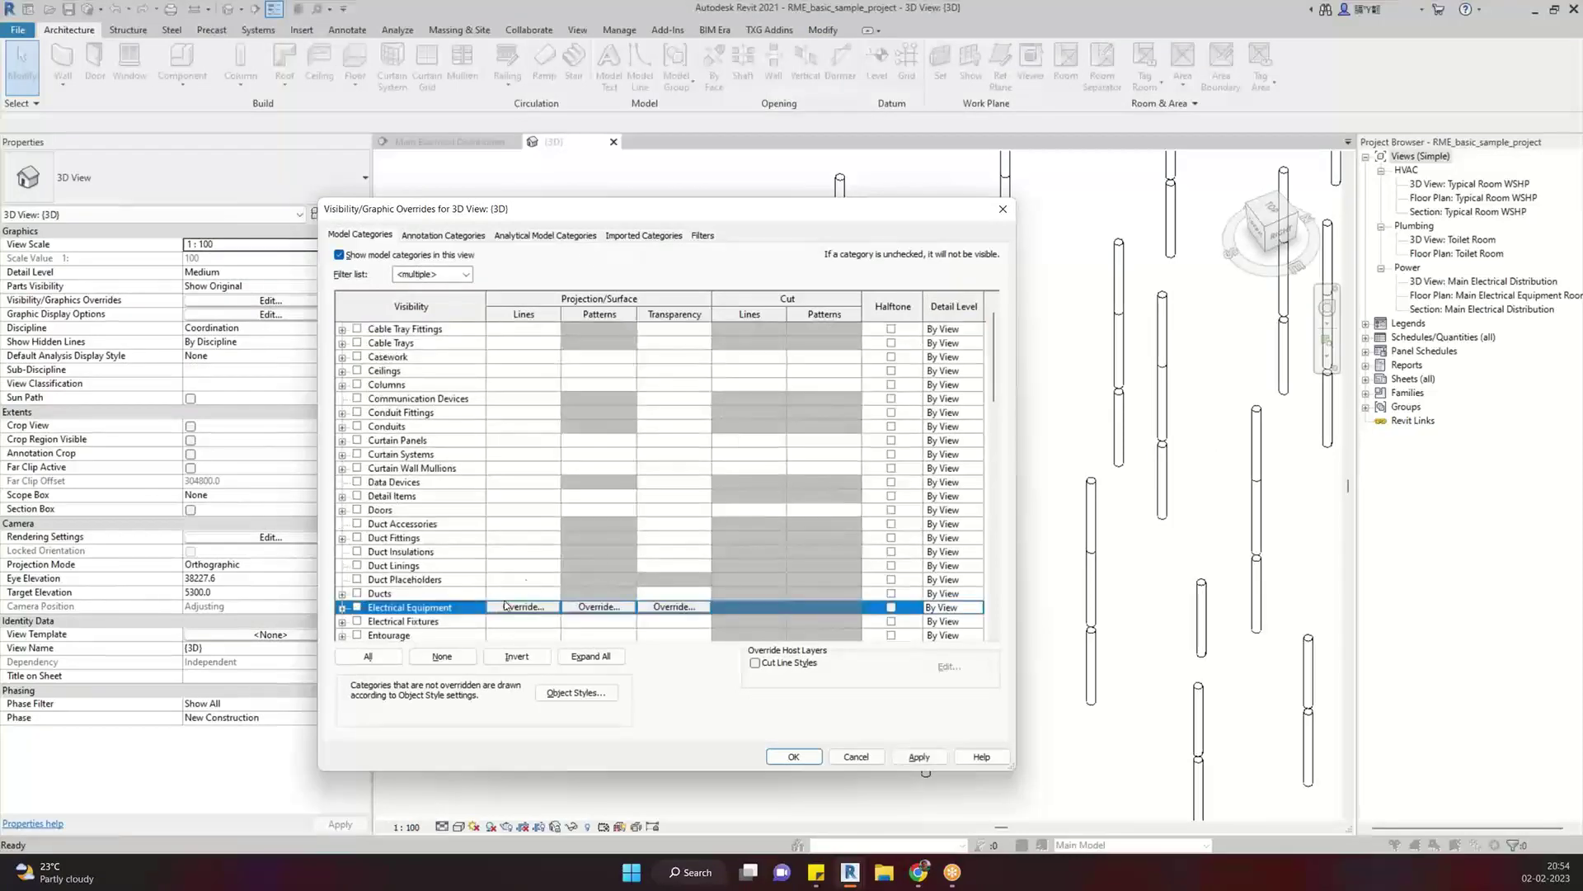
left_click(357, 621)
left_click(919, 756)
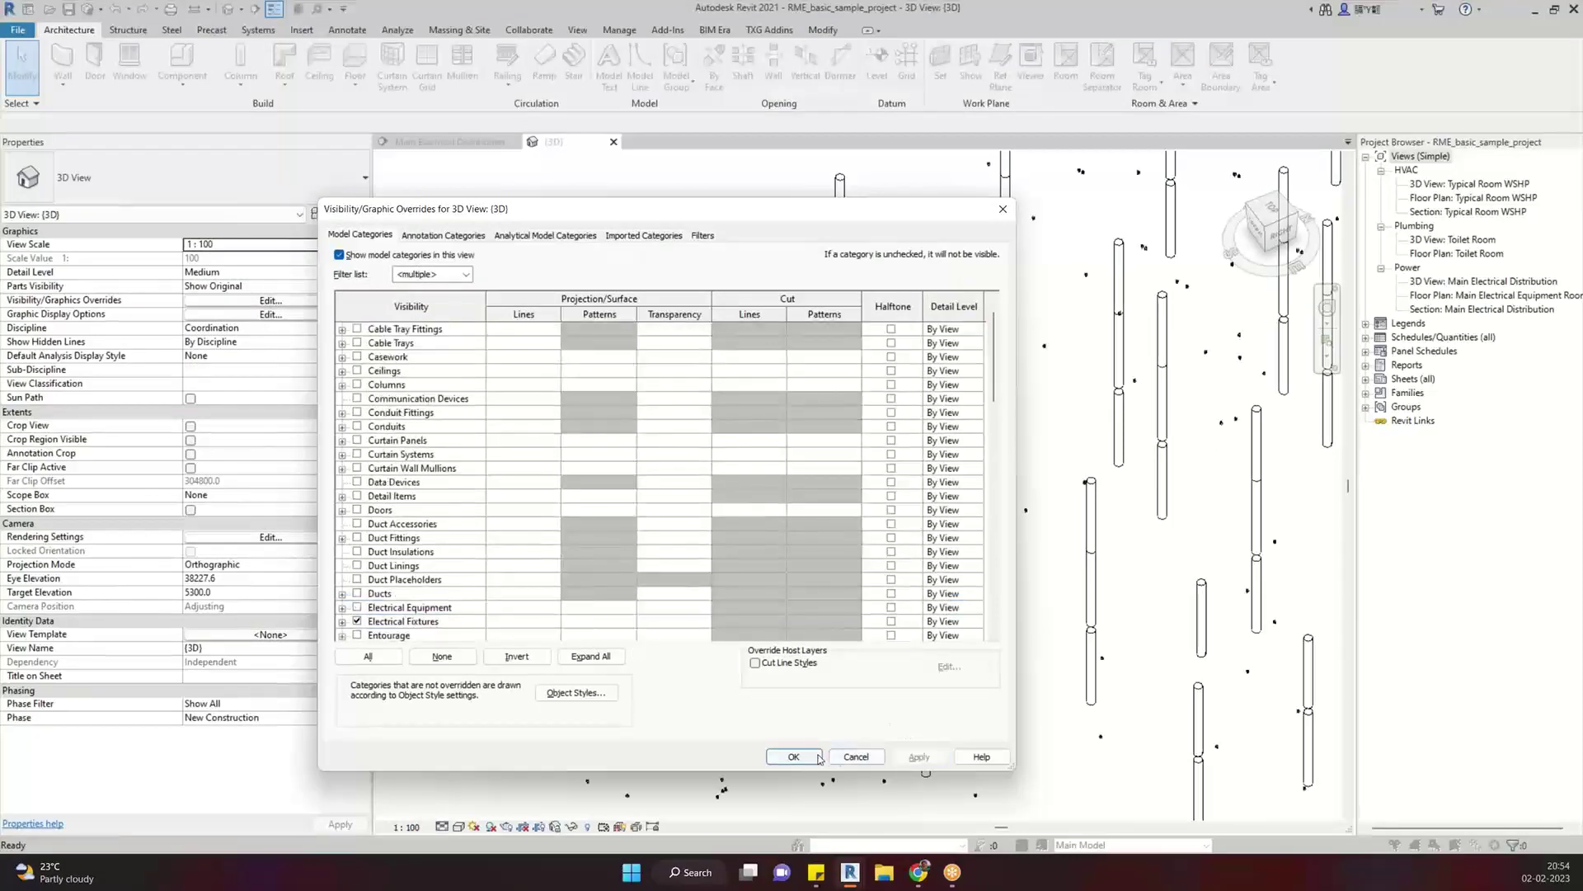
left_click(793, 757)
Select one M_Duplex Receptacle electrical fixture between the columns and examine its instance properties
scroll(916, 284, "up", 4)
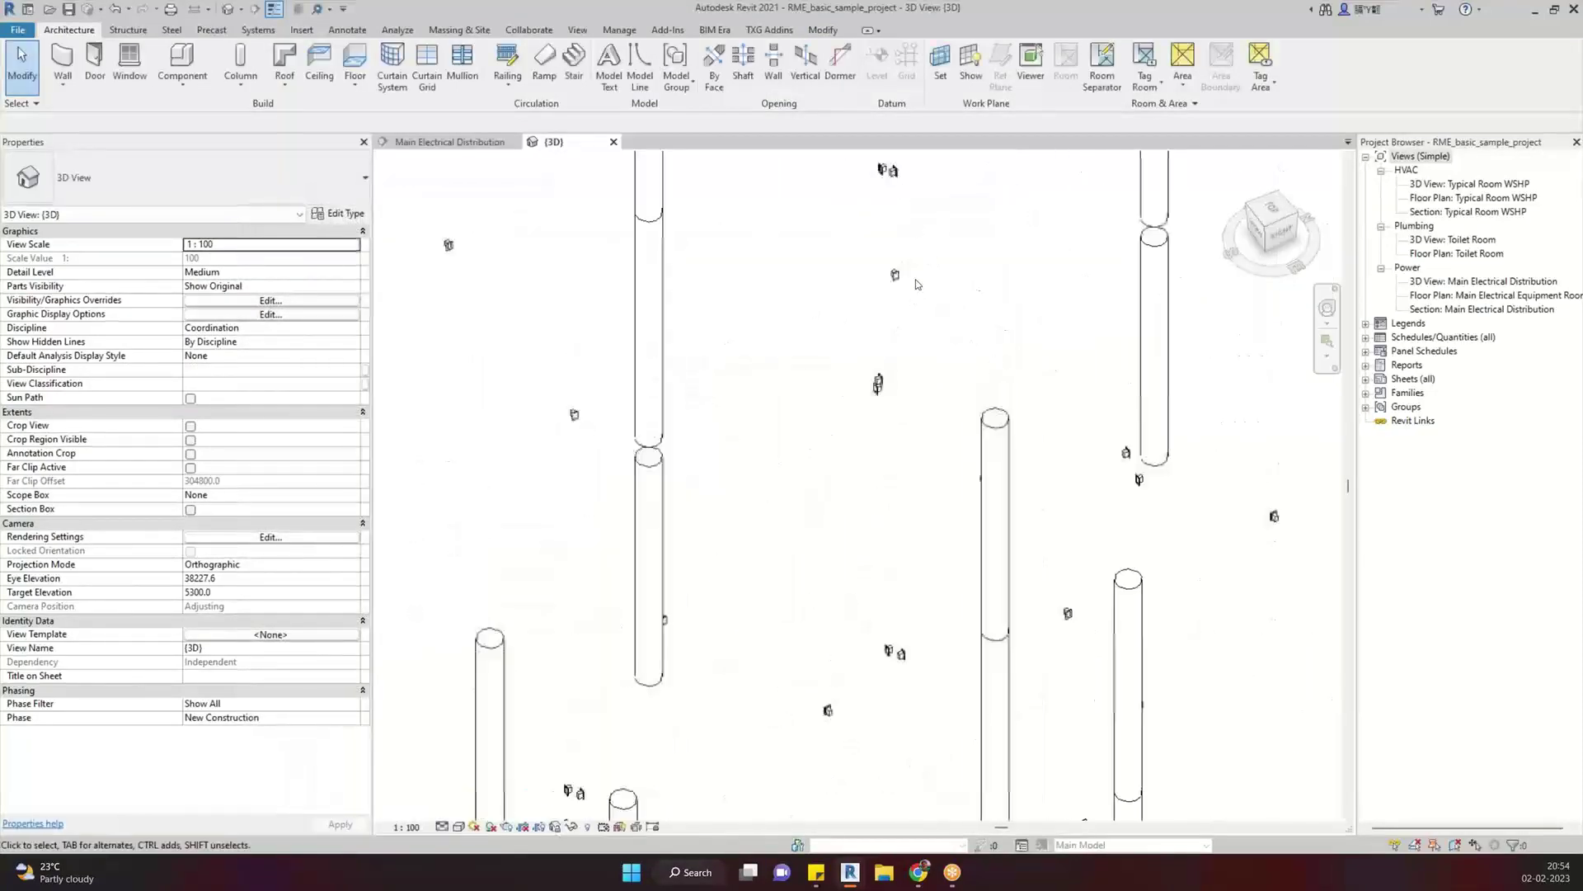
left_click(879, 386)
scroll(858, 437, "up", 5)
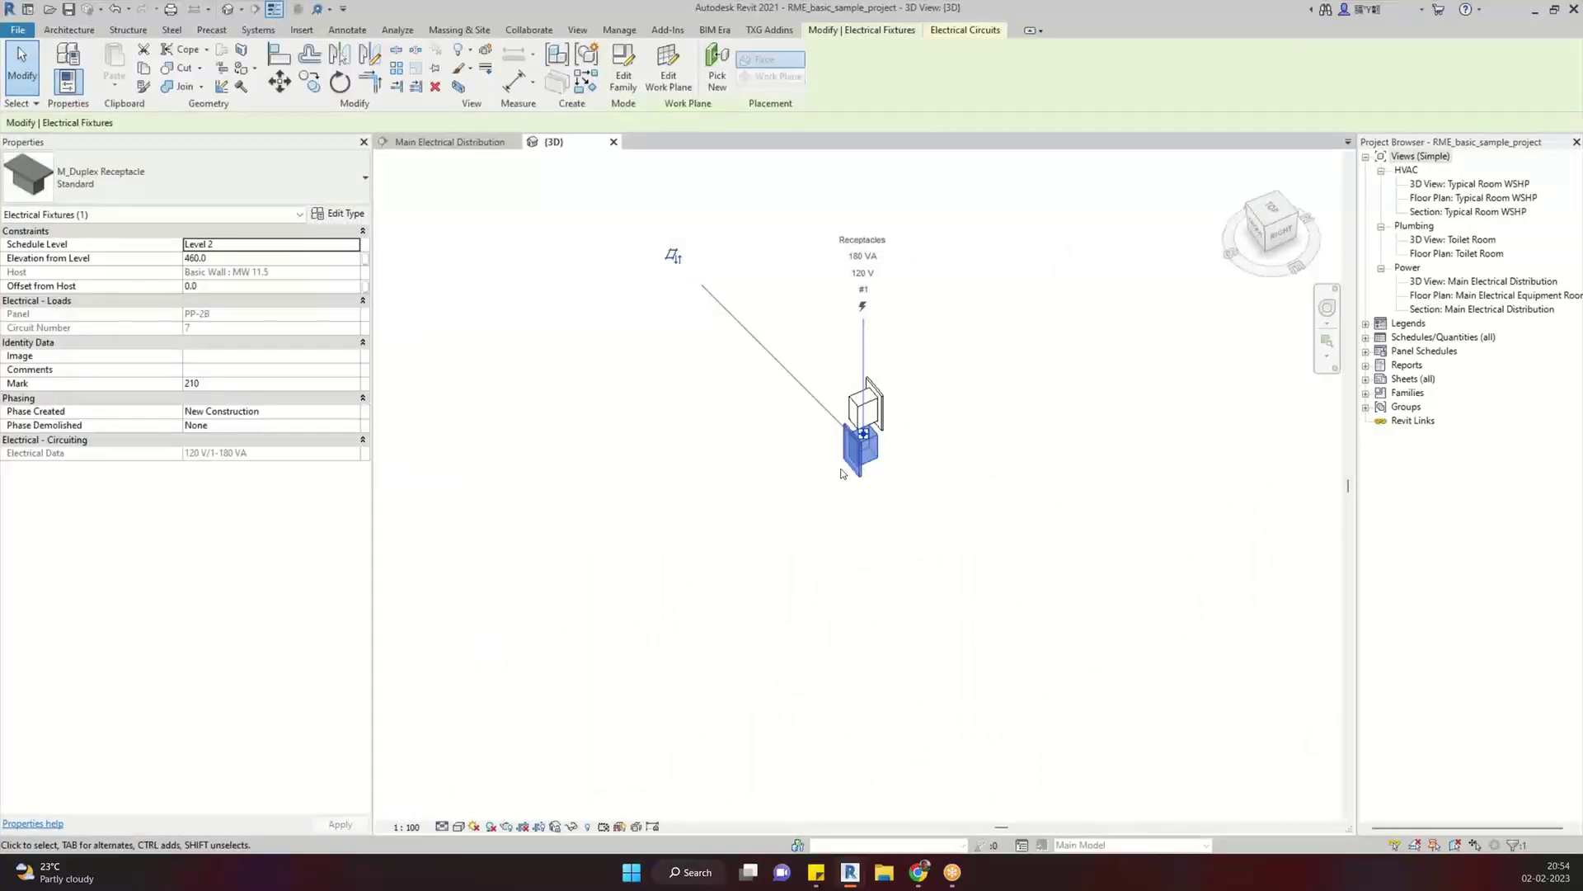
scroll(841, 473, "down", 2)
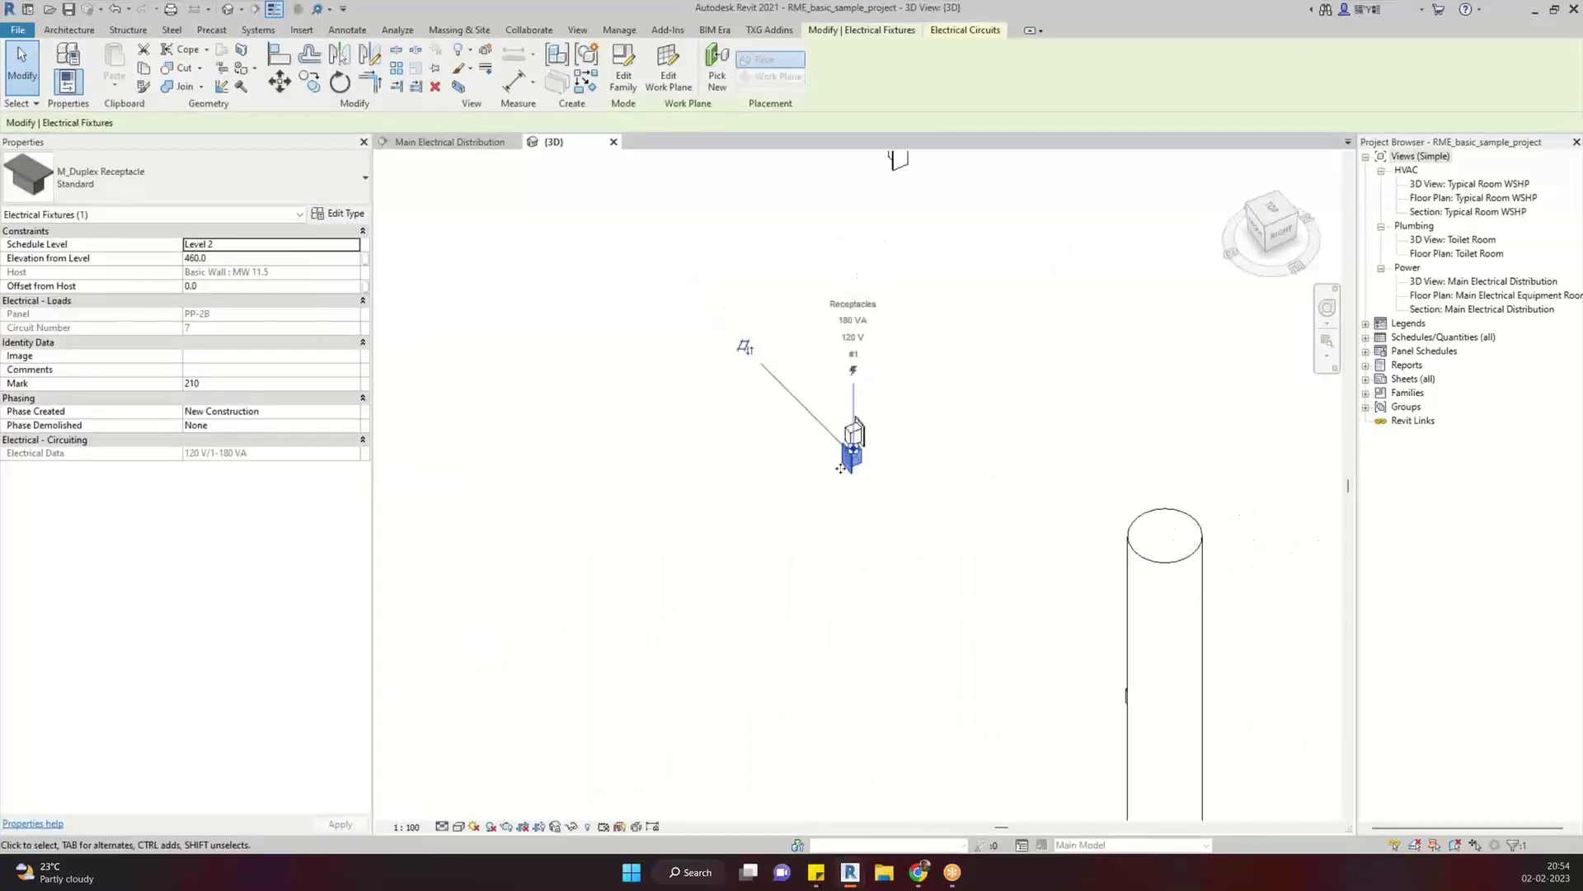
scroll(953, 408, "down", 2)
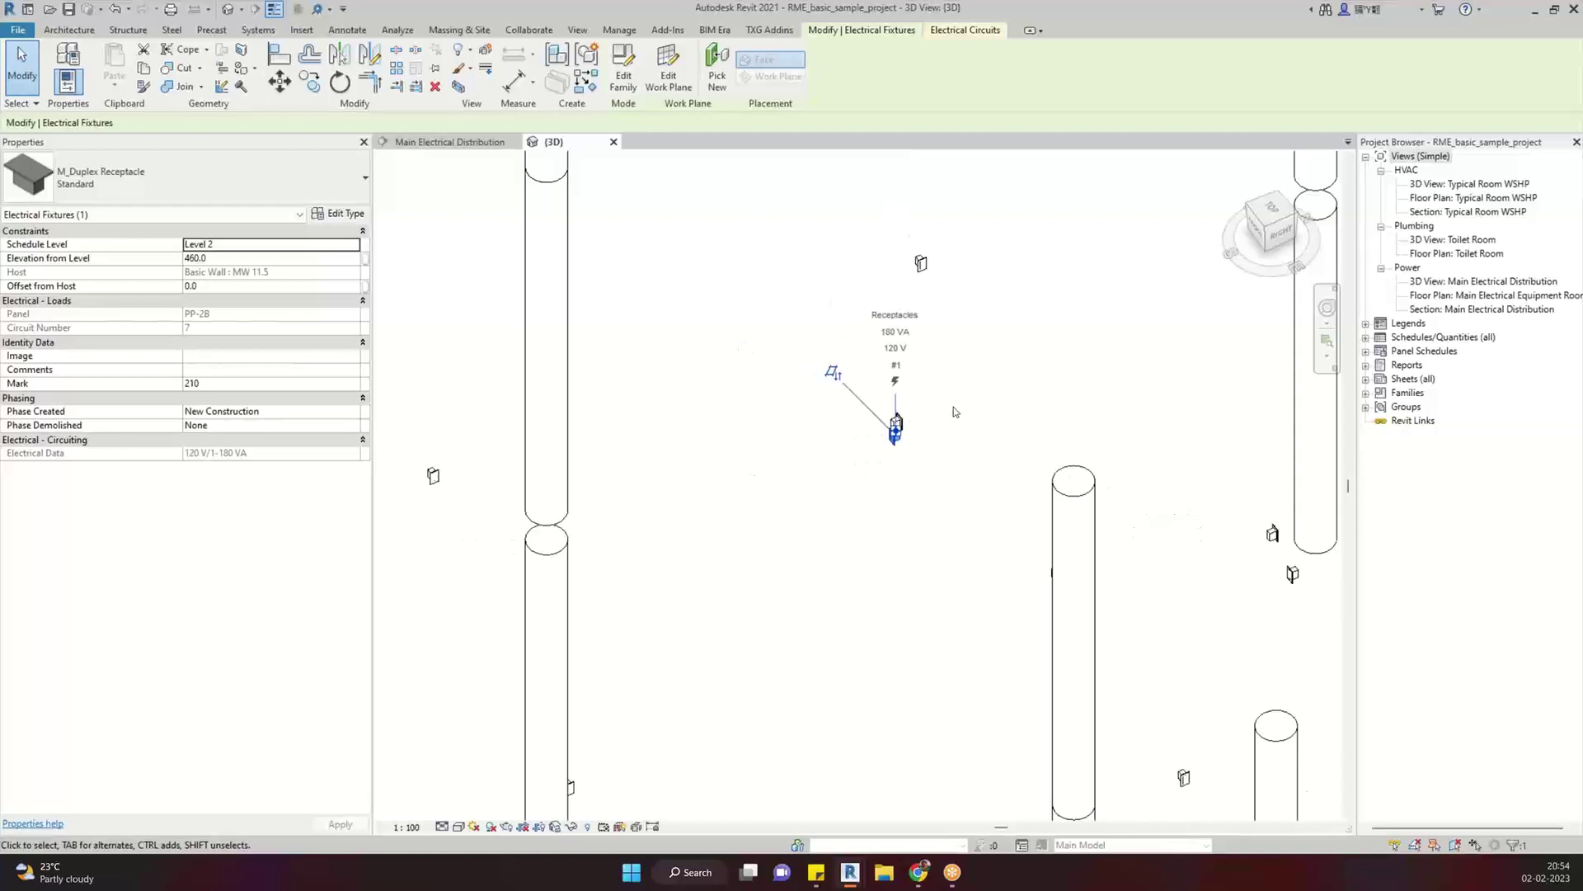
scroll(866, 443, "up", 3)
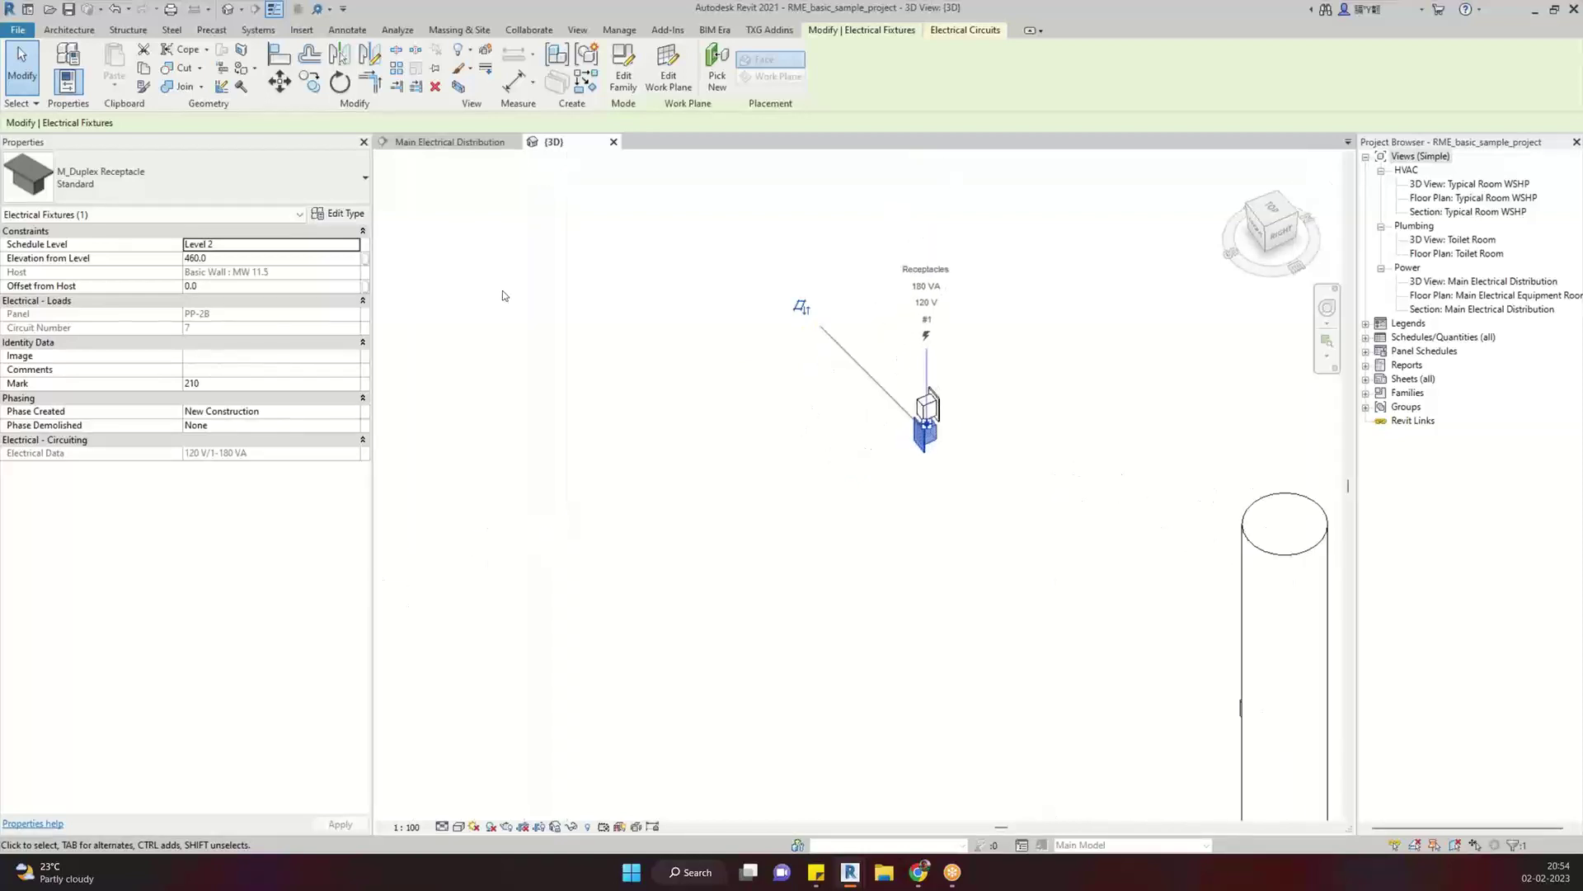
scroll(502, 290, "down", 1)
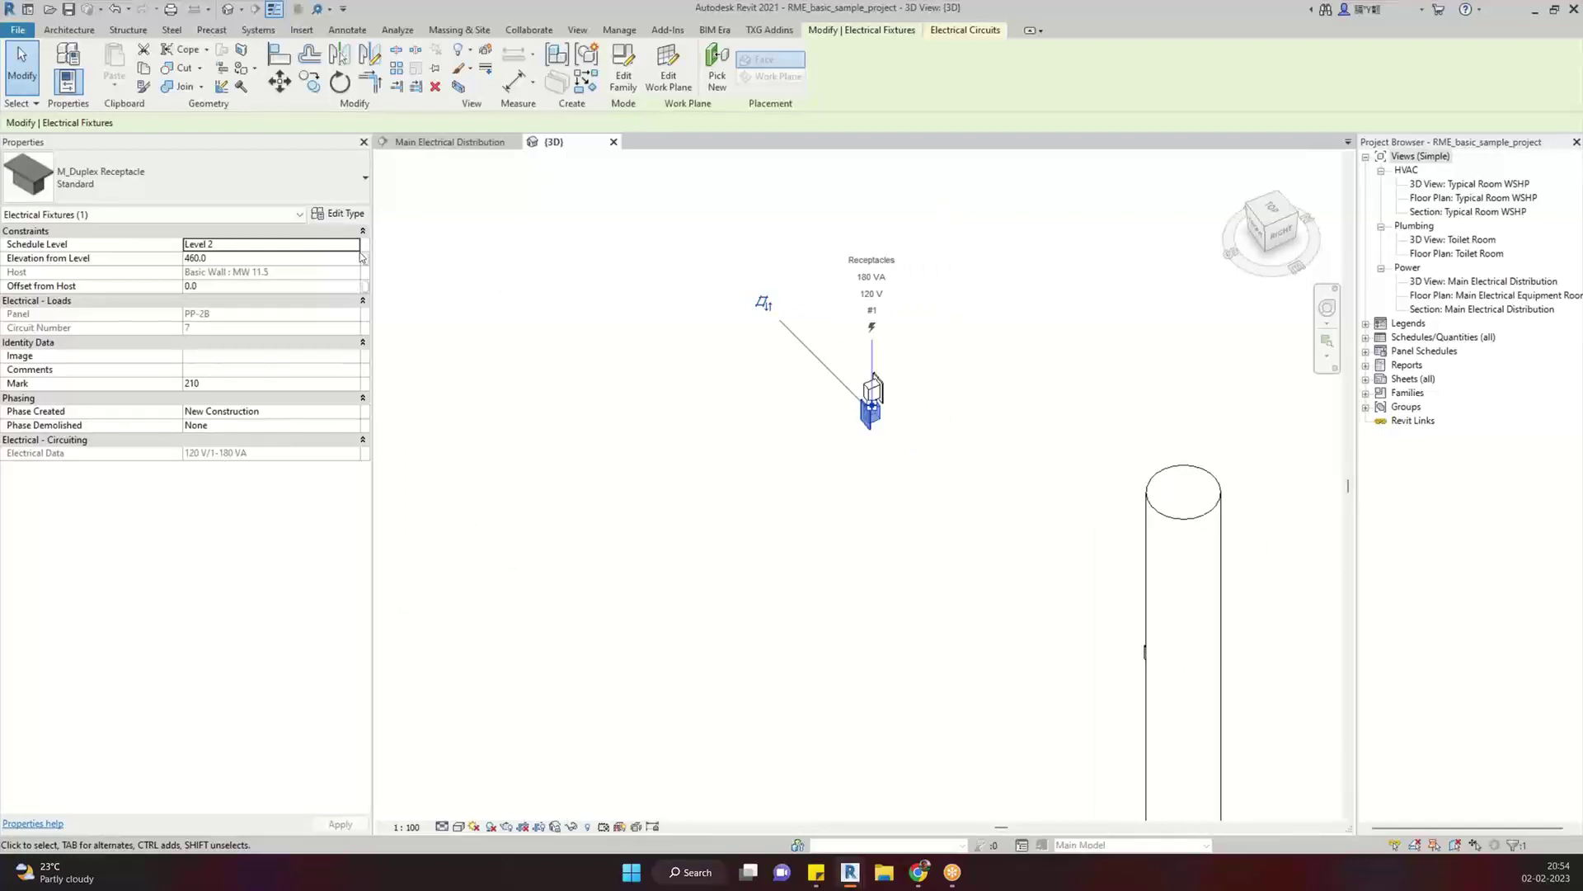
Review the type properties of the selected duplex receptacle without changing them
left_click(339, 214)
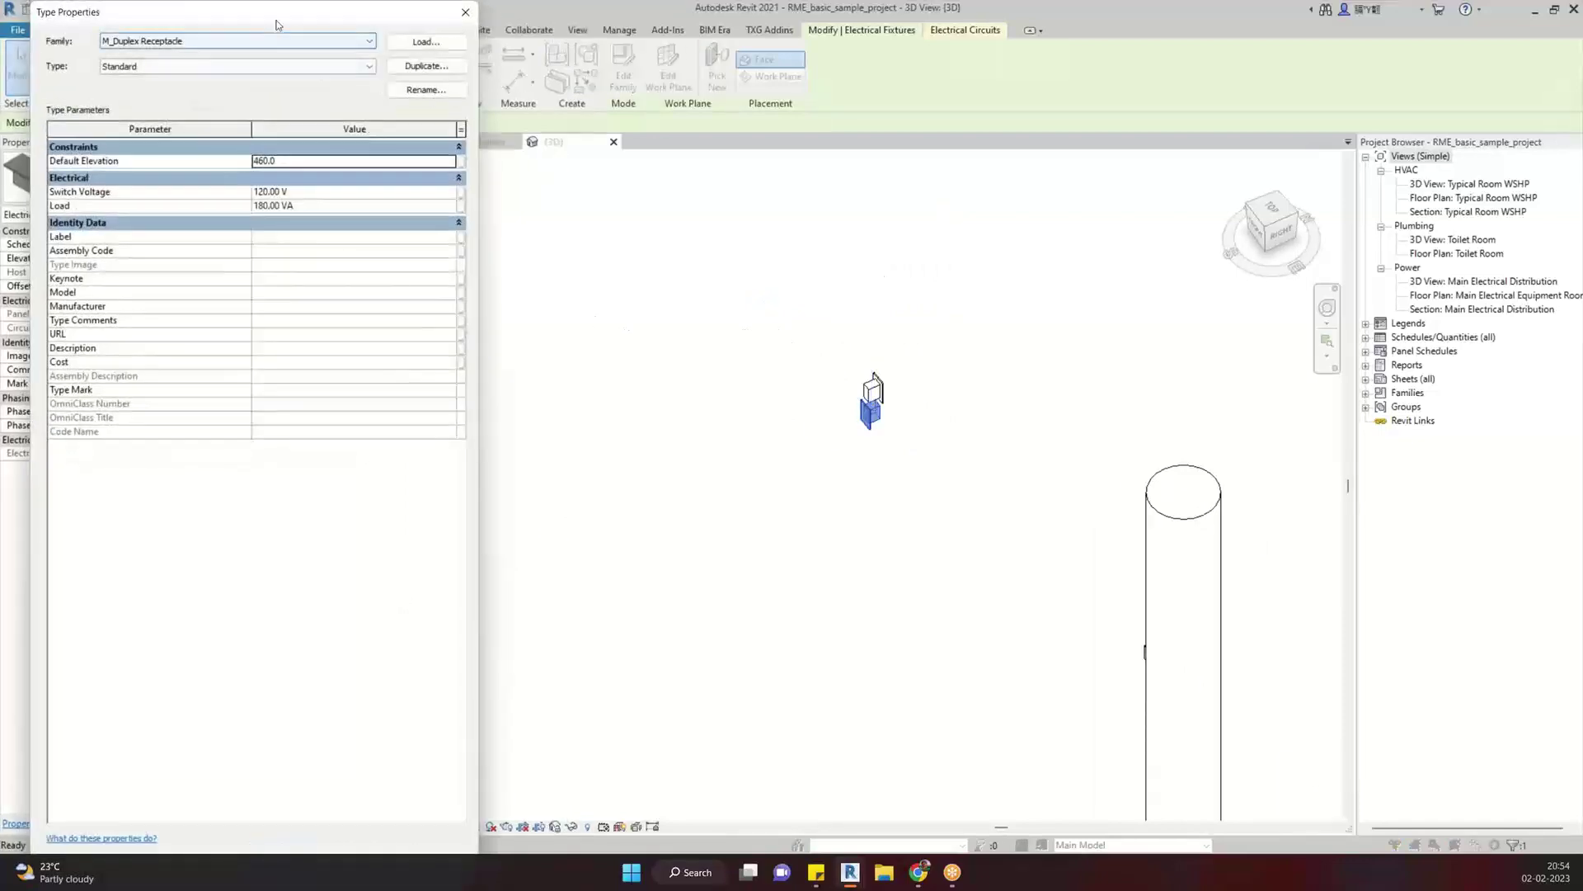
left_click_drag(275, 18, 629, 38)
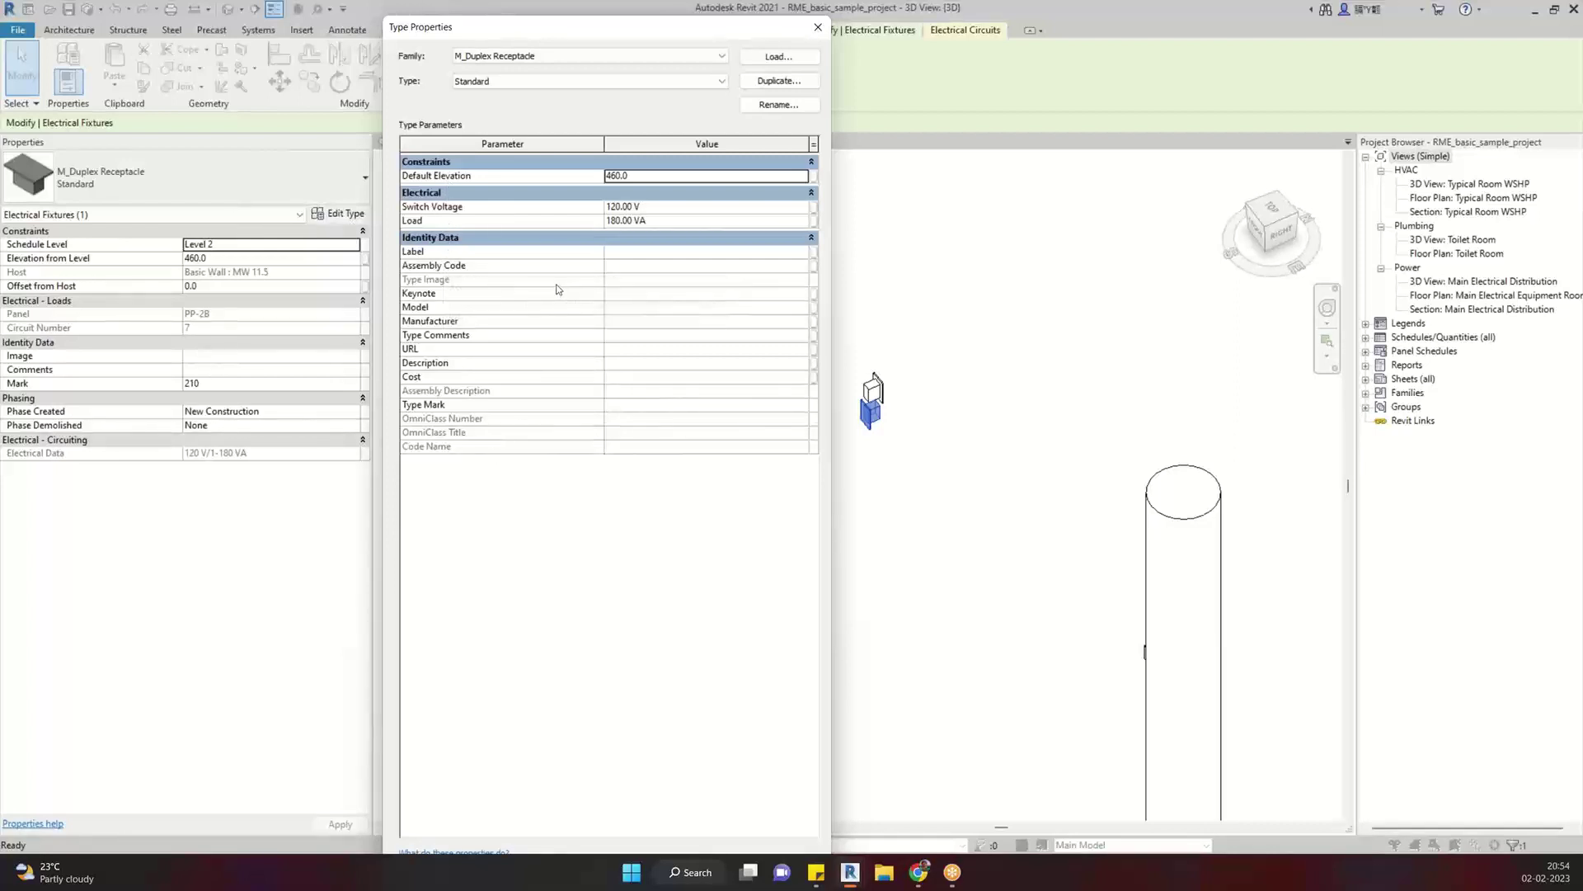
left_click(817, 35)
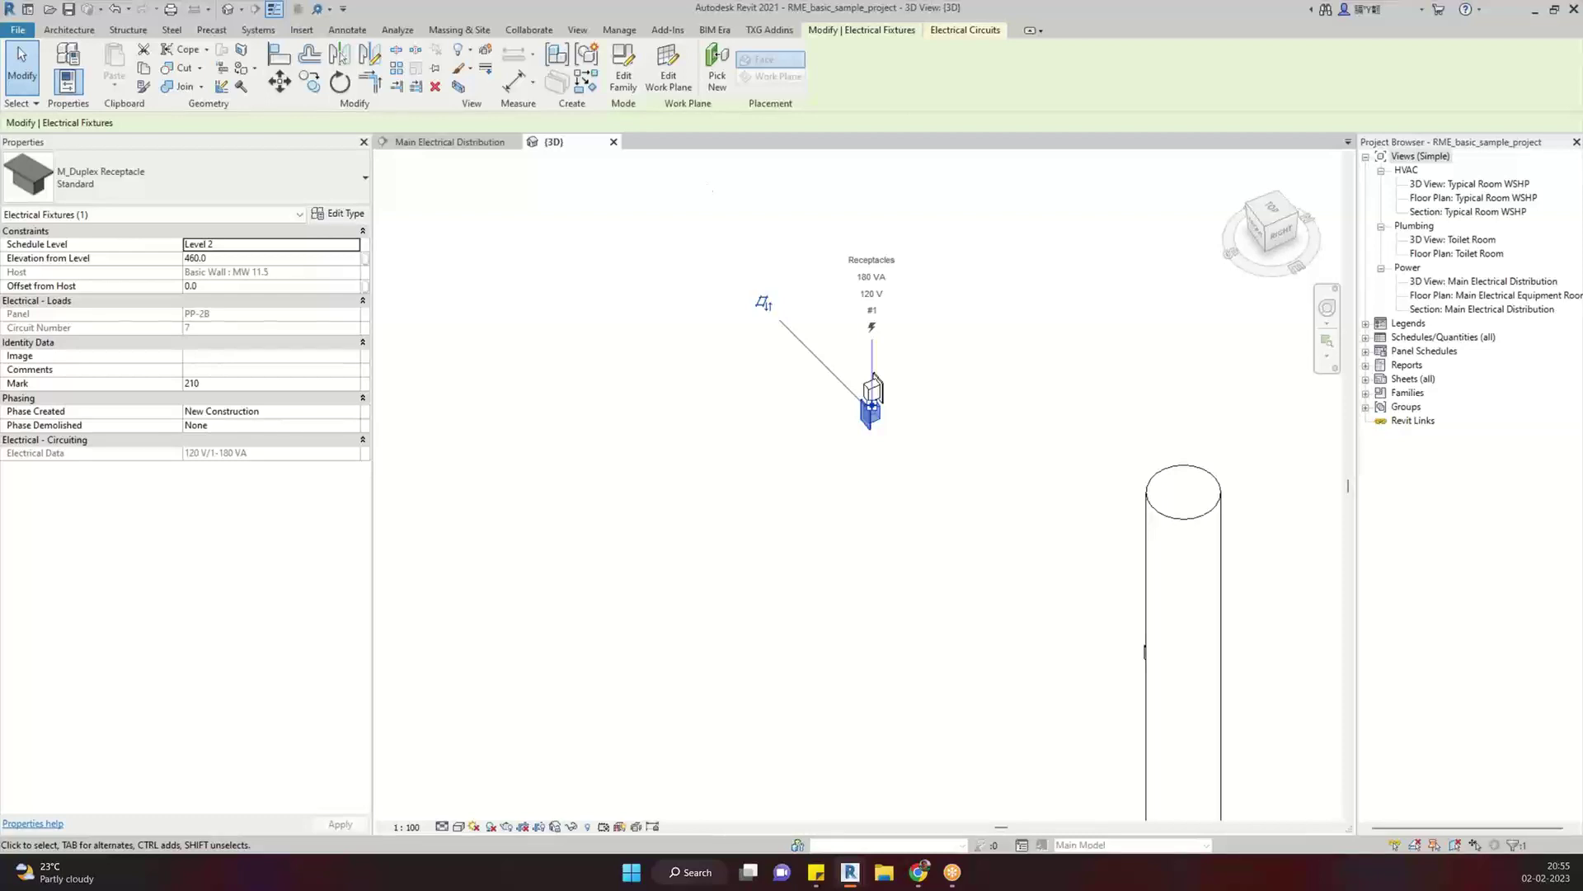
Snoop the selected duplex receptacle and read through its API properties and methods in an enlarged window
left_click(329, 9)
left_click(334, 64)
left_click_drag(931, 231, 1296, 12)
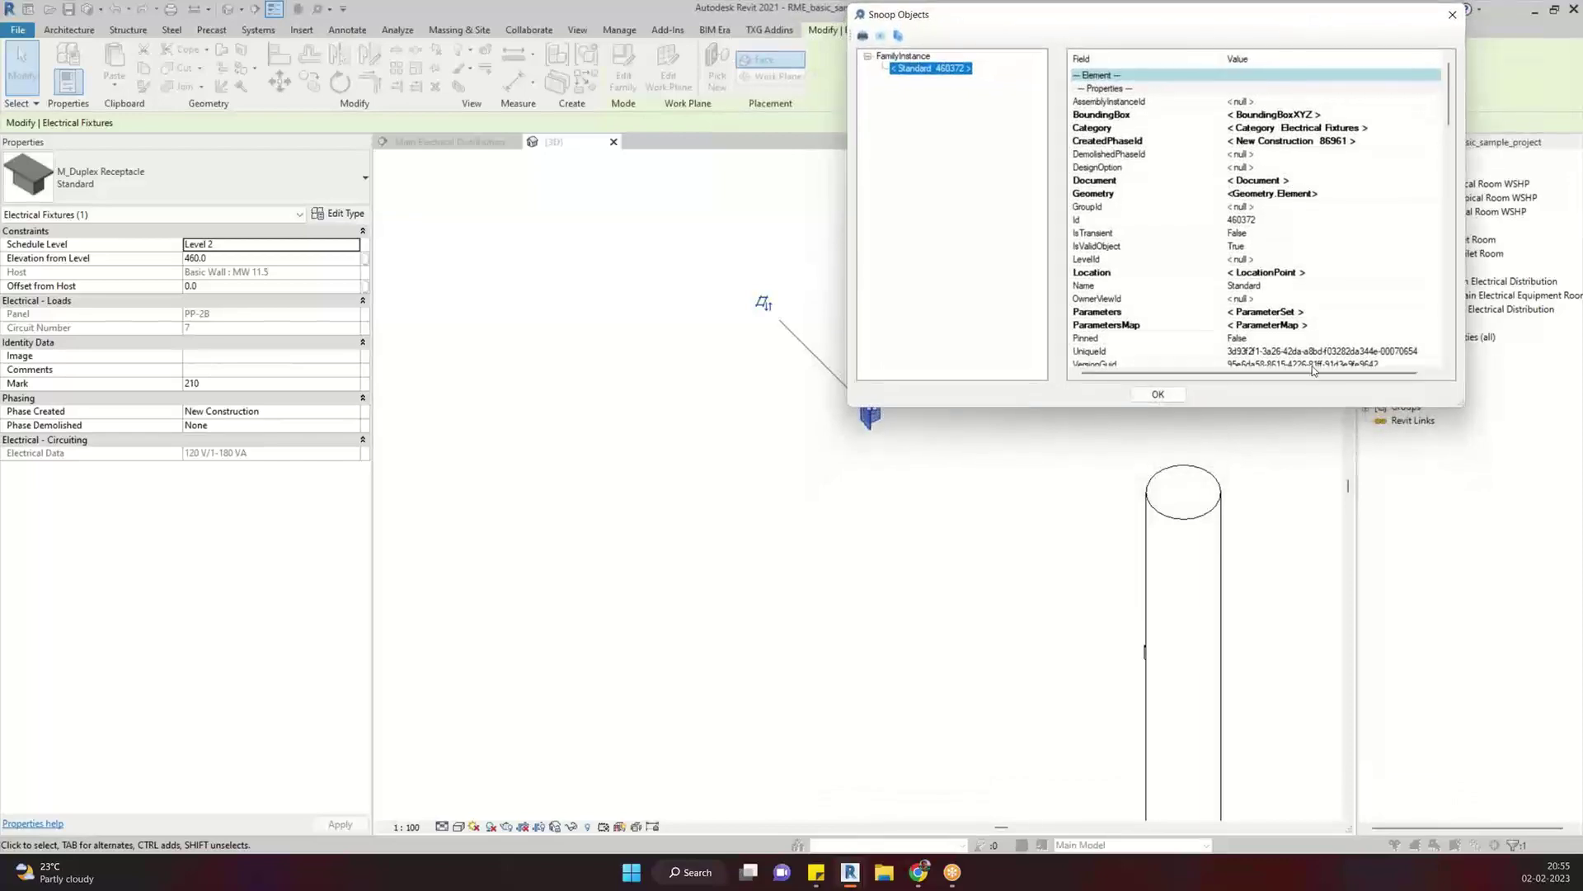
left_click_drag(1310, 404, 1331, 845)
scroll(1291, 404, "down", 8)
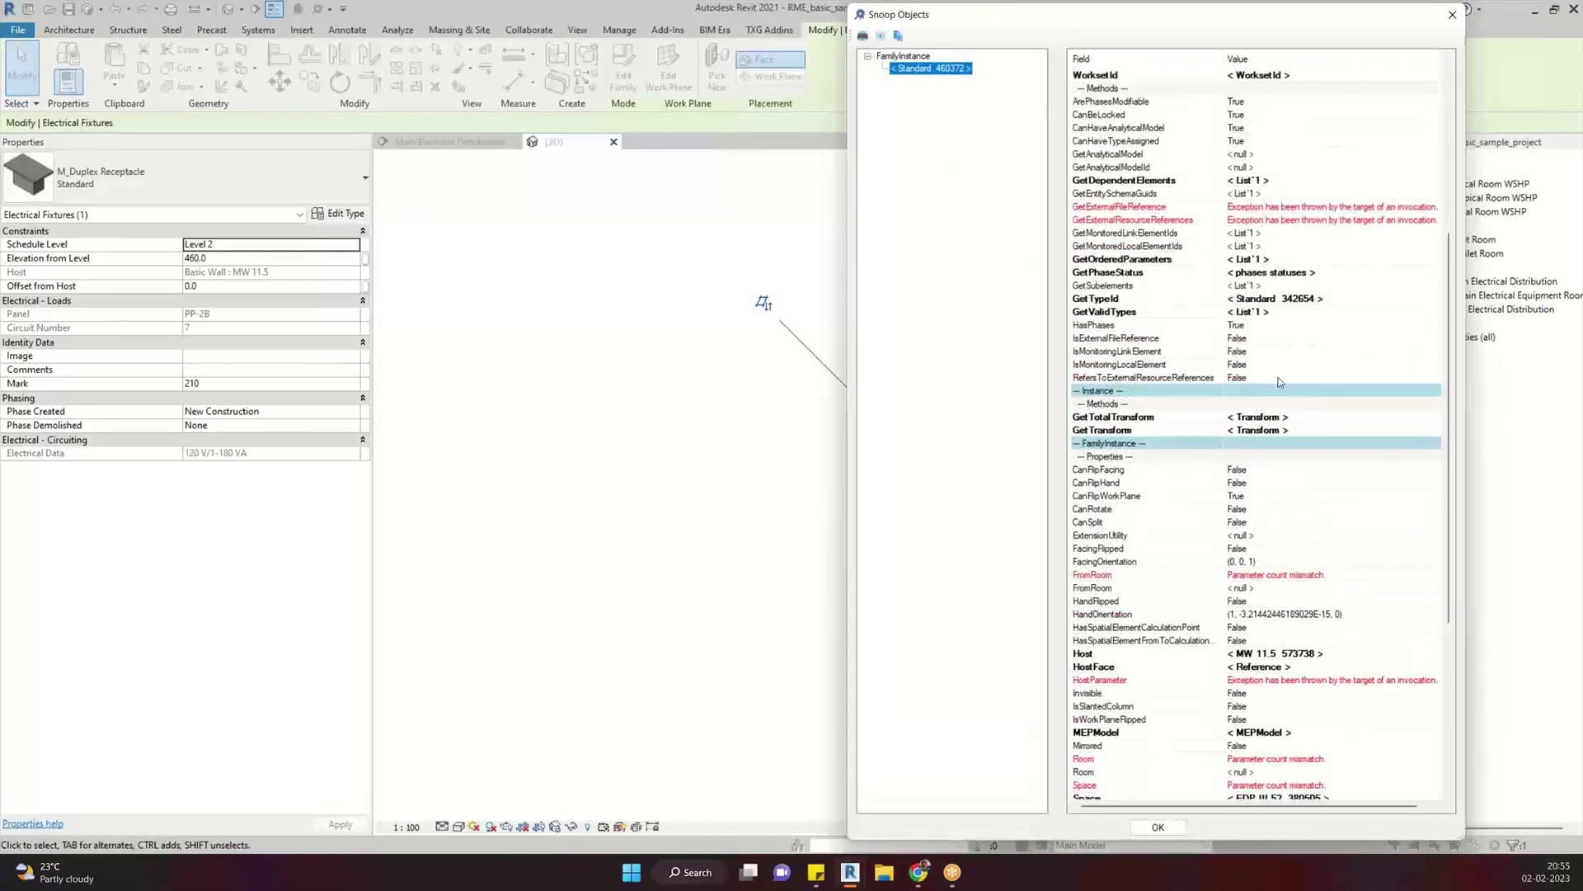
scroll(1281, 384, "up", 8)
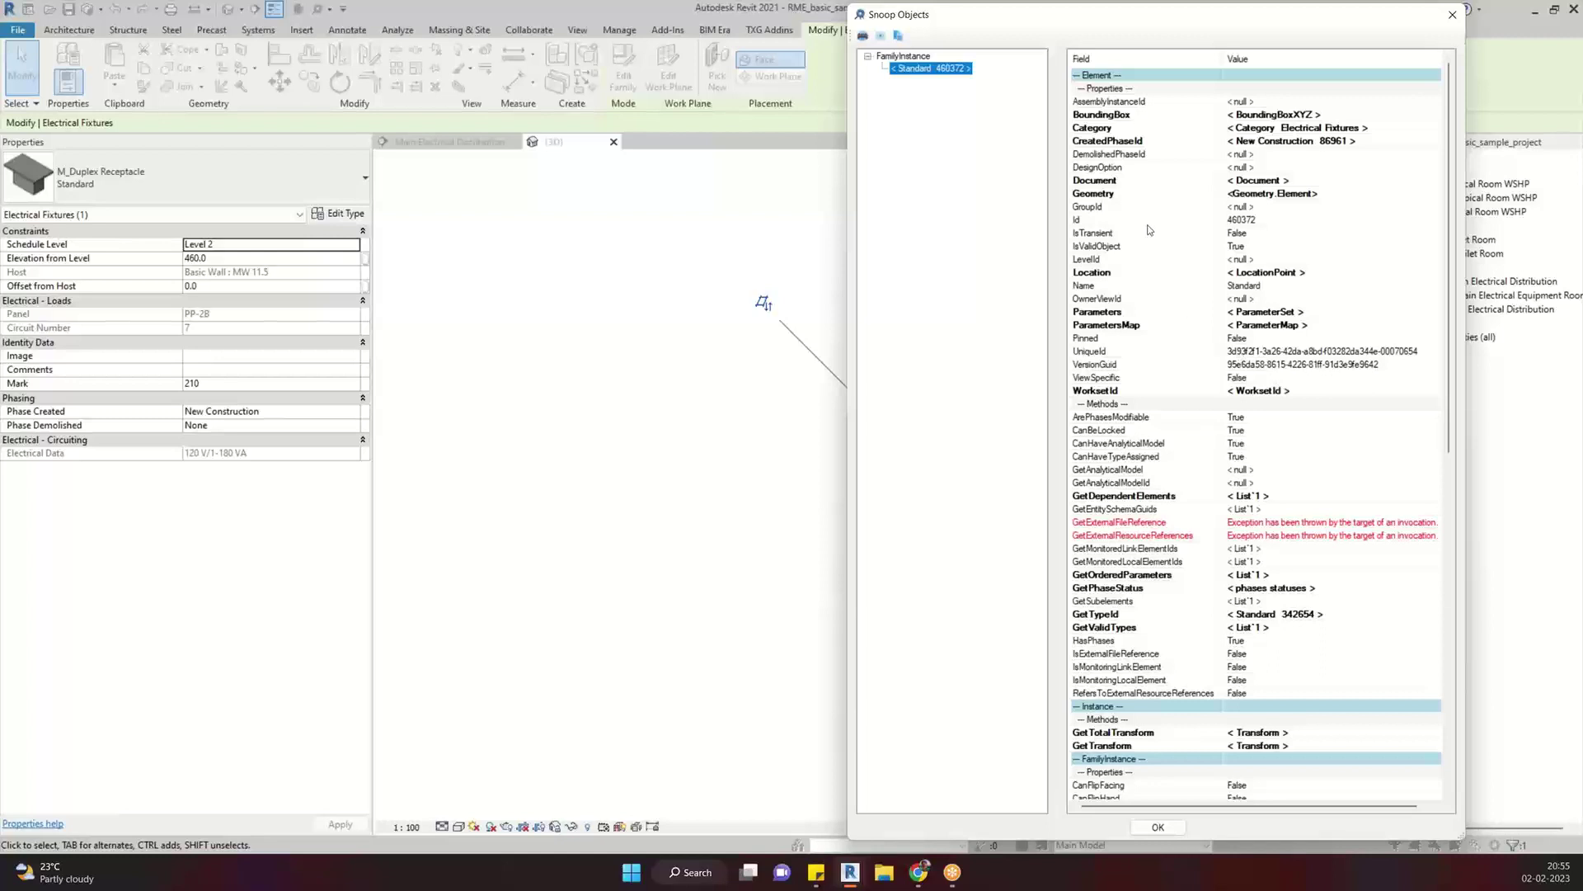
Inspect the receptacle's BoundingBox and its Transform, including the BasisZ entry, and return to the element's property list
left_click(1110, 117)
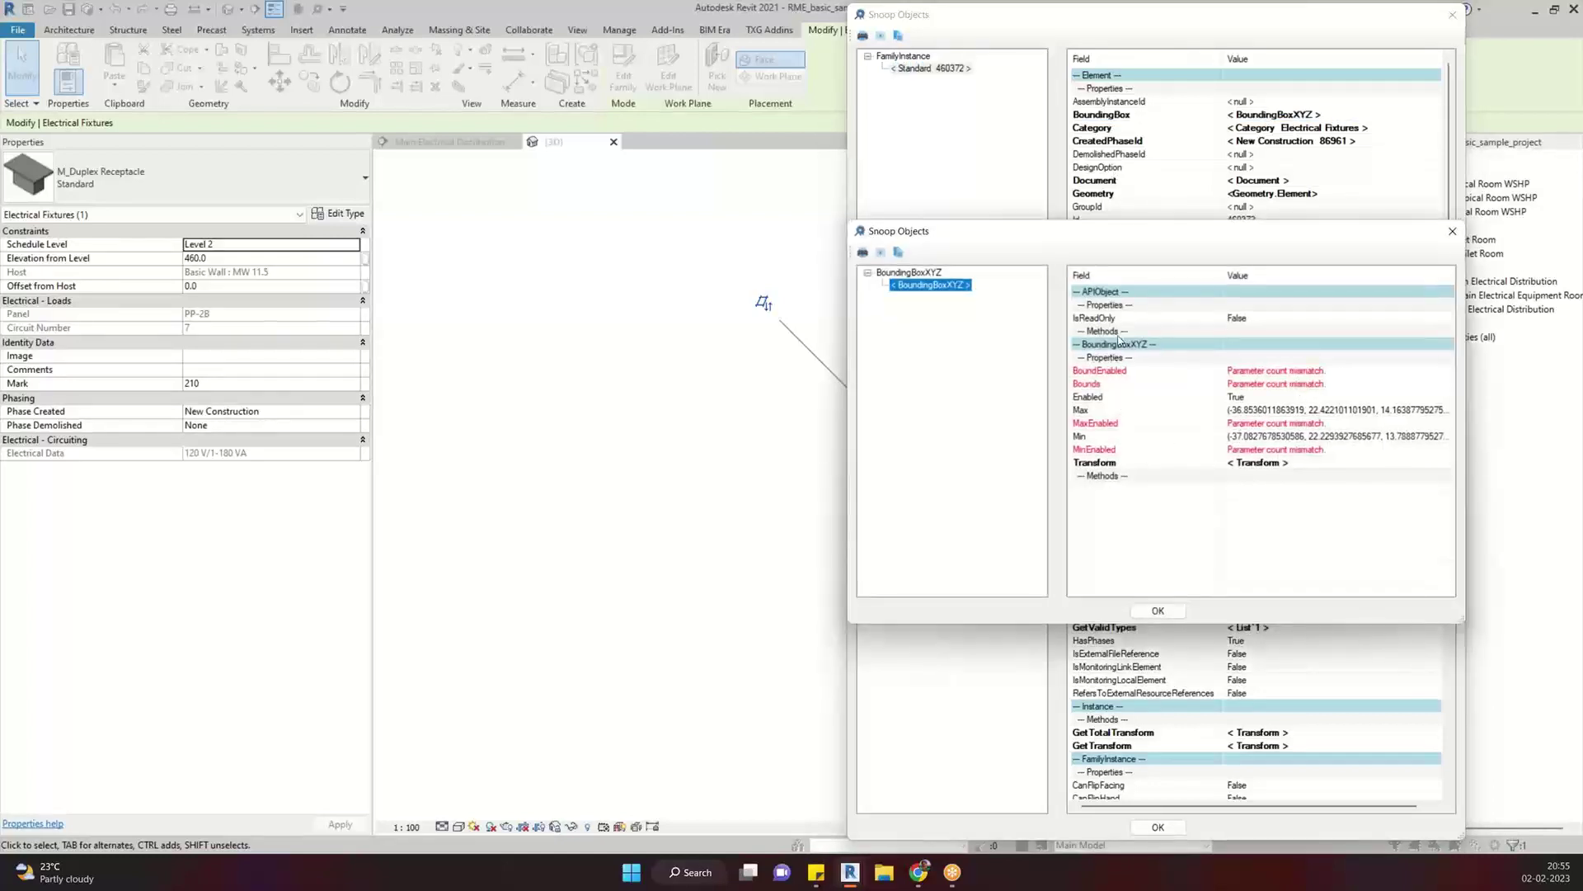
left_click(1097, 463)
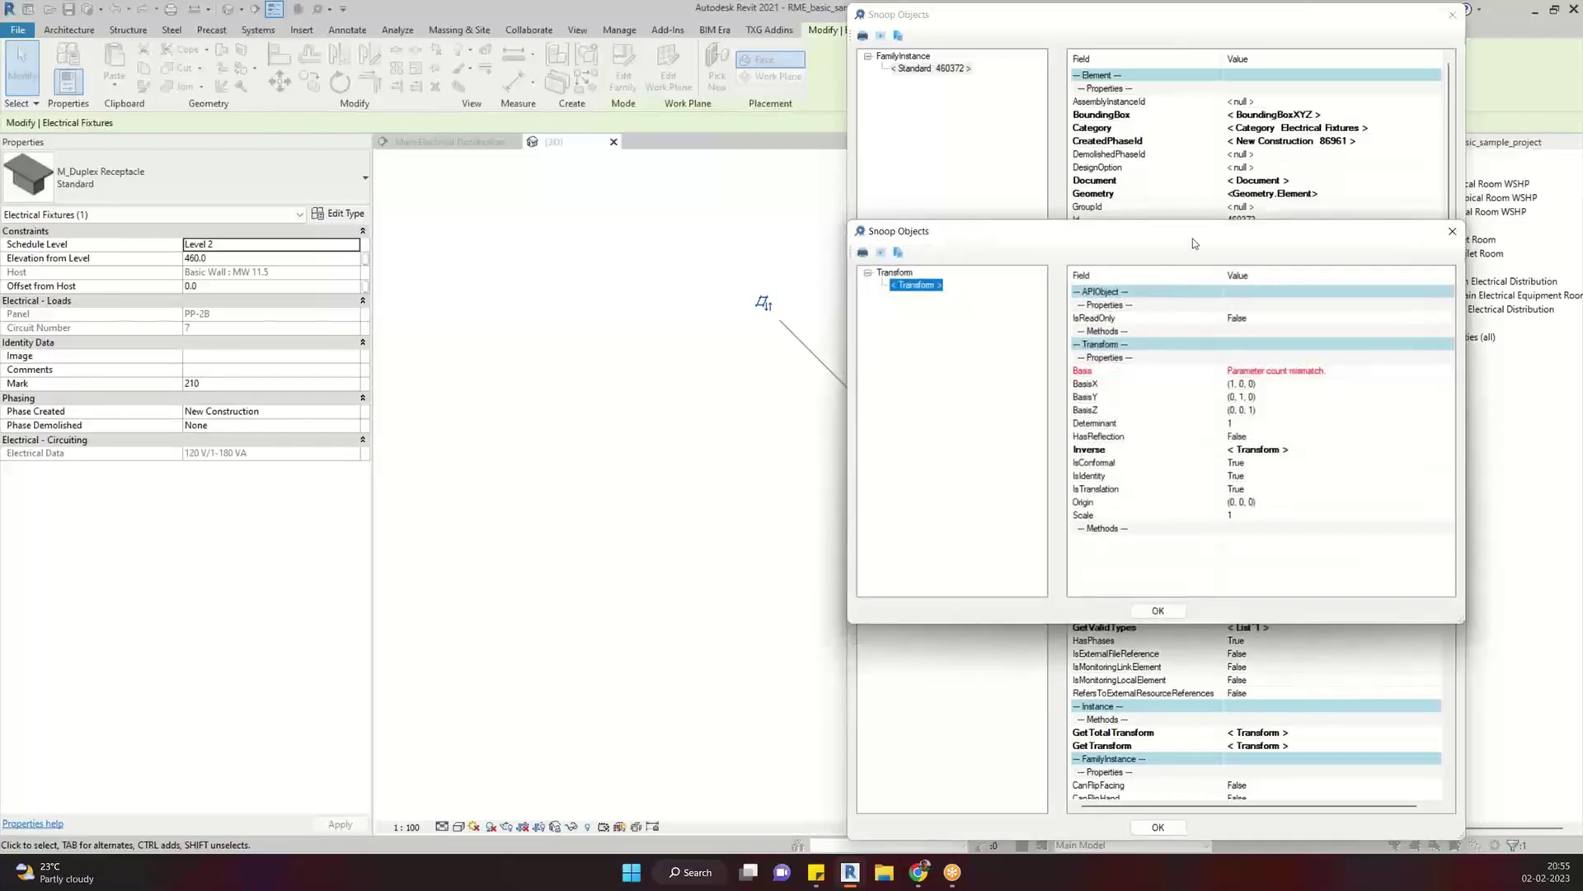
left_click_drag(978, 276, 612, 361)
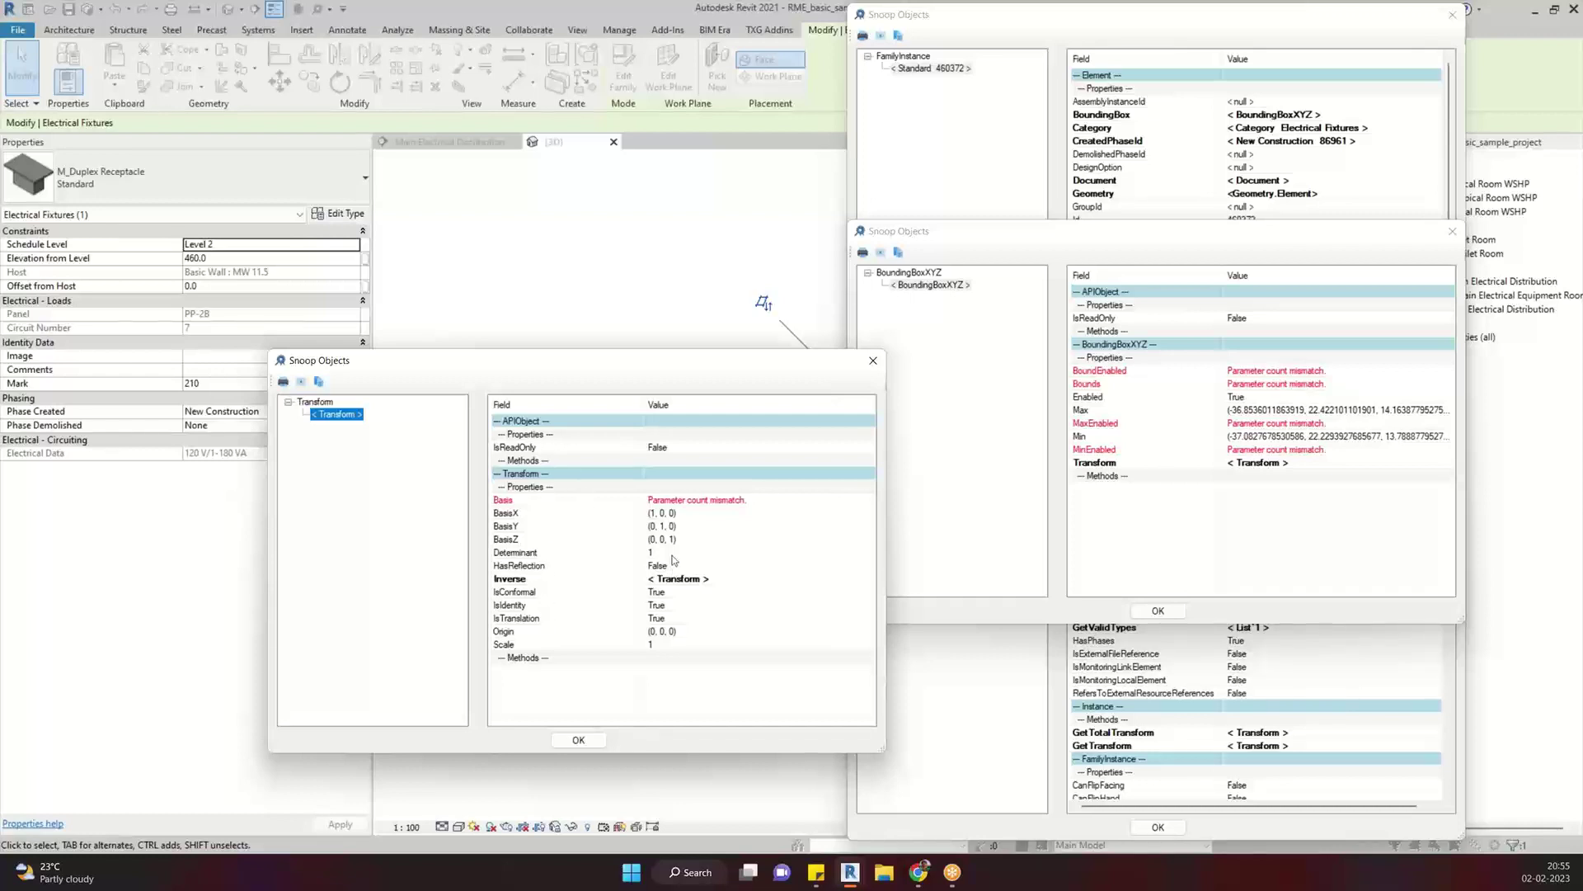
left_click(584, 538)
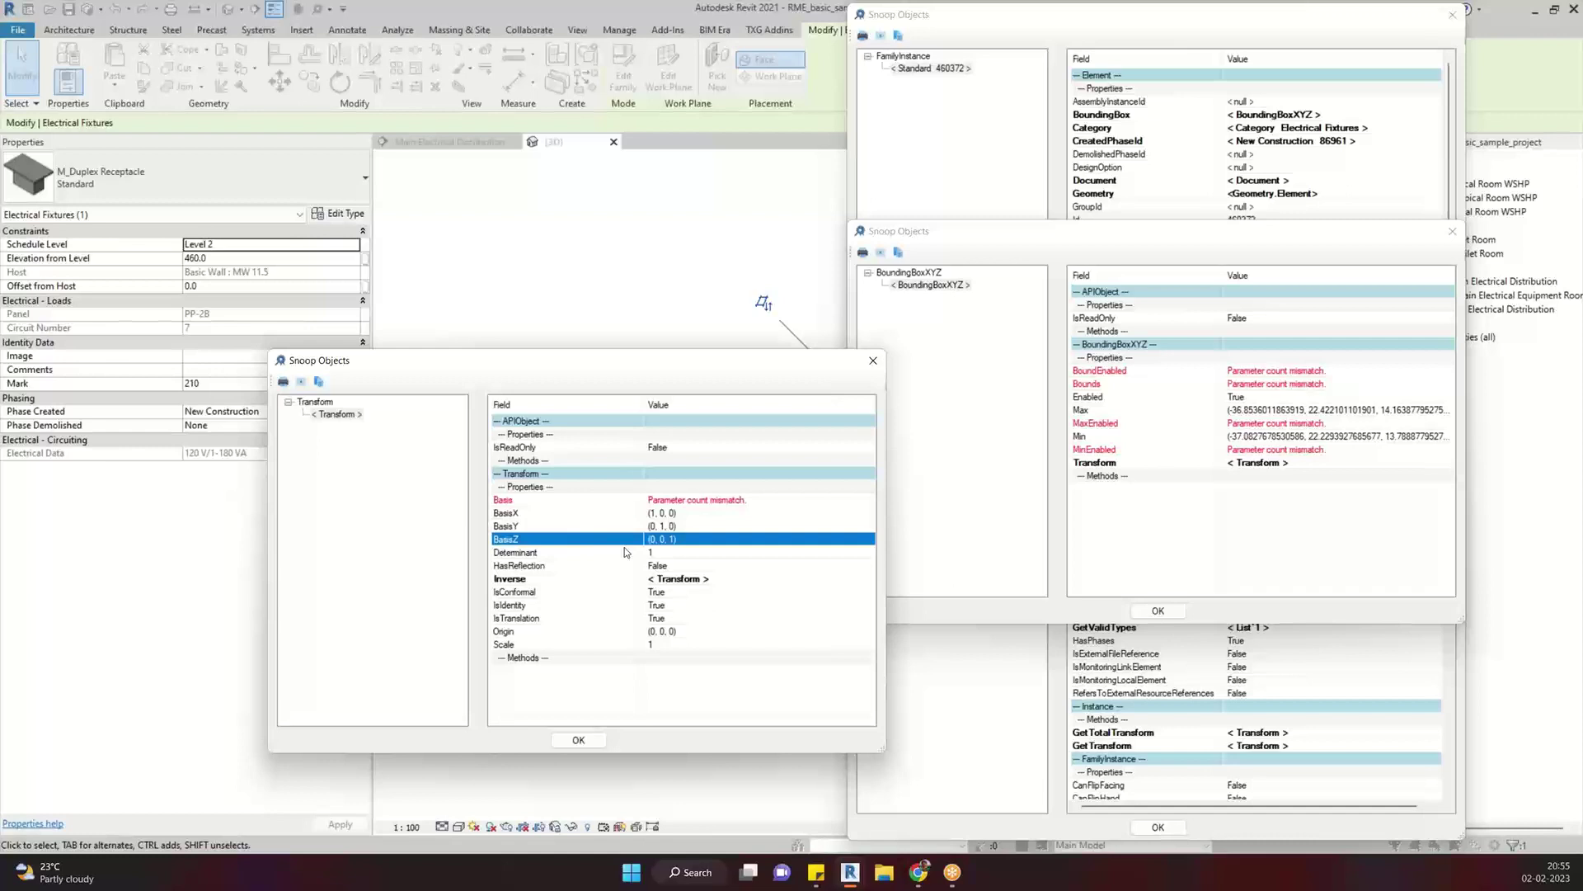
left_click(874, 360)
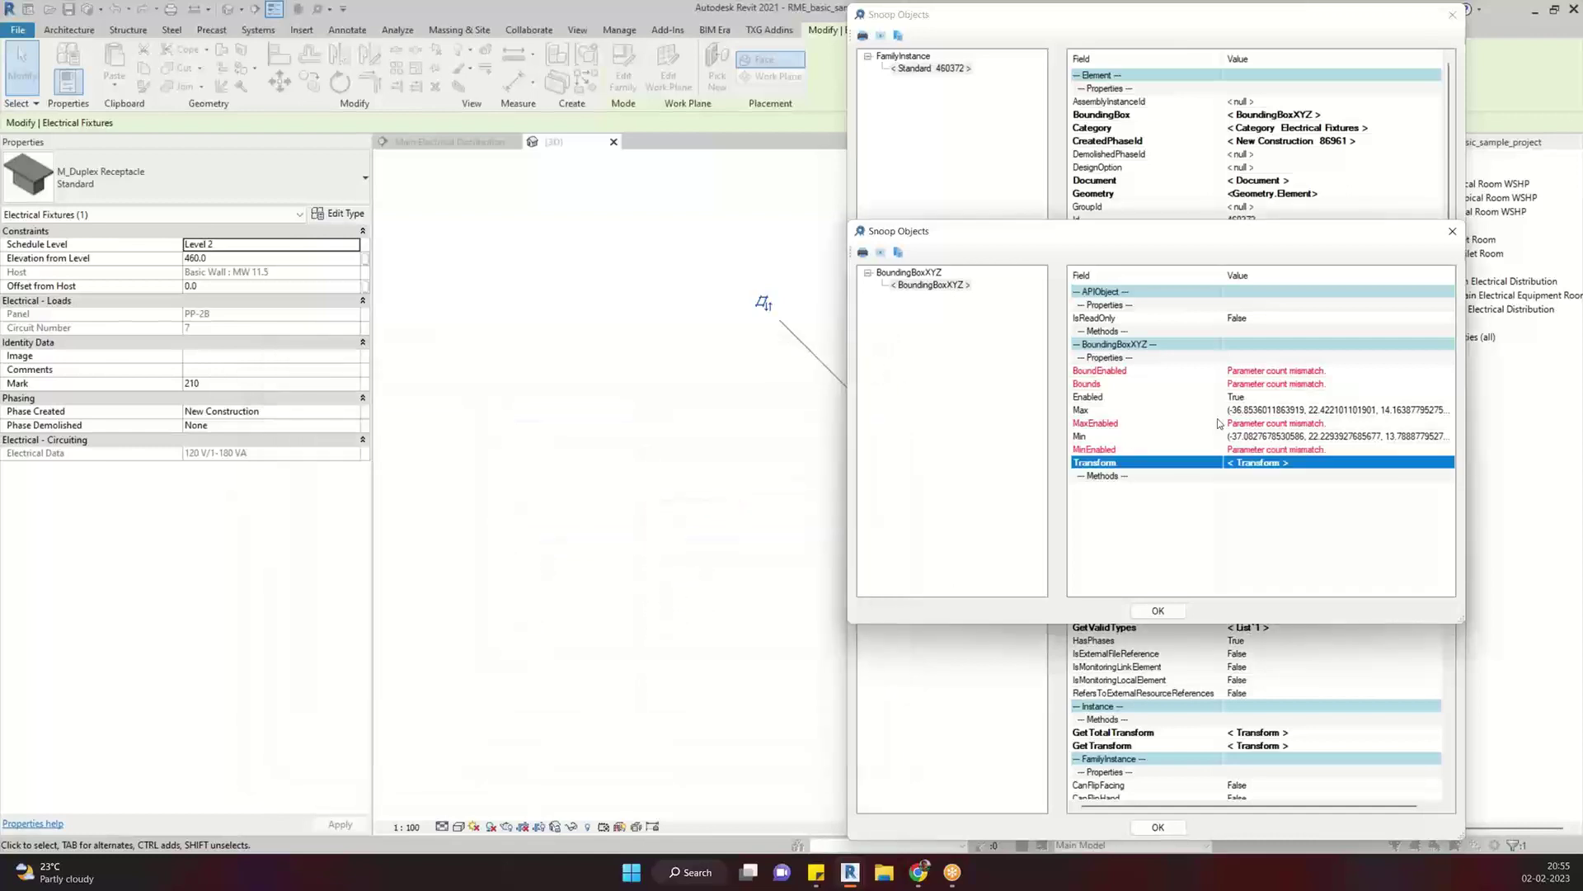
left_click(1158, 611)
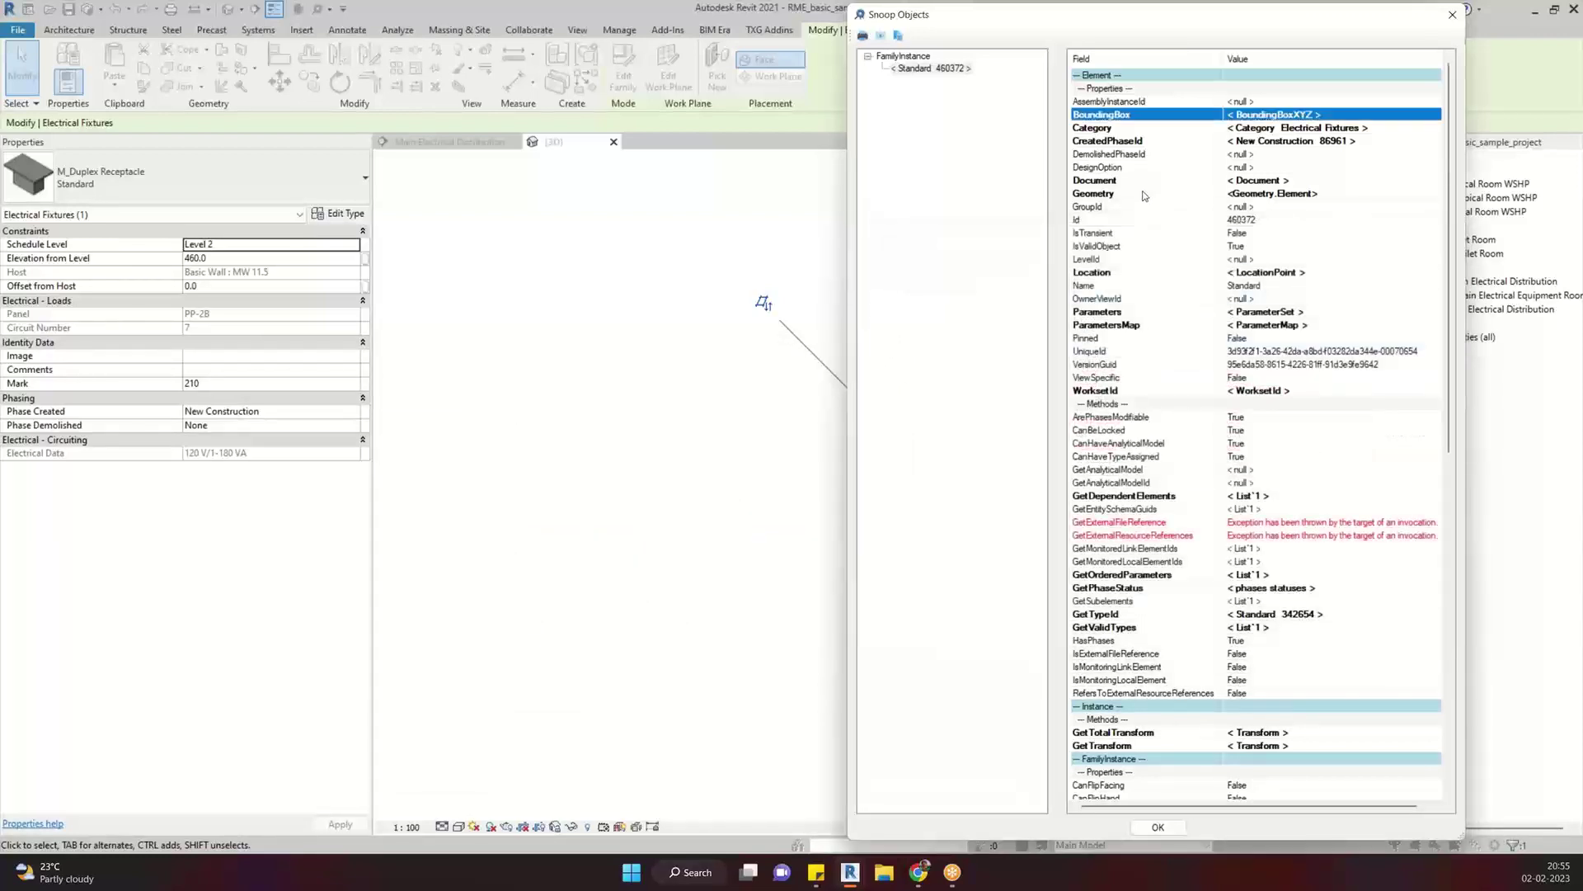
Examine the receptacle's Element properties, temporarily marking Id, LevelId, Location, Name, Parameters, ParametersMap, Geometry and Document on screen
left_click(1110, 220)
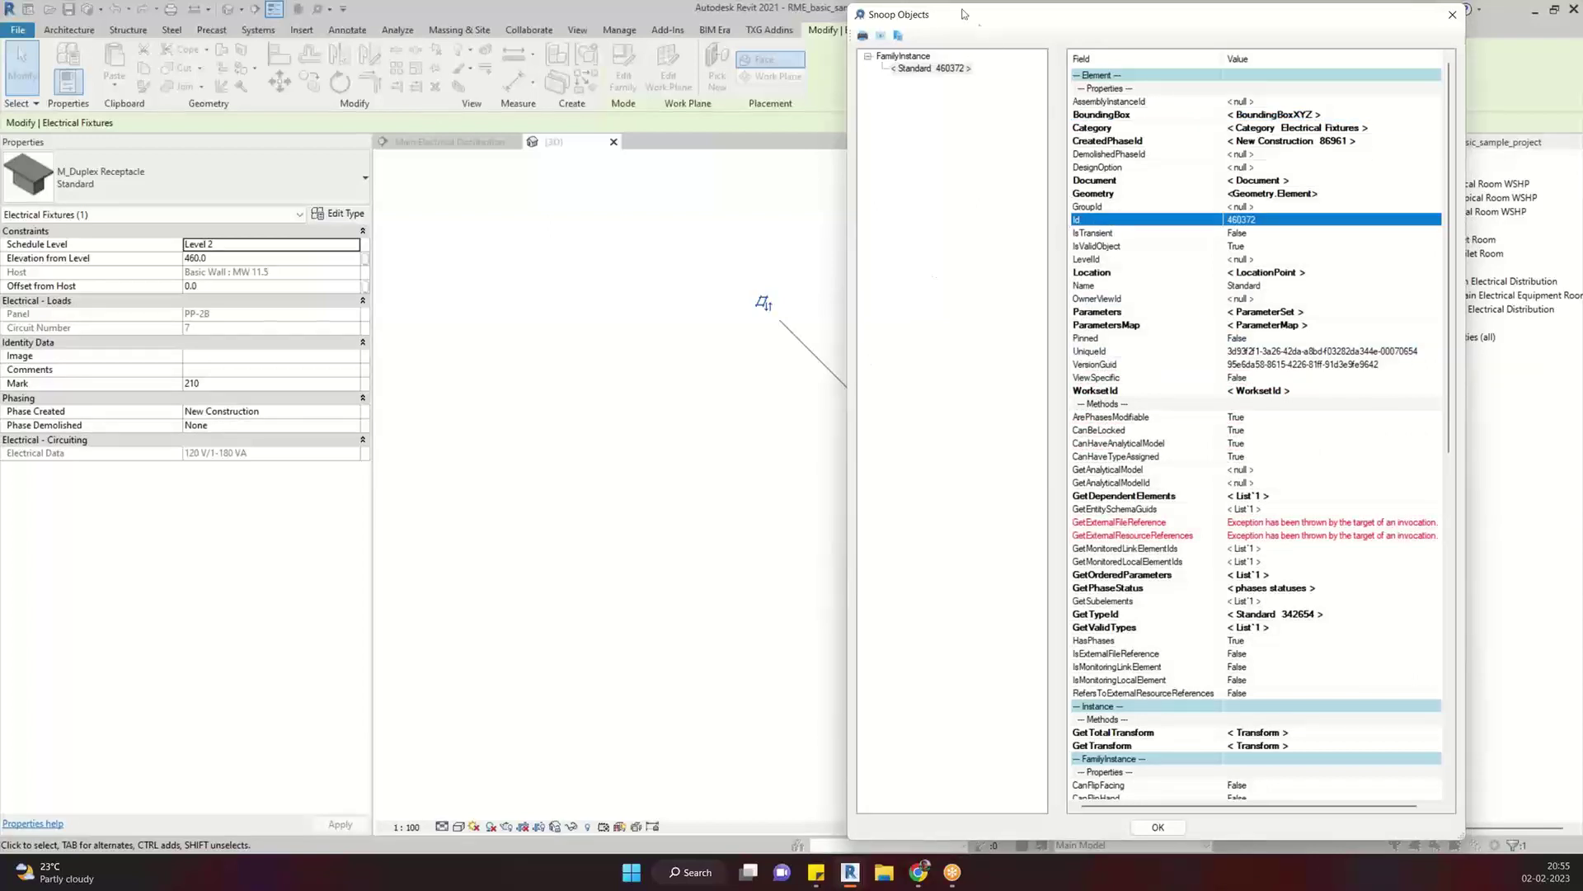
left_click(944, 14)
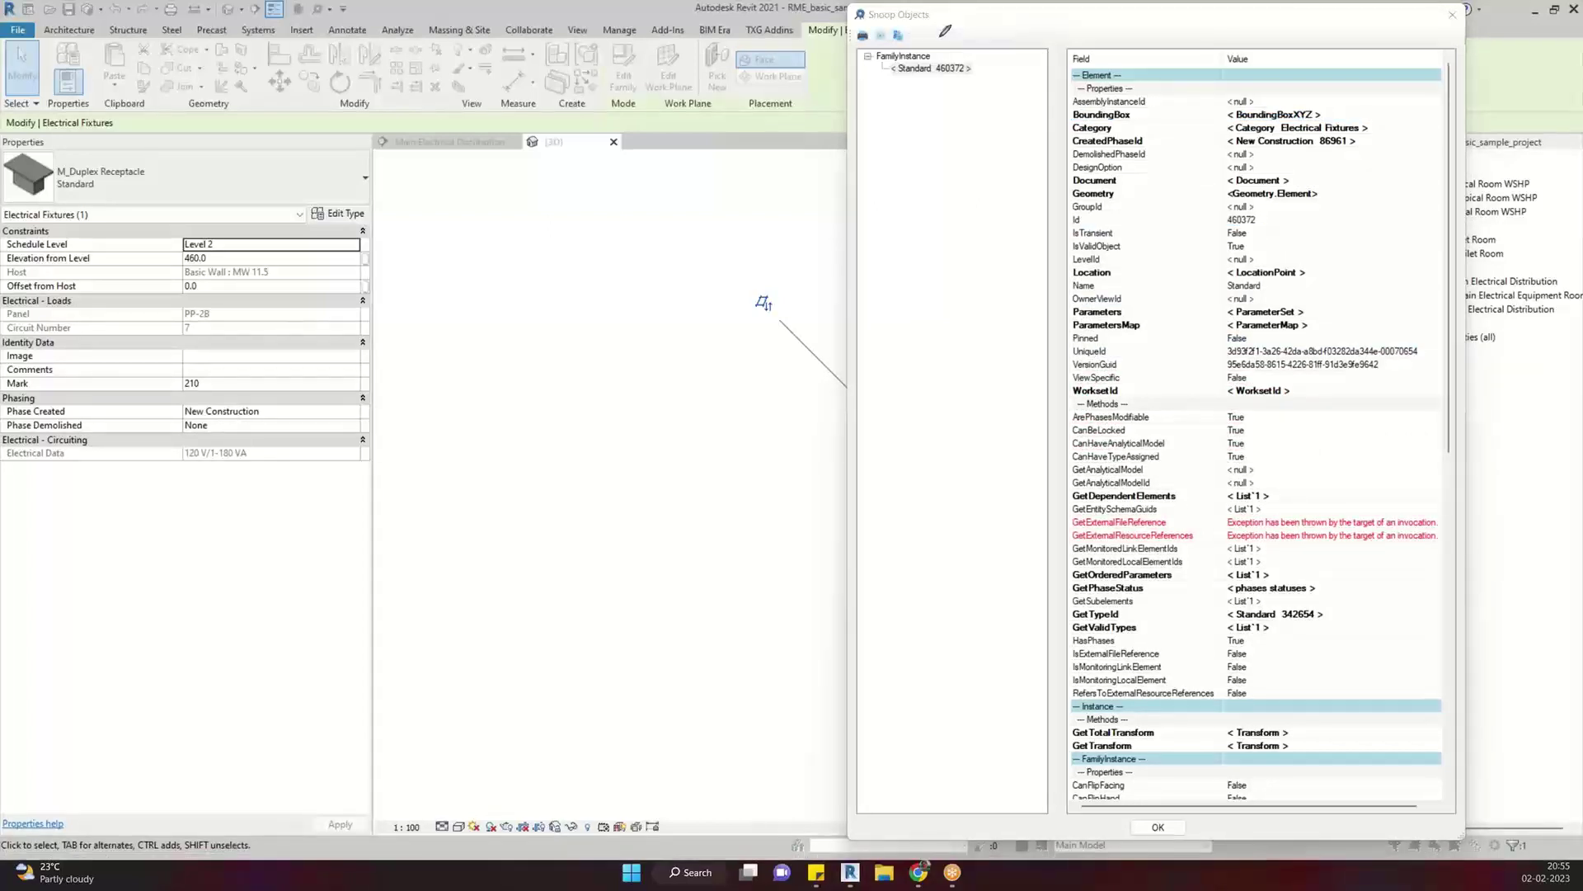
left_click_drag(1062, 80, 1102, 78)
left_click_drag(1109, 80, 1442, 80)
mouse_move(1122, 73)
left_mouse_down()
mouse_move(1054, 78)
mouse_move(1089, 72)
left_mouse_up()
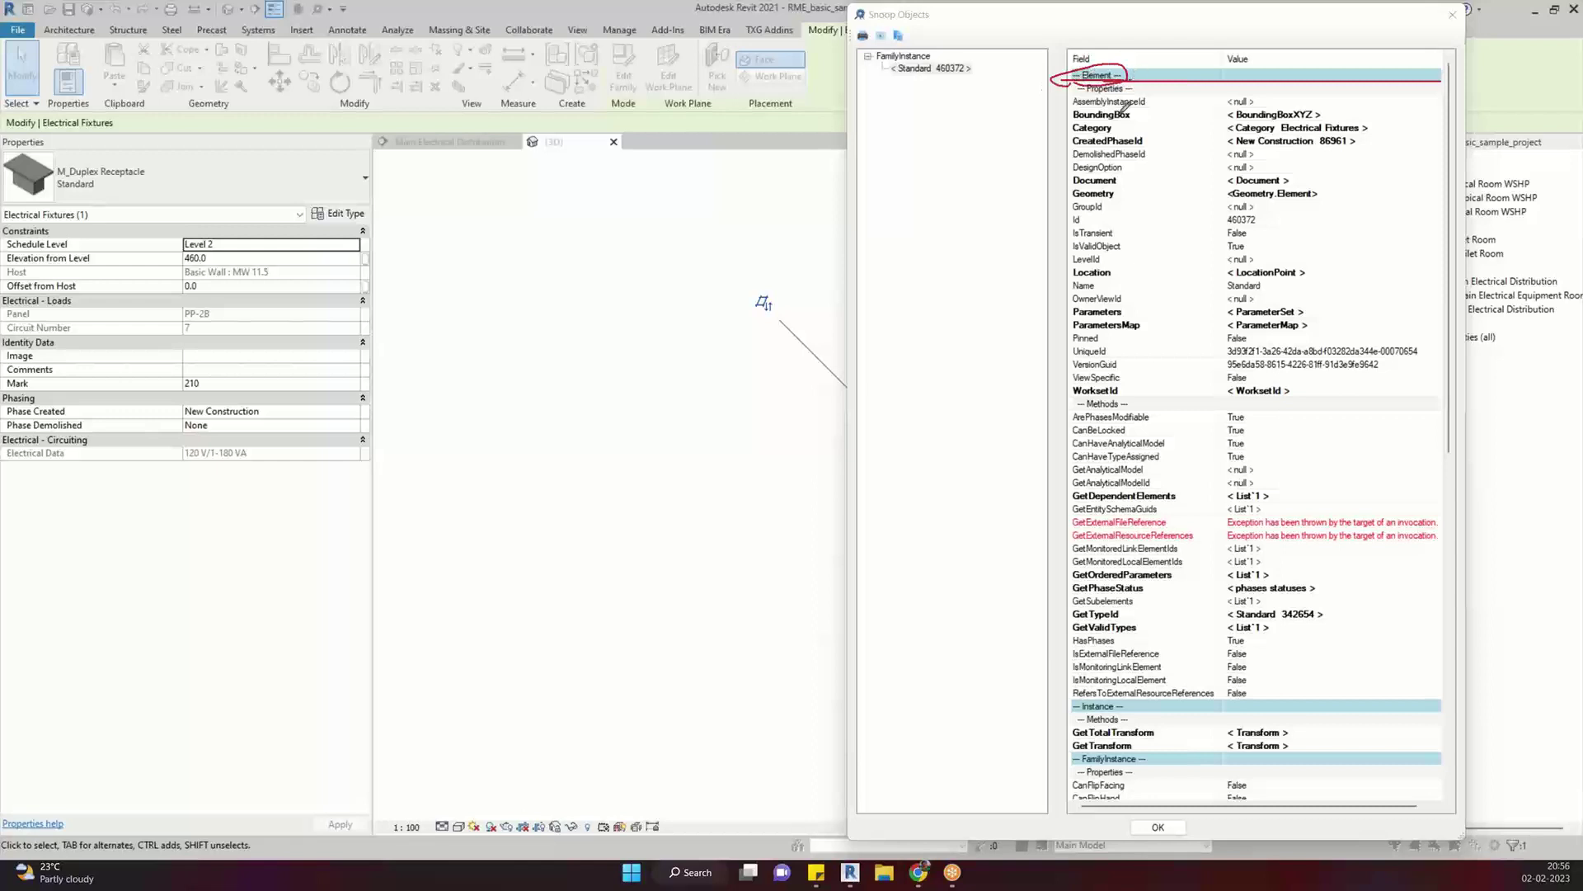
left_click_drag(1074, 223, 1100, 213)
left_click_drag(1074, 263, 1118, 261)
left_click_drag(1072, 279, 1143, 278)
mouse_move(1073, 291)
left_mouse_down()
mouse_move(1156, 304)
mouse_move(1135, 315)
mouse_move(1142, 331)
mouse_move(1085, 329)
left_mouse_up()
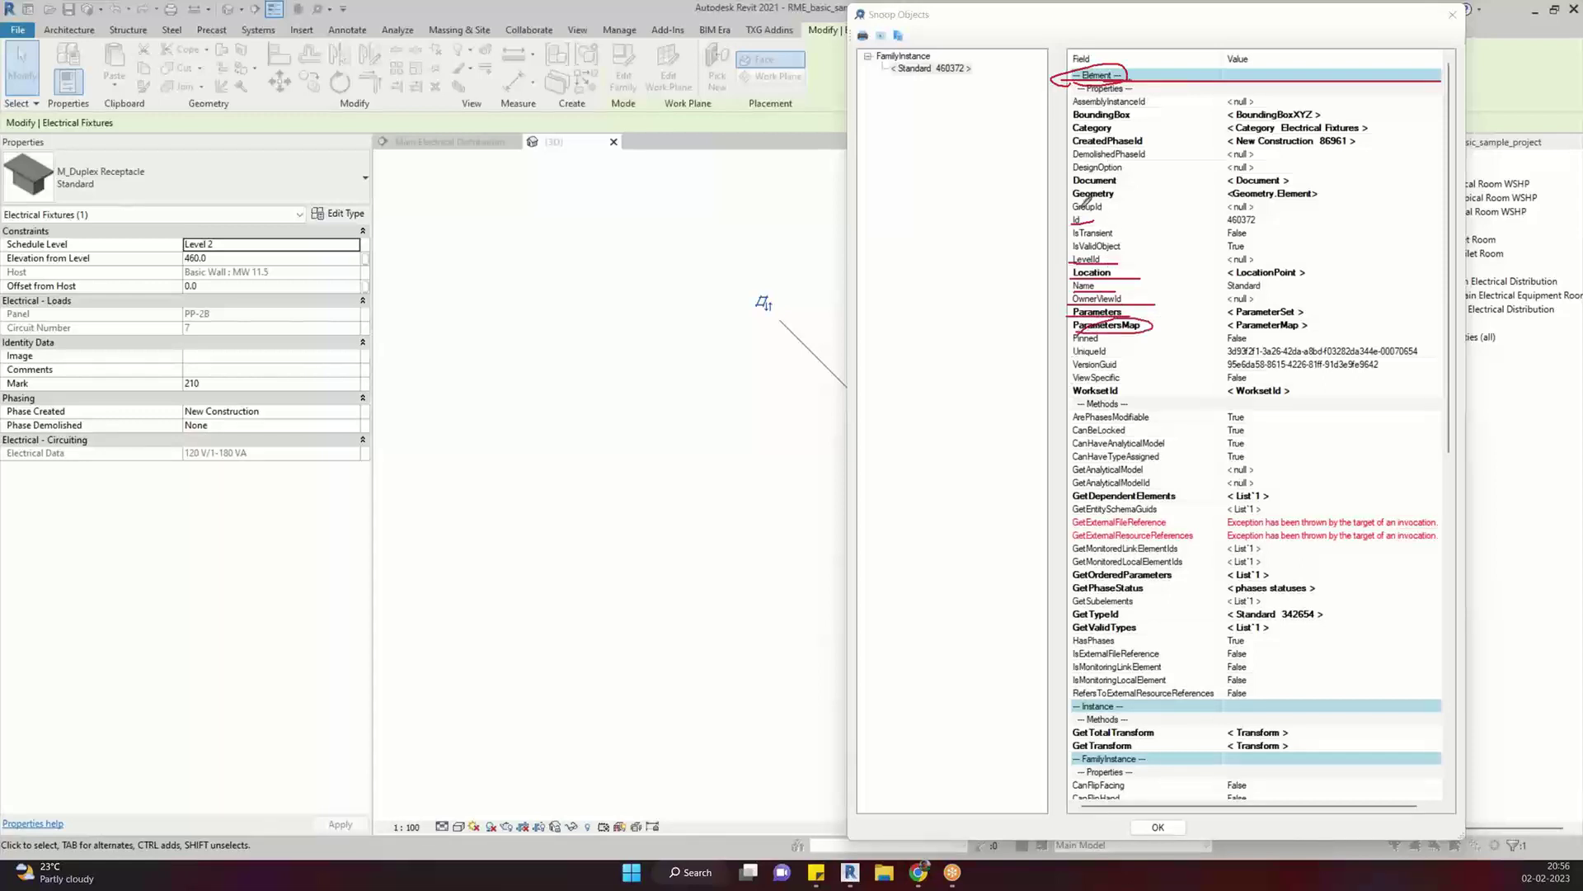
mouse_move(1070, 199)
left_mouse_down()
mouse_move(1139, 191)
mouse_move(1073, 178)
mouse_move(1060, 206)
mouse_move(1151, 183)
mouse_move(1086, 186)
left_mouse_up()
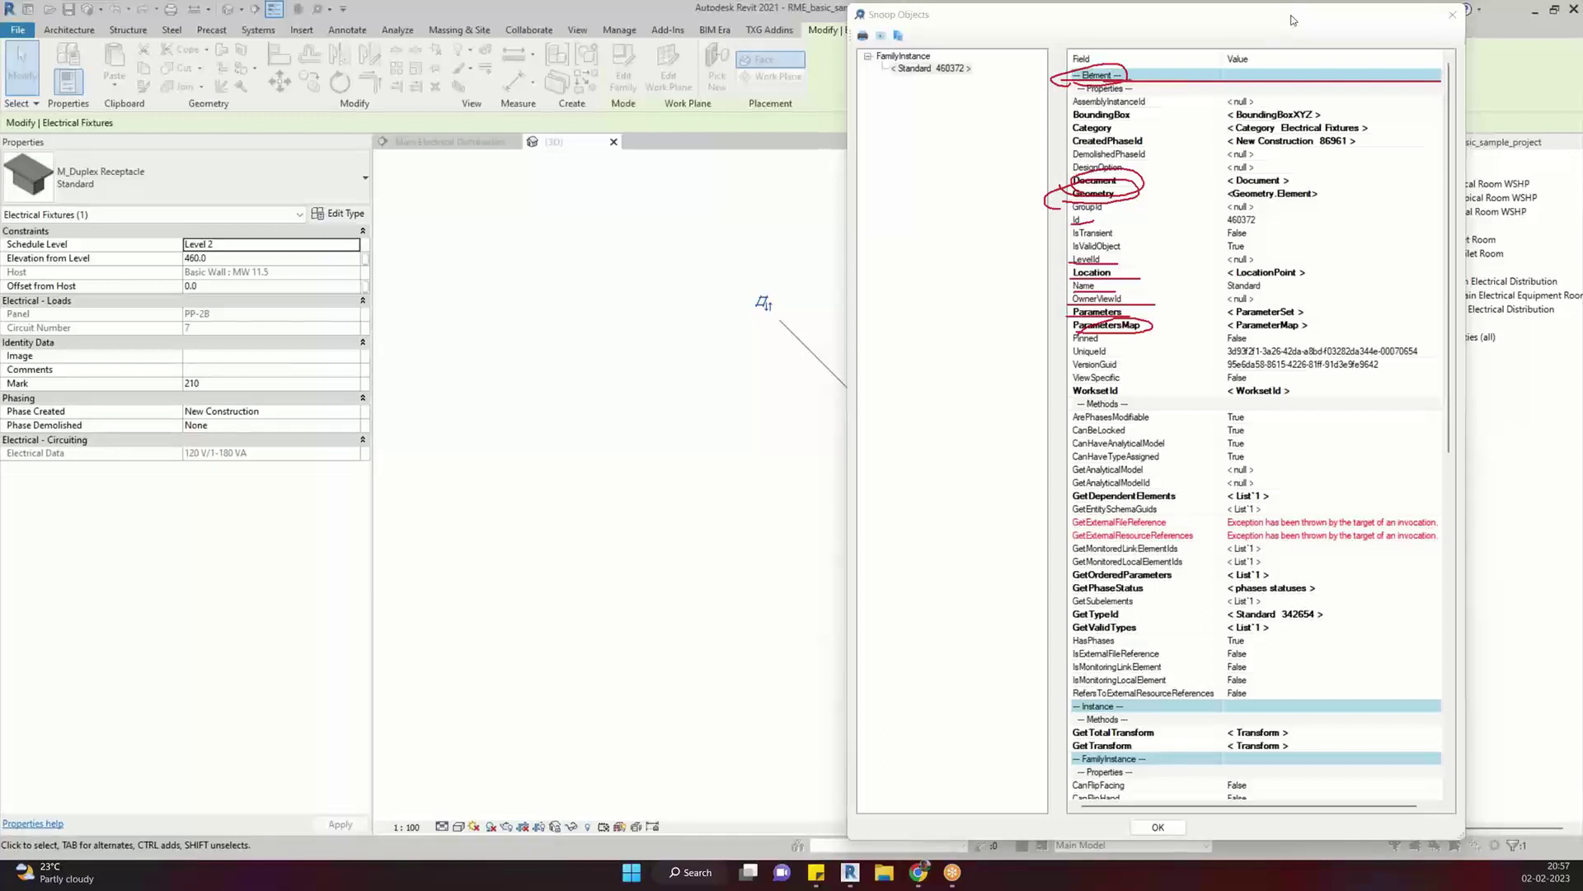
left_click(1294, 20)
key("Escape")
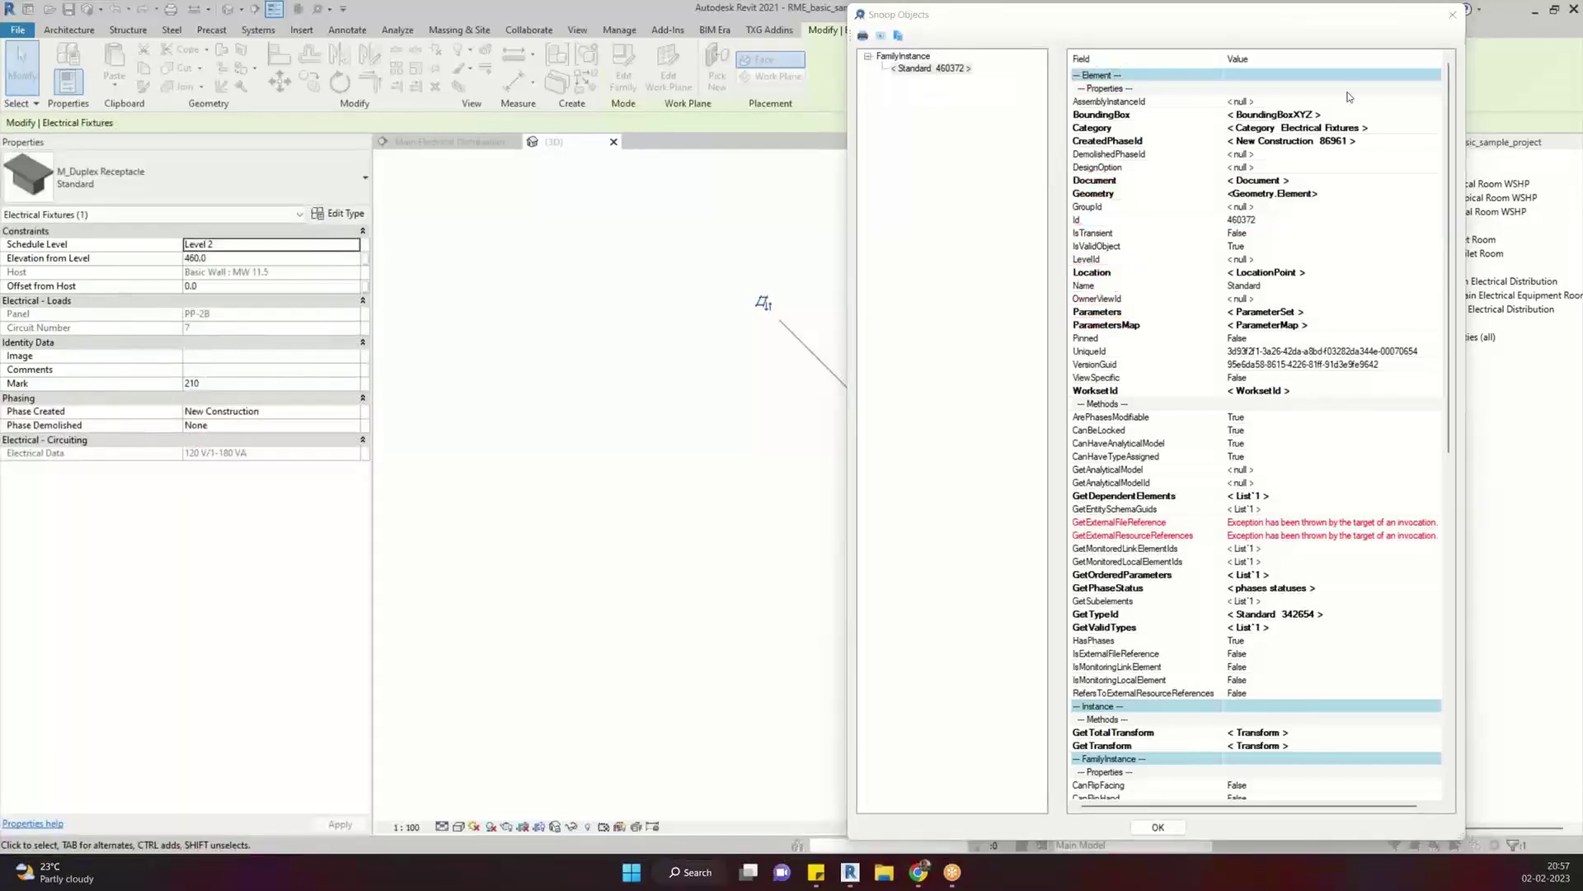
Close the snooped receptacle properties, clear the selection, and switch to Dynamo to view its node library
left_click(1453, 14)
left_click(988, 281)
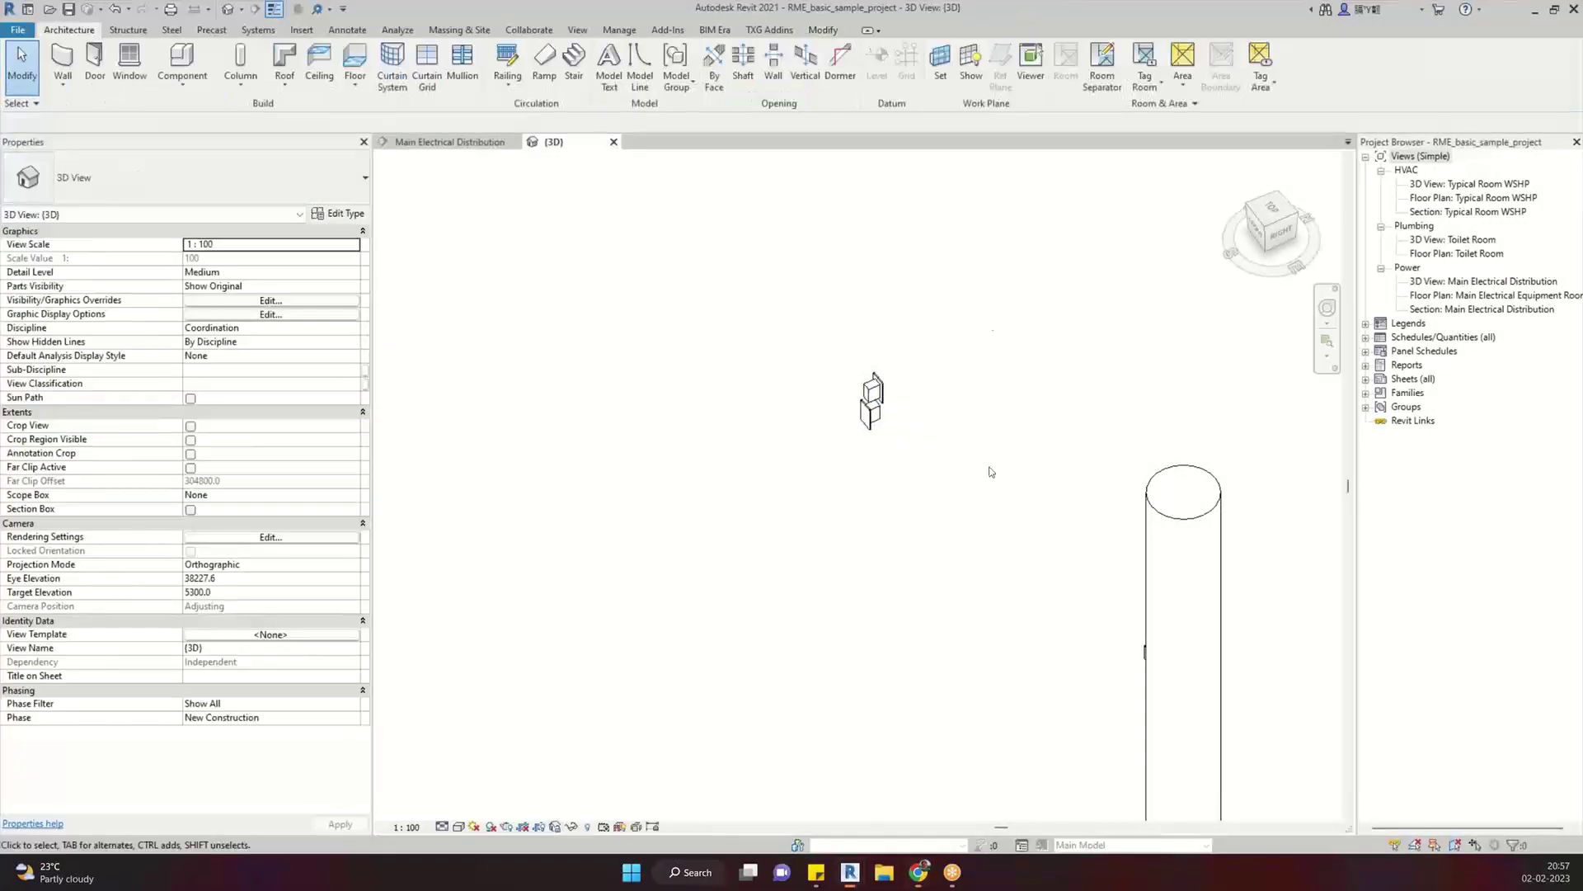
mouse_move(850, 872)
left_click(908, 819)
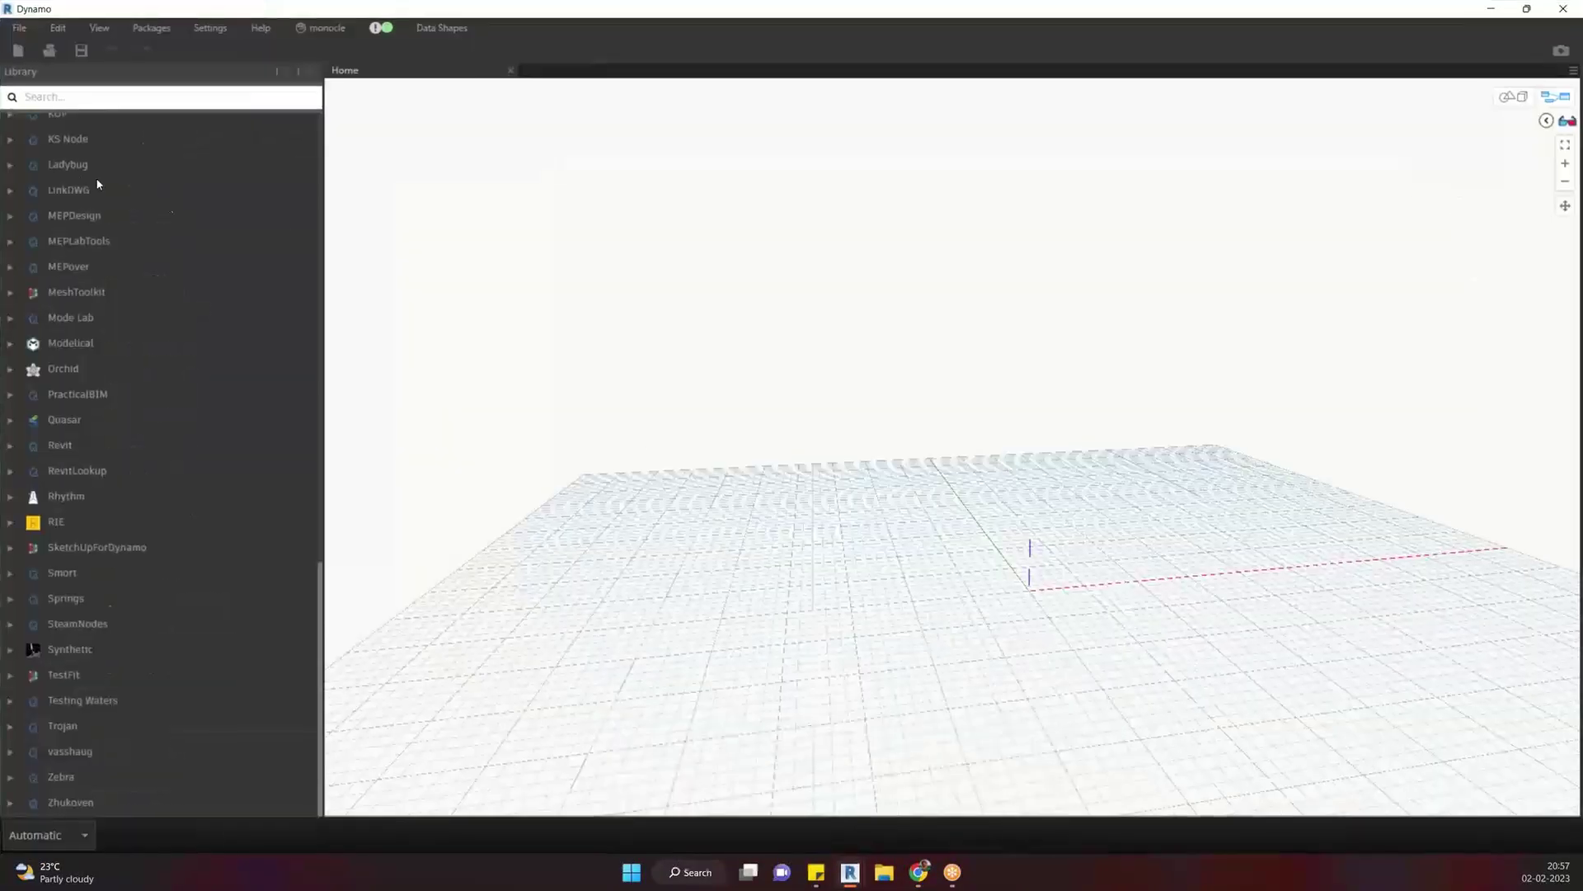
left_click(129, 97)
Switch to the AI Assistant page in Chrome and read the Flowcharts point, temporarily marking its description
mouse_move(918, 872)
left_click(868, 815)
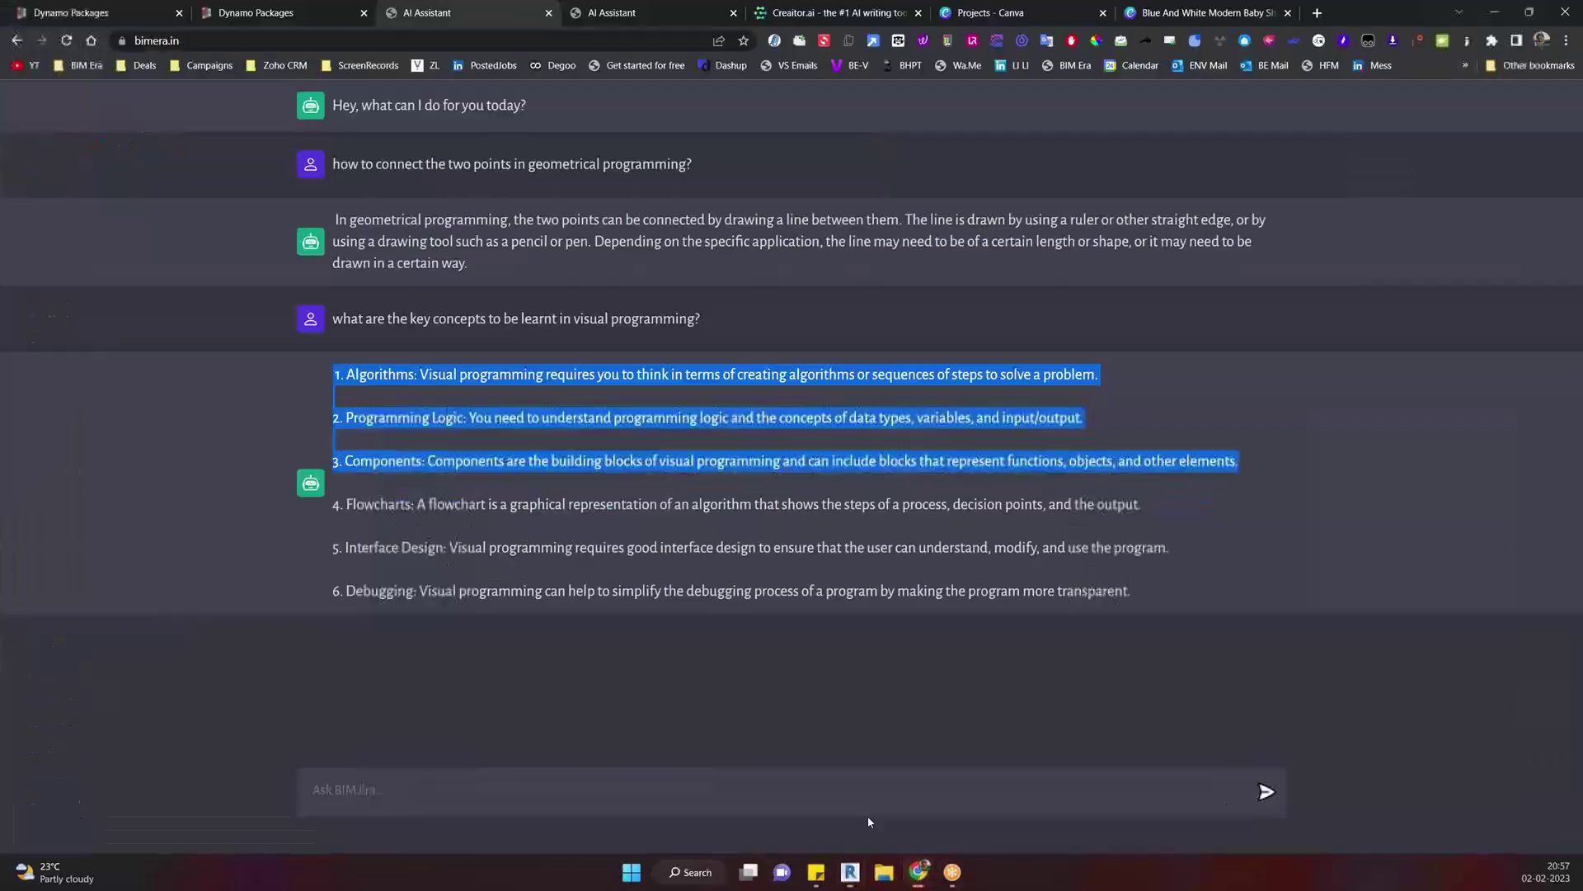
left_click(820, 468)
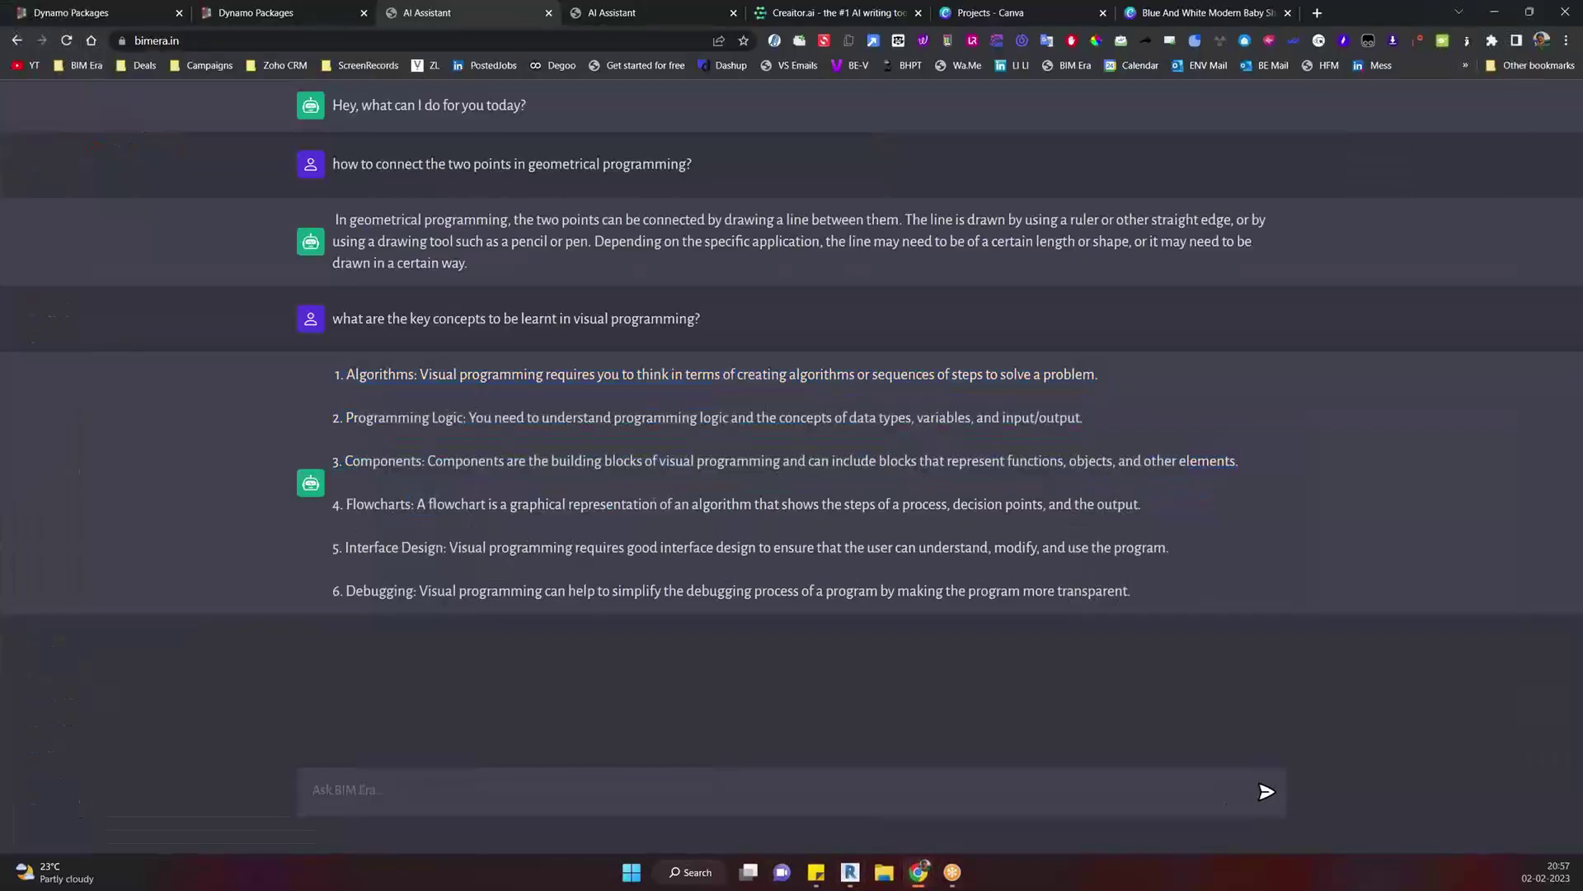
left_click_drag(406, 504, 870, 504)
left_click(1167, 521)
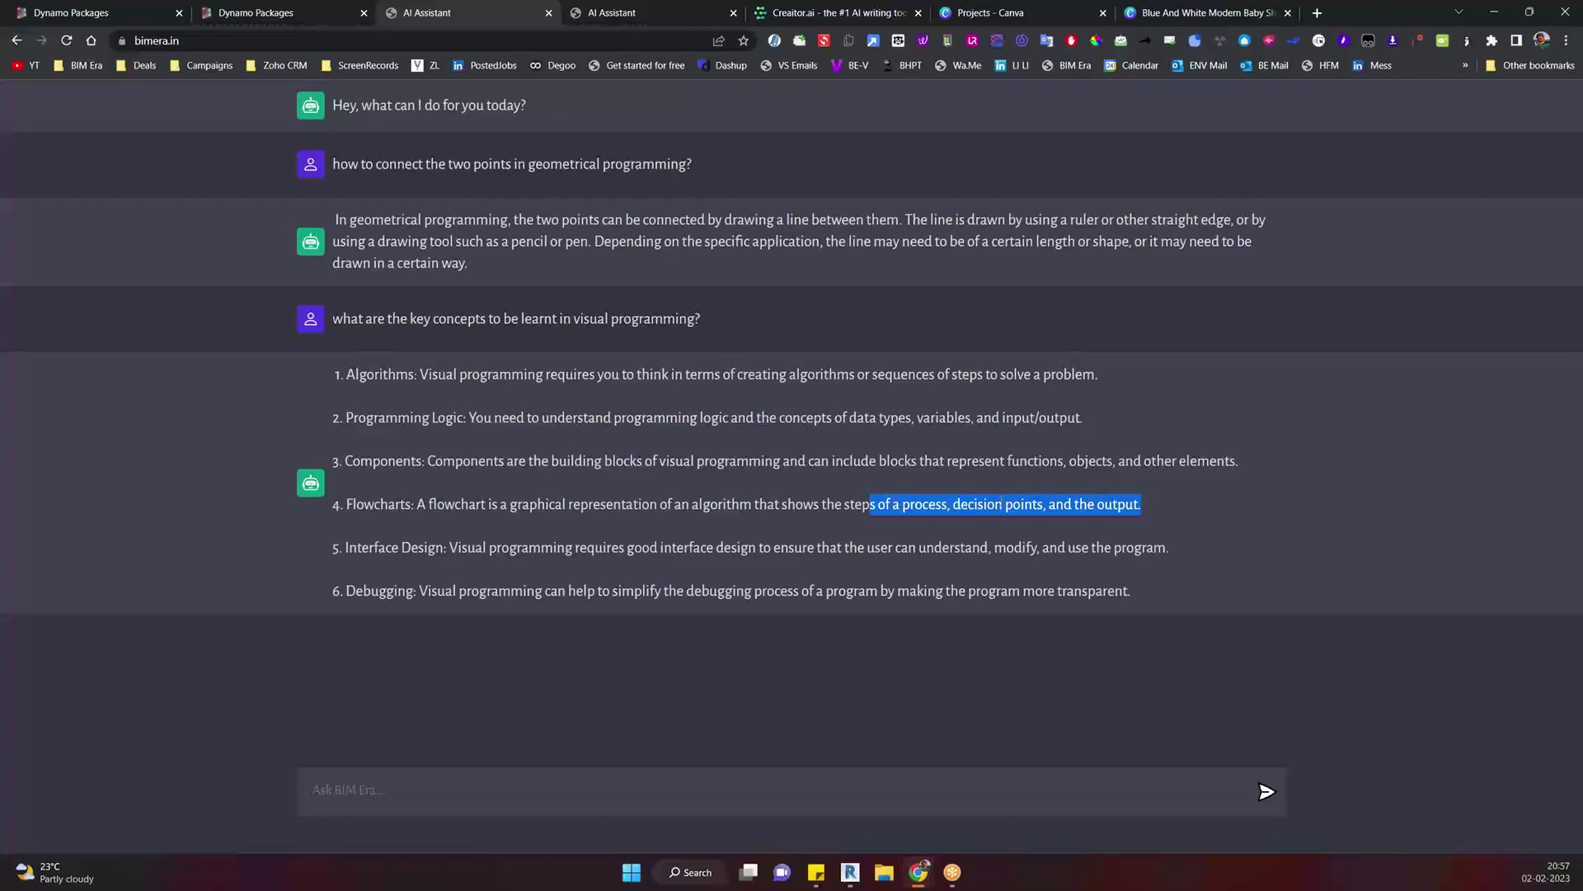
left_click(1001, 503)
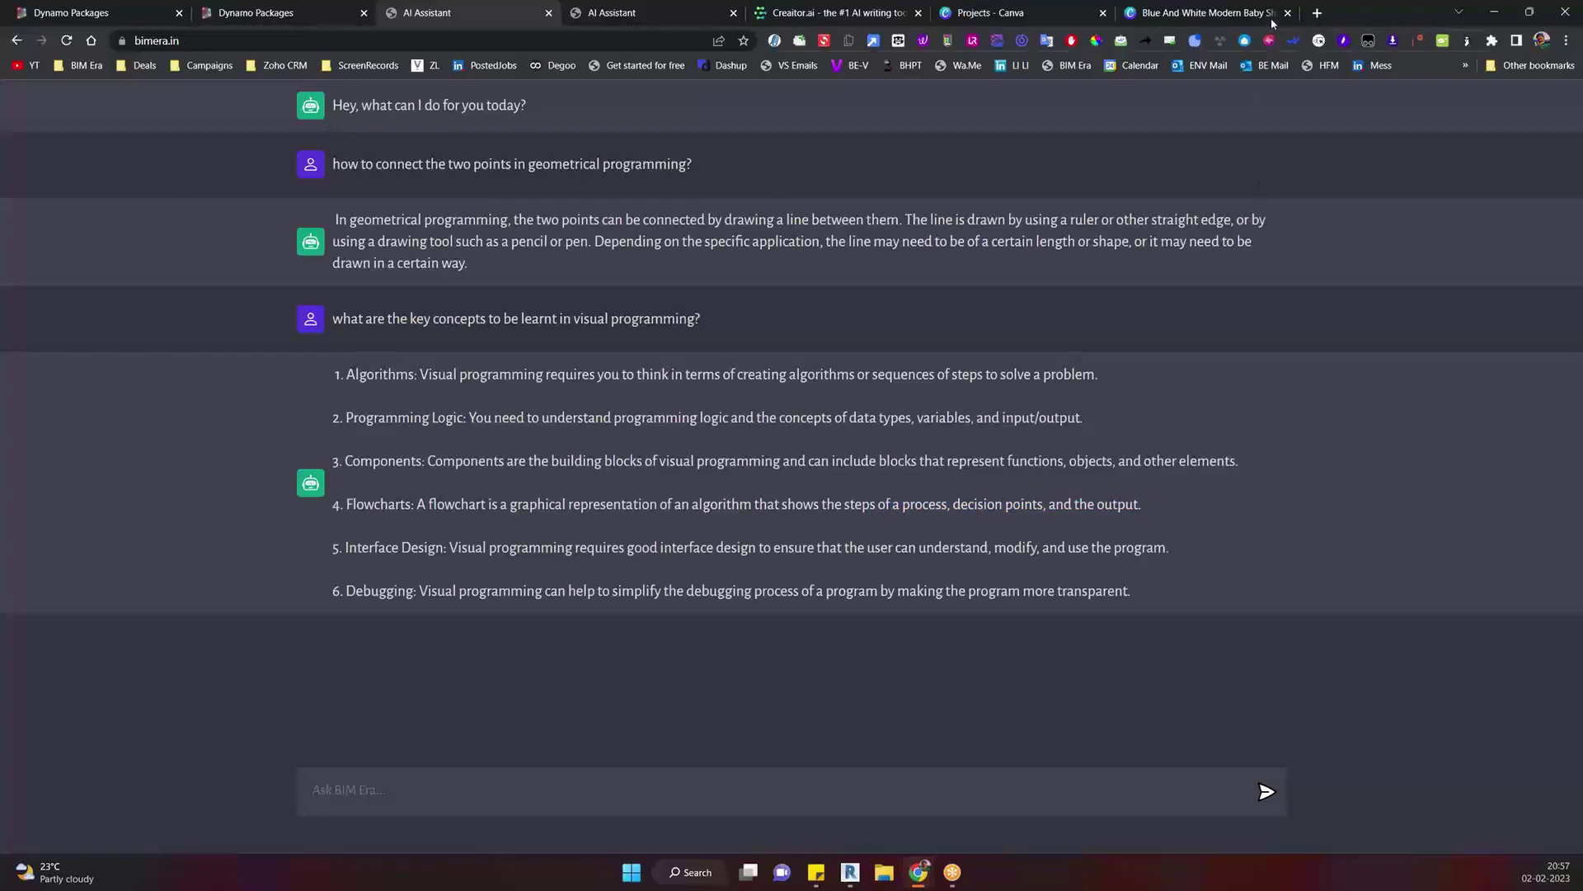
Open app.diagrams.net in a new browser tab
left_click(1232, 19)
left_click(579, 41)
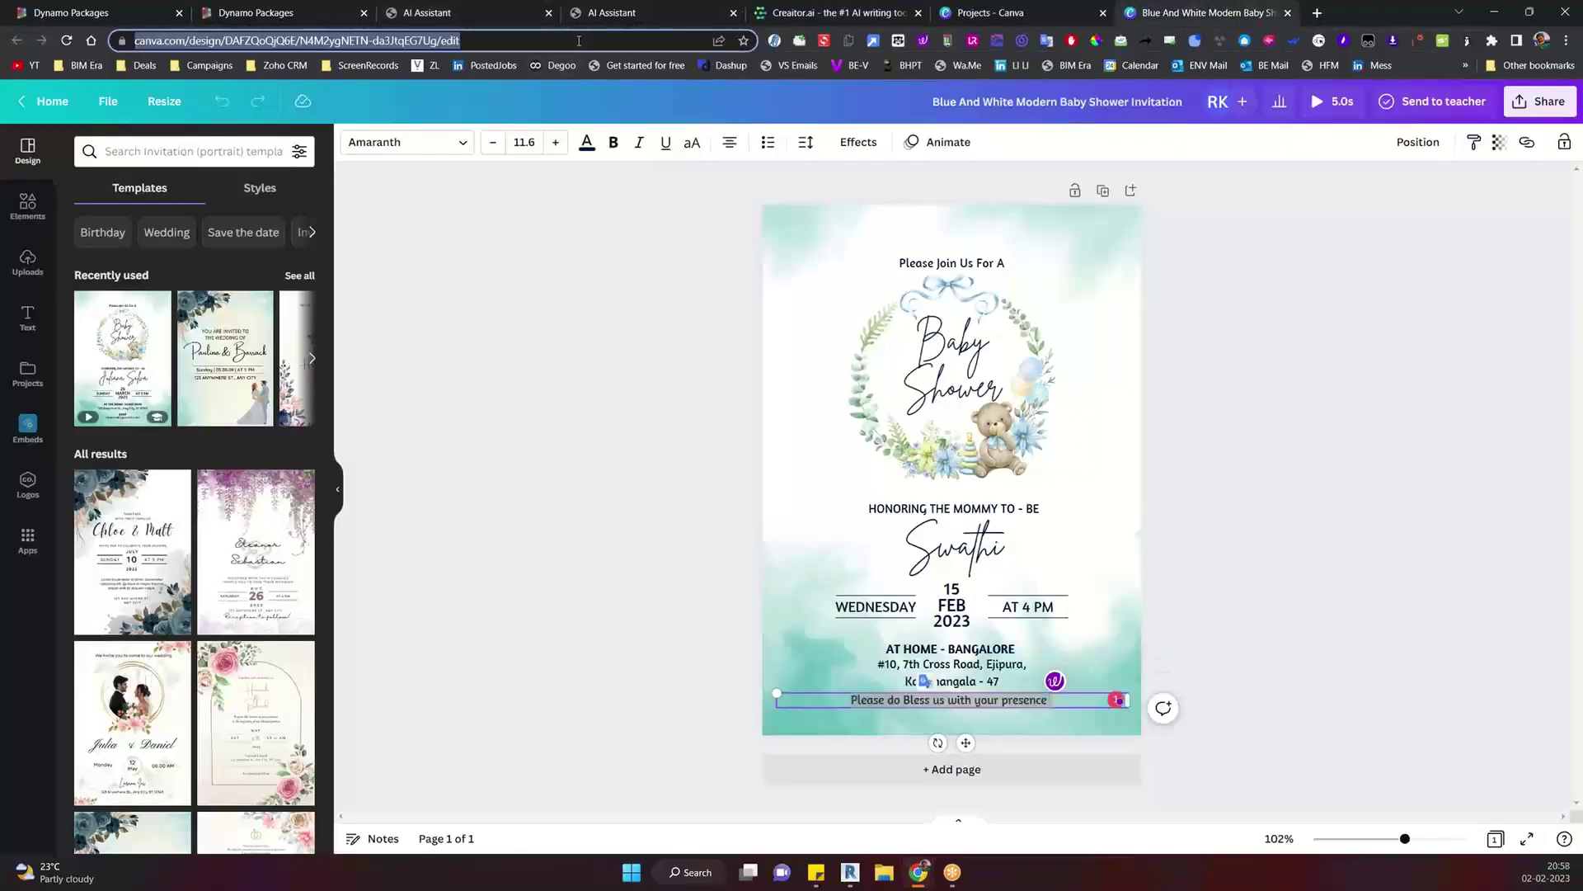
left_click(1317, 12)
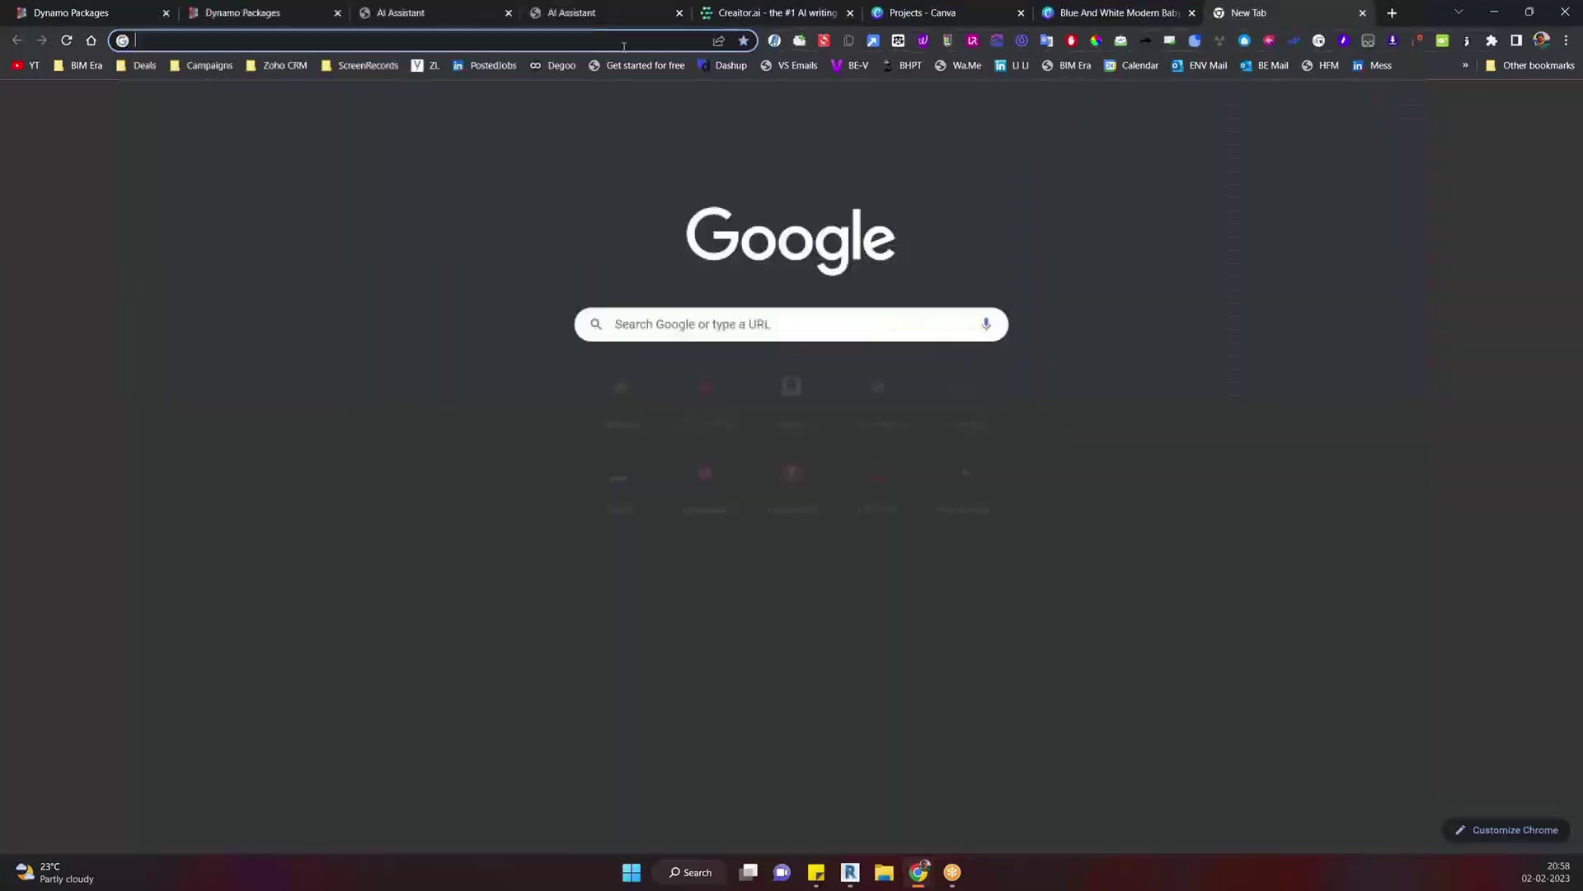
left_click(623, 46)
type("APP")
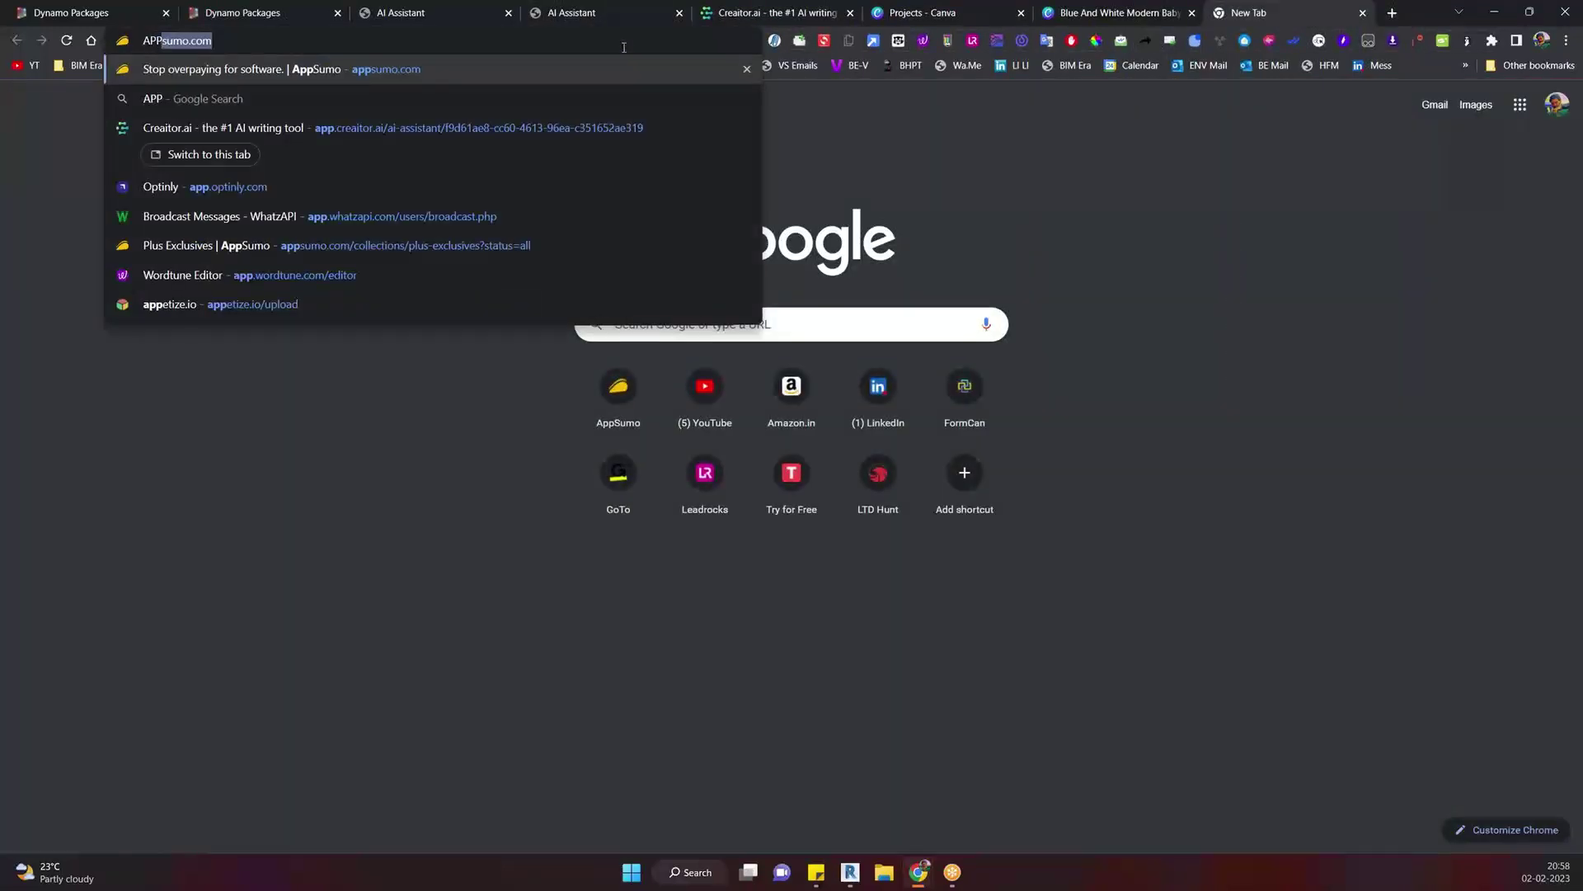
type(".DIA")
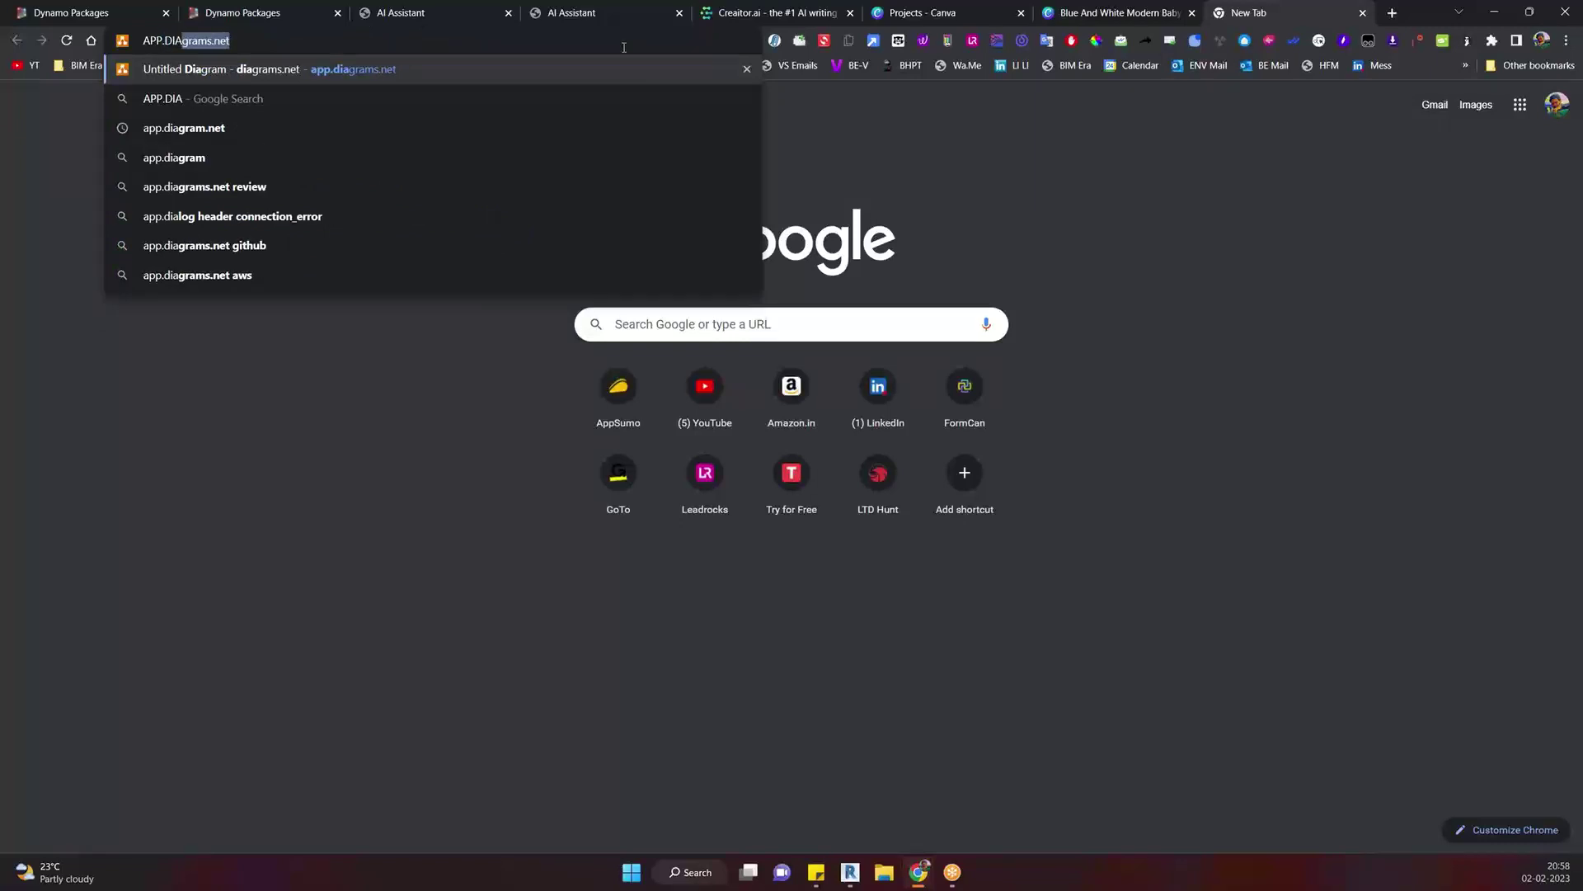
key("Return")
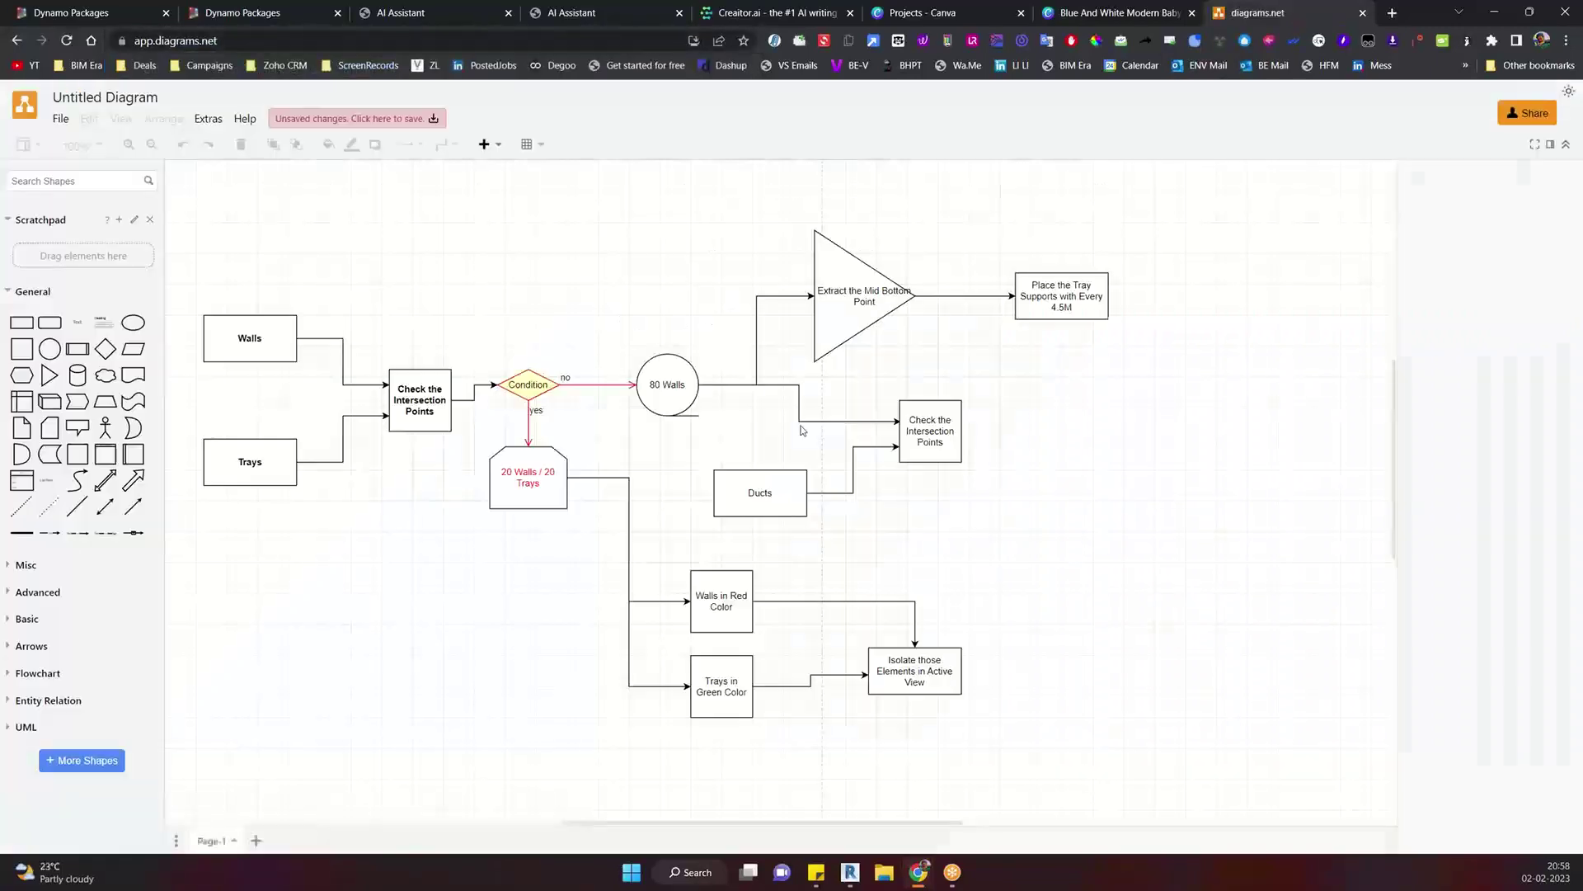
Look over the existing wall and tray intersection flowchart, the empty page area below it and the general shape library
left_click_drag(858, 825, 824, 825)
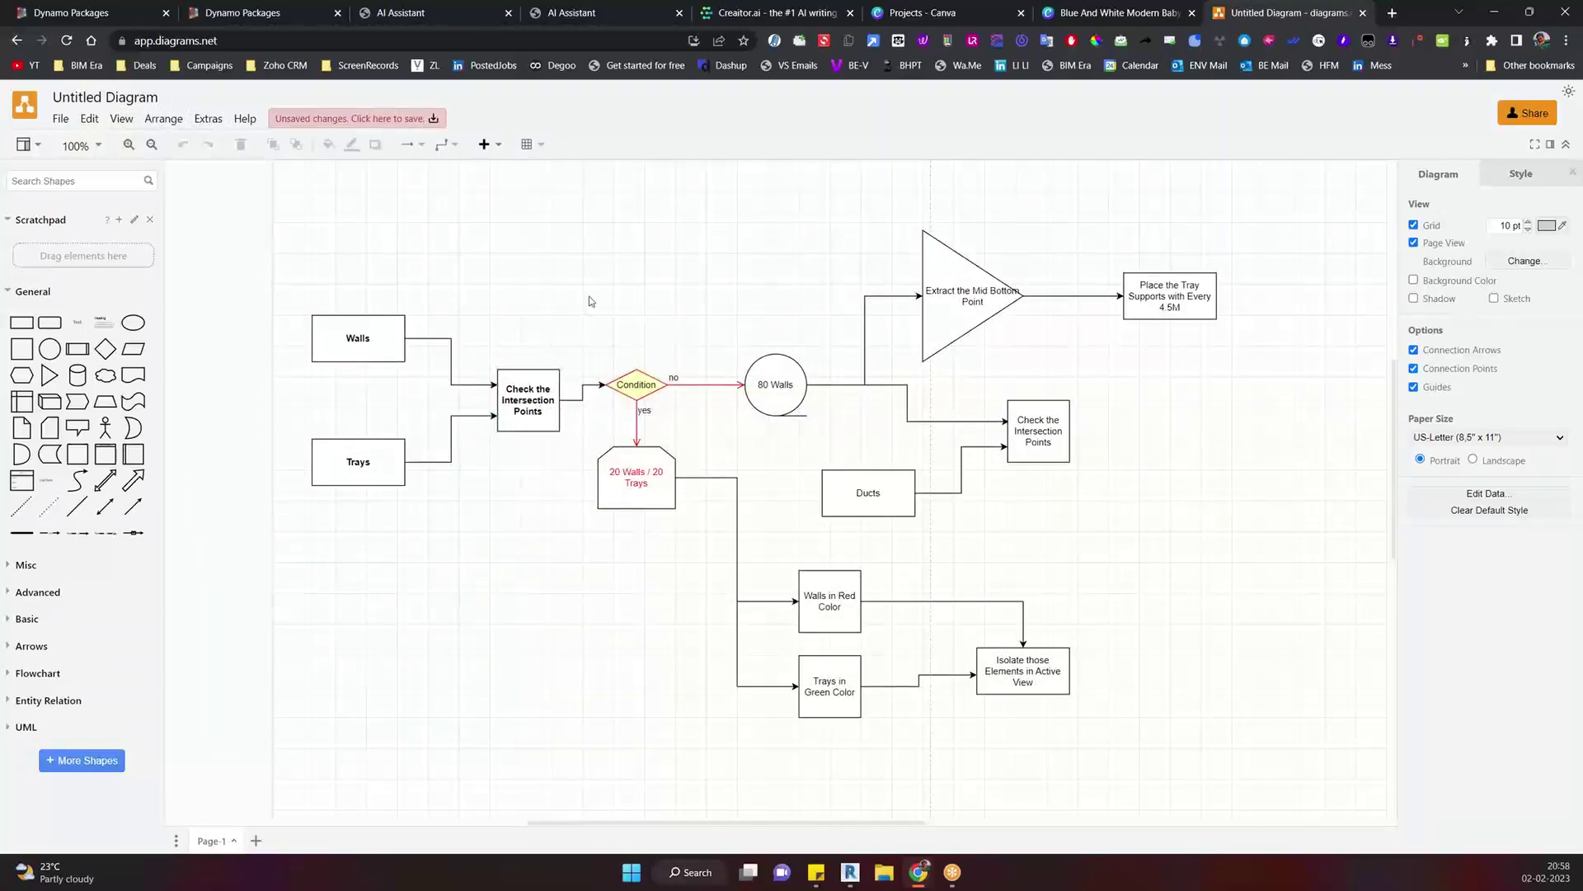
scroll(591, 301, "down", 6)
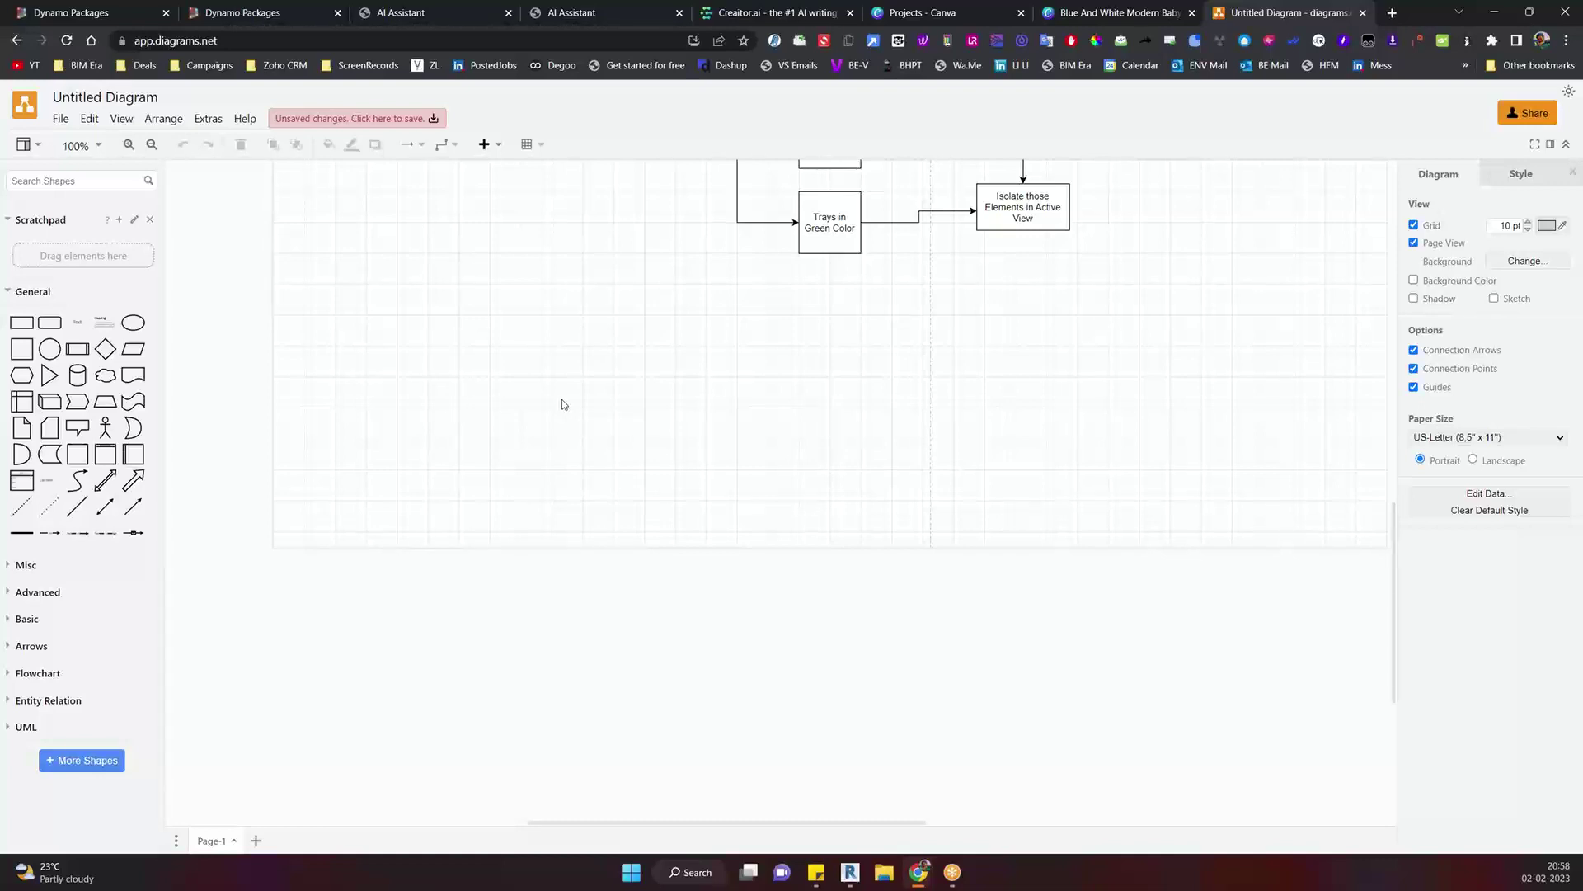
scroll(562, 404, "up", 5)
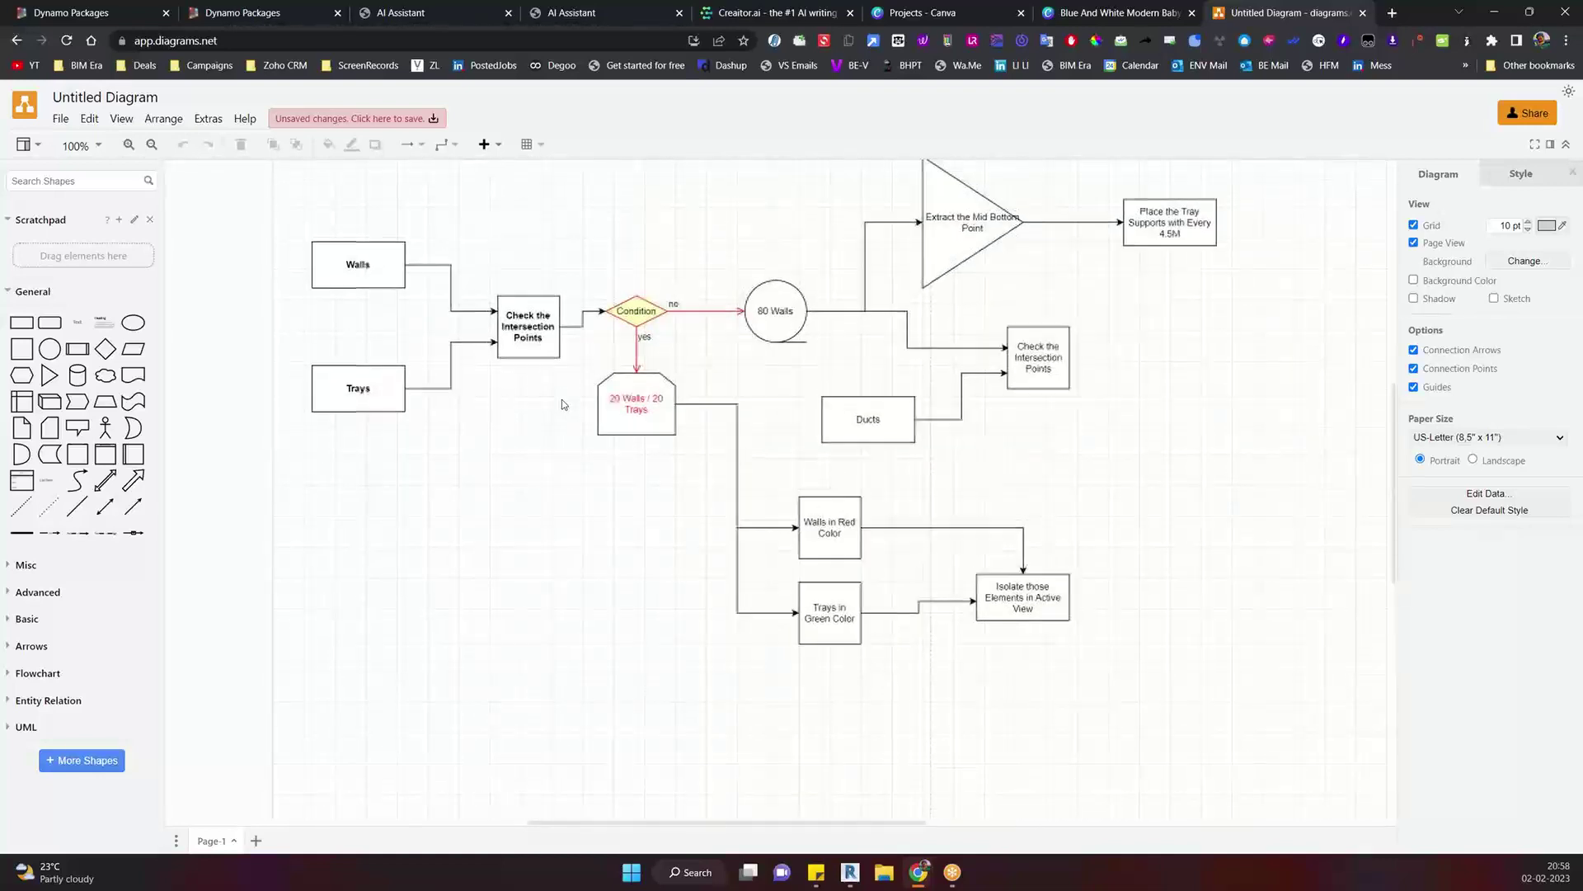
scroll(561, 404, "up", 1)
scroll(562, 404, "down", 3)
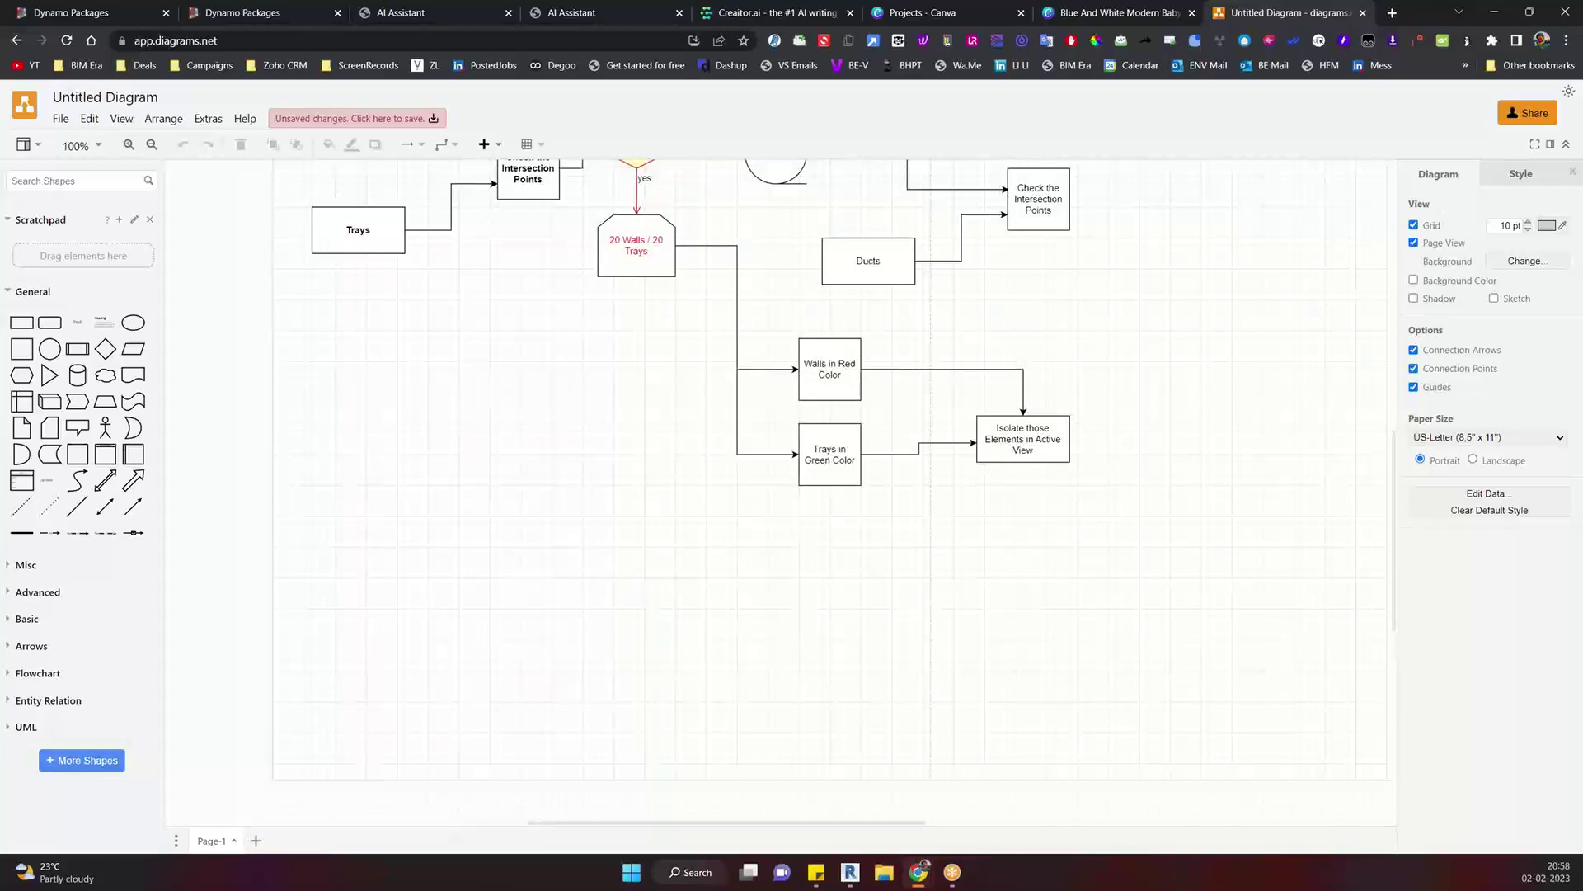
mouse_move(81, 425)
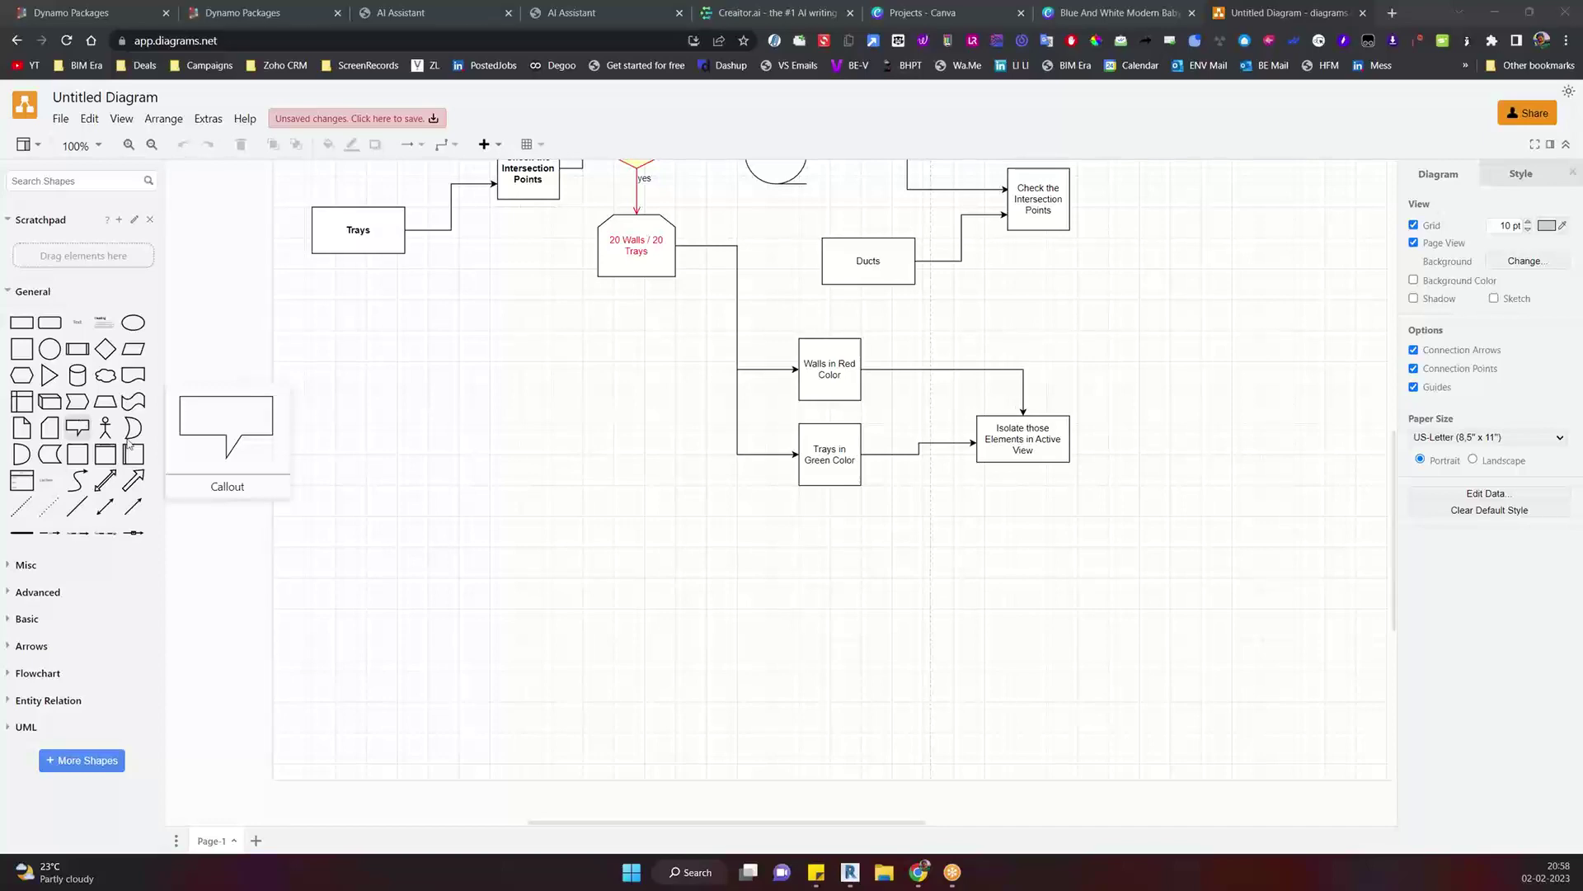
scroll(590, 520, "up", 5)
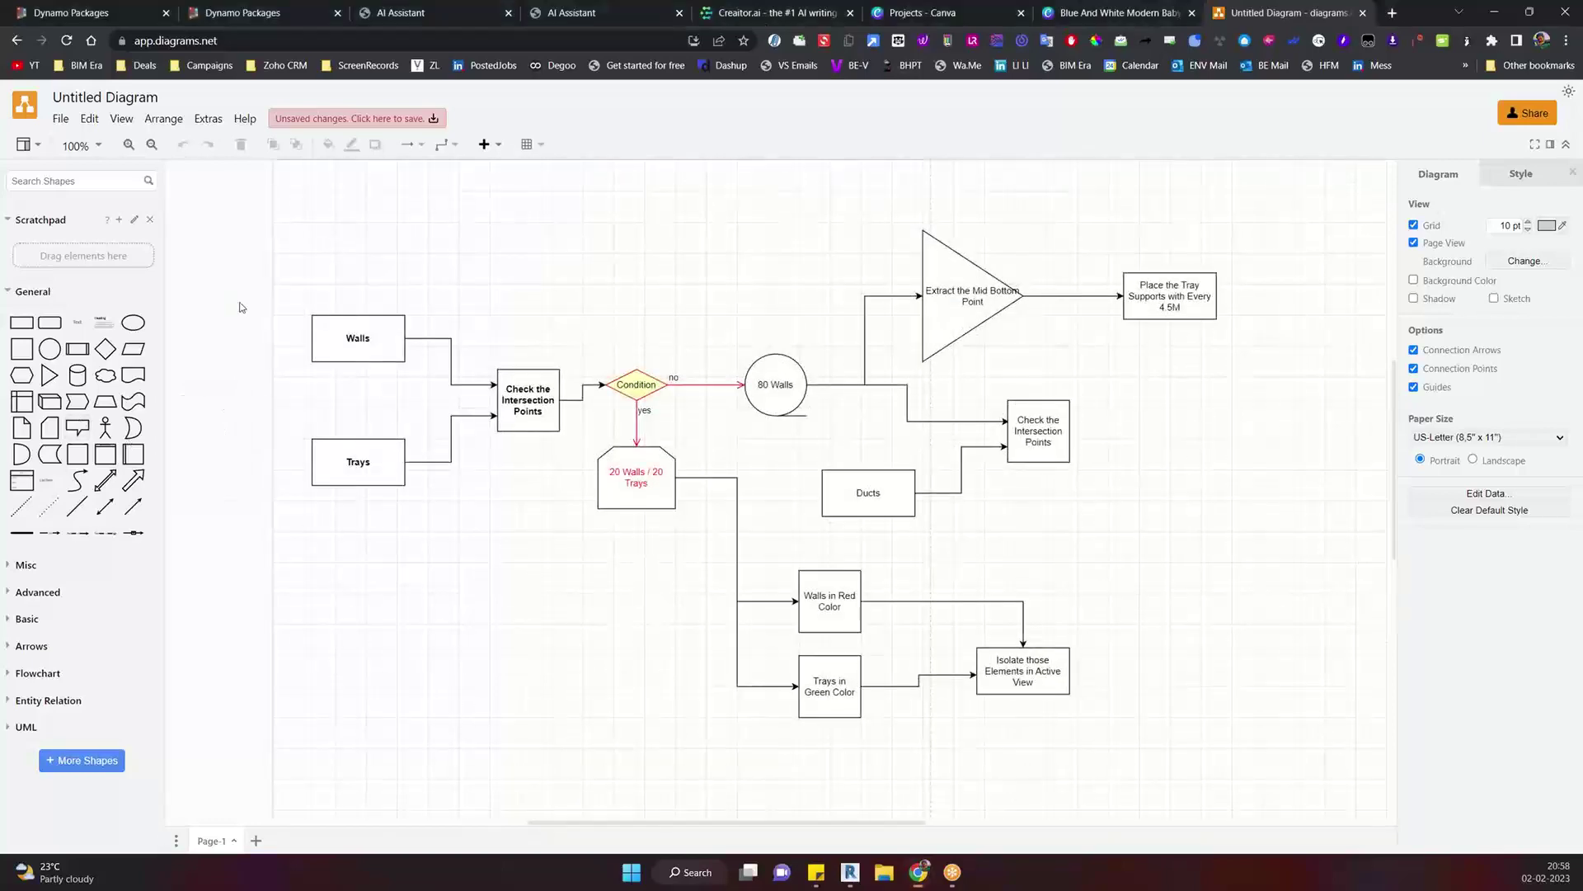
Mark the Walls and Trays boxes together, and the entire flowchart, for explanation, clearing each selection
left_click_drag(227, 295, 467, 525)
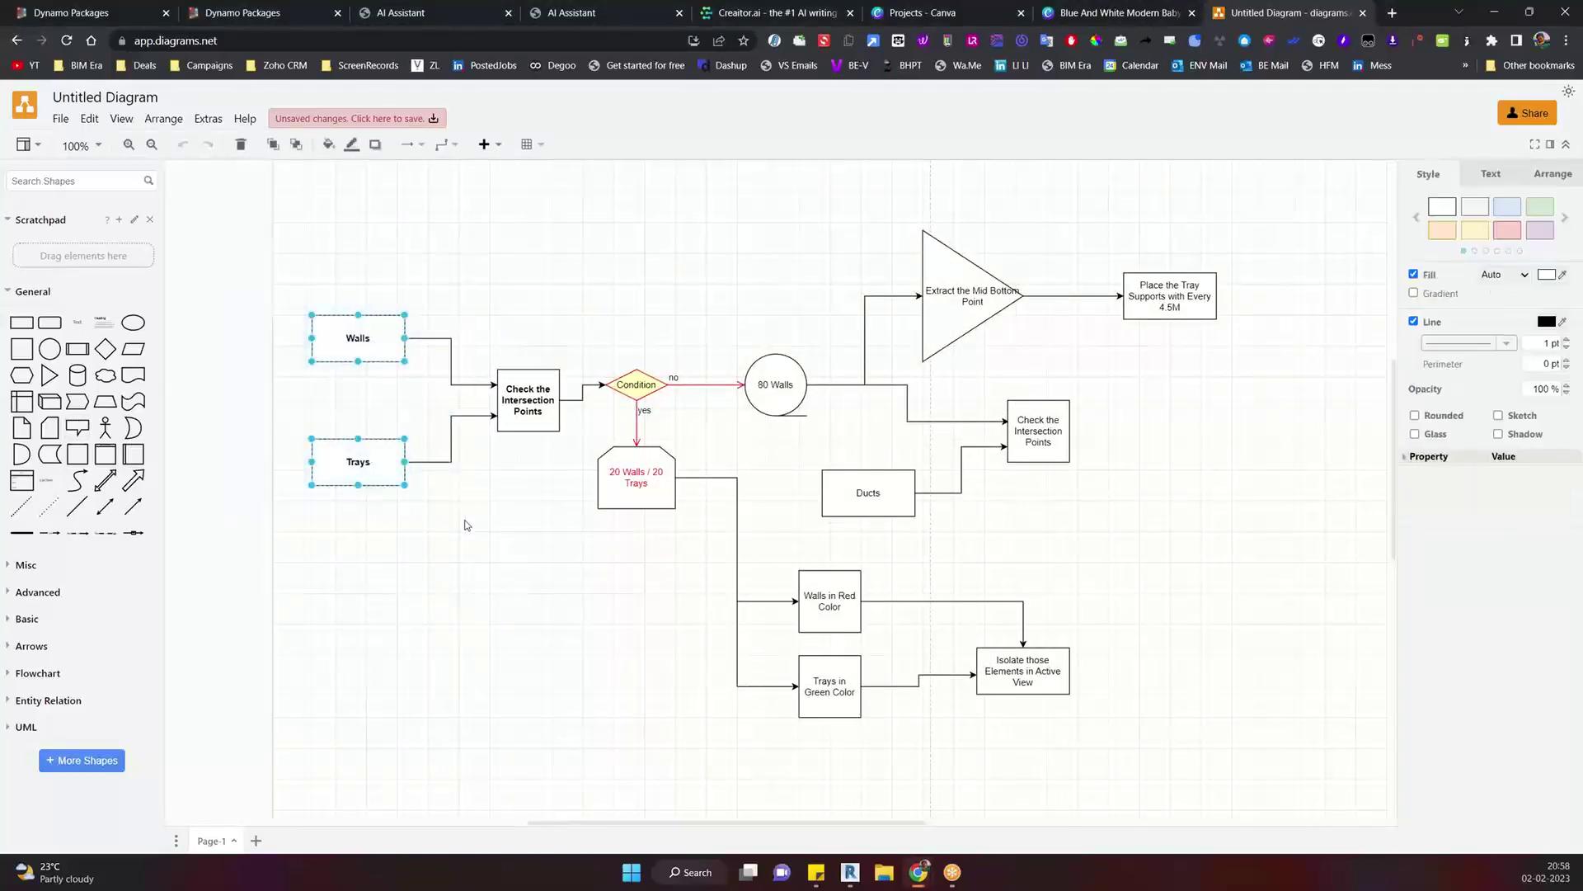
left_click(466, 525)
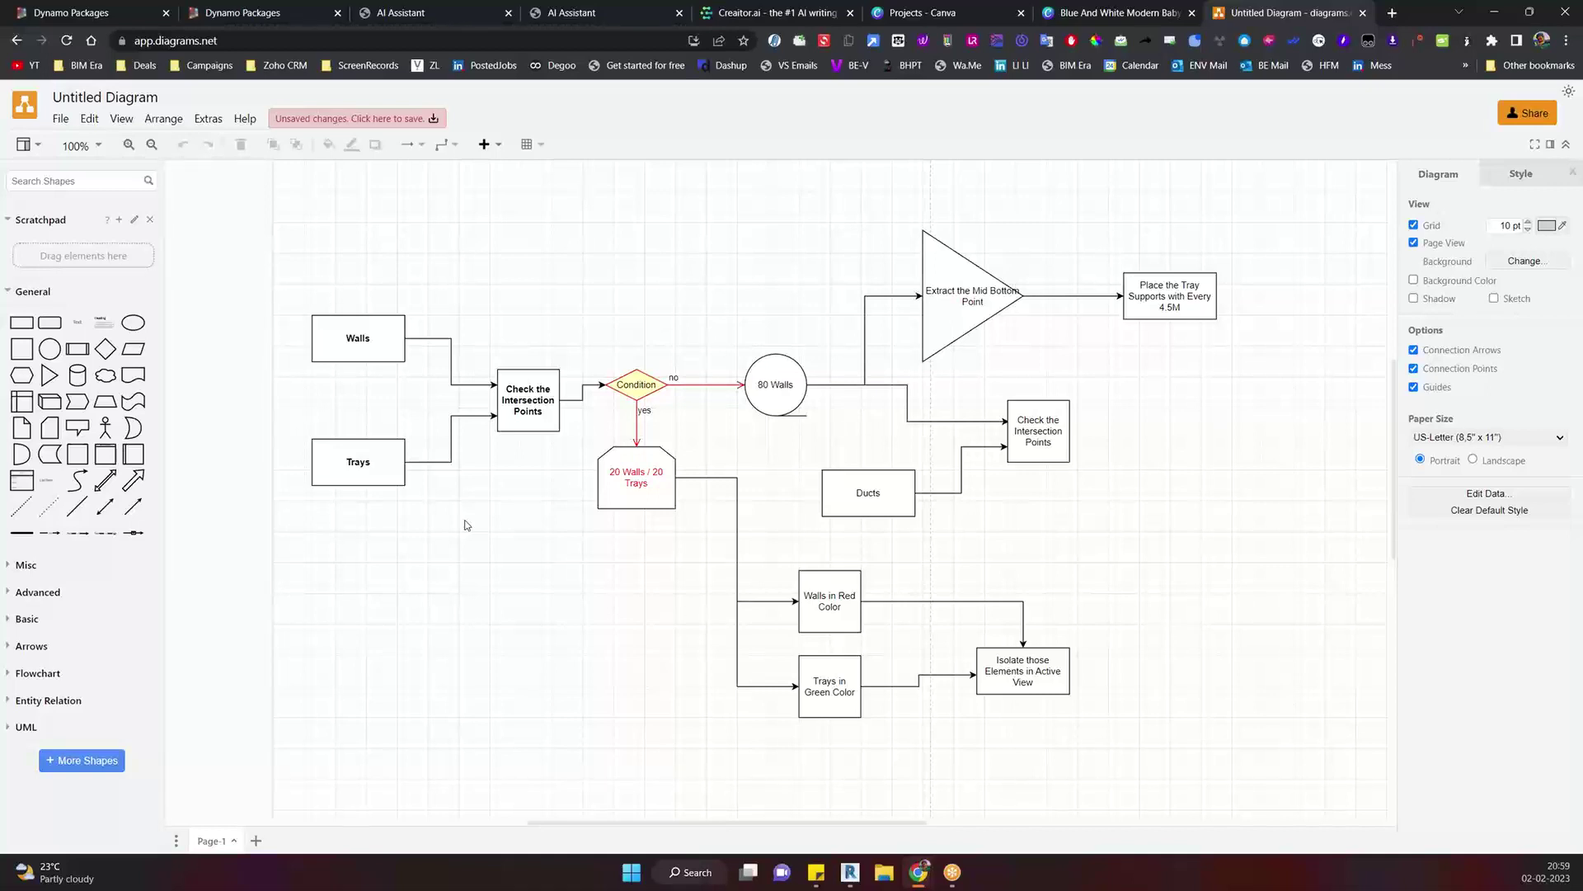
left_click_drag(222, 182, 1262, 794)
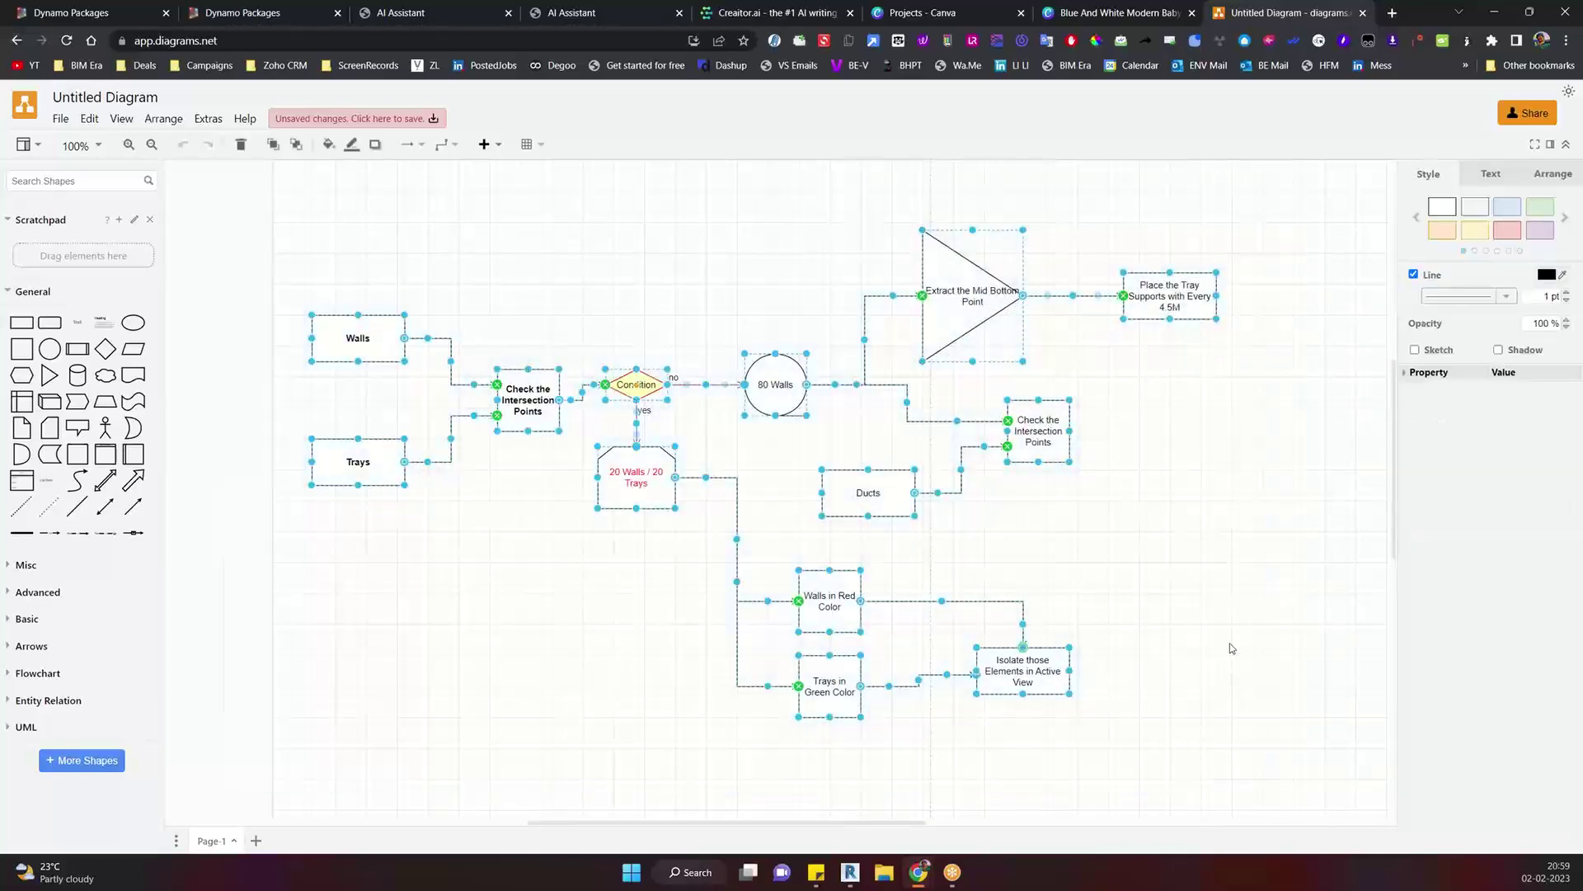
left_click(1227, 540)
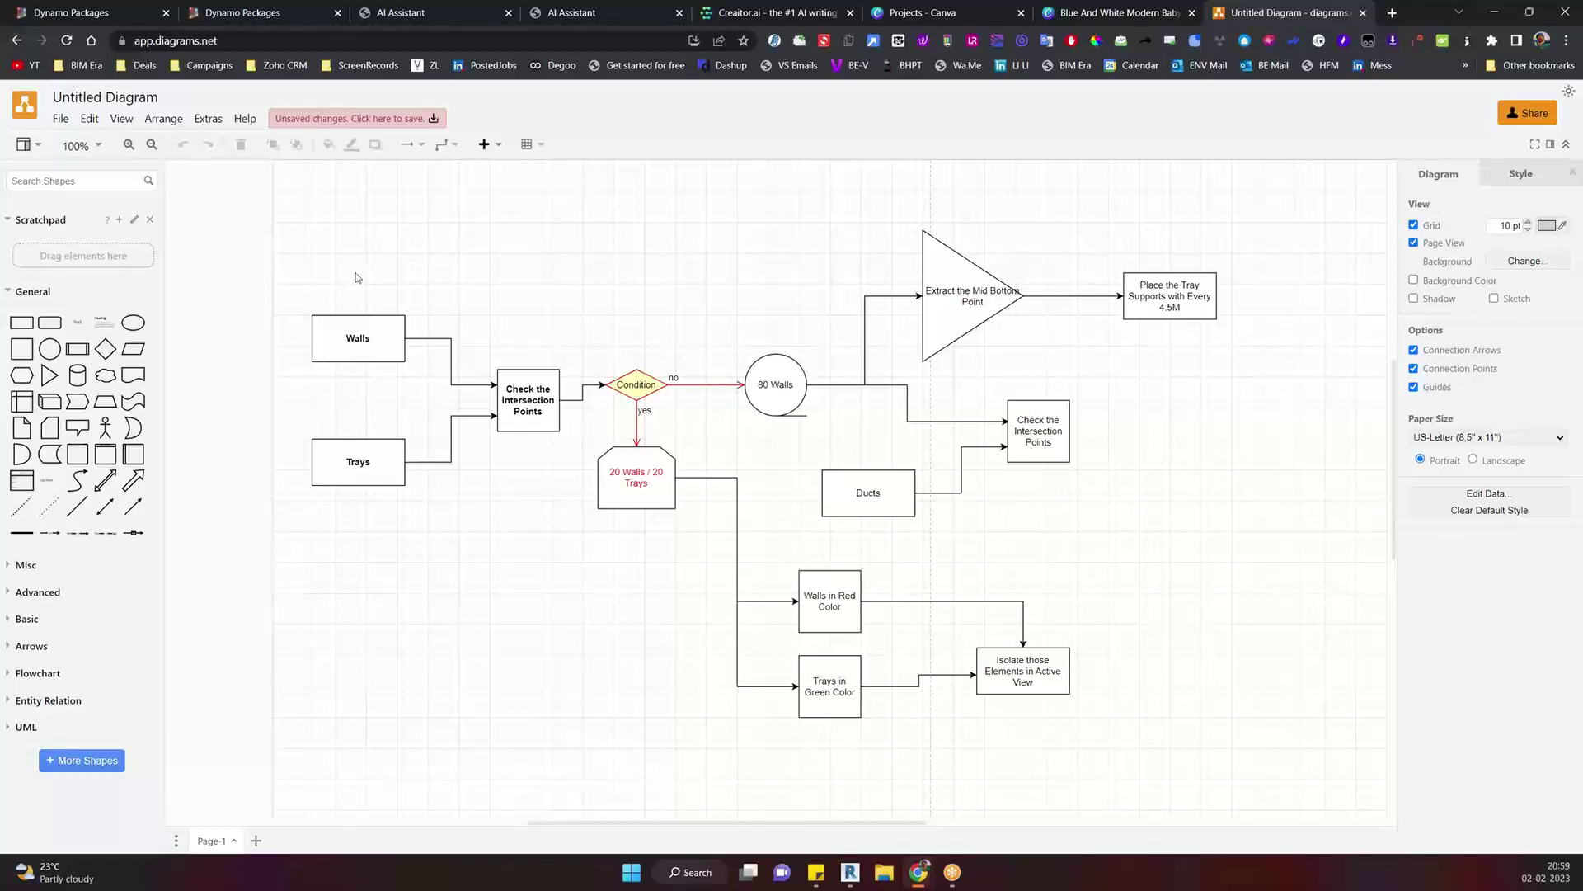
Point out the Walls box and the Trays box one at a time as the flowchart's separate inputs
left_click_drag(230, 275, 423, 386)
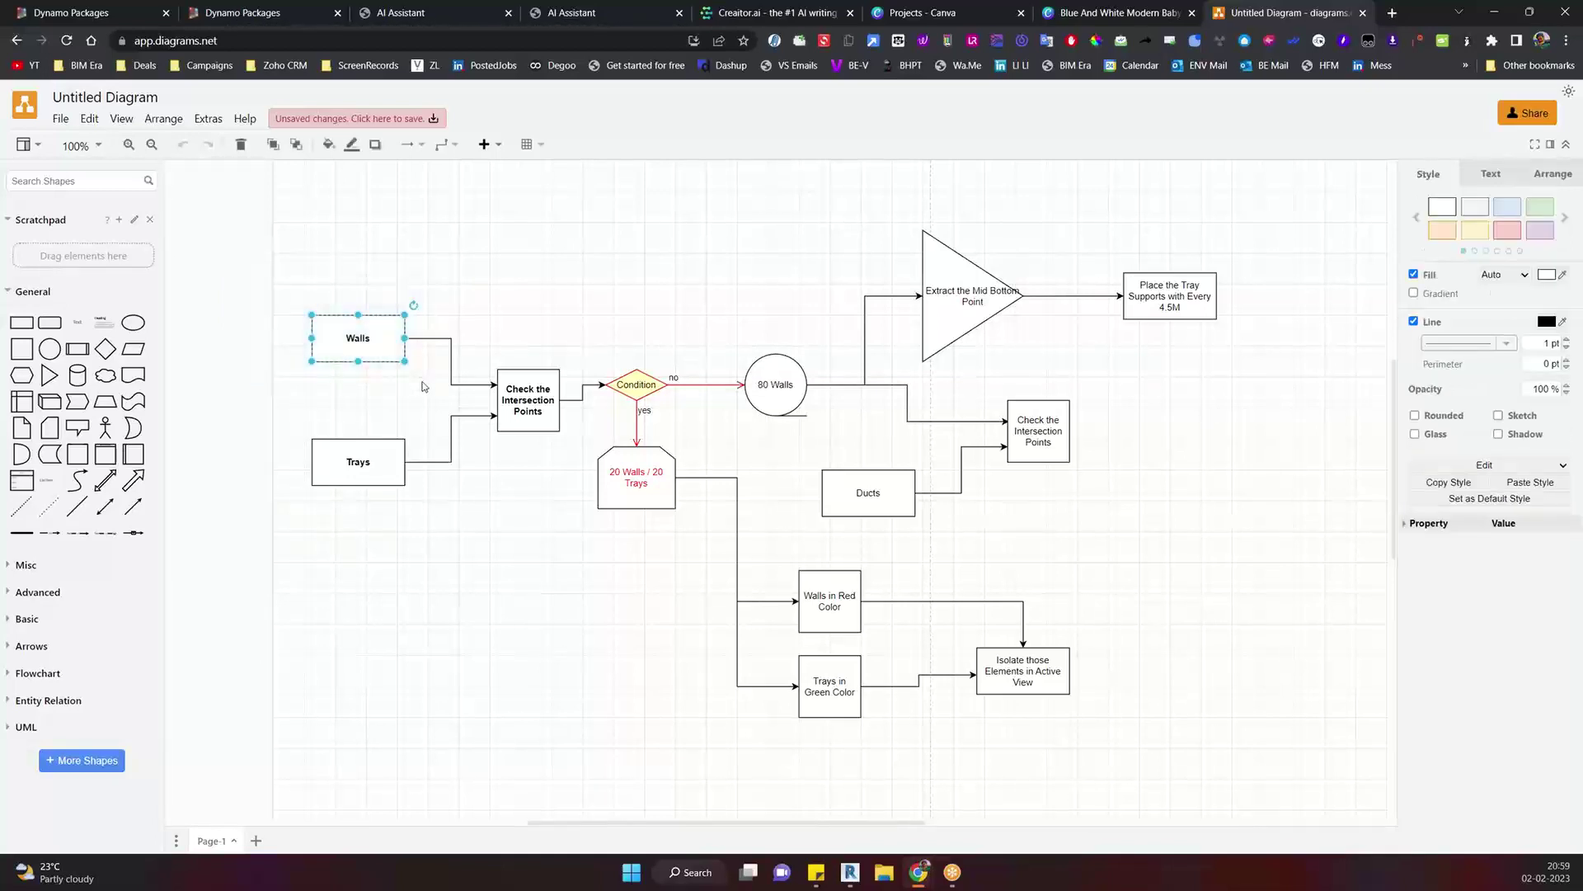
left_click(283, 470)
left_click_drag(242, 413, 414, 510)
left_click(418, 531)
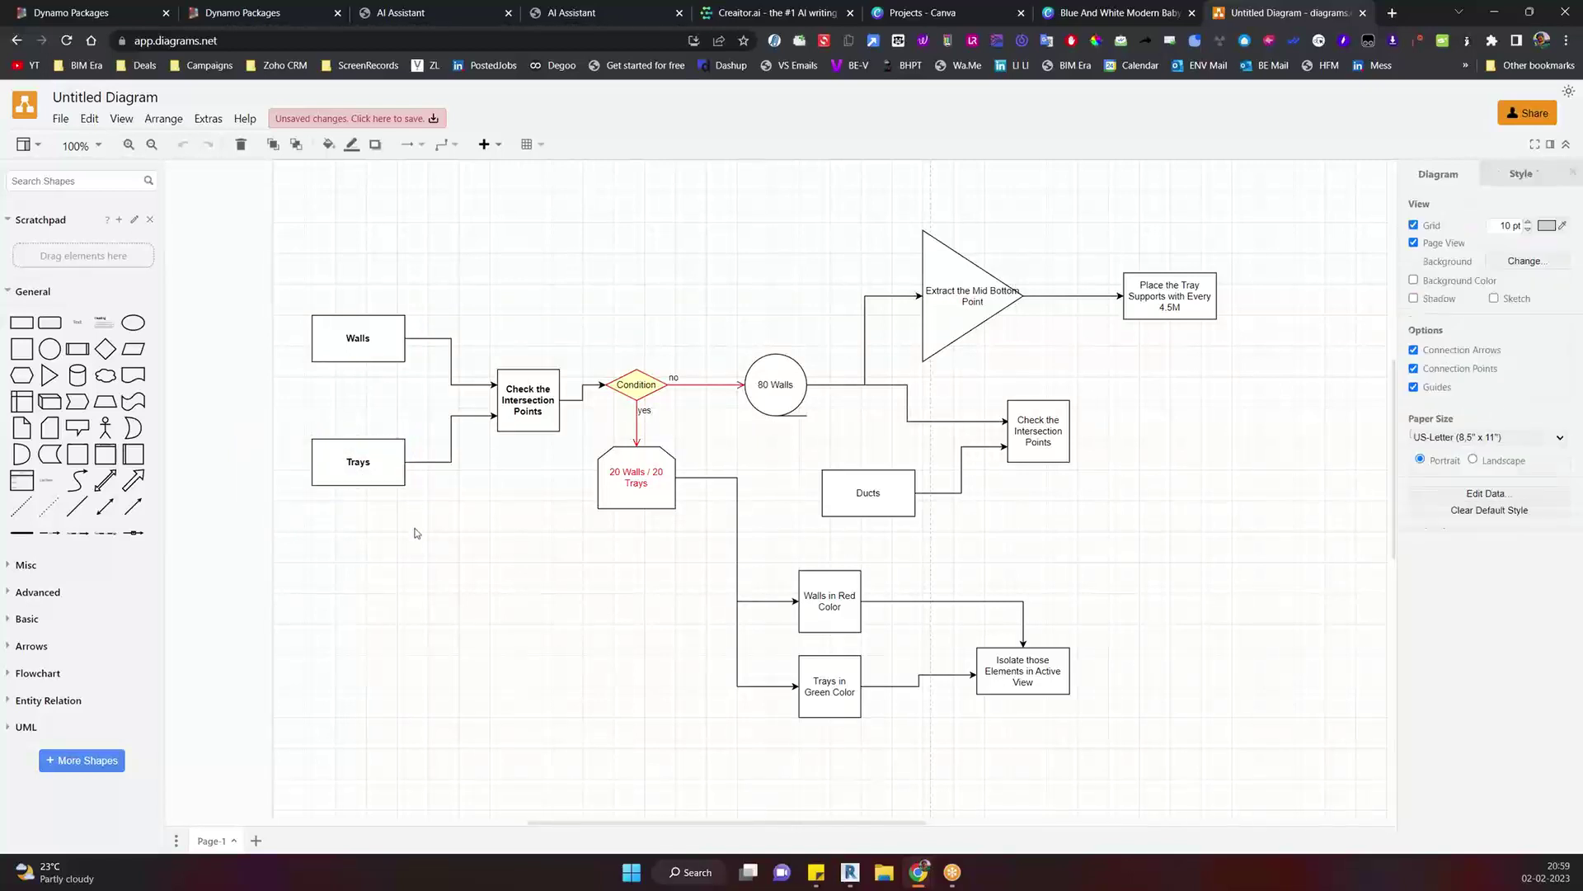
left_click_drag(252, 232, 425, 396)
left_click_drag(249, 397, 417, 518)
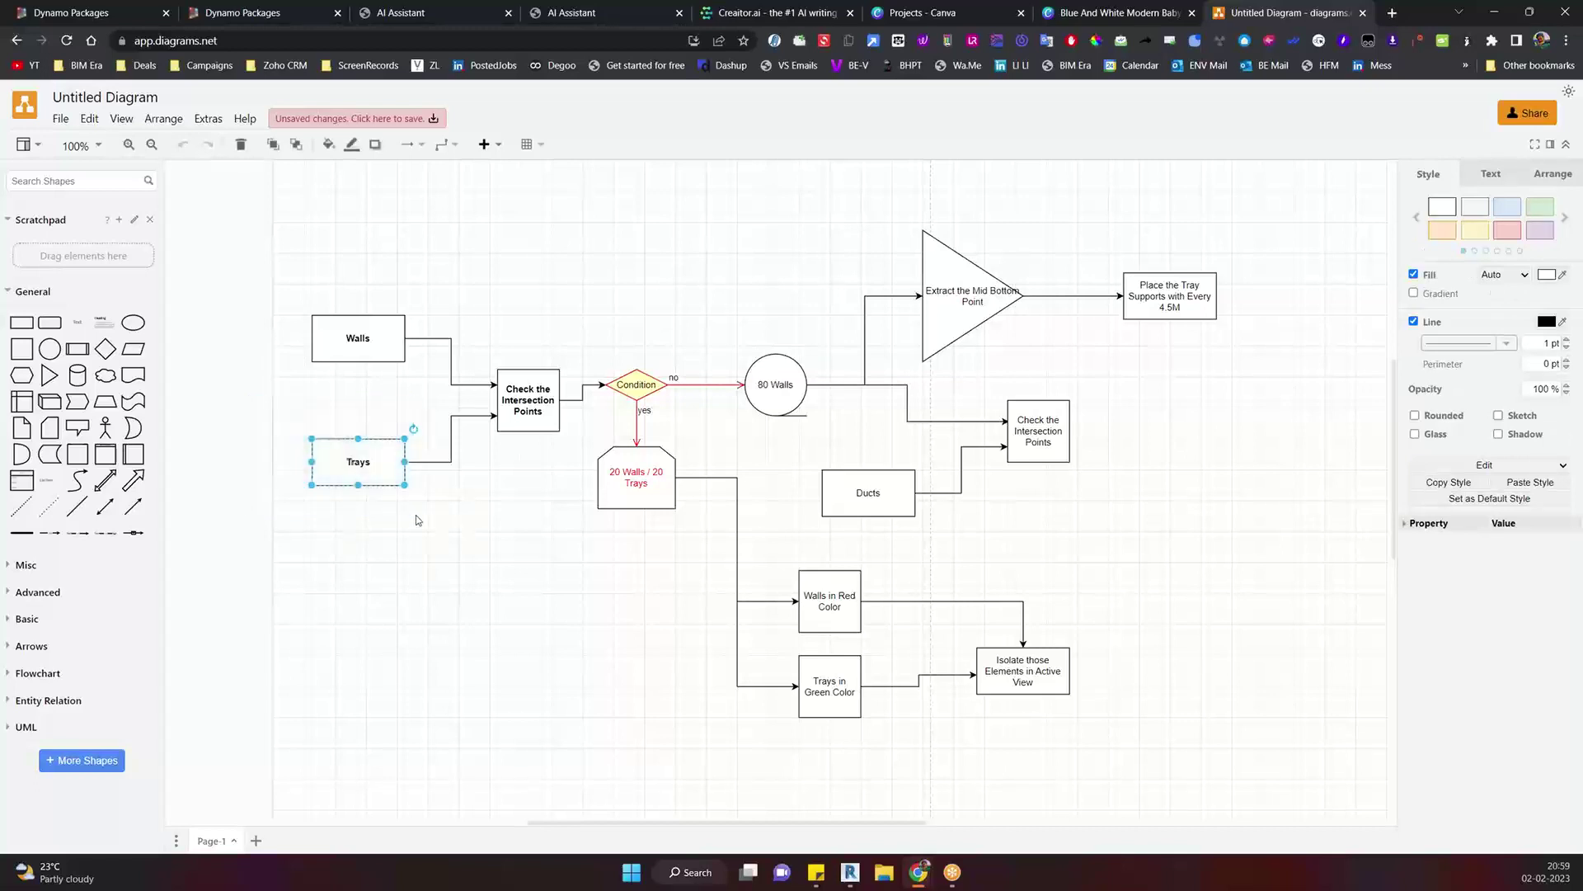
left_click(428, 526)
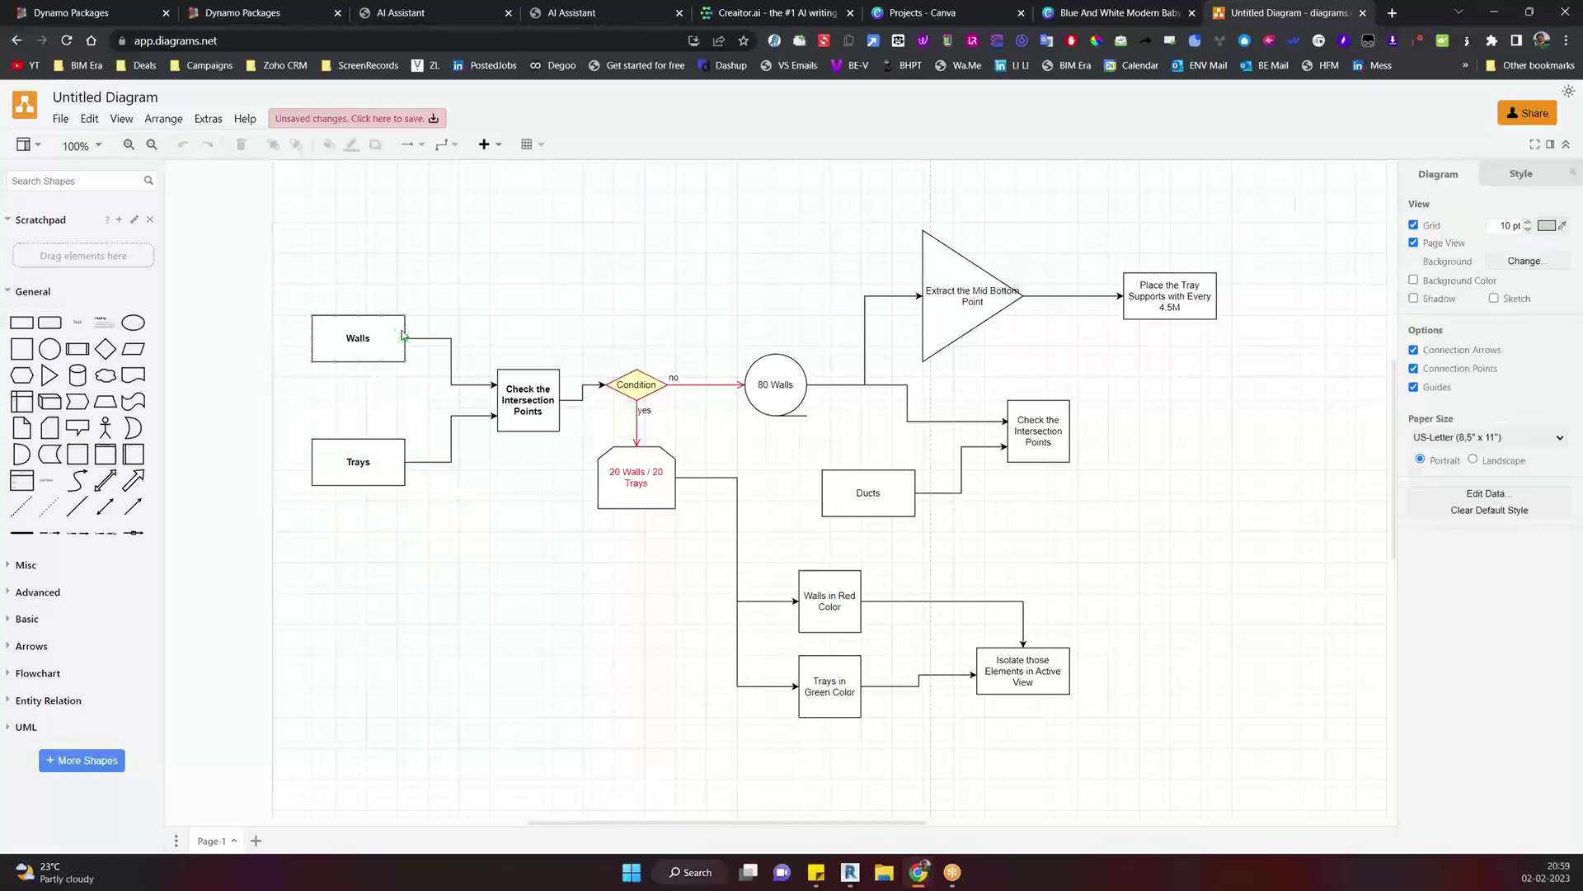
Examine how the Walls and Trays boxes feed the first Check the Intersection Points box, selecting each of the three boxes
left_click_drag(405, 262, 345, 517)
left_click_drag(522, 304, 501, 475)
left_click(519, 435)
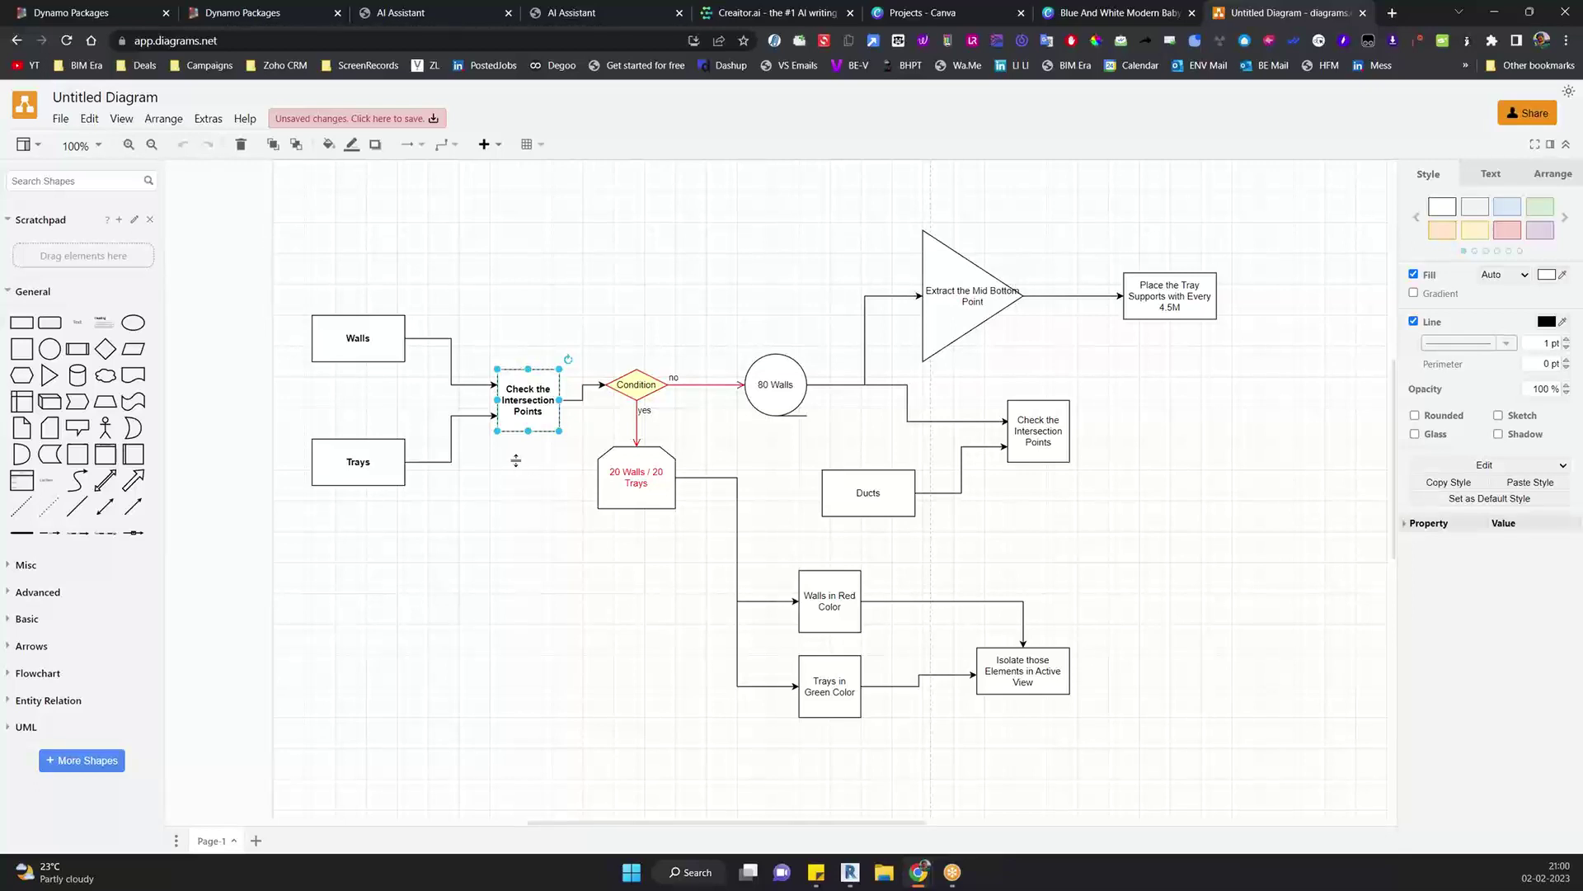
left_click(391, 372)
left_click(389, 361)
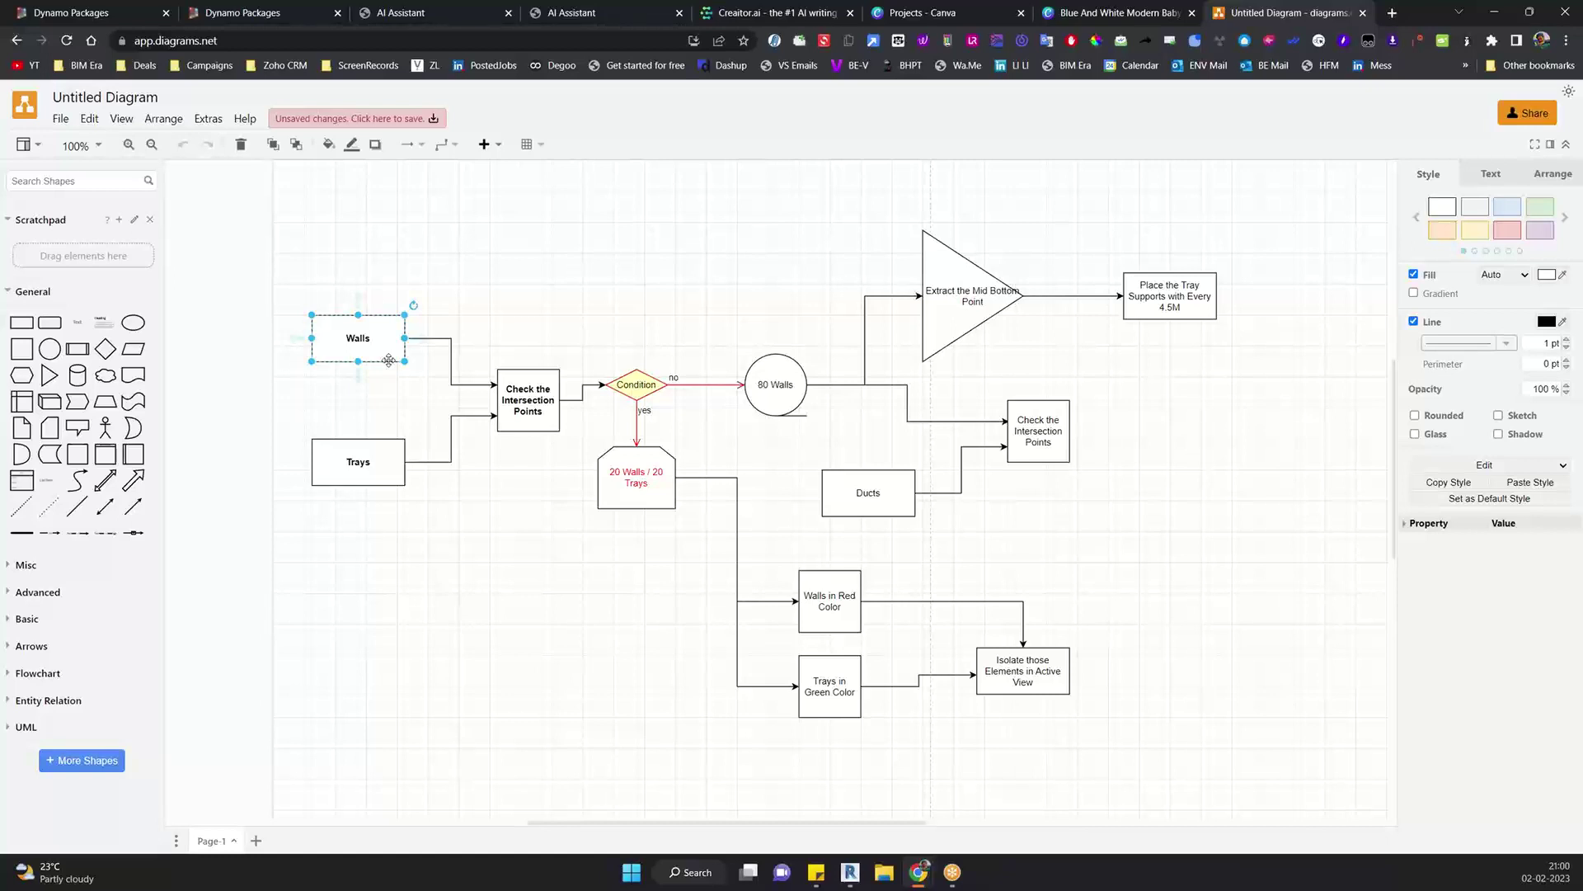
left_click(368, 466)
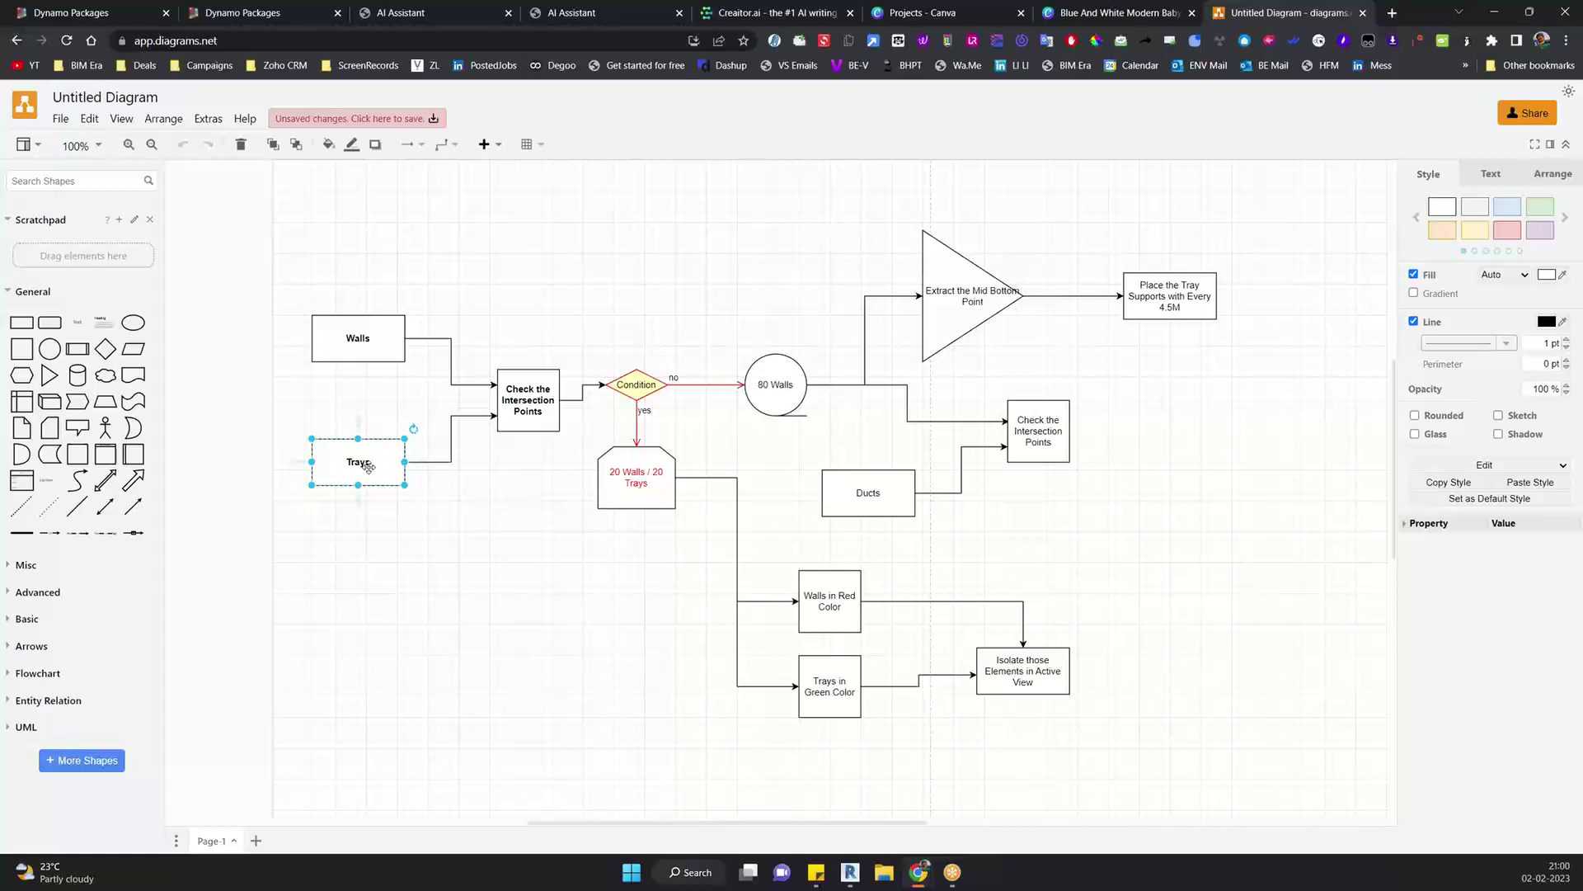
Review the first Check the Intersection Points box with its inputs, and the whole flowchart, leaving nothing selected
left_click(534, 307)
left_click_drag(458, 268, 520, 443)
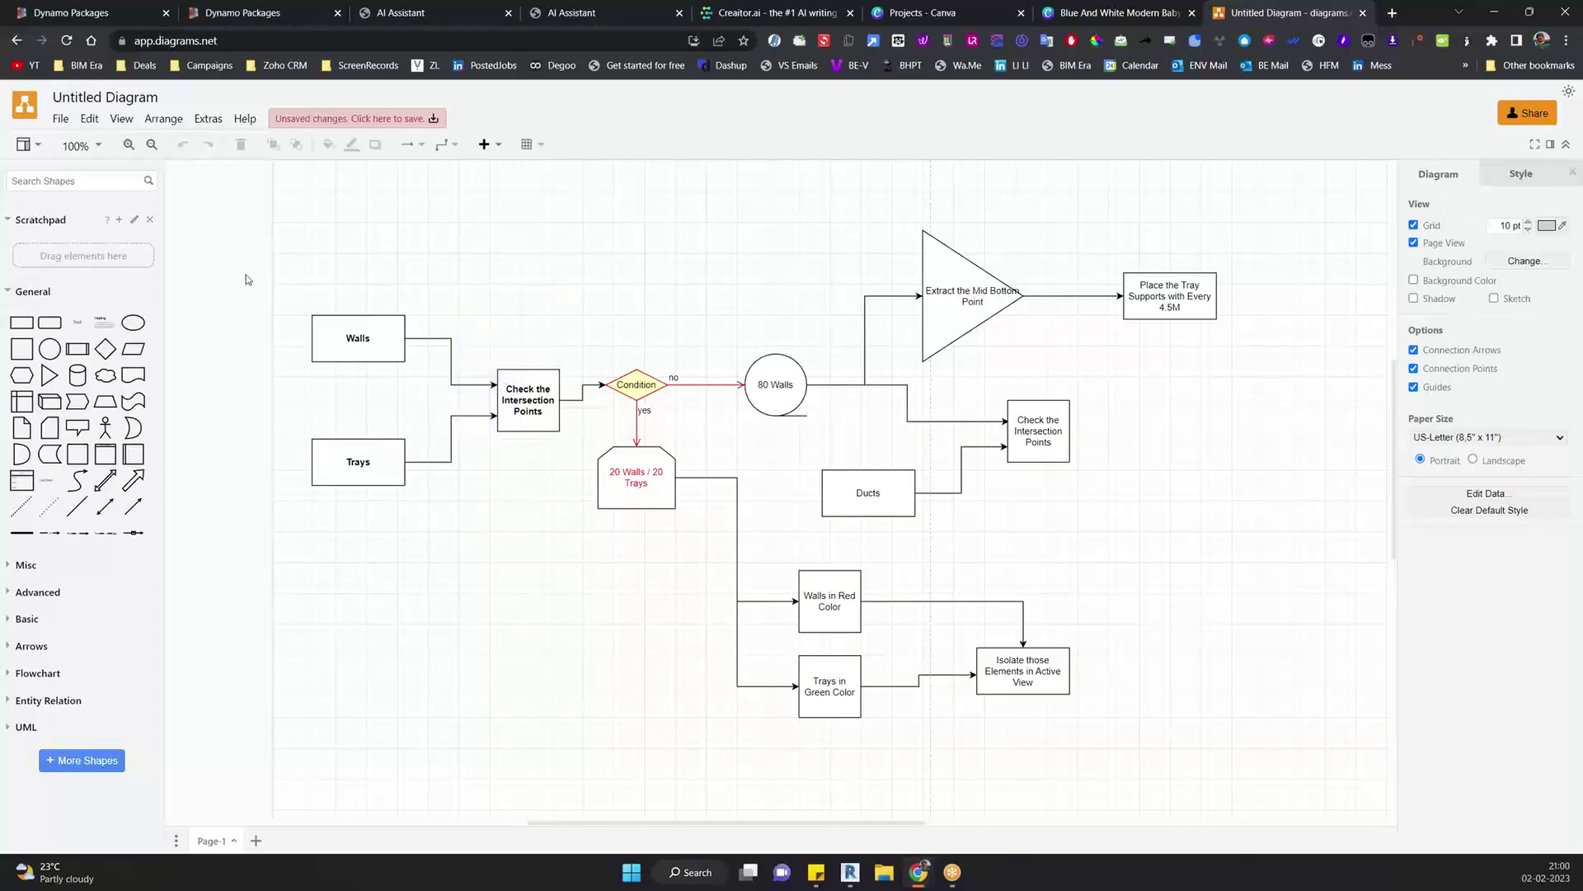
left_click_drag(248, 269, 574, 516)
left_click(530, 522)
left_click_drag(442, 292, 568, 482)
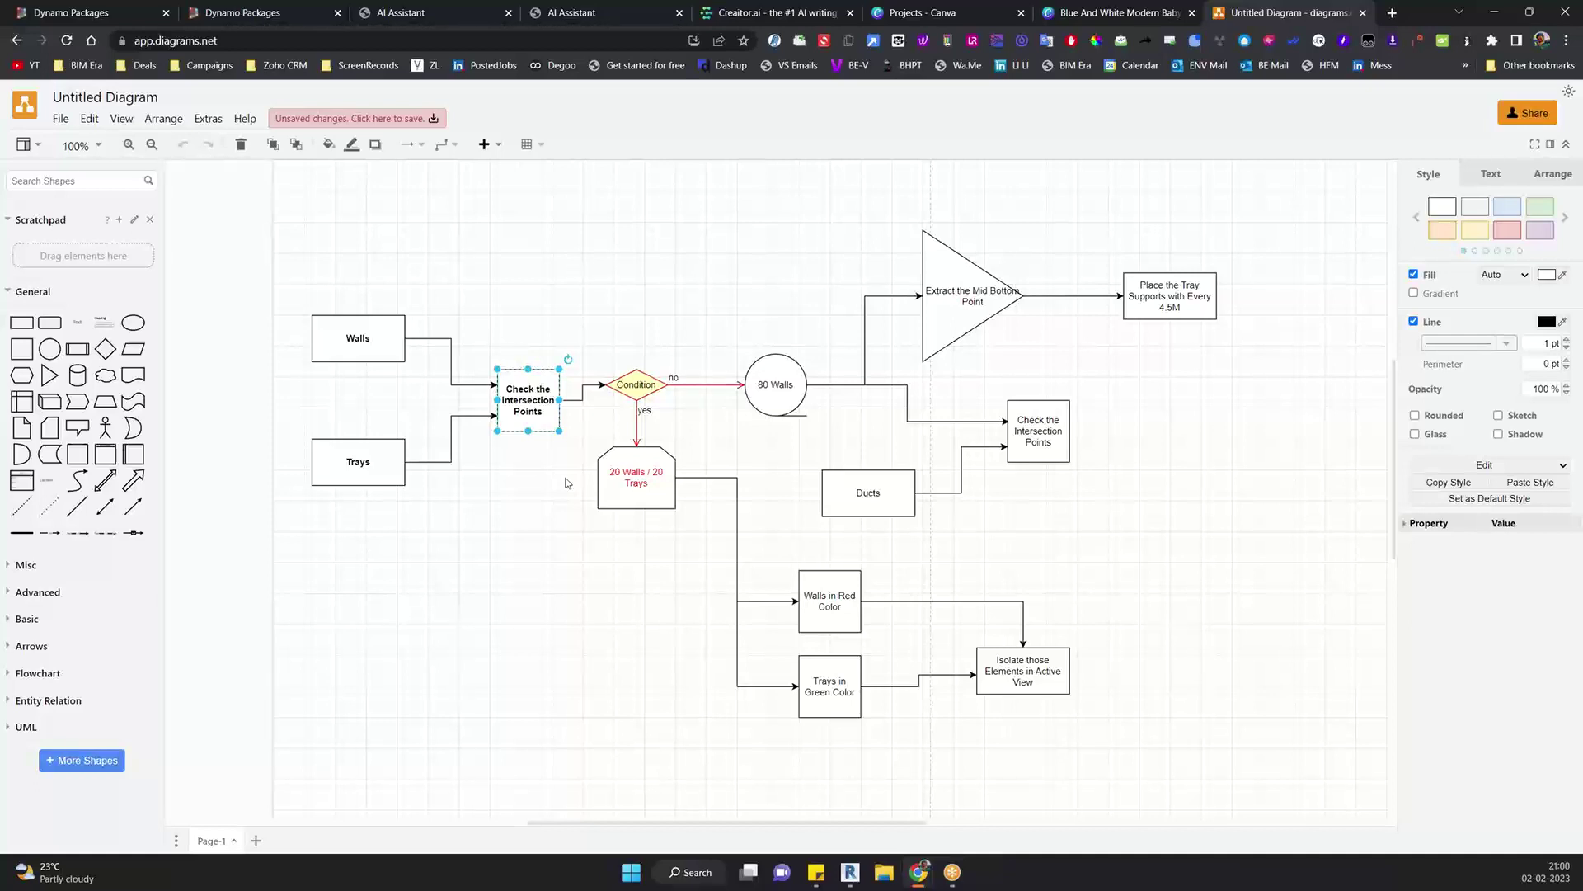
left_click(582, 296)
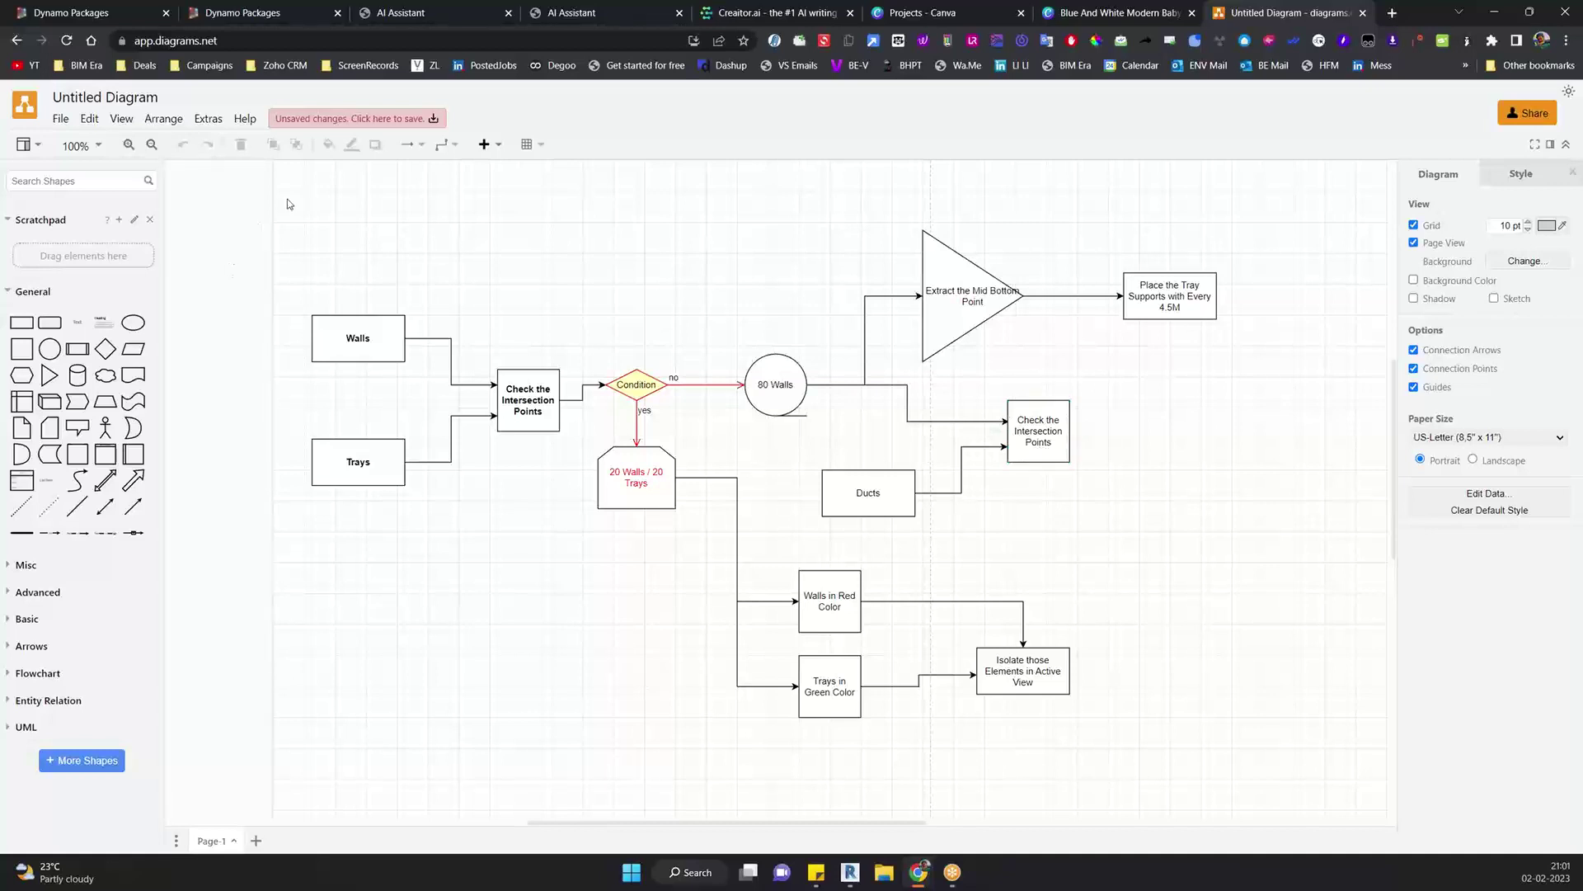
left_click_drag(267, 193, 1312, 757)
left_click(1198, 525)
Add a horizontal container and an untitled container below the flowchart, and link them with an arrow routed into the second container's left side
left_click_drag(134, 454, 497, 740)
left_click_drag(105, 455, 796, 625)
left_click_drag(575, 508, 806, 714)
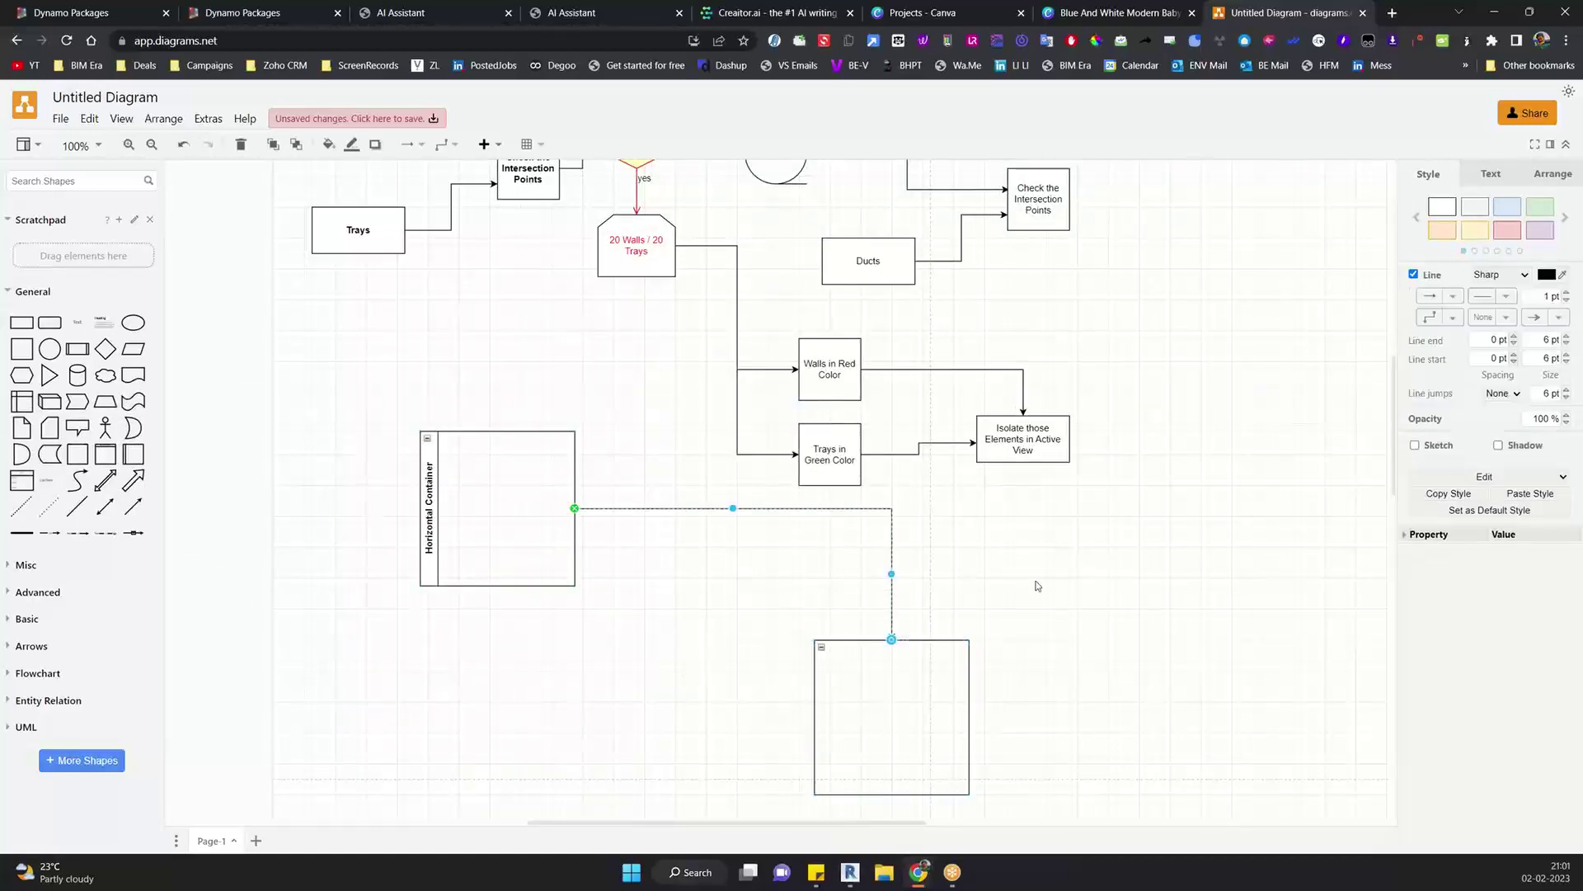
left_click(883, 619)
left_click(891, 569)
left_click_drag(733, 508, 647, 694)
left_click(1105, 659)
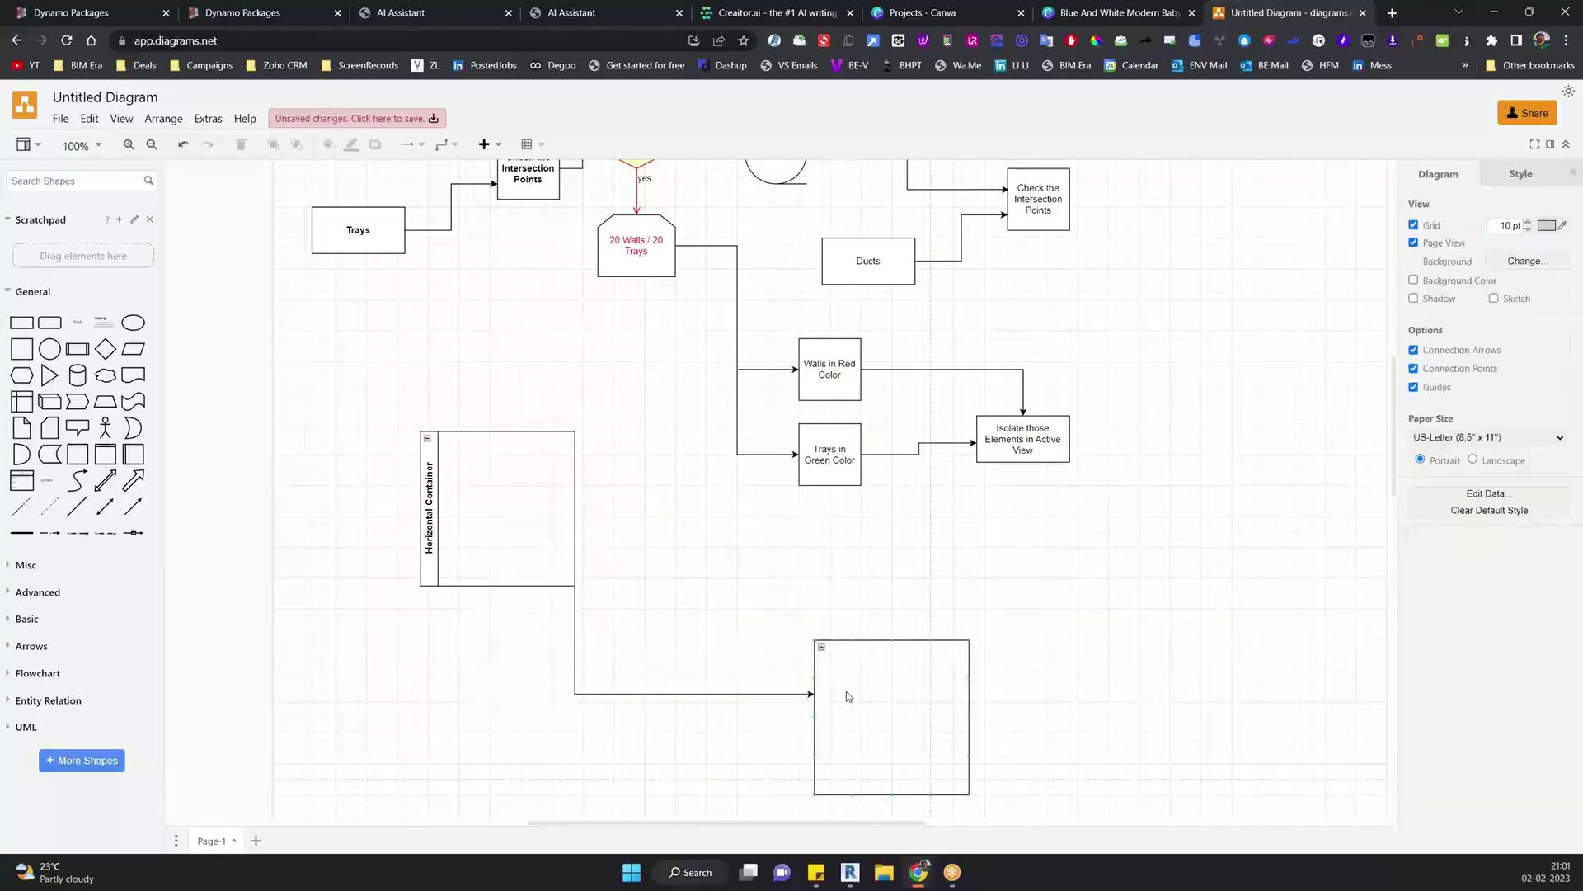
Add the text "Element Count" inside the untitled container
double_click(846, 691)
left_click(843, 692)
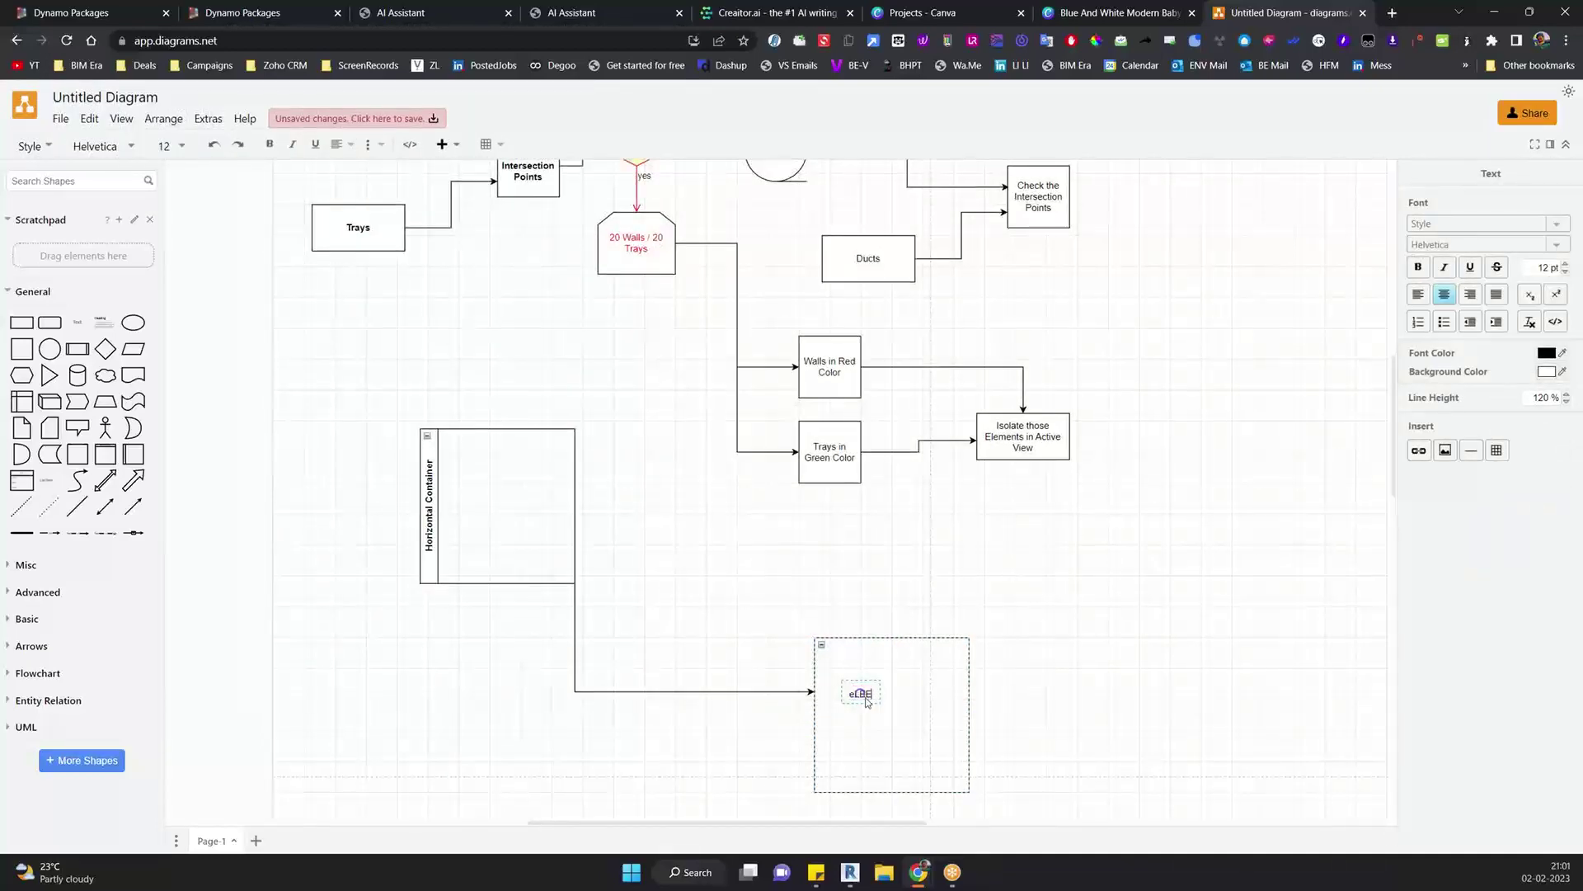
key("Caps_Lock")
type("Element Count")
left_click(1215, 668)
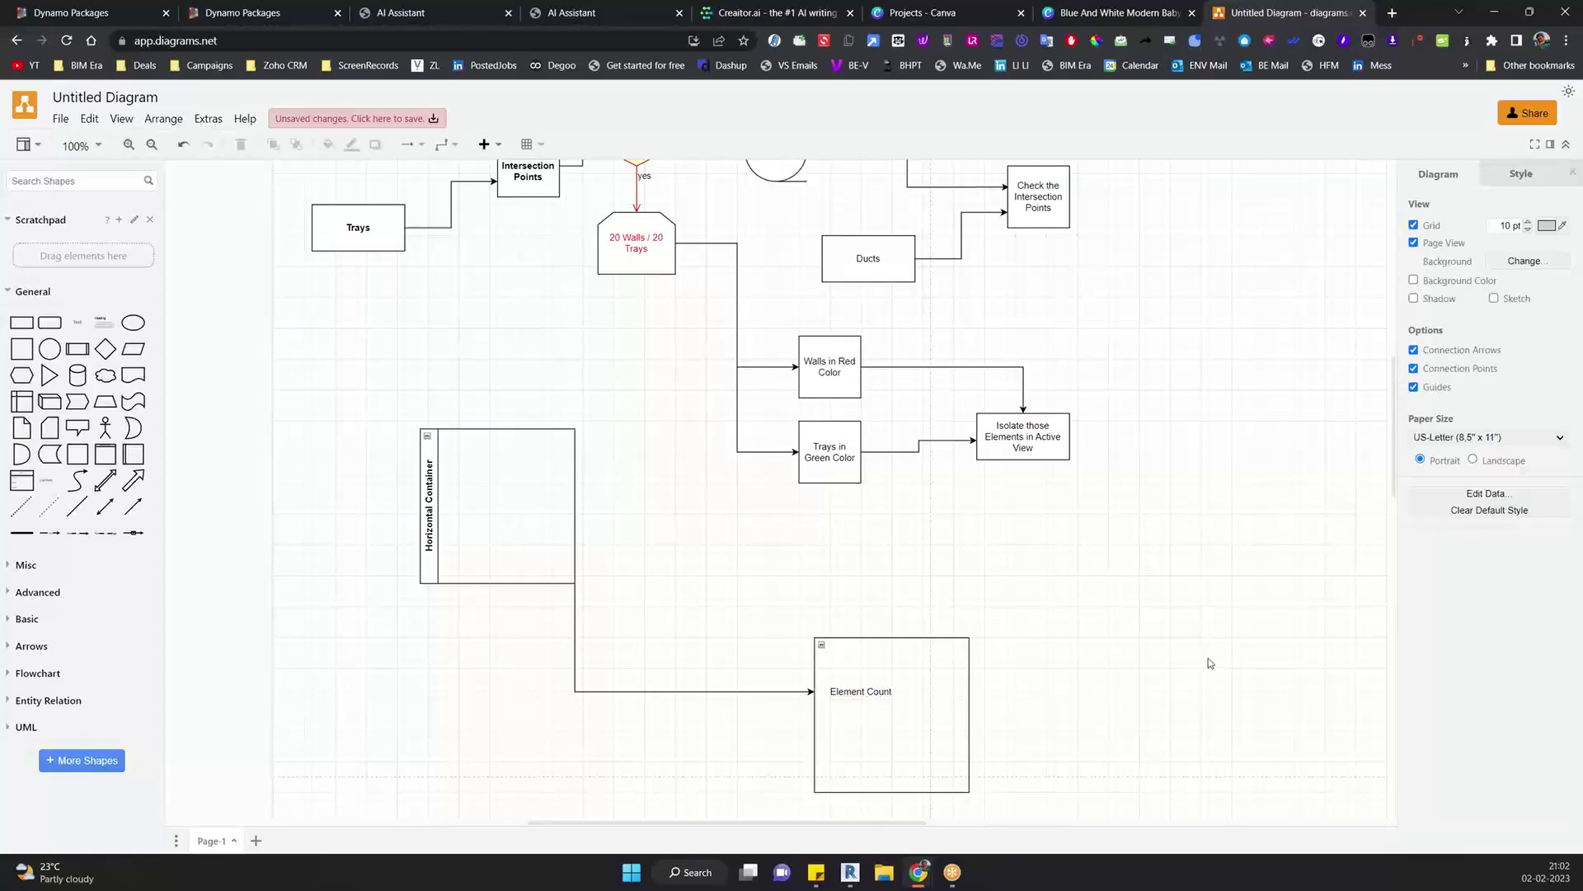
Delete the Element Count text, both containers and the arrow linking them from the area below the flowchart
left_click_drag(1008, 771, 730, 635)
key("Delete")
left_click(970, 688)
key("Delete")
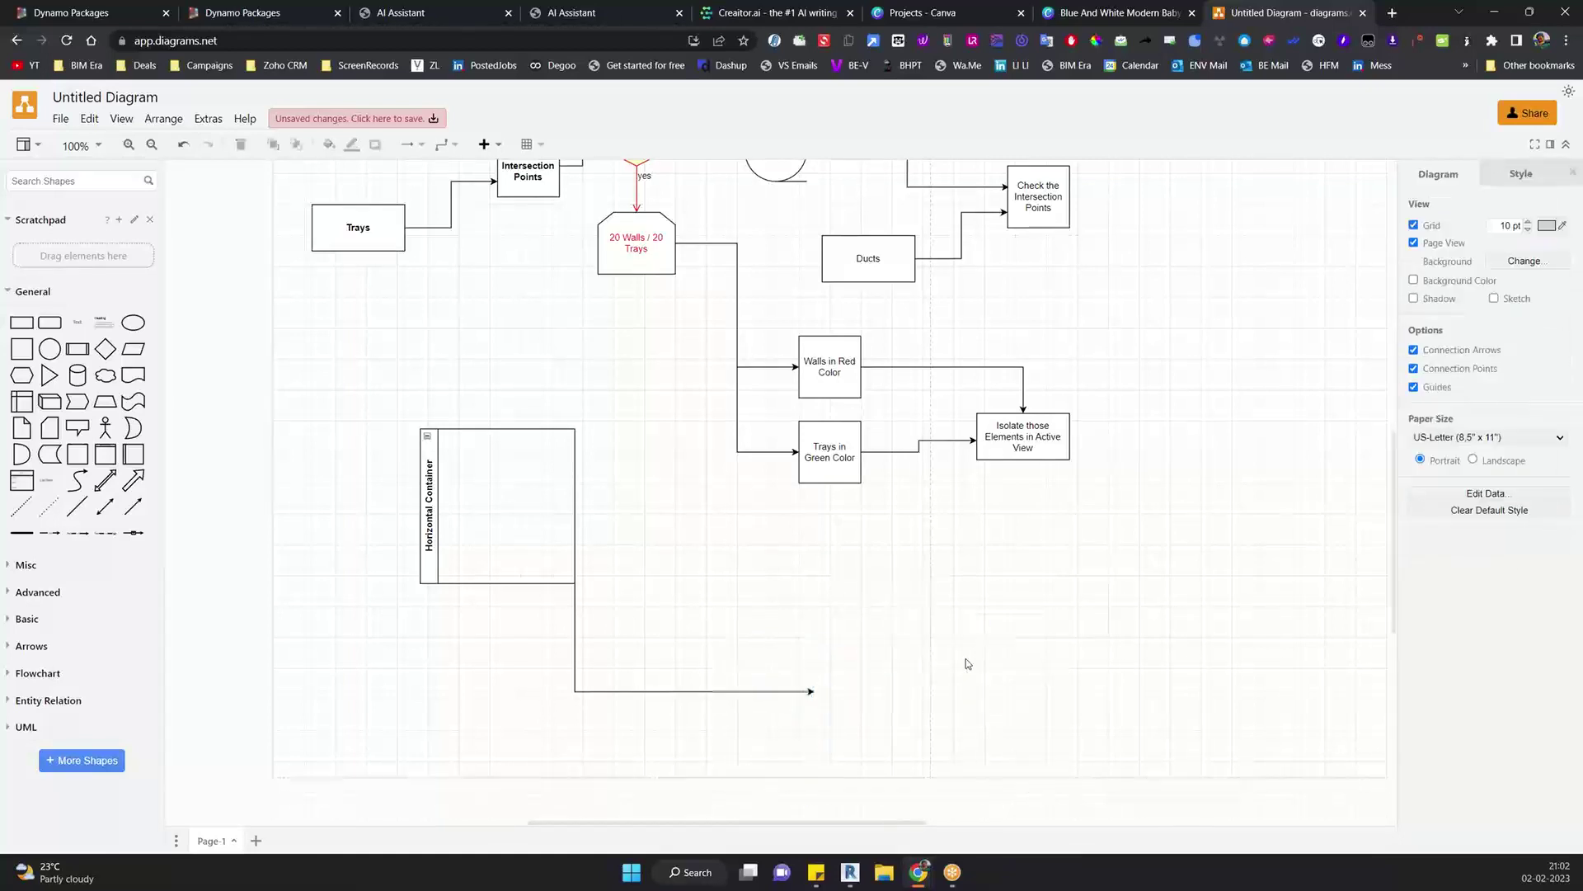
left_click(767, 691)
key("Delete")
left_click(573, 581)
key("Delete")
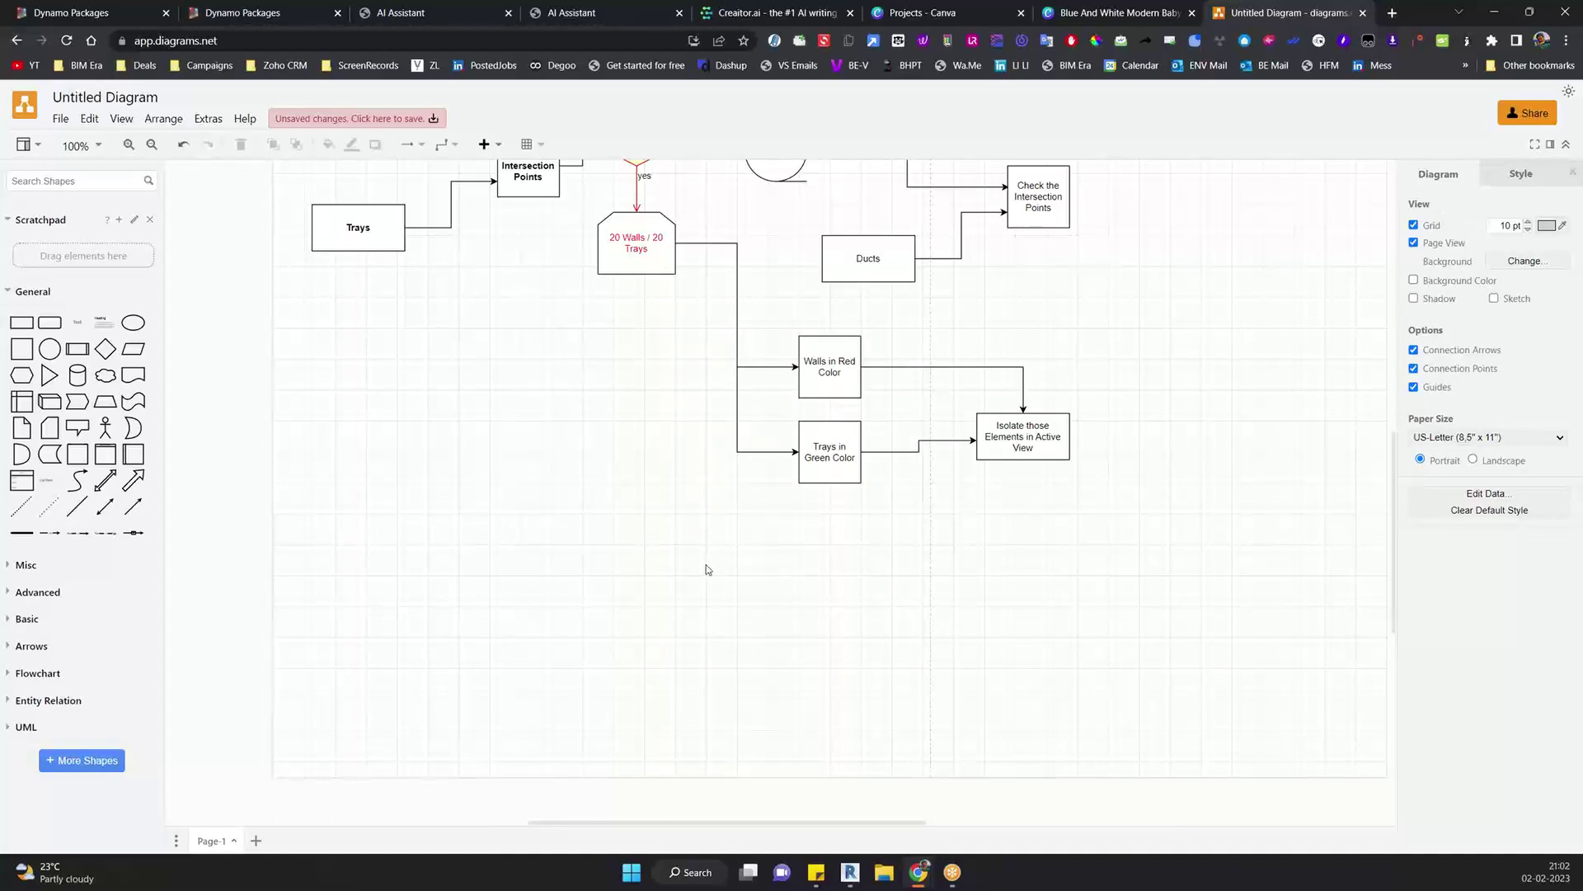
Review the flowchart's Walls and Trays boxes, the first Check the Intersection Points box and the Condition diamond, selecting each group
scroll(707, 569, "up", 3)
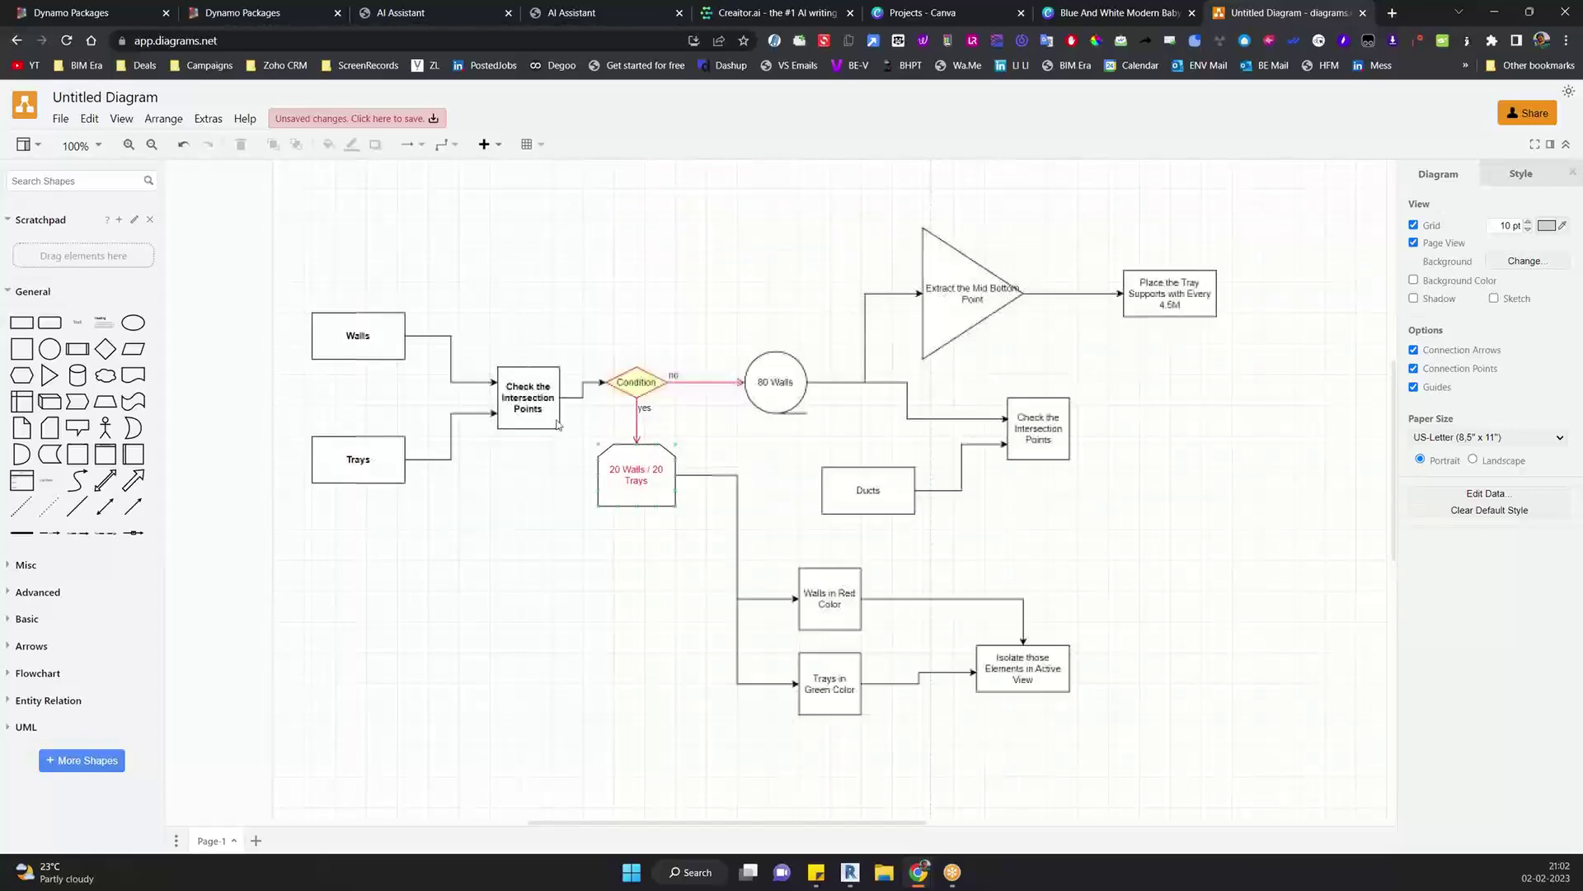
left_click_drag(569, 277, 507, 508)
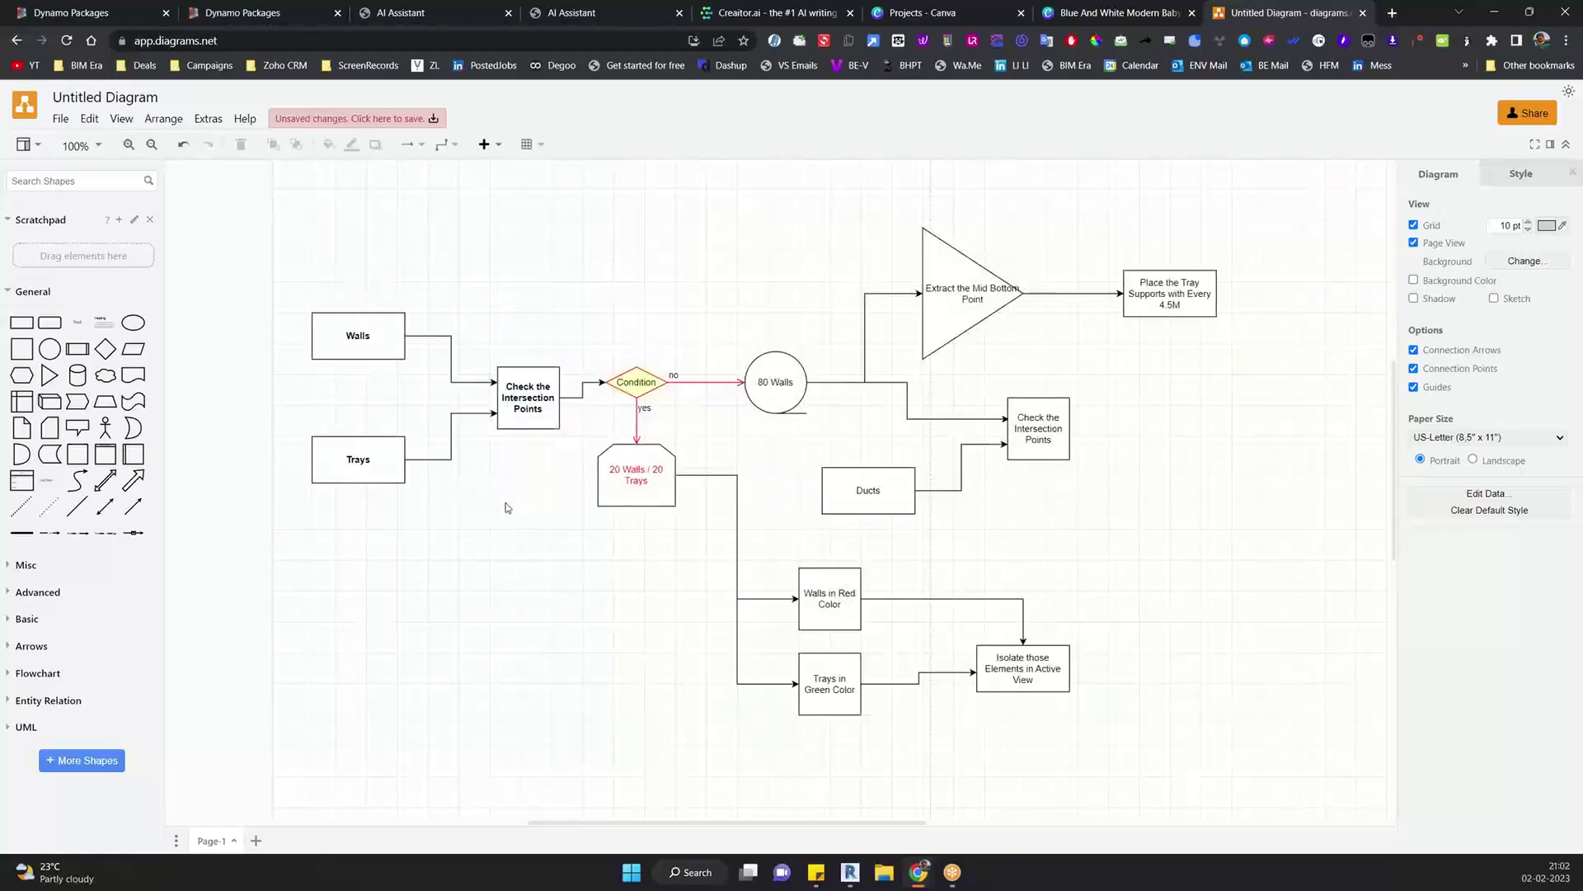
left_click_drag(437, 209, 314, 571)
left_click_drag(591, 245, 498, 491)
left_click_drag(698, 270, 600, 571)
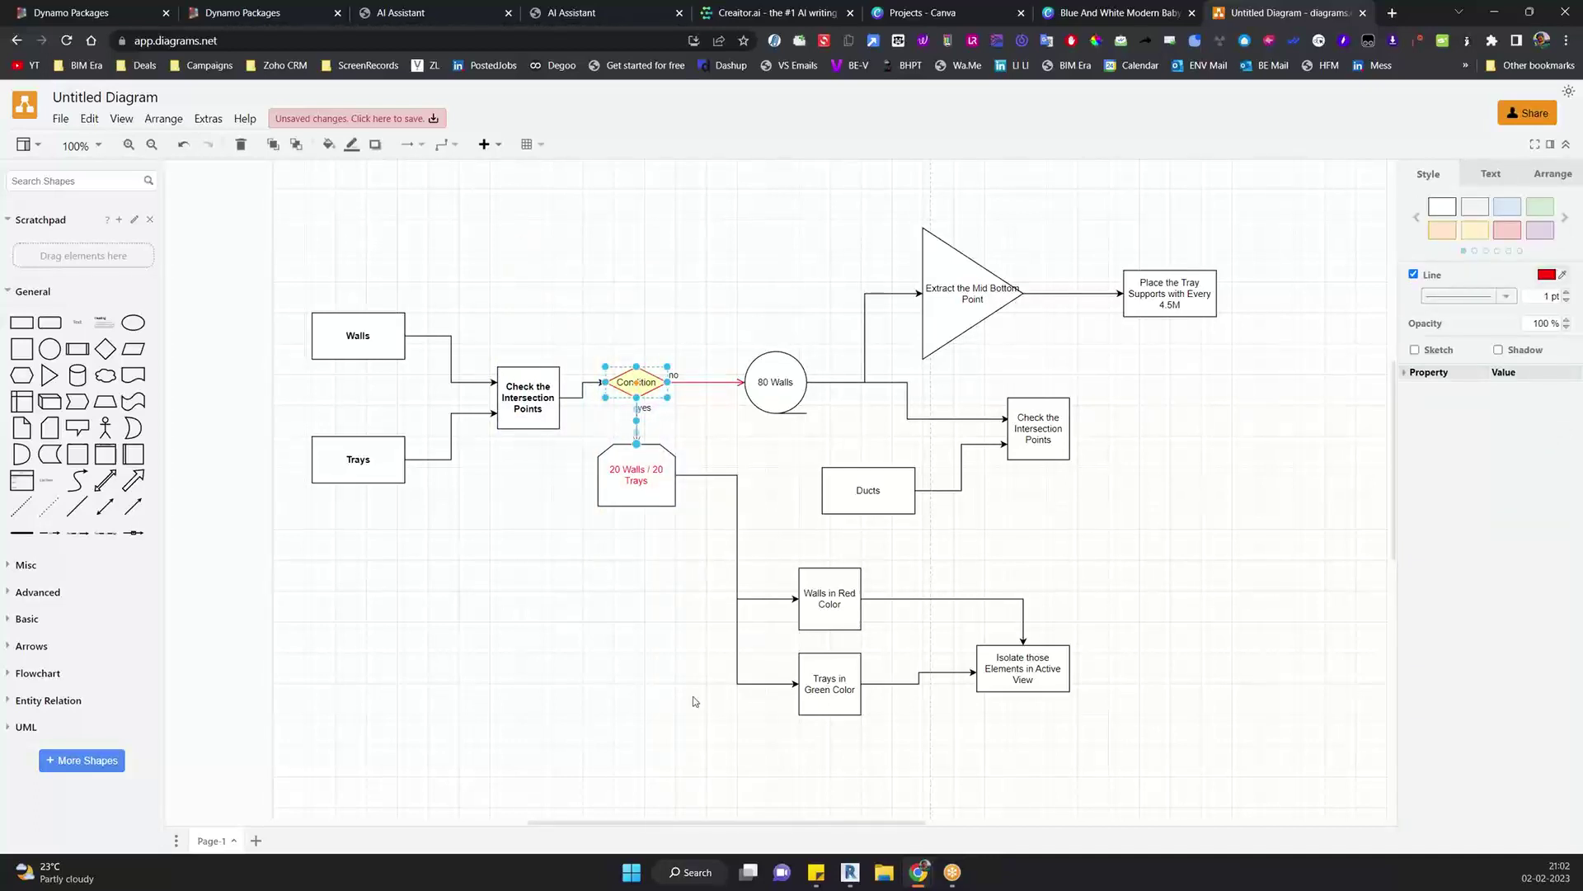
Switch to the AI Assistant page listing the visual programming concepts and examine the Interface Design line, leaving nothing highlighted
mouse_move(922, 874)
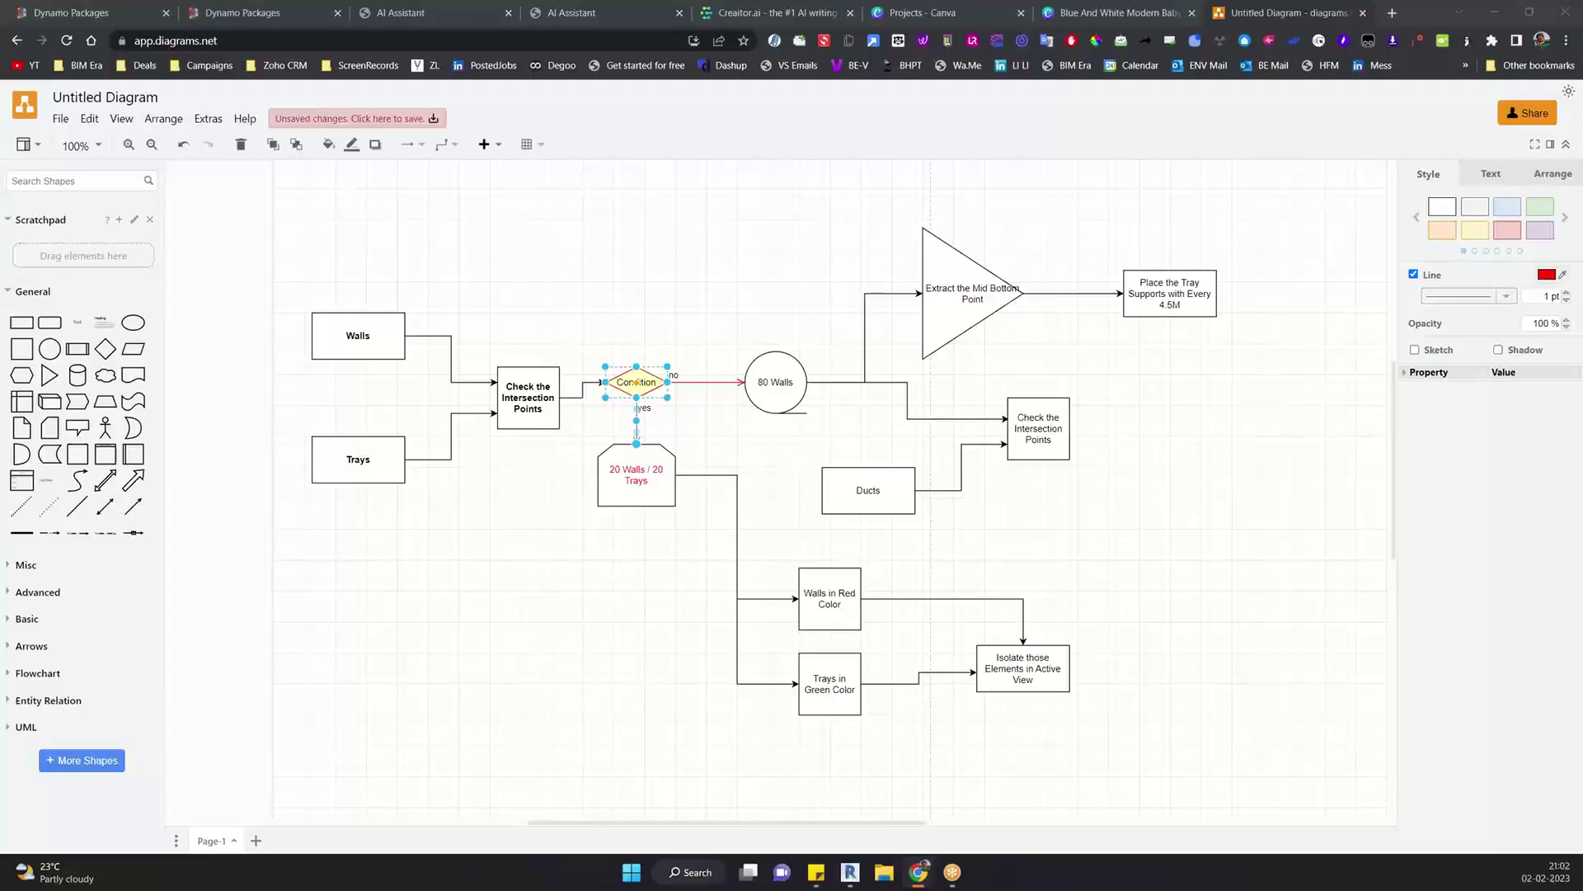
left_click(571, 16)
left_click(470, 16)
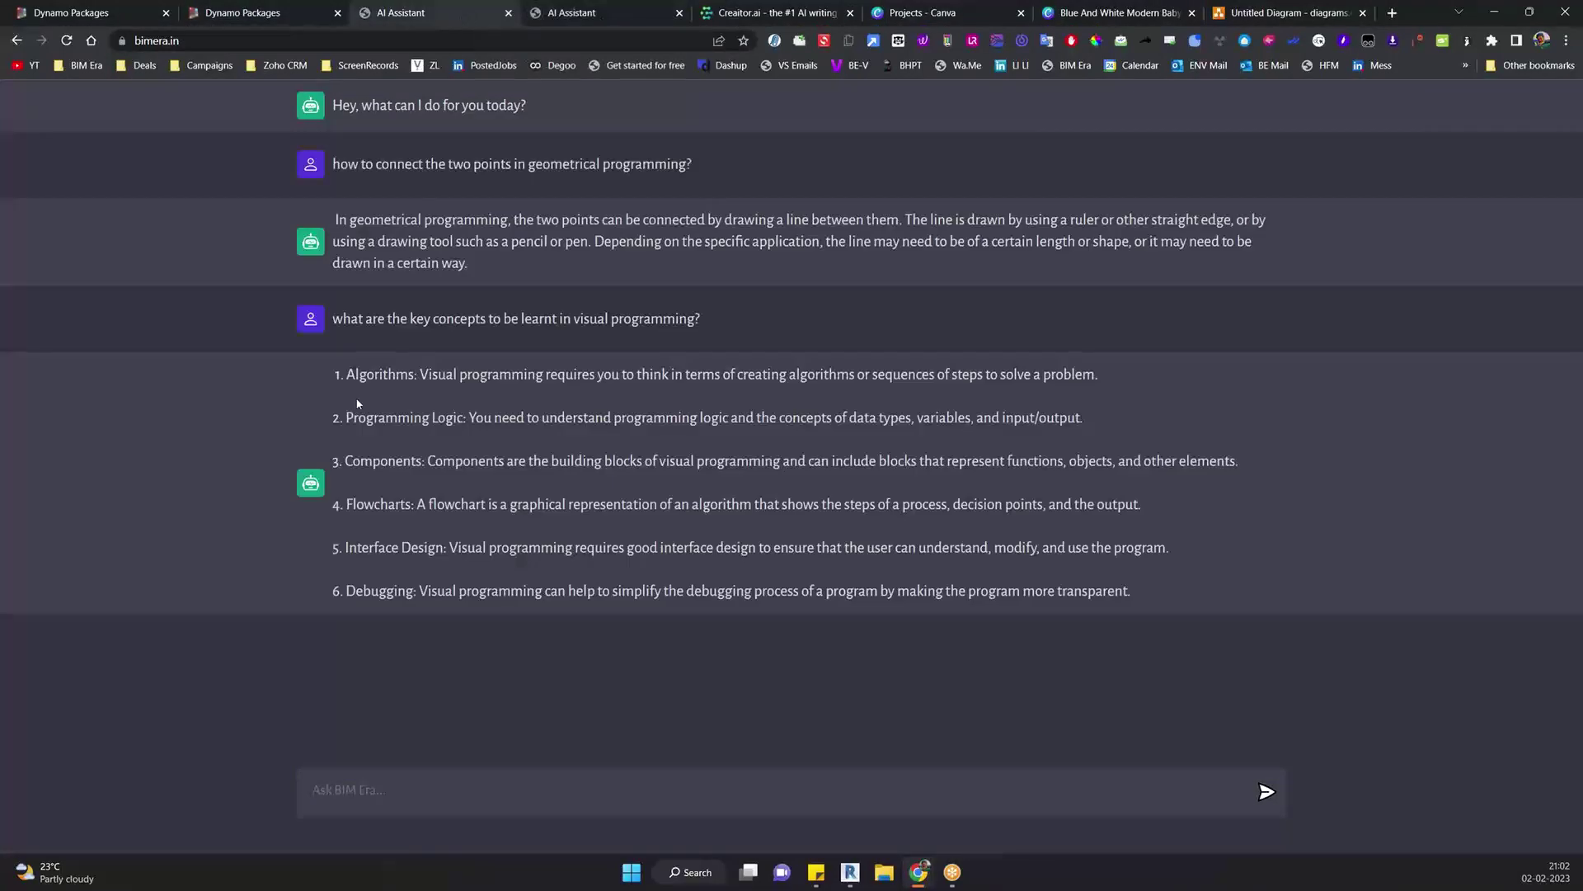
left_click_drag(381, 547, 651, 547)
left_click(651, 547)
left_click_drag(1171, 549, 345, 548)
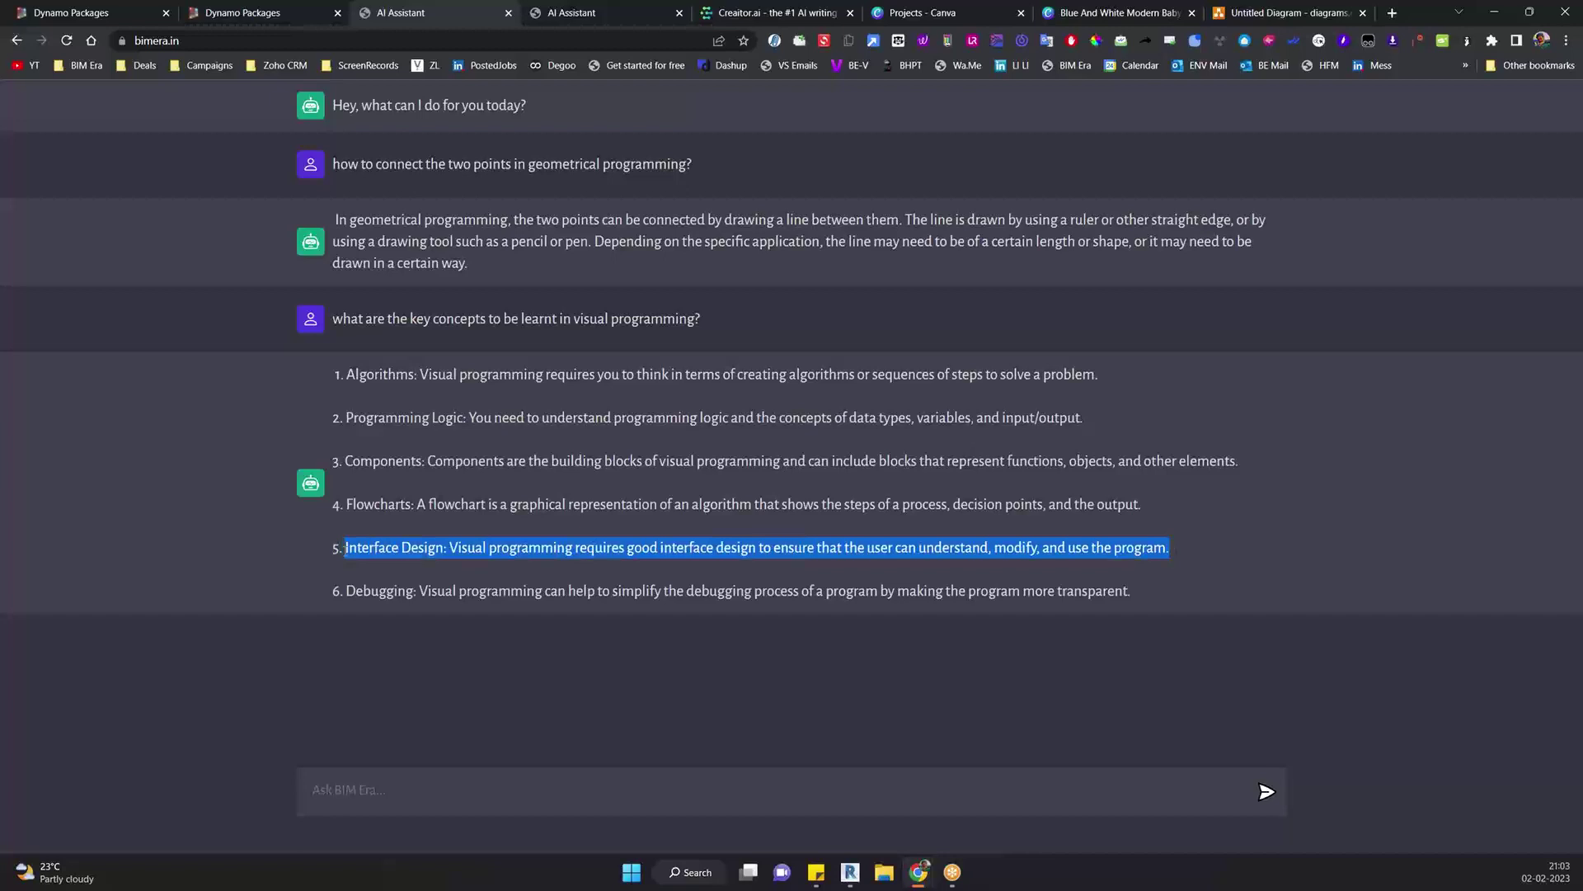
left_click(399, 39)
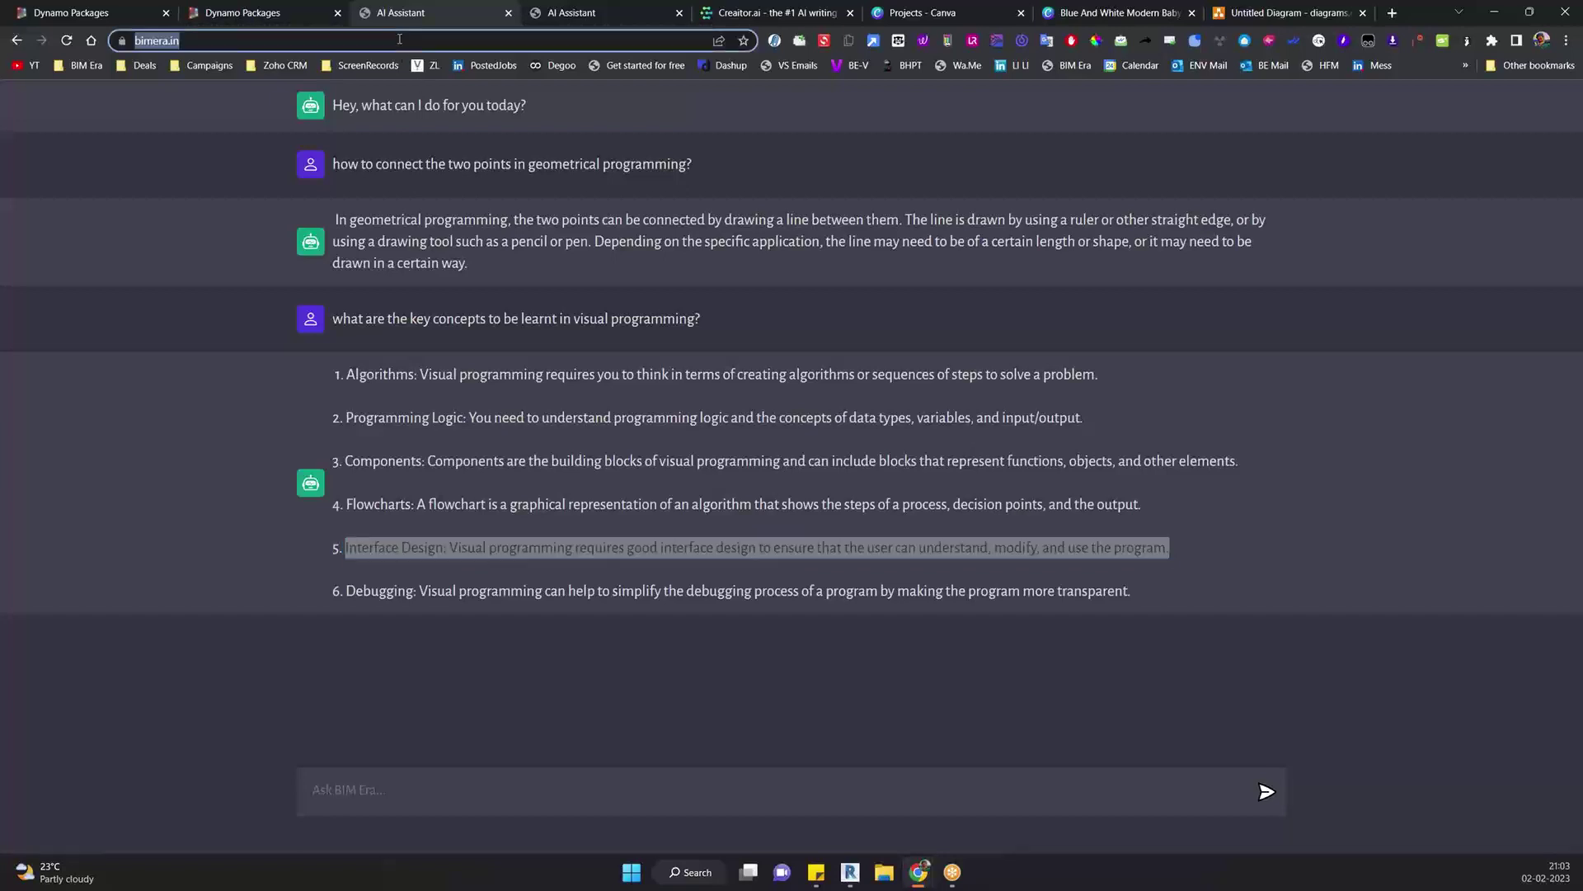
left_click(399, 40)
key("ctrl+a")
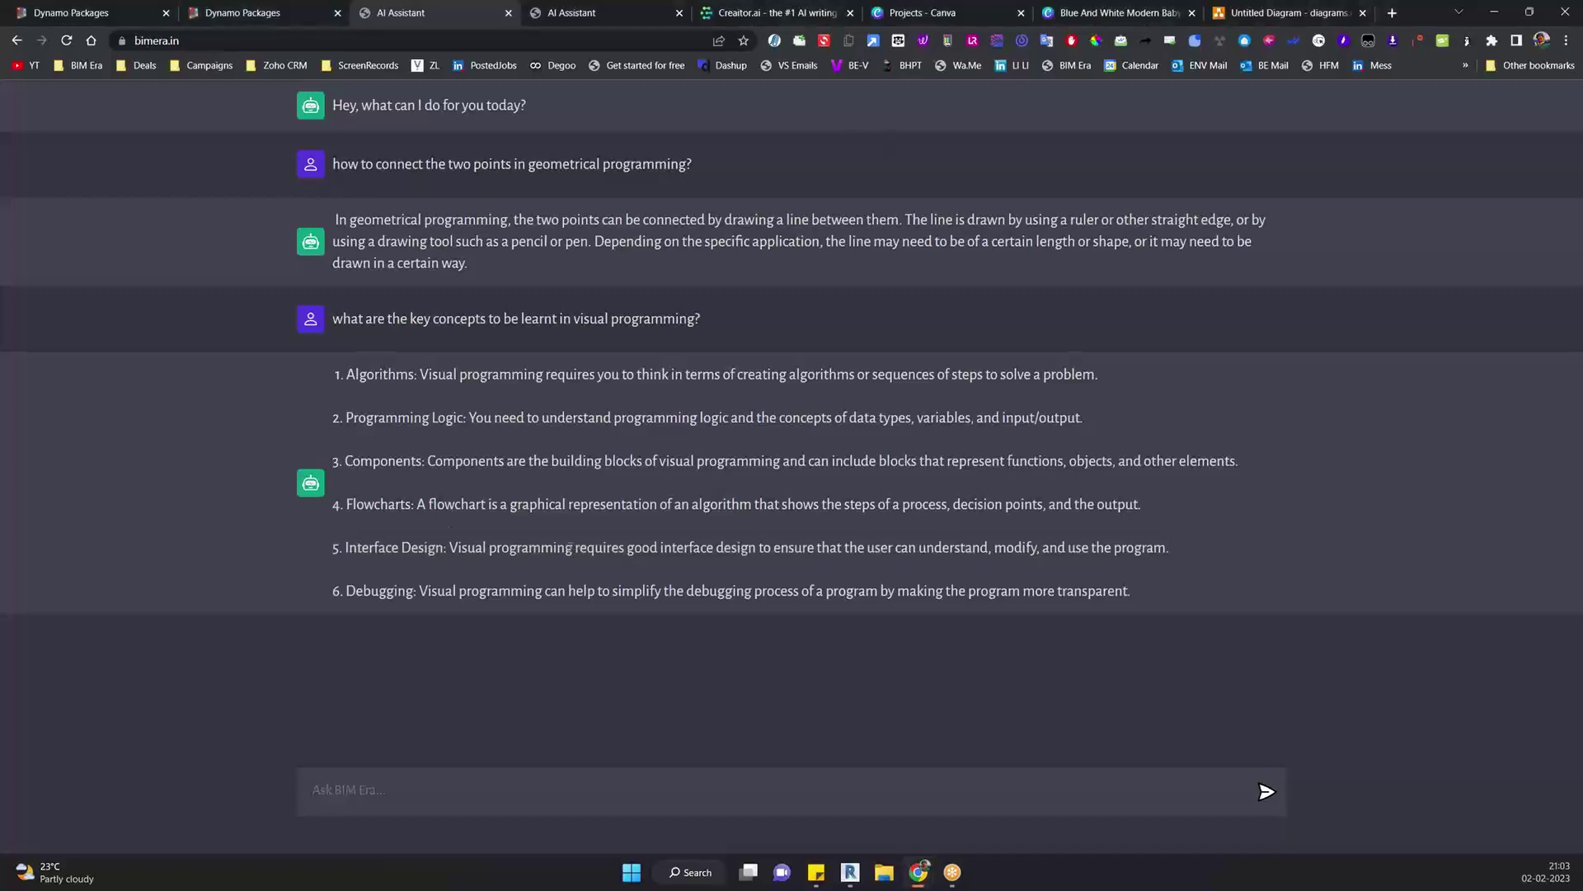
left_click_drag(485, 548, 876, 548)
left_click_drag(1079, 537, 1226, 559)
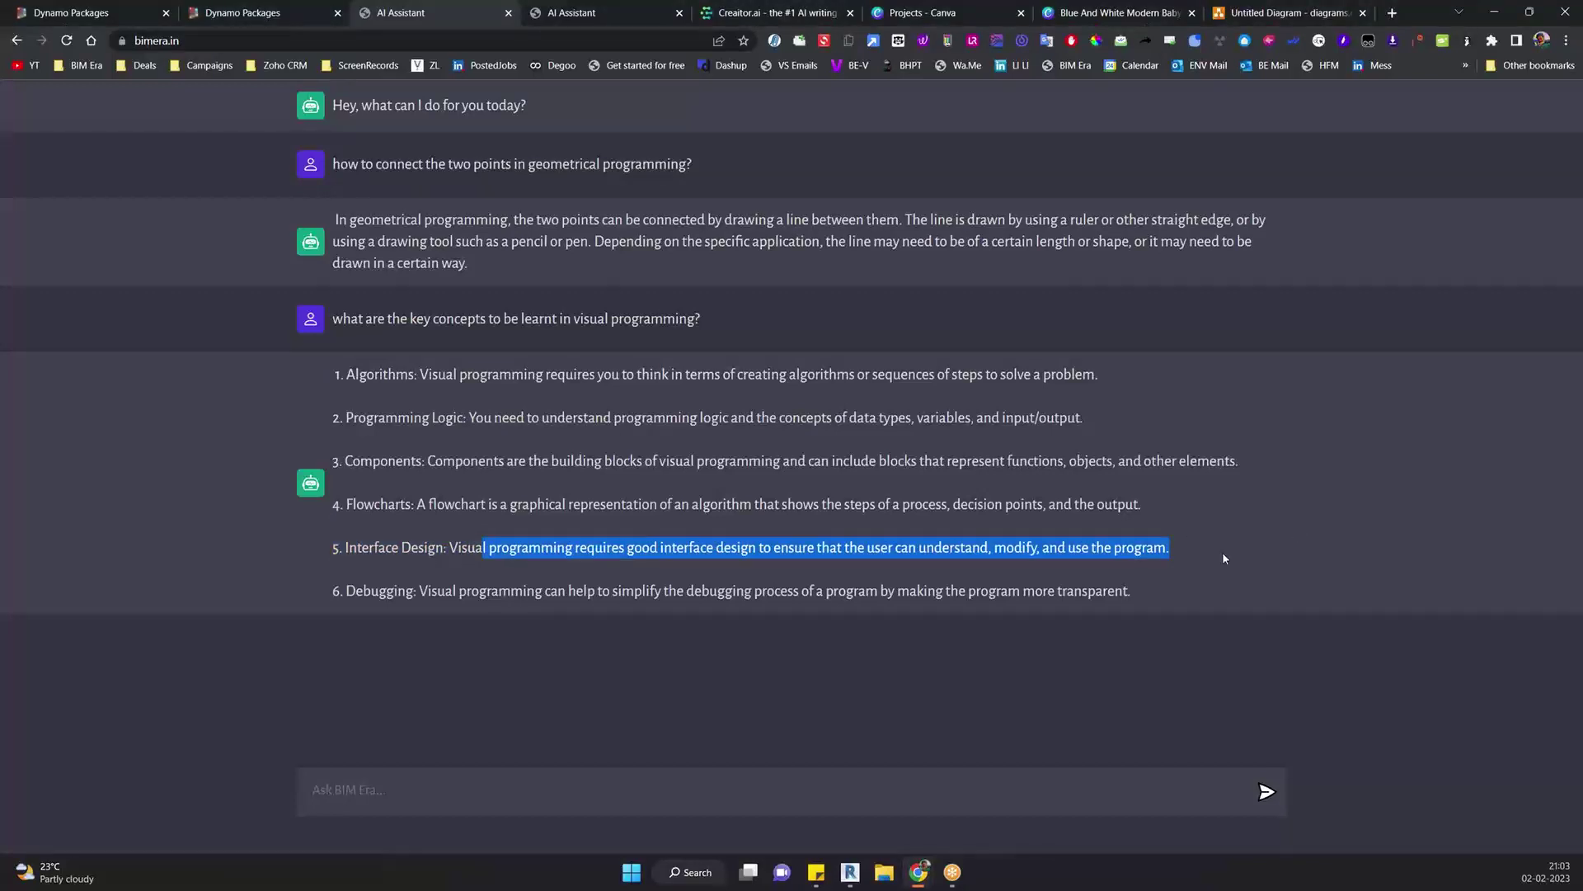
left_click(1224, 558)
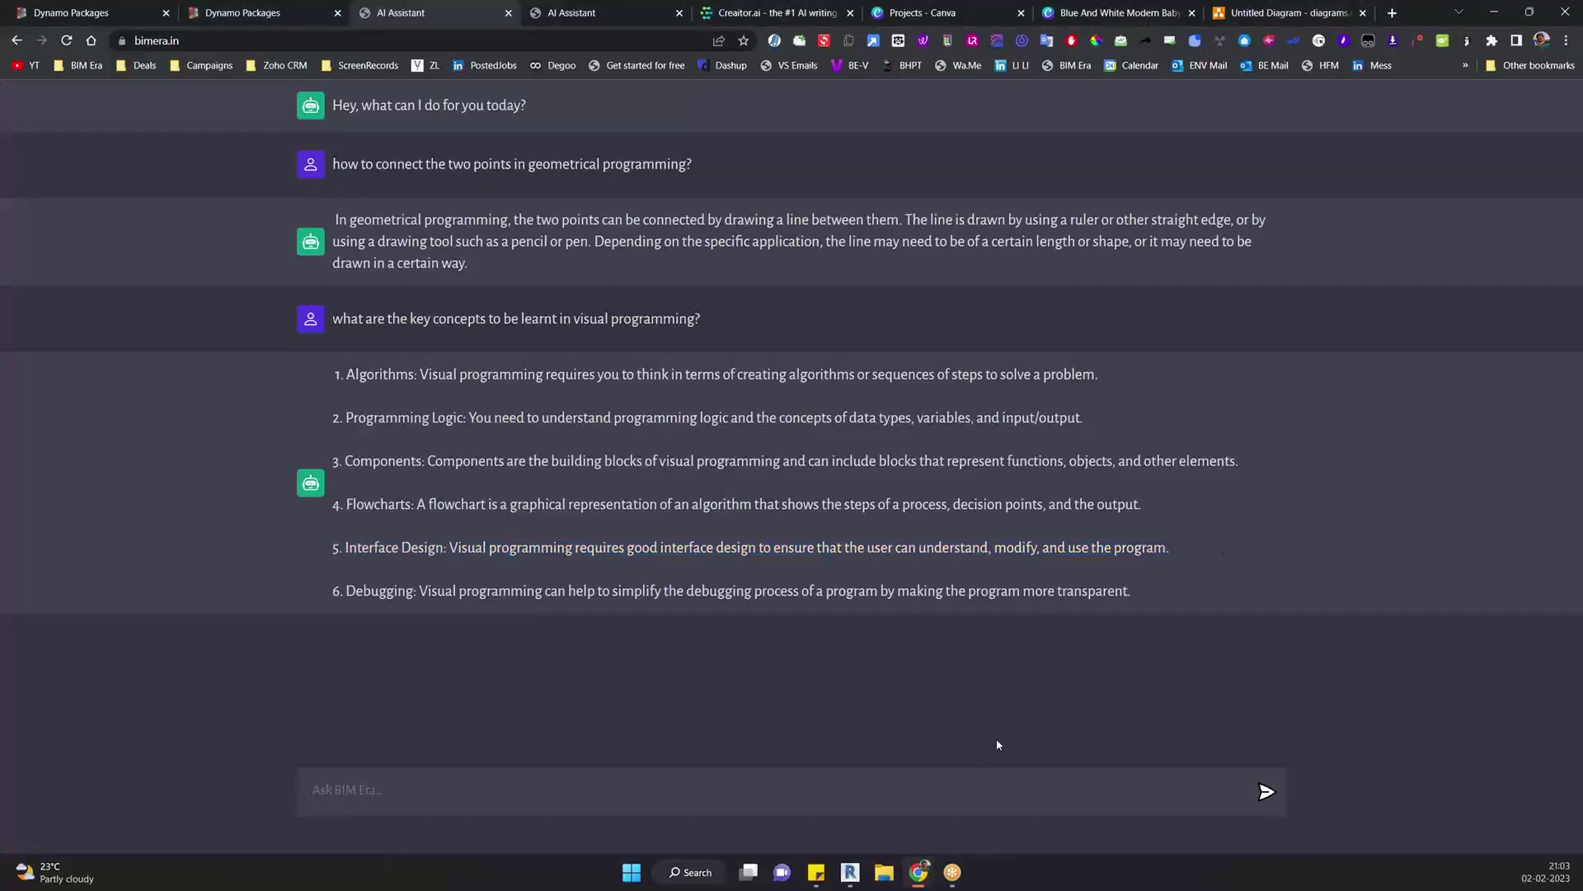
Switch to Dynamo, close the open Home workspace and start a new one
mouse_move(850, 872)
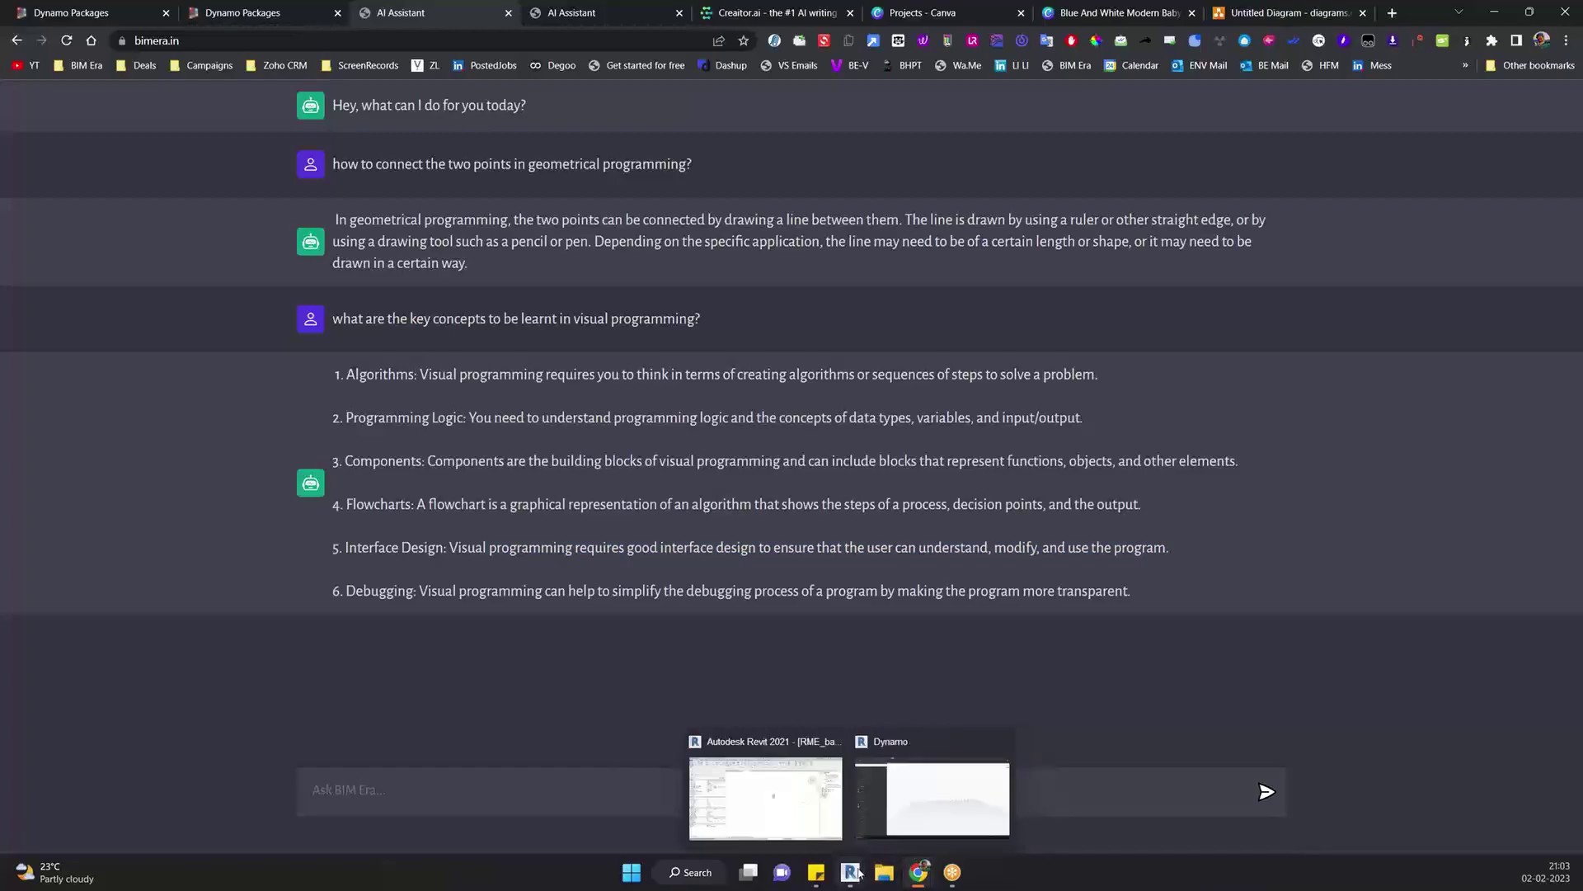
left_click(902, 817)
left_click(510, 71)
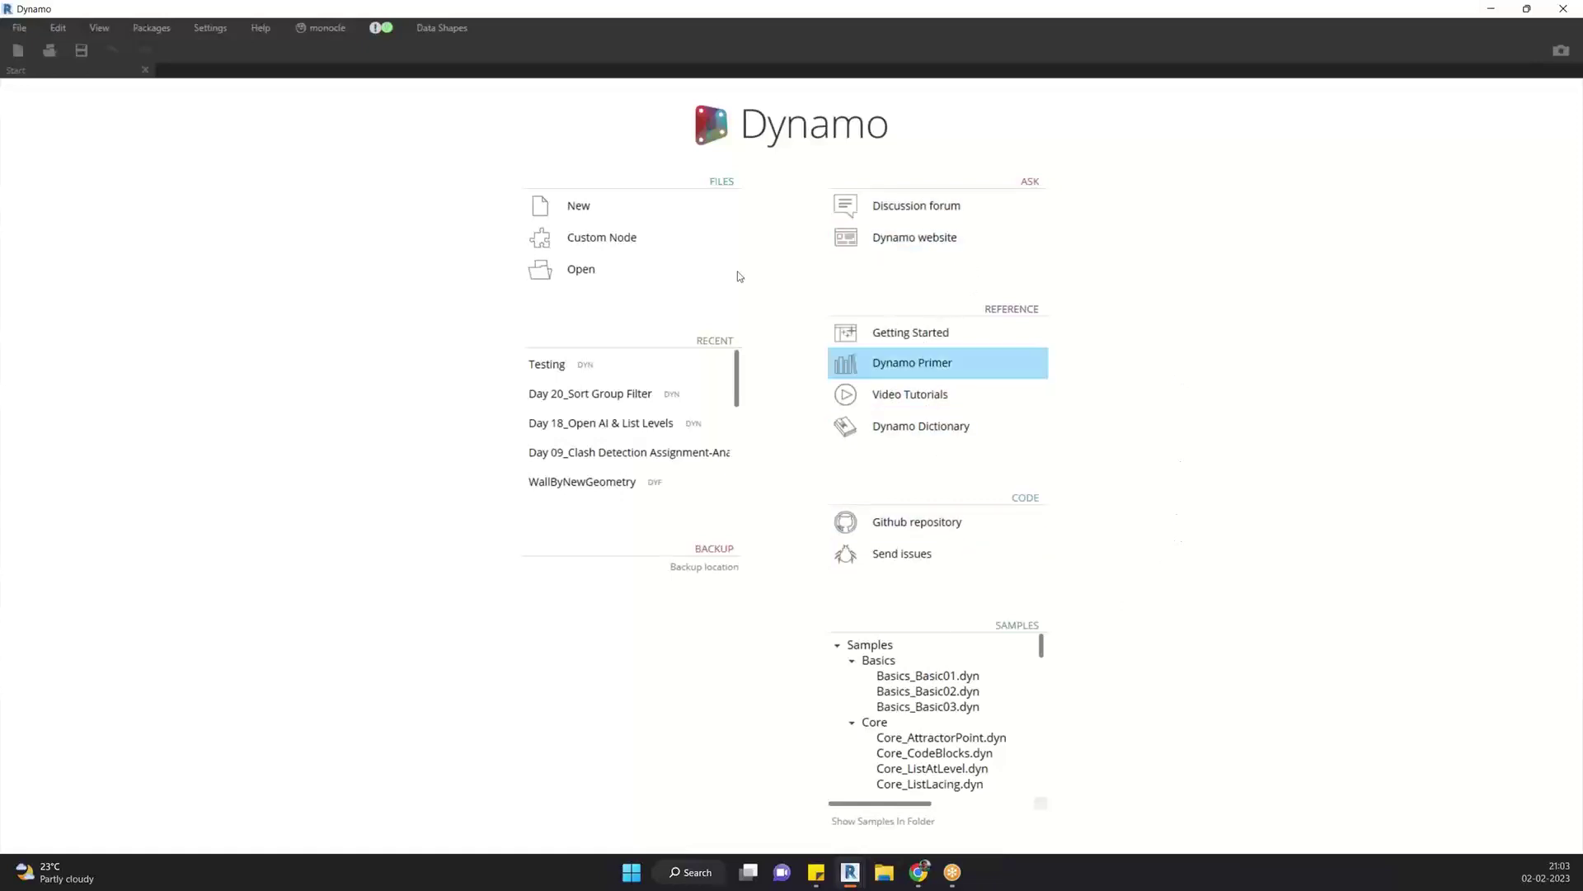
left_click(611, 212)
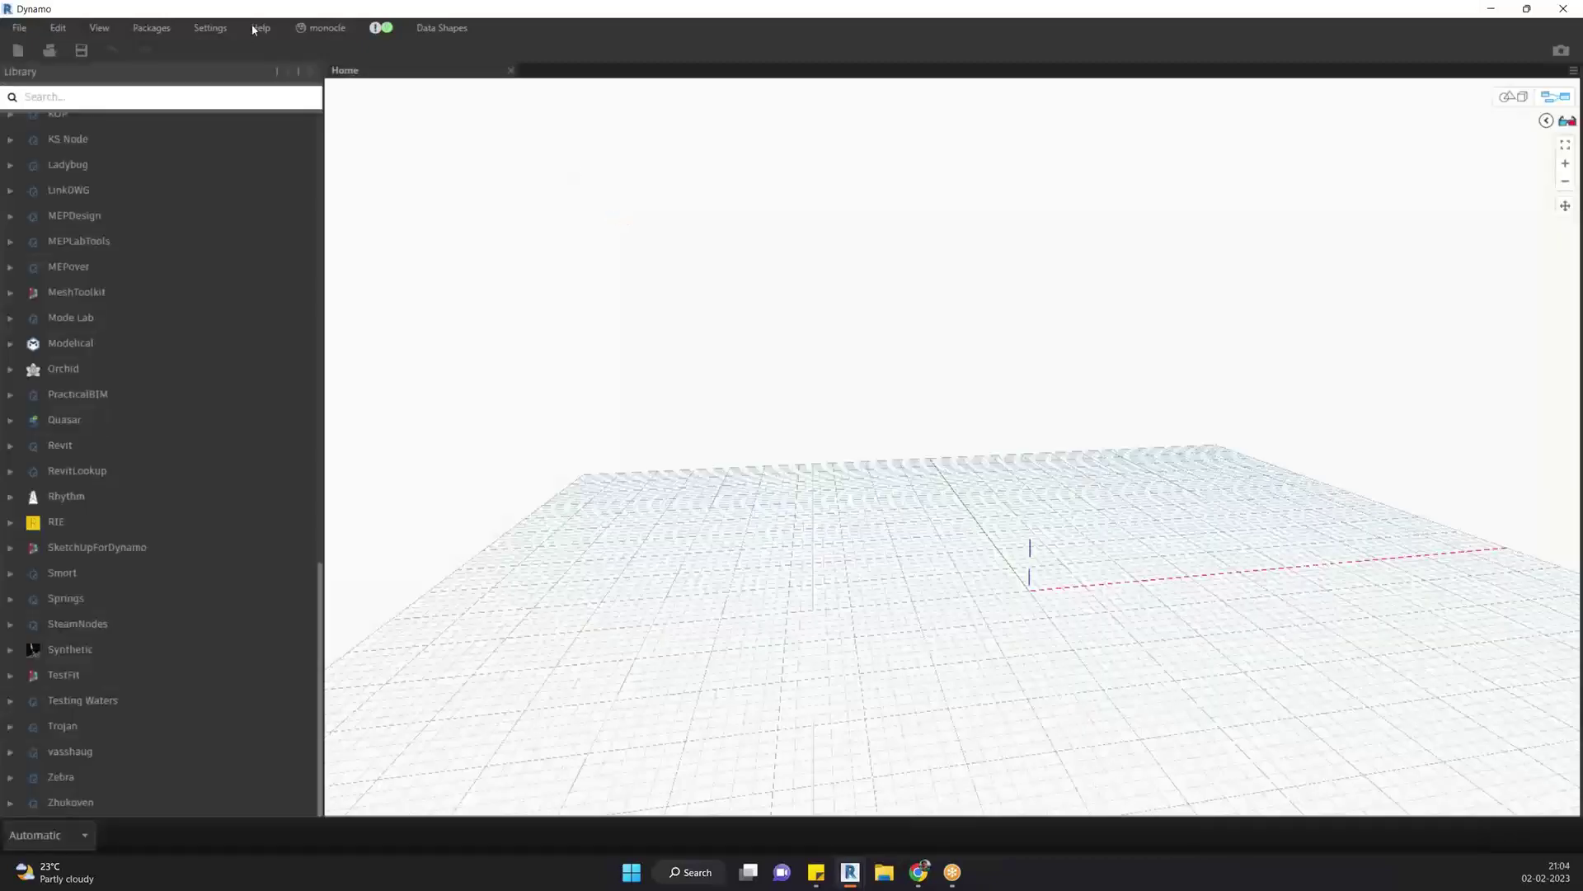
Look through Dynamo's command groups, from the file and view commands to the monocle options, and minimize its window
left_click(18, 30)
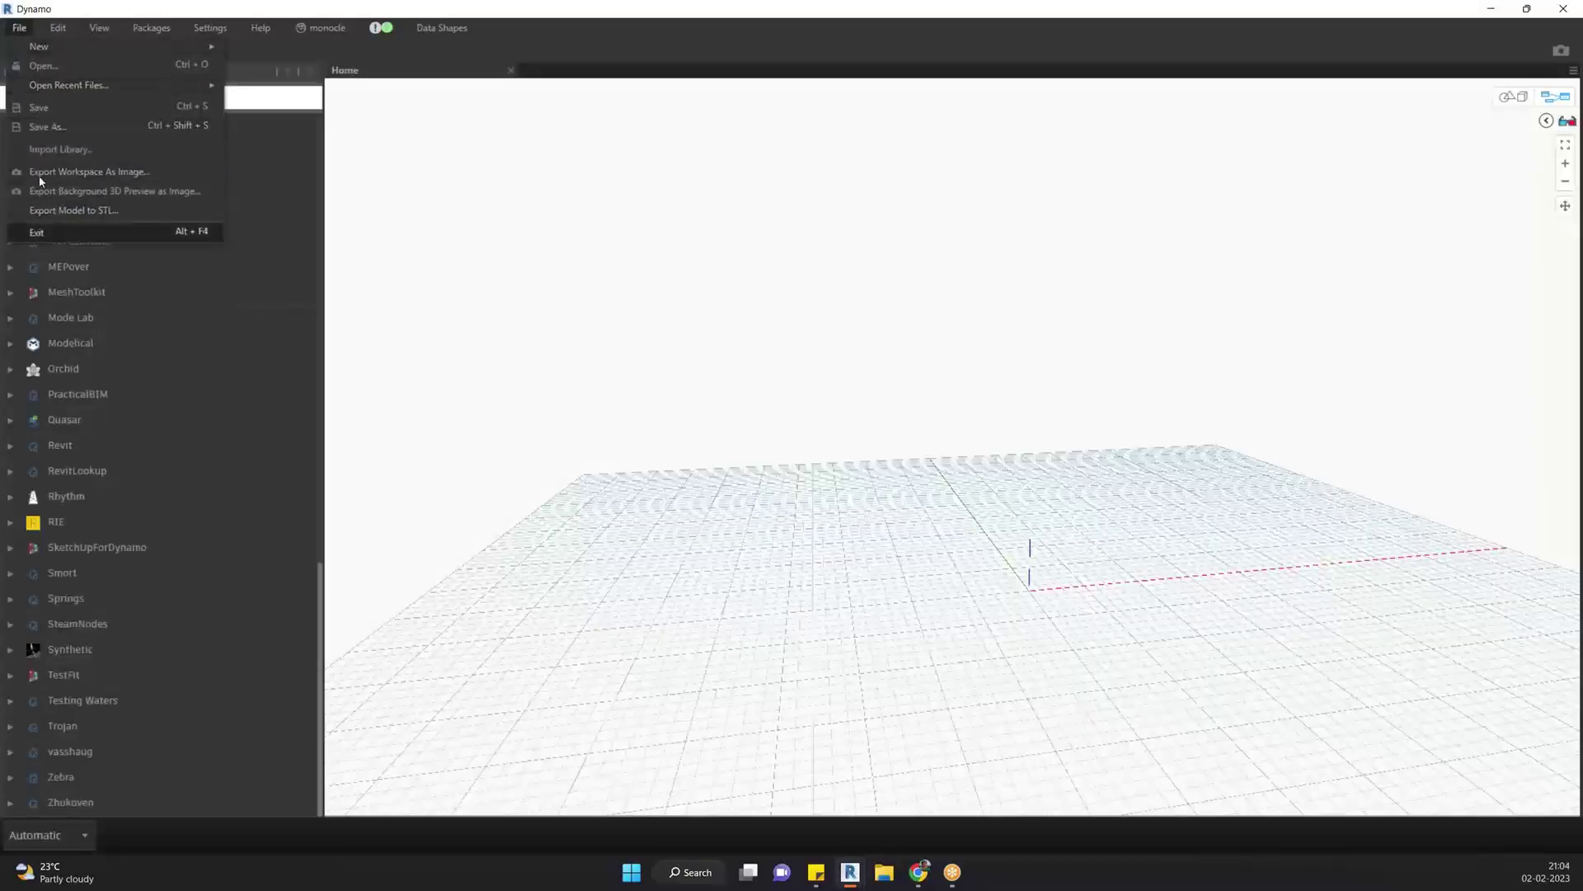
left_click(19, 28)
left_click(61, 30)
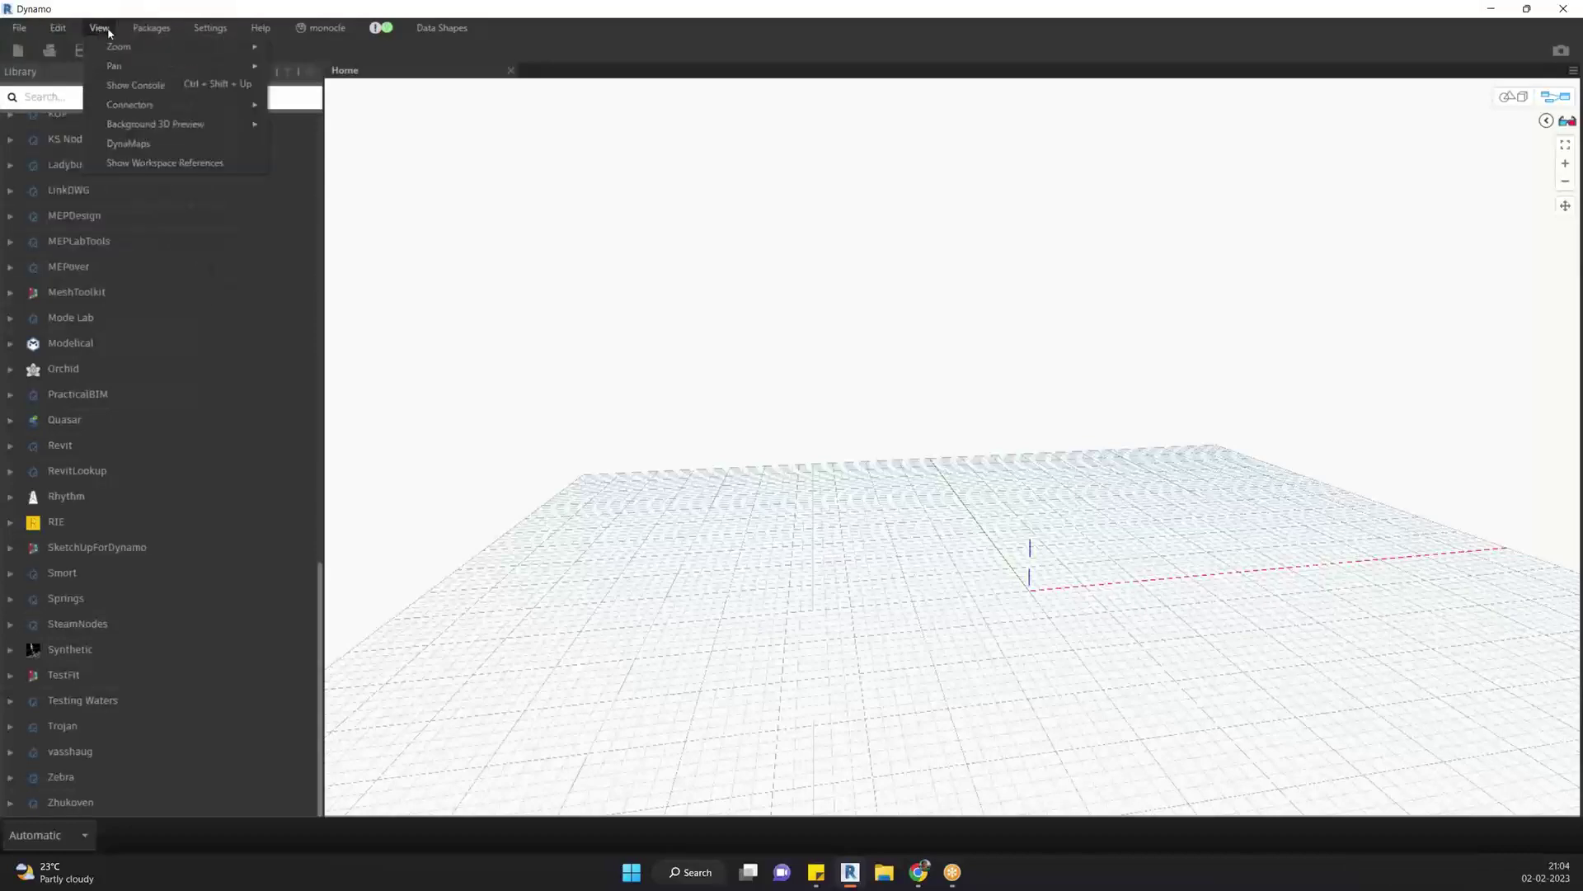
mouse_move(201, 30)
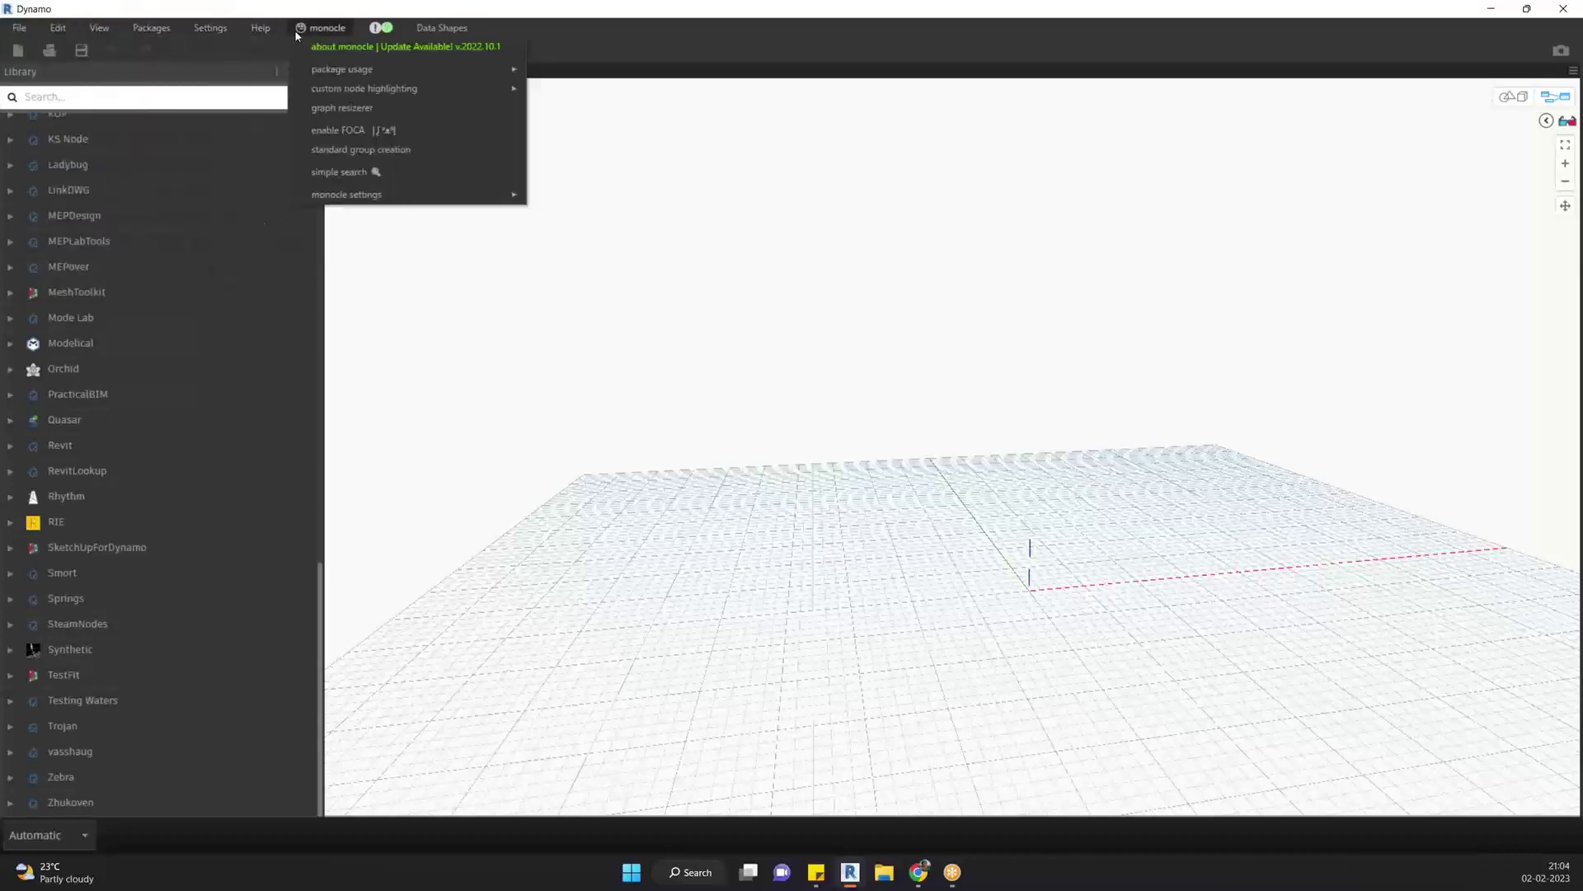
mouse_move(2, 37)
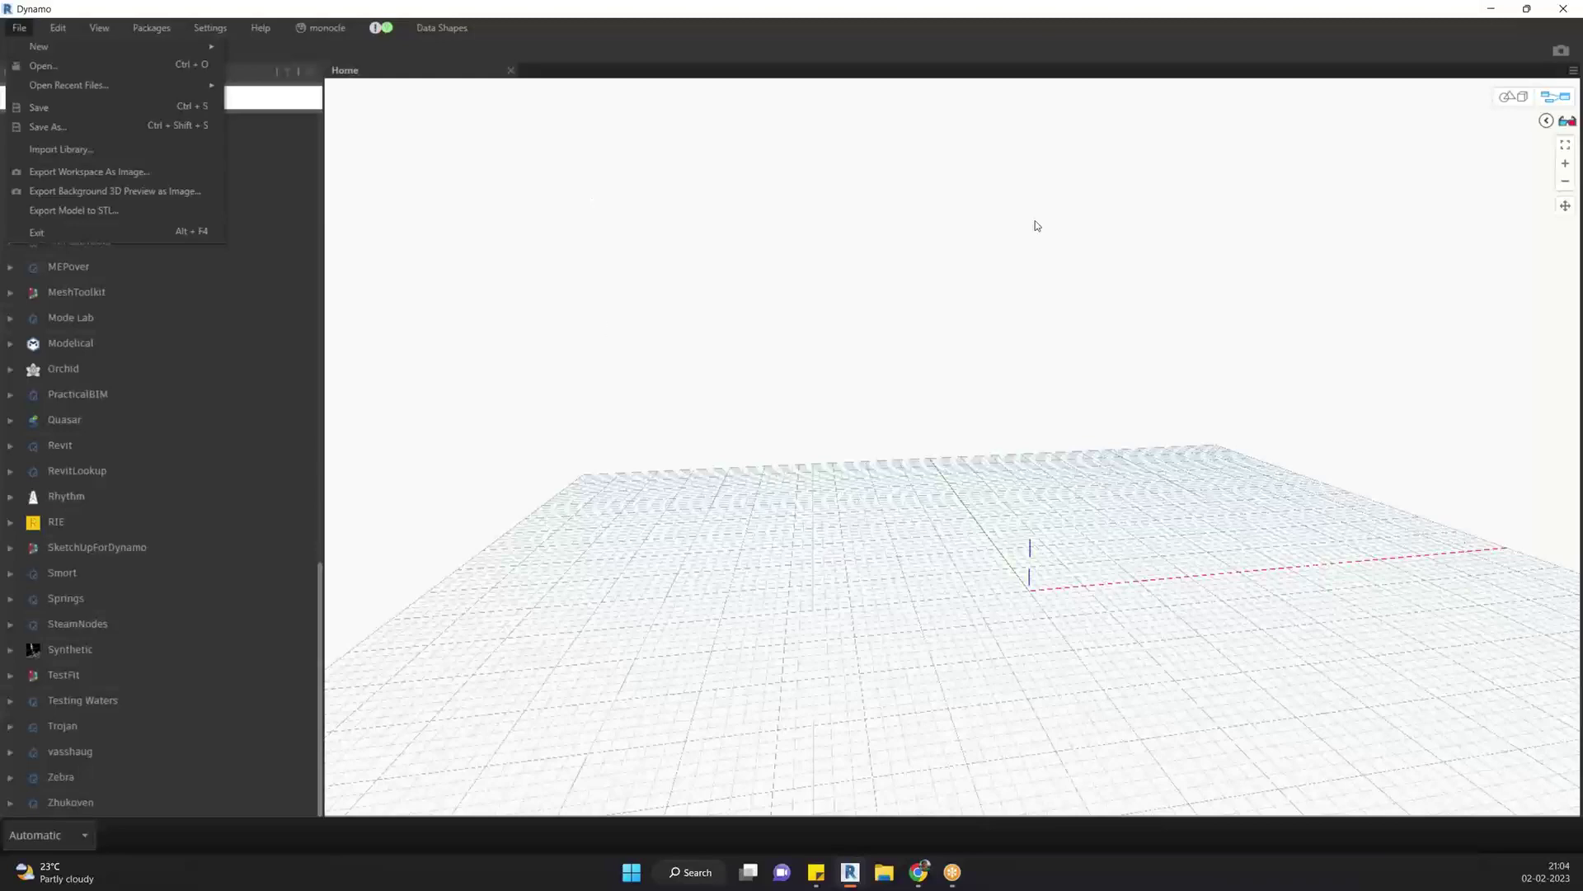
left_click(849, 409)
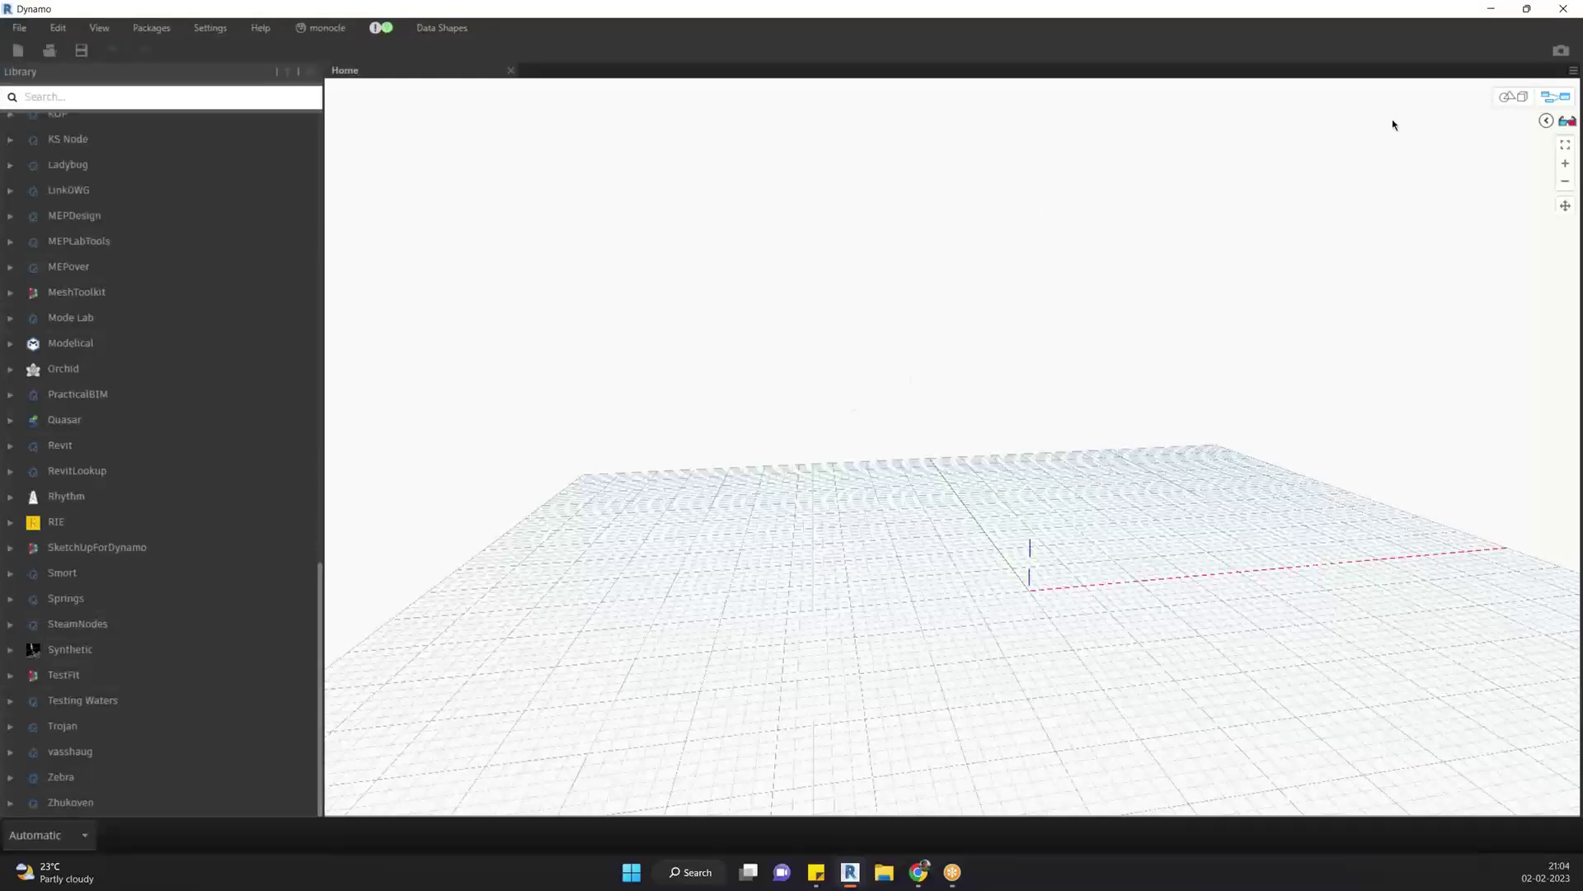
left_click(1491, 9)
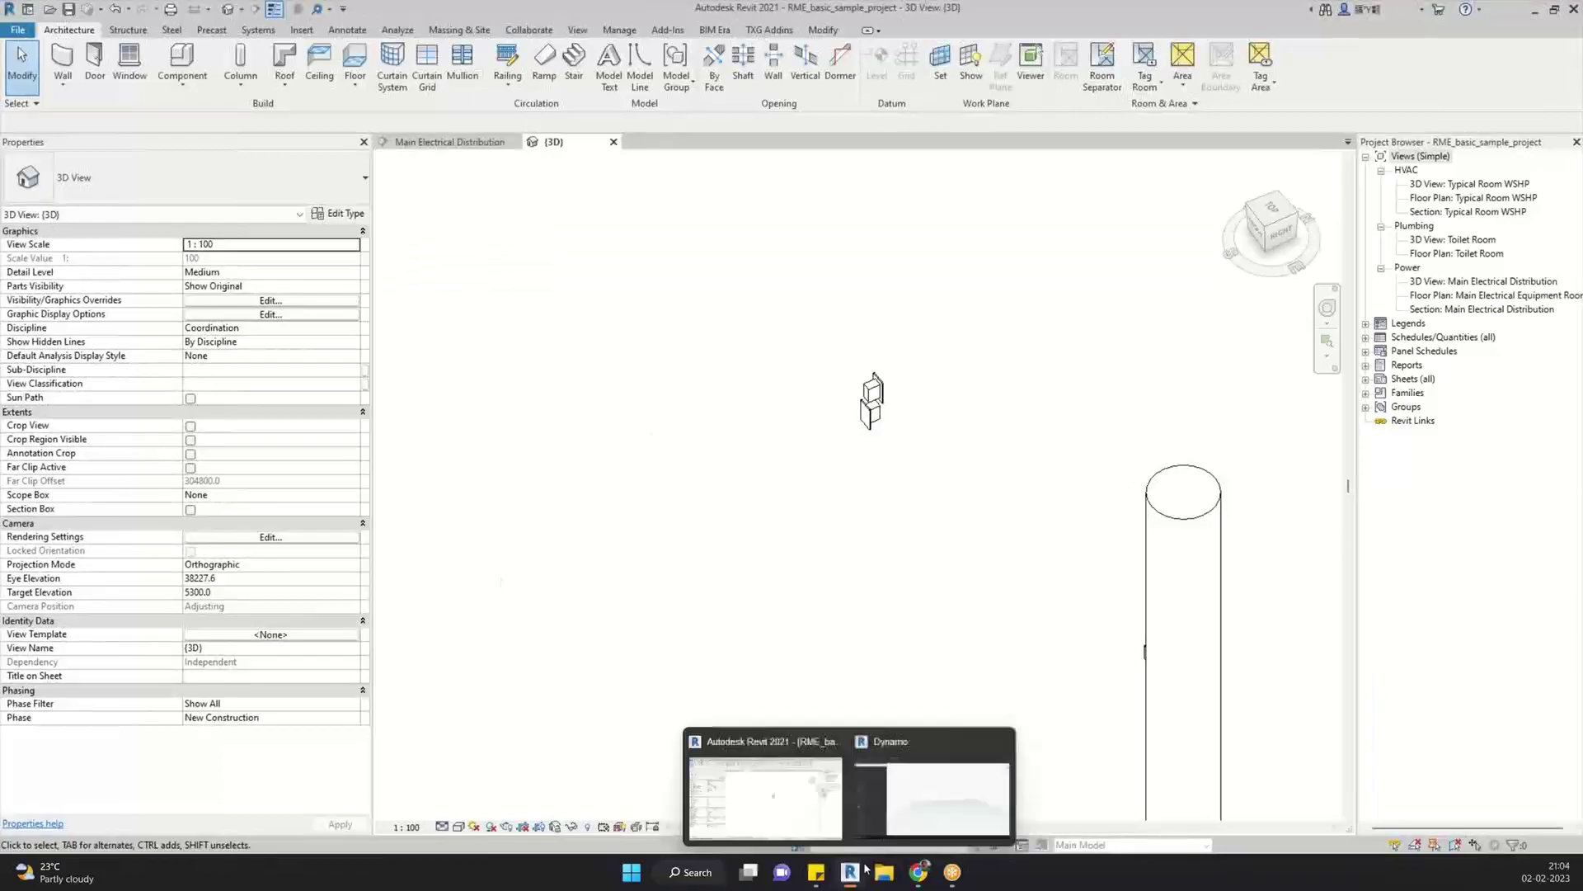
Return to the AI Assistant page in the browser and examine the Debugging line of the concept list
left_click(1047, 760)
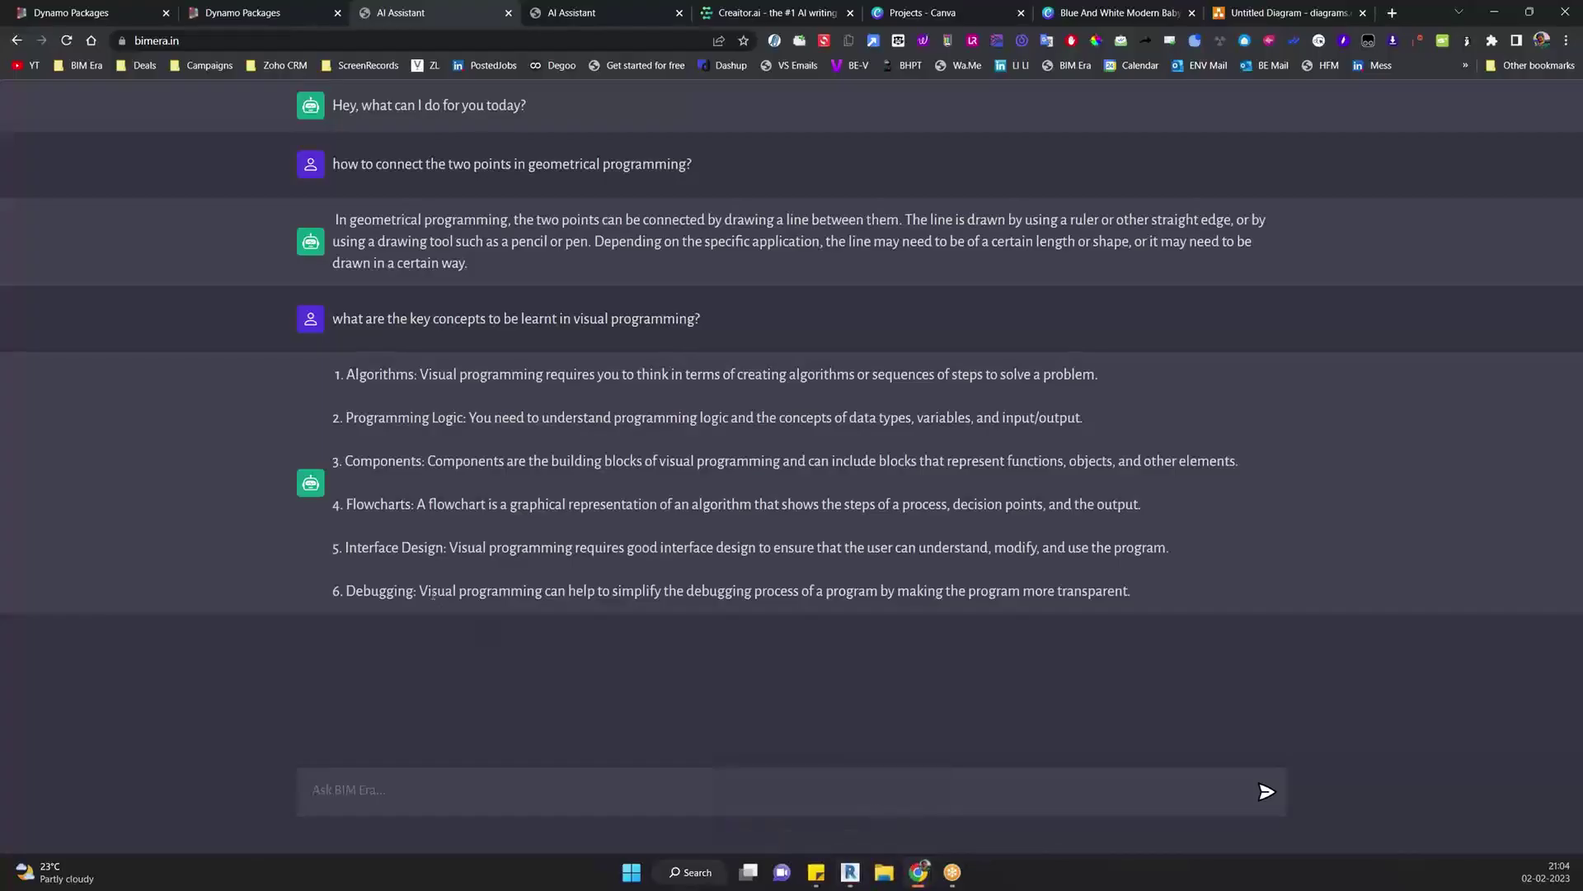
left_click_drag(425, 591, 929, 591)
left_click_drag(1138, 591, 330, 591)
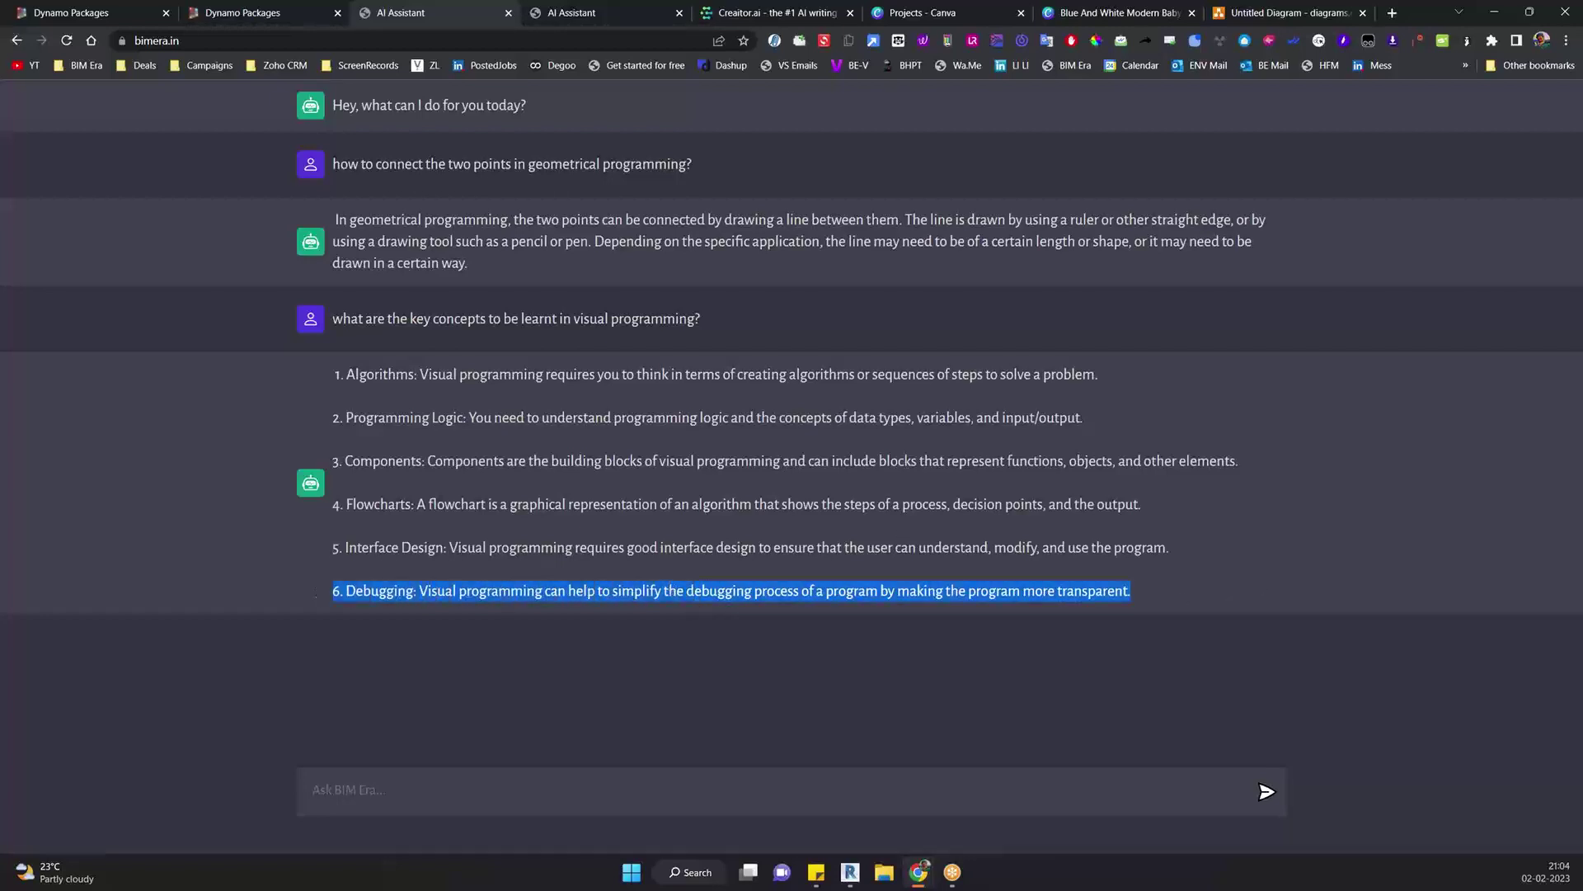
key("alt+Tab")
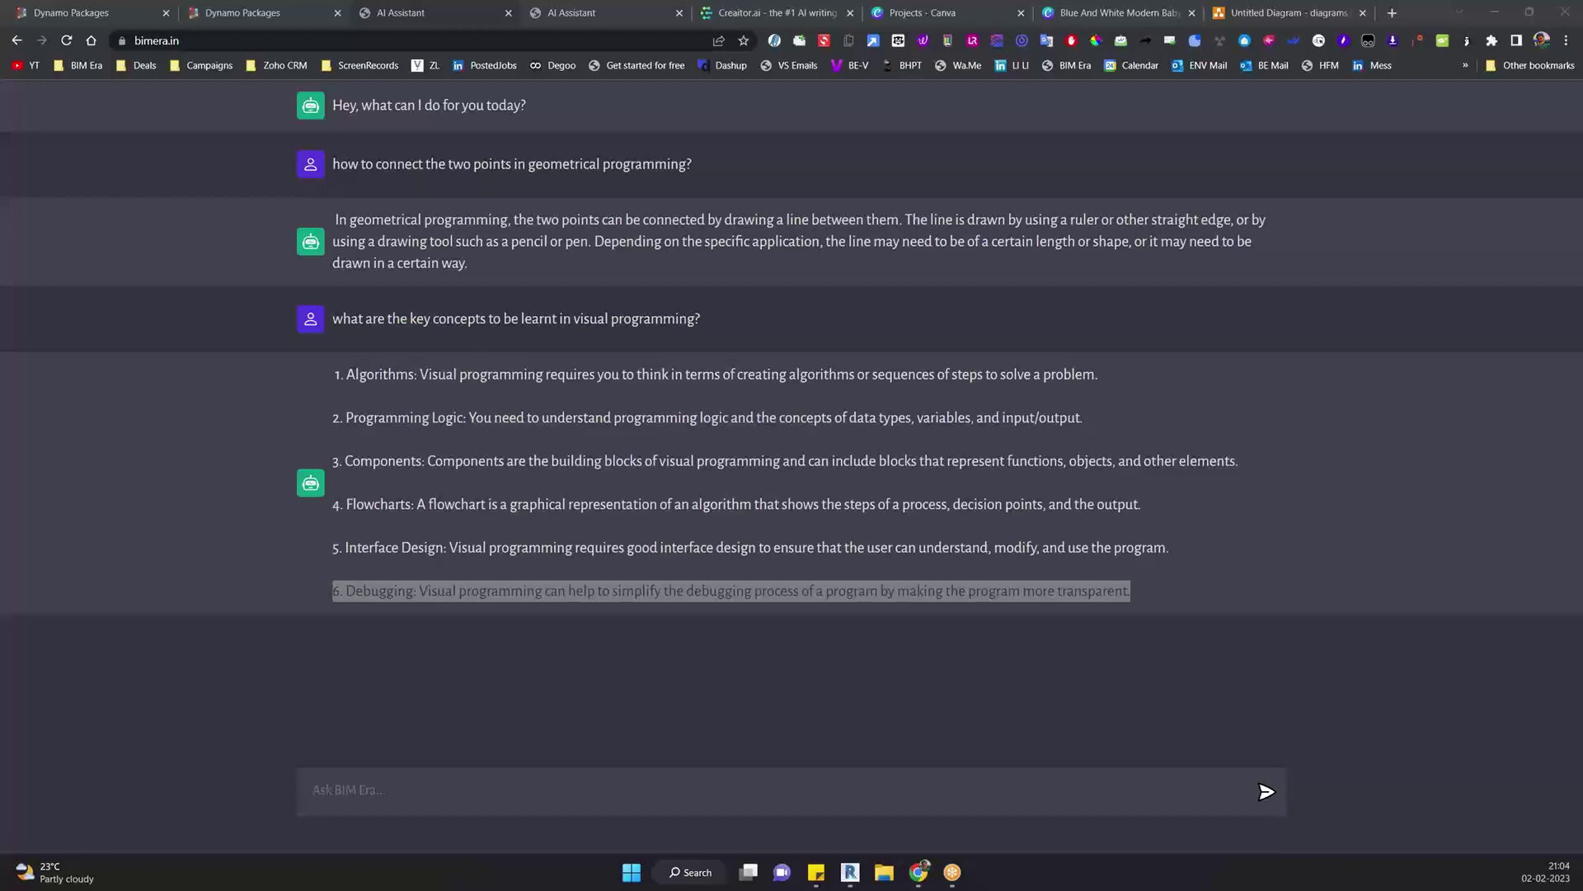
left_click(998, 581)
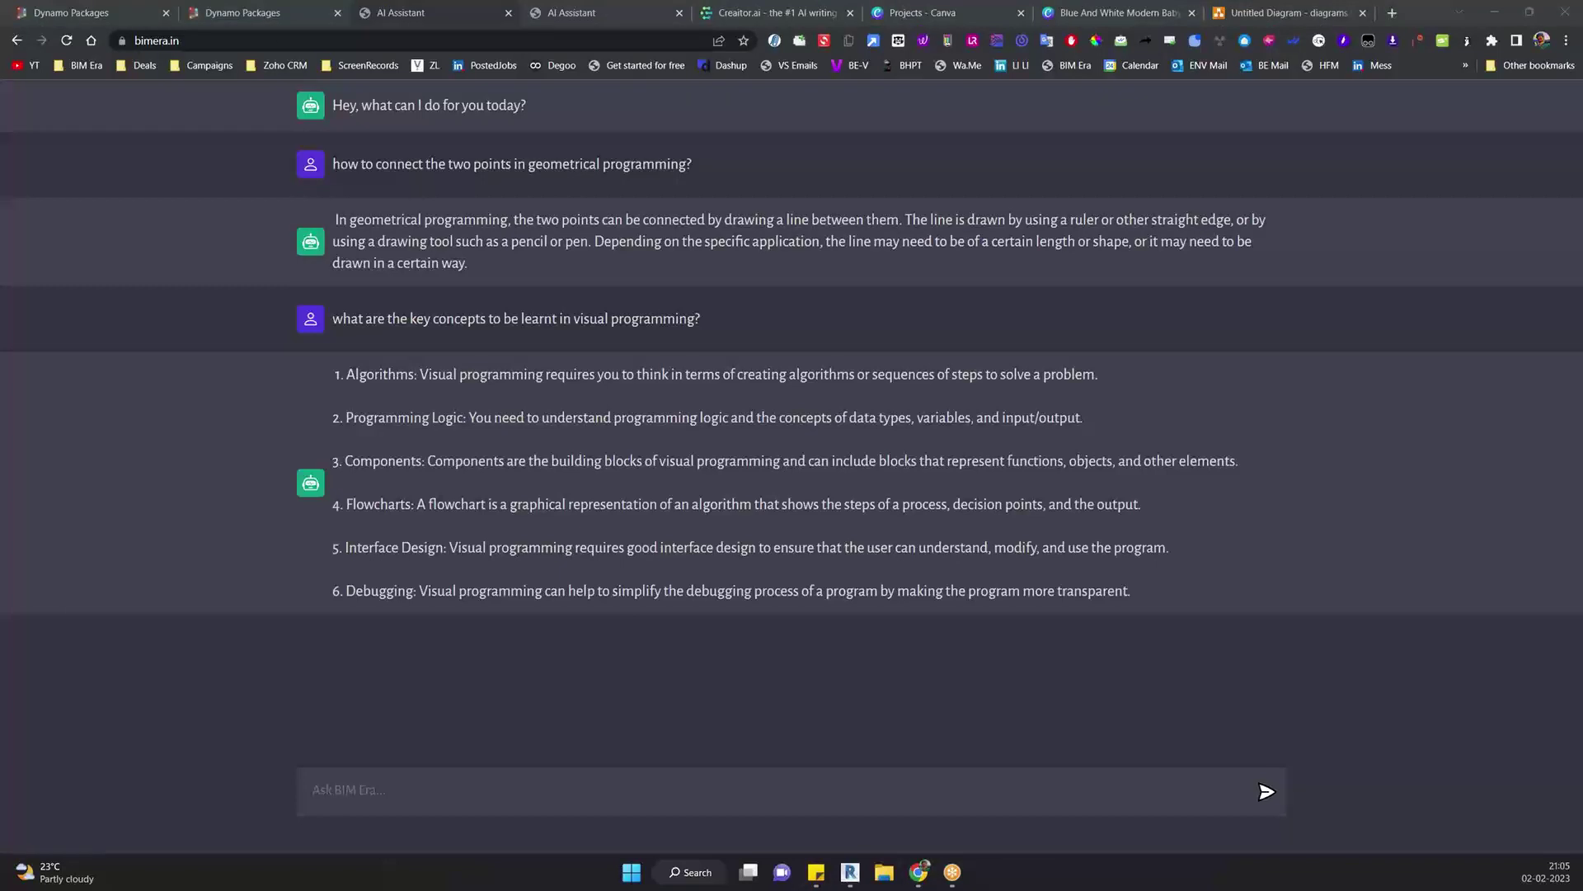
left_click(655, 797)
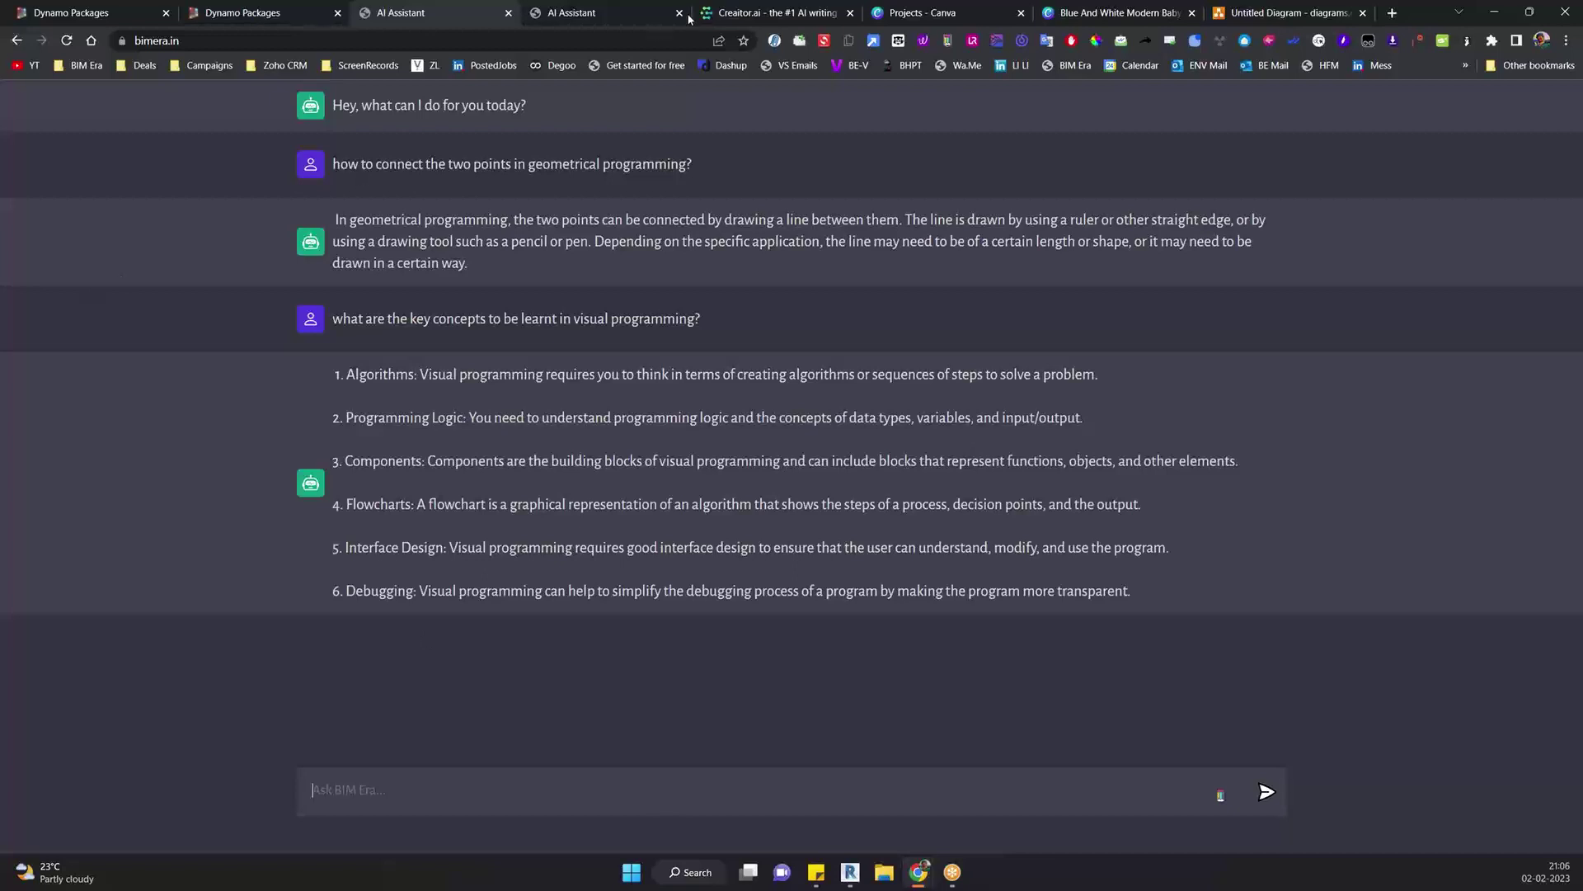
Search Windows for "dynamo training curr" and open the Dynamo Training Curriculum (2) PDF
left_click(632, 873)
type("dy")
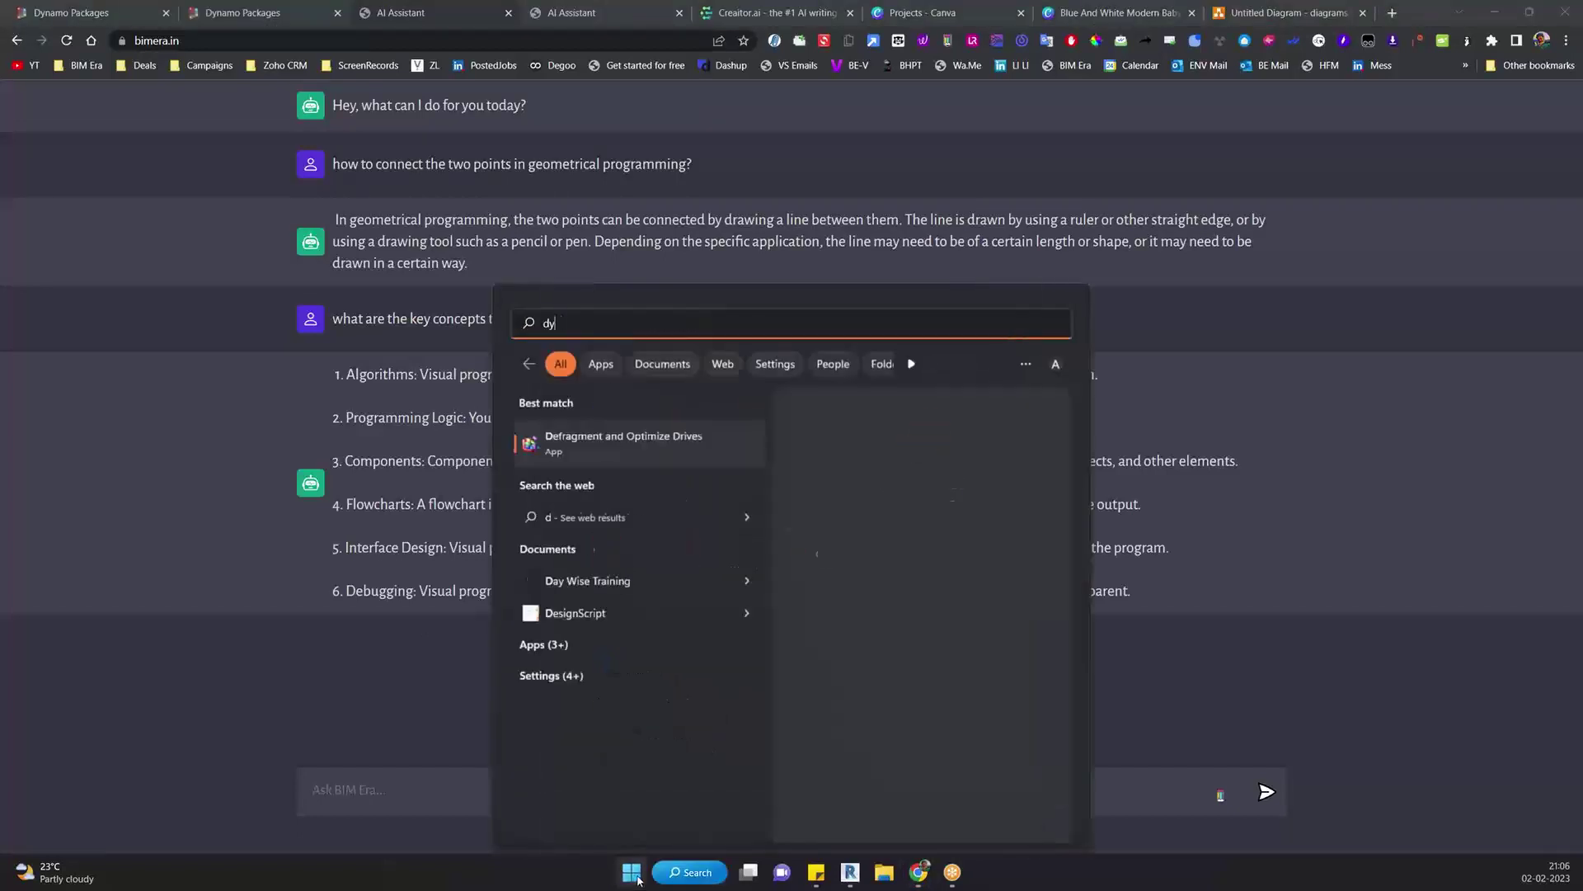
type("namo training")
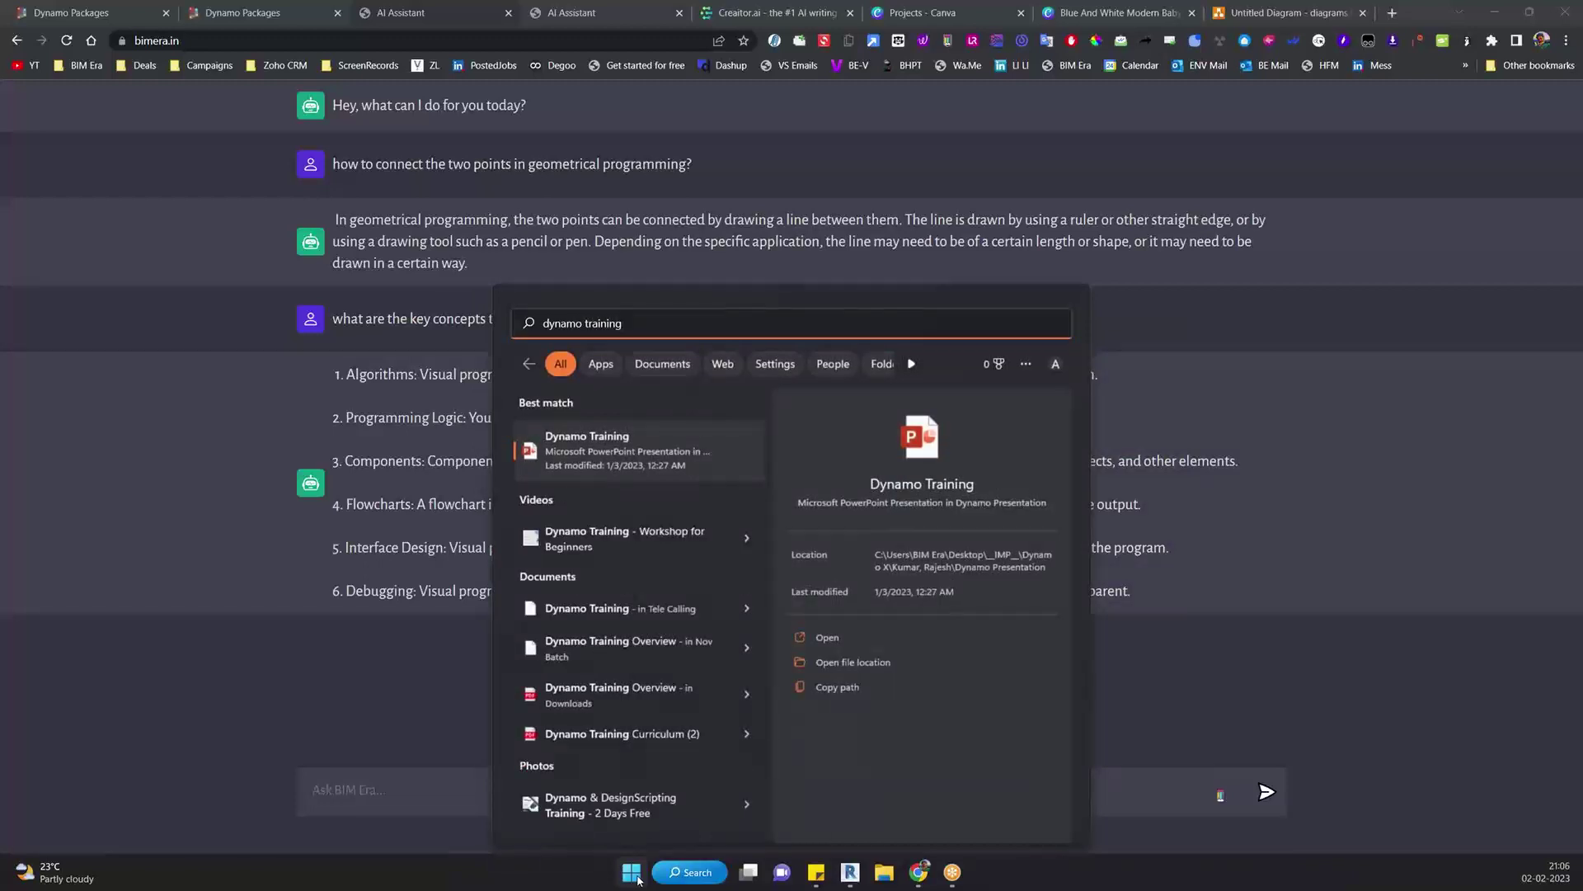
type(" curr")
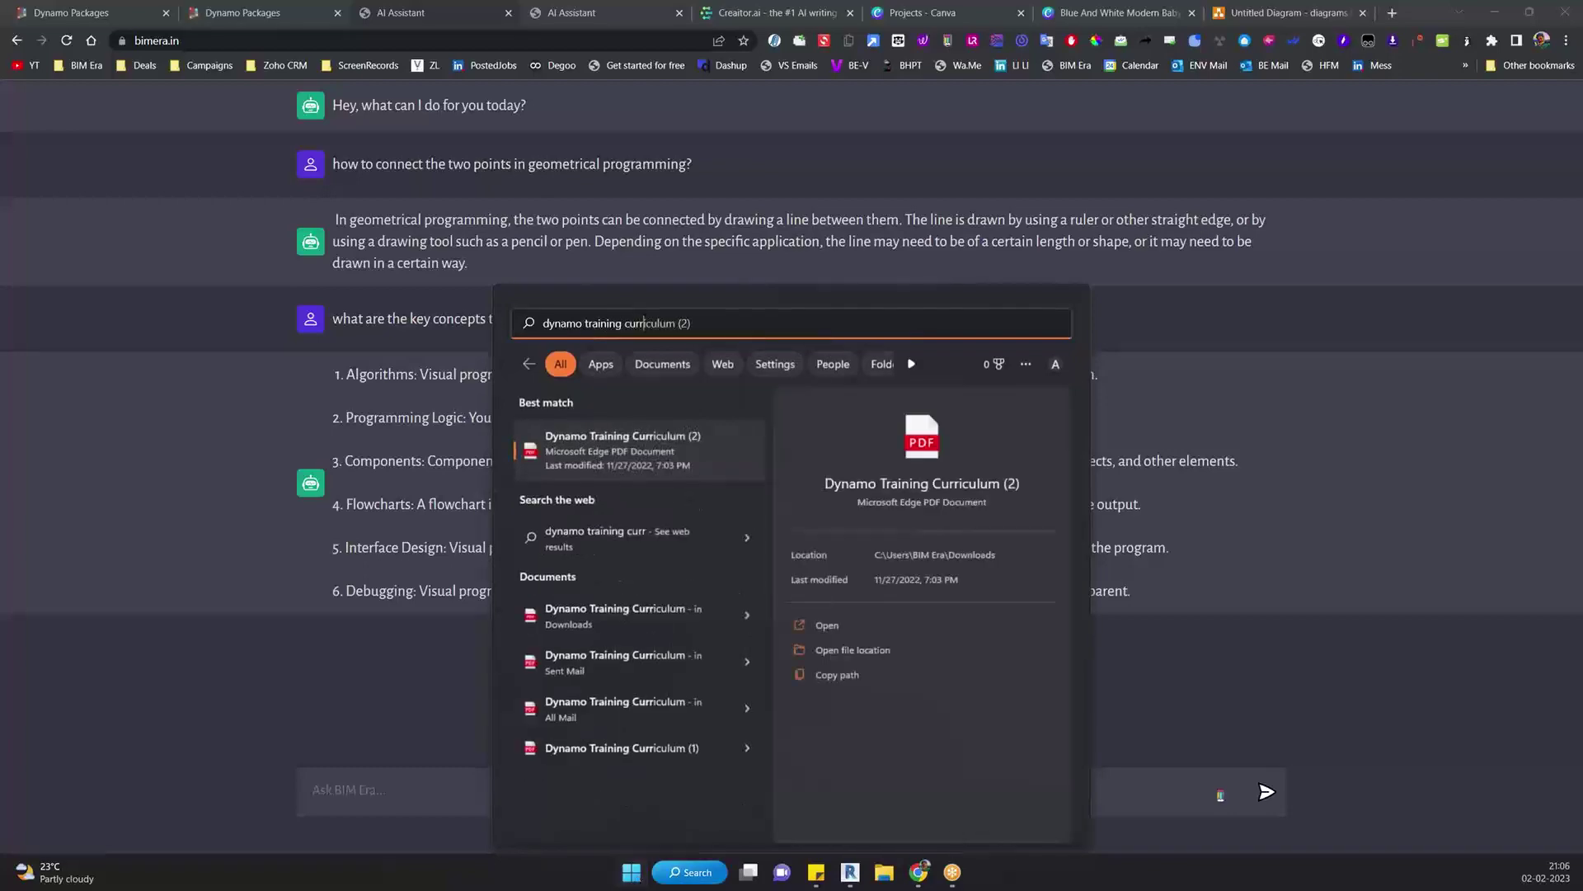
left_click(675, 444)
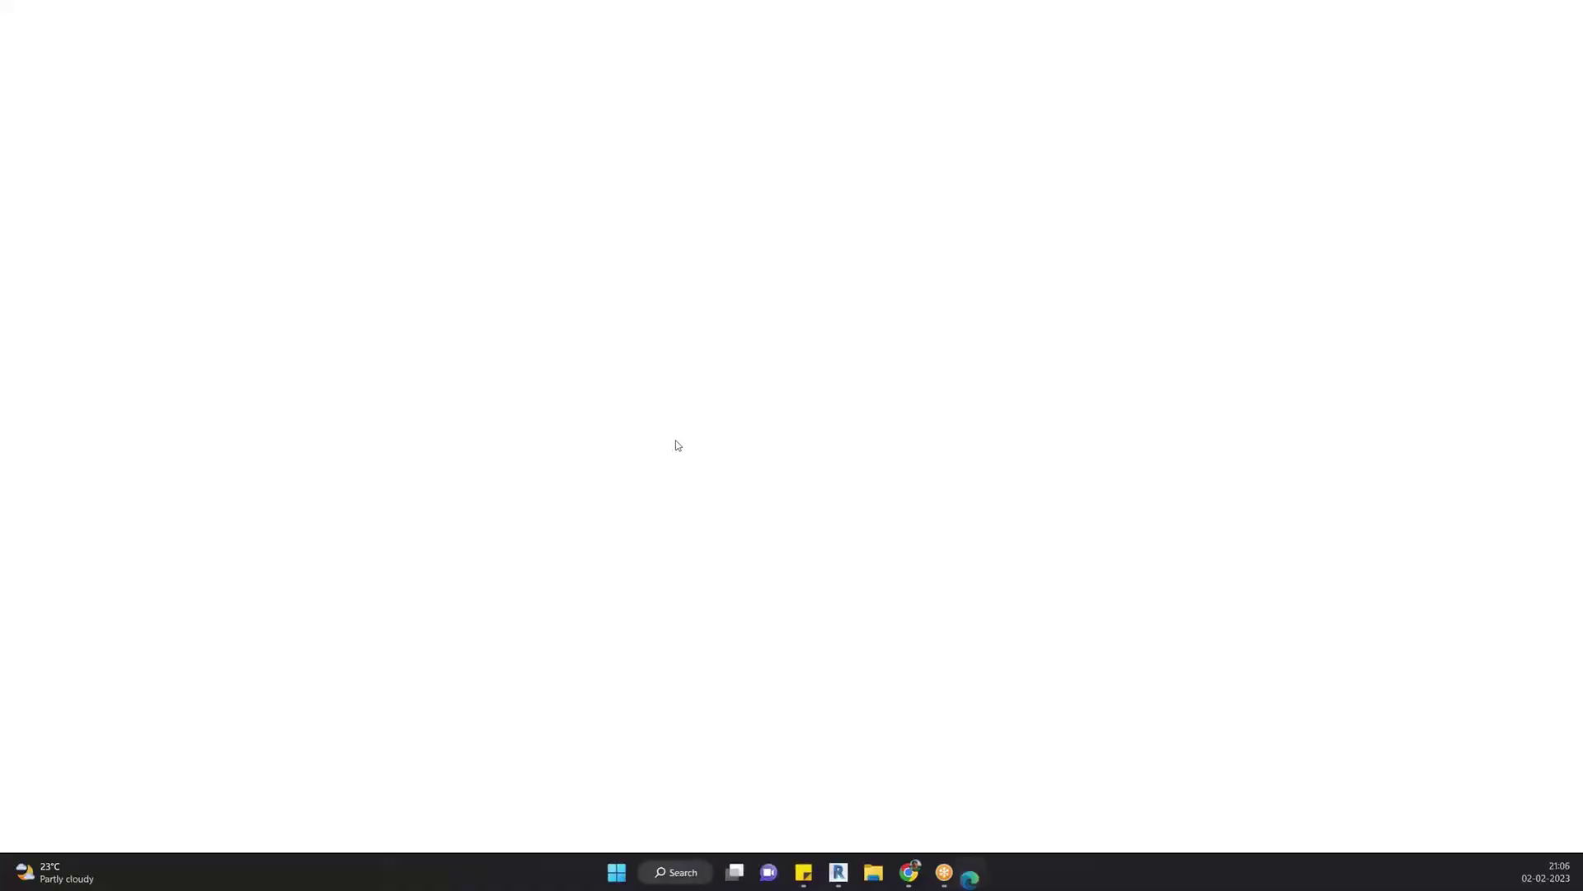
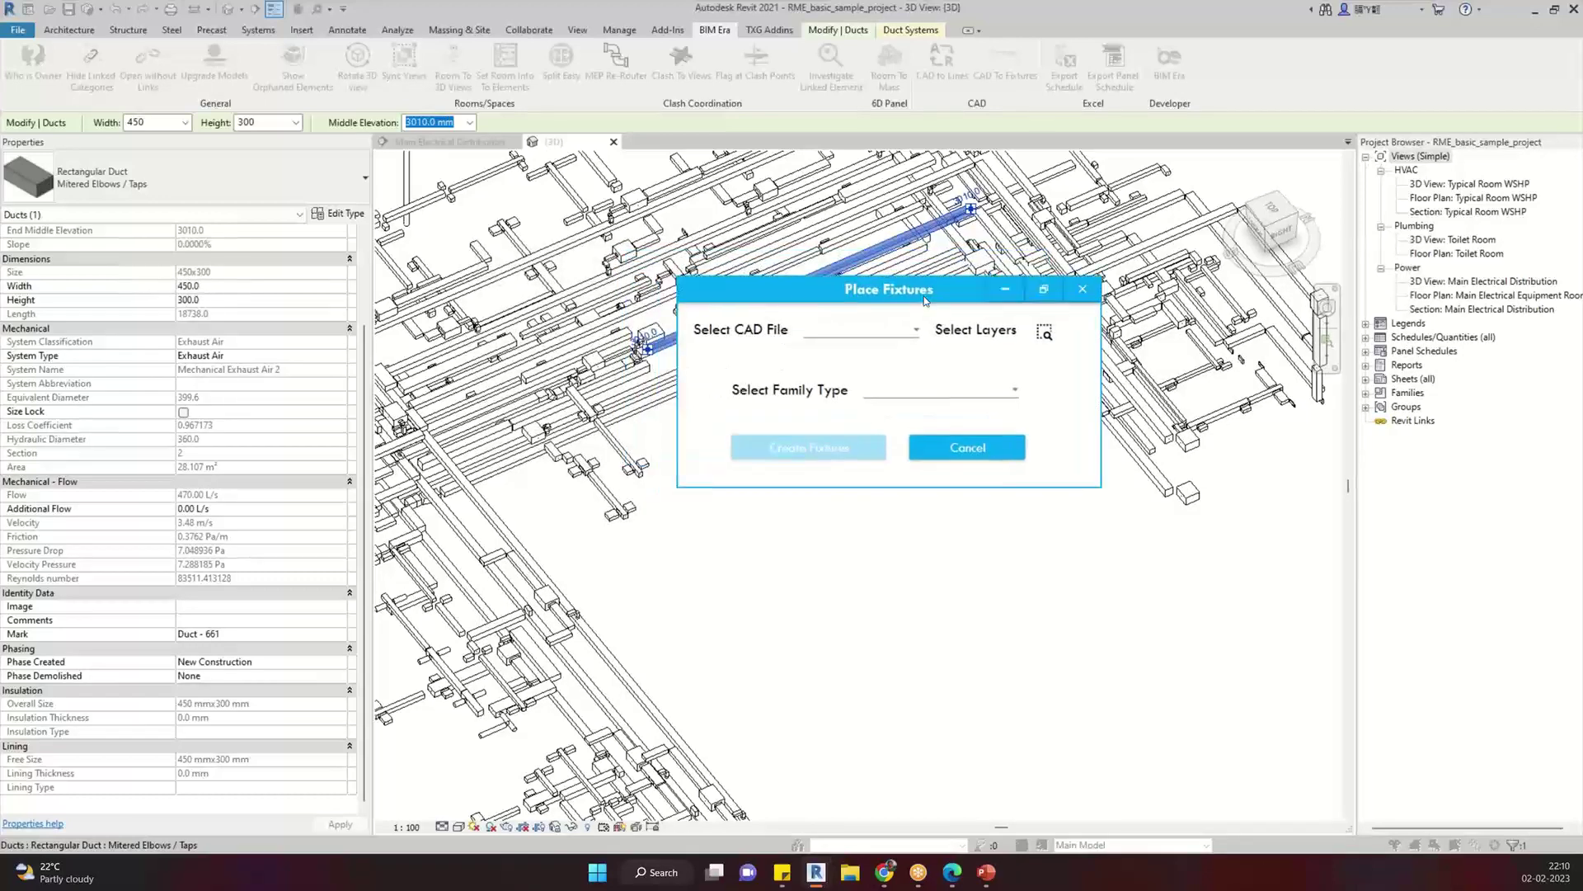
Check the CAD file and layer choices for Place Fixtures, and set the family type to 600x600 - 277 under M_Plain Recessed Lighting Fixture
left_click(841, 334)
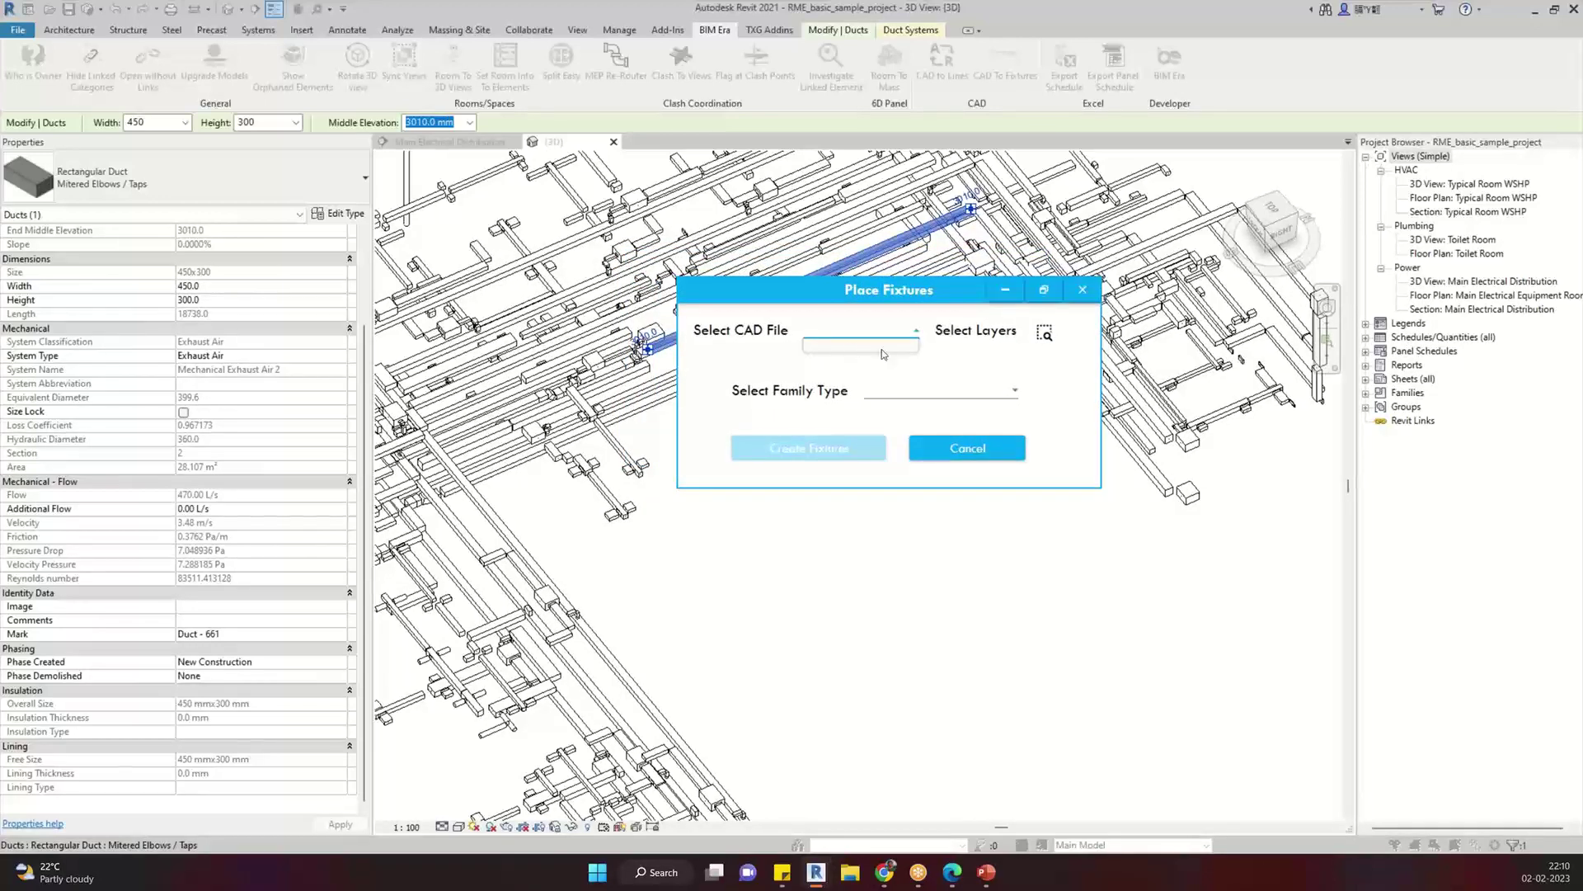
left_click(1049, 335)
left_click(1047, 335)
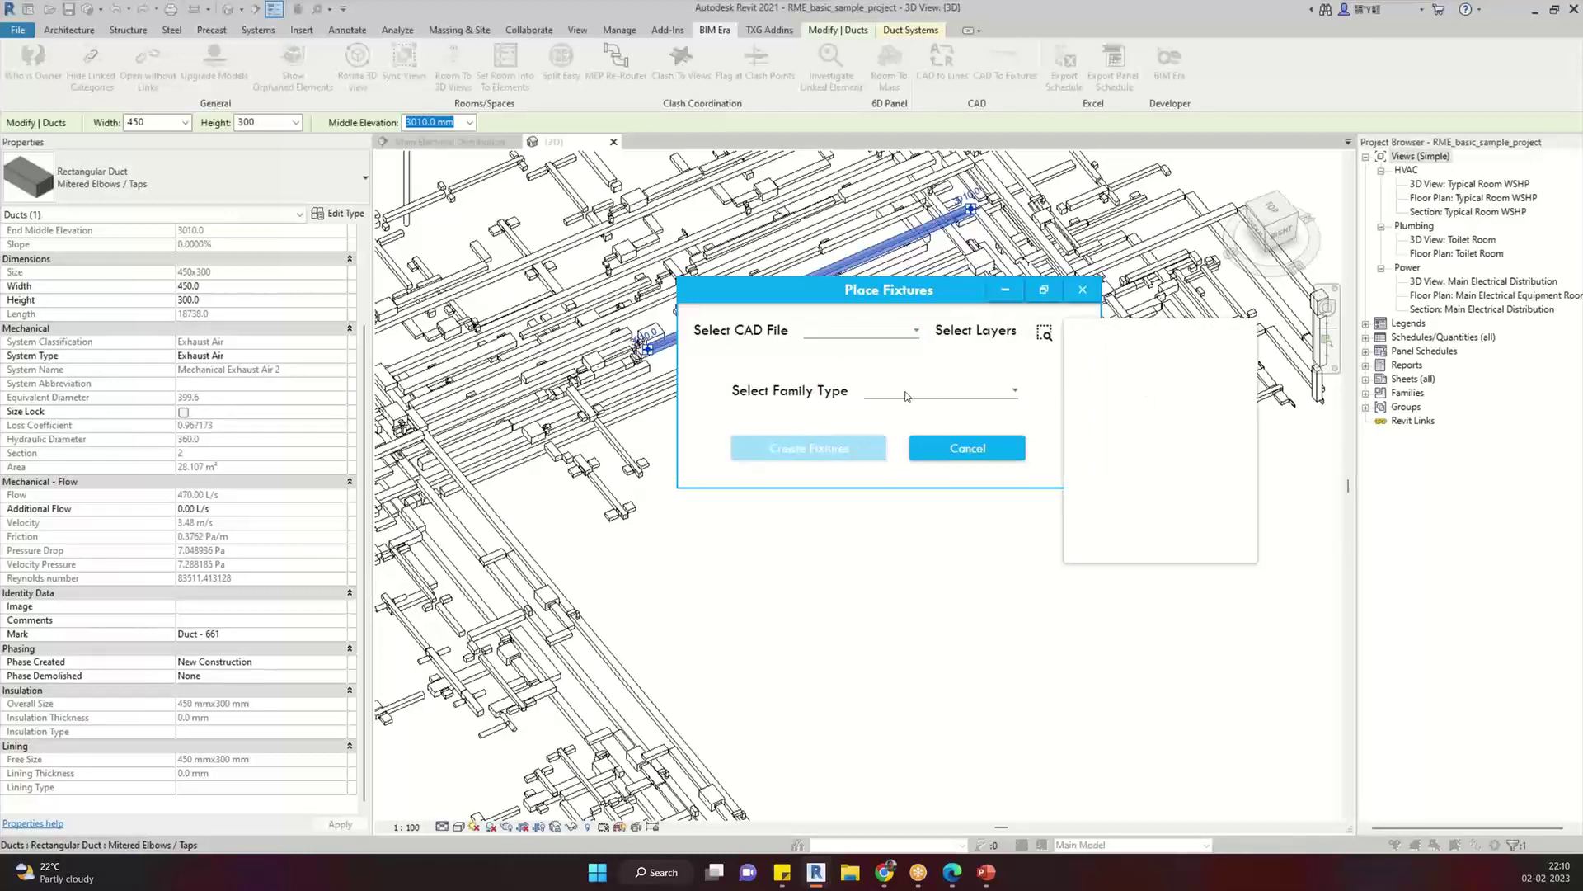
left_click(908, 393)
left_click(907, 392)
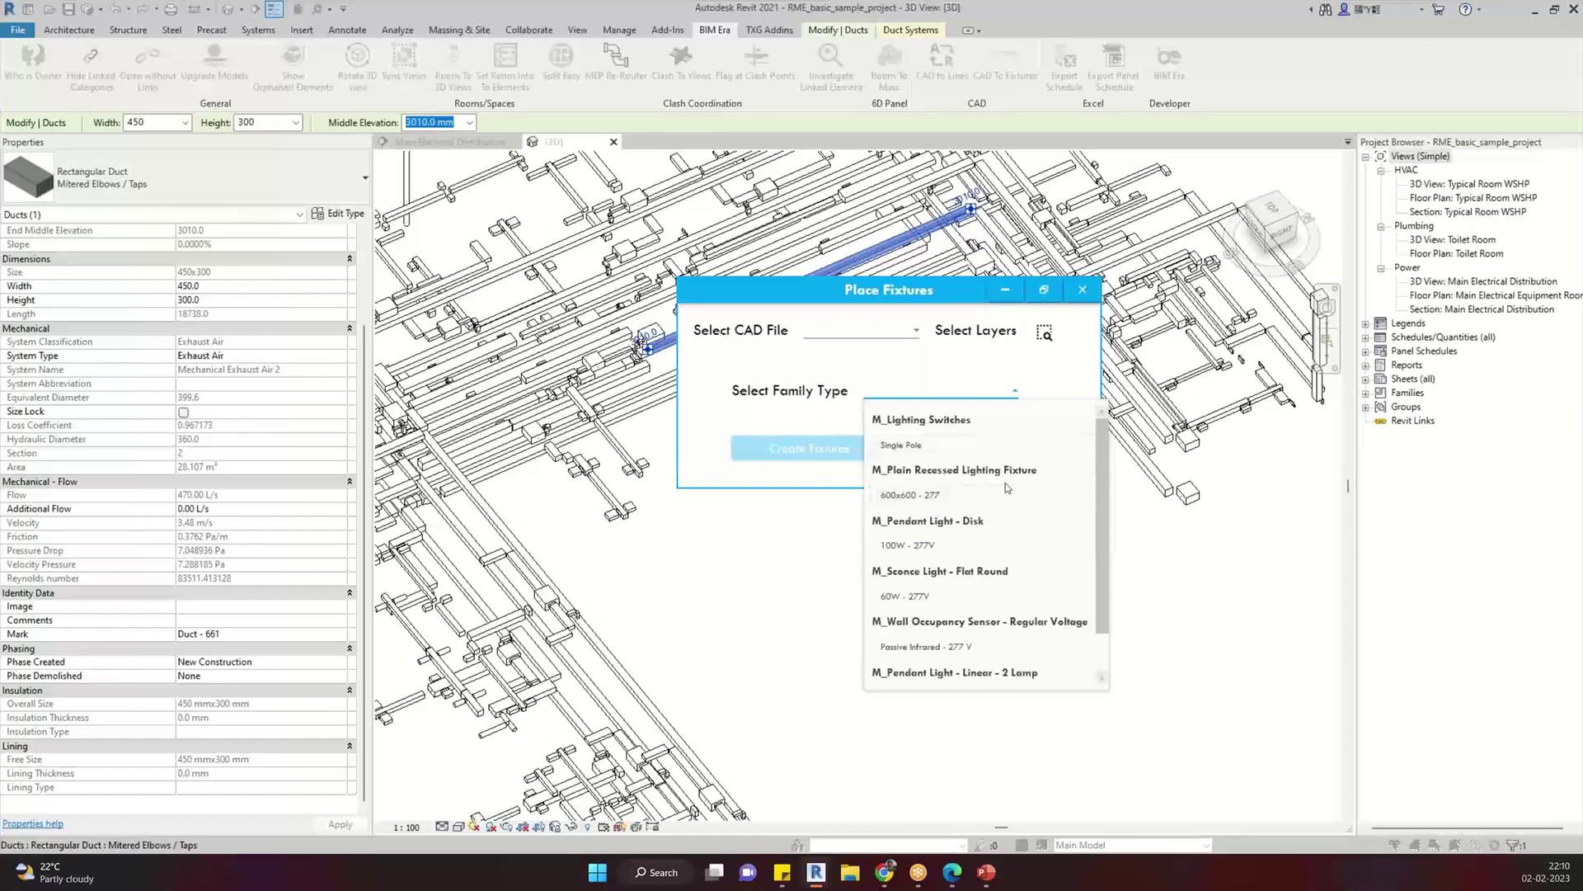
left_click(976, 492)
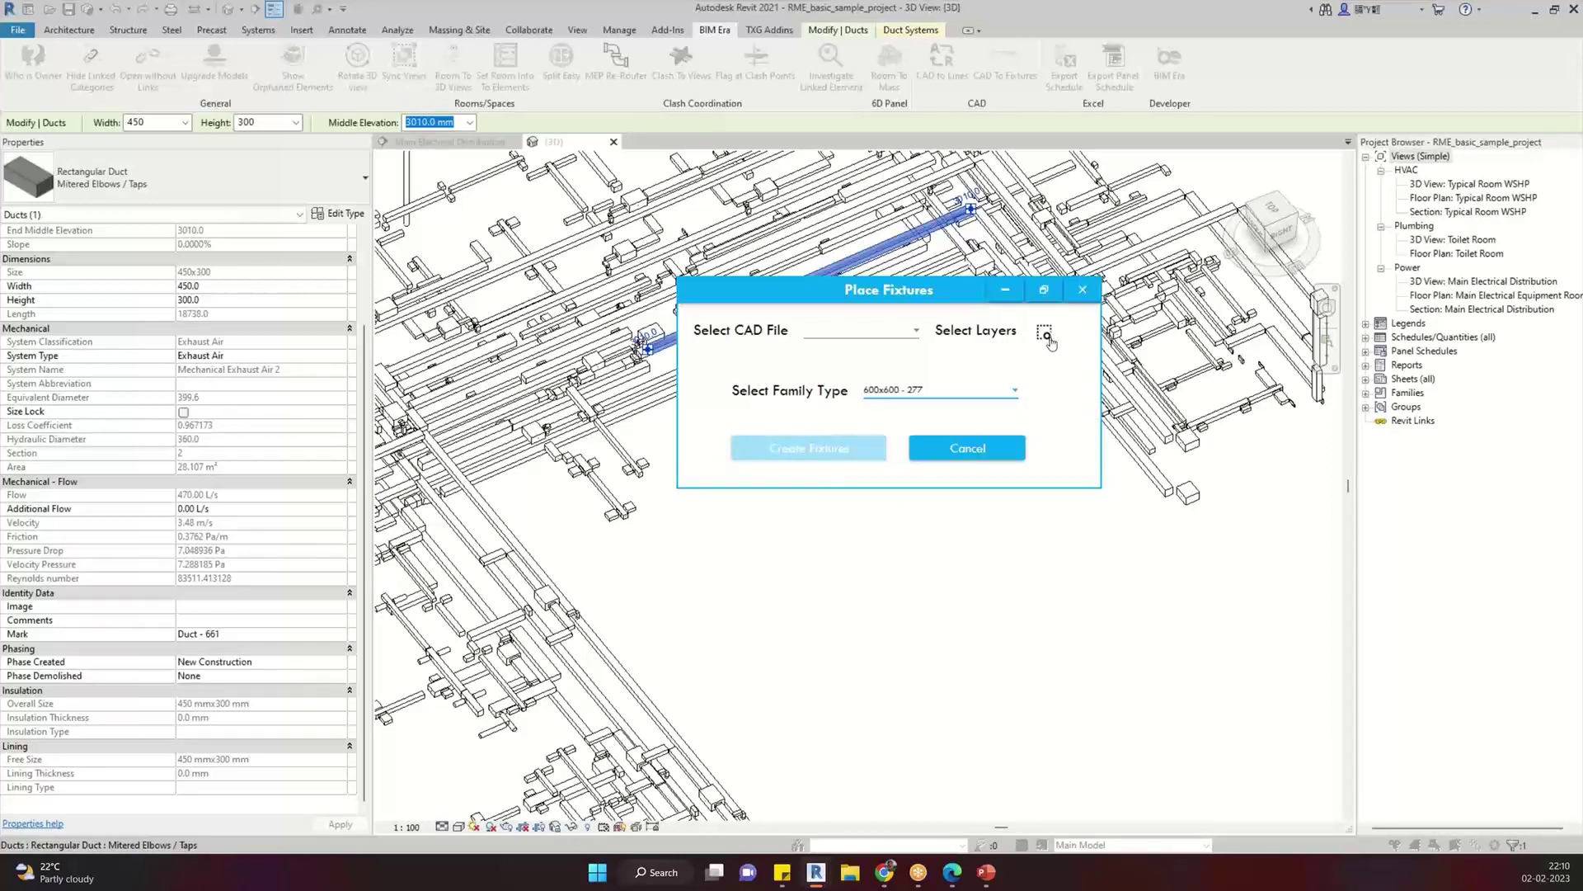
Recheck the CAD file and family type choices in Place Fixtures, close it without creating fixtures, and clear the duct selection
left_click(848, 334)
left_click(925, 389)
left_click_drag(915, 292, 889, 355)
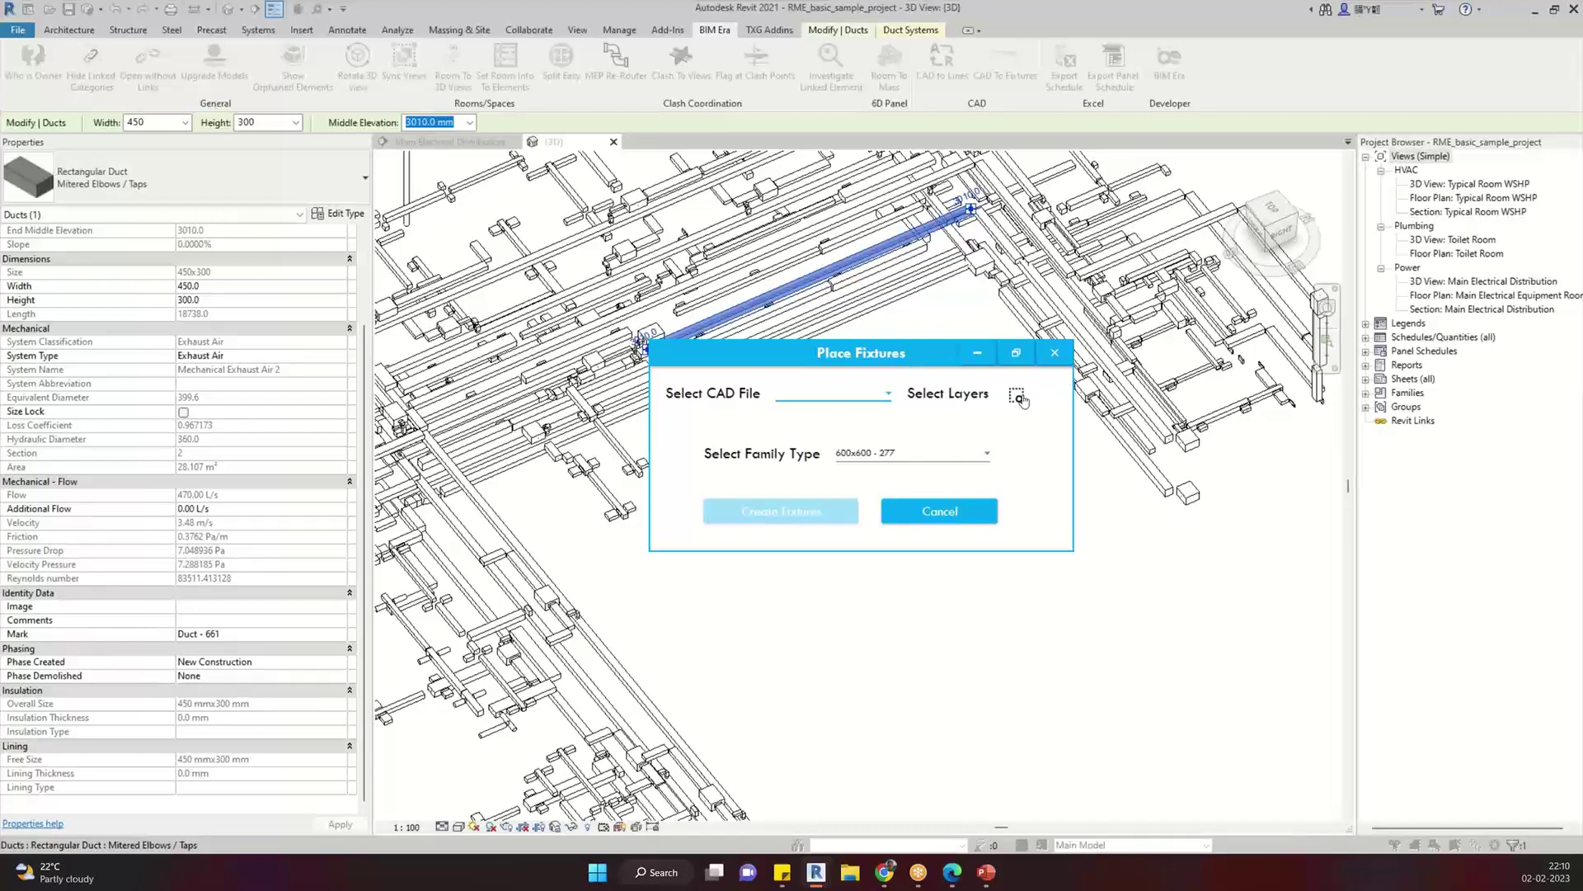
left_click(838, 399)
left_click(1055, 353)
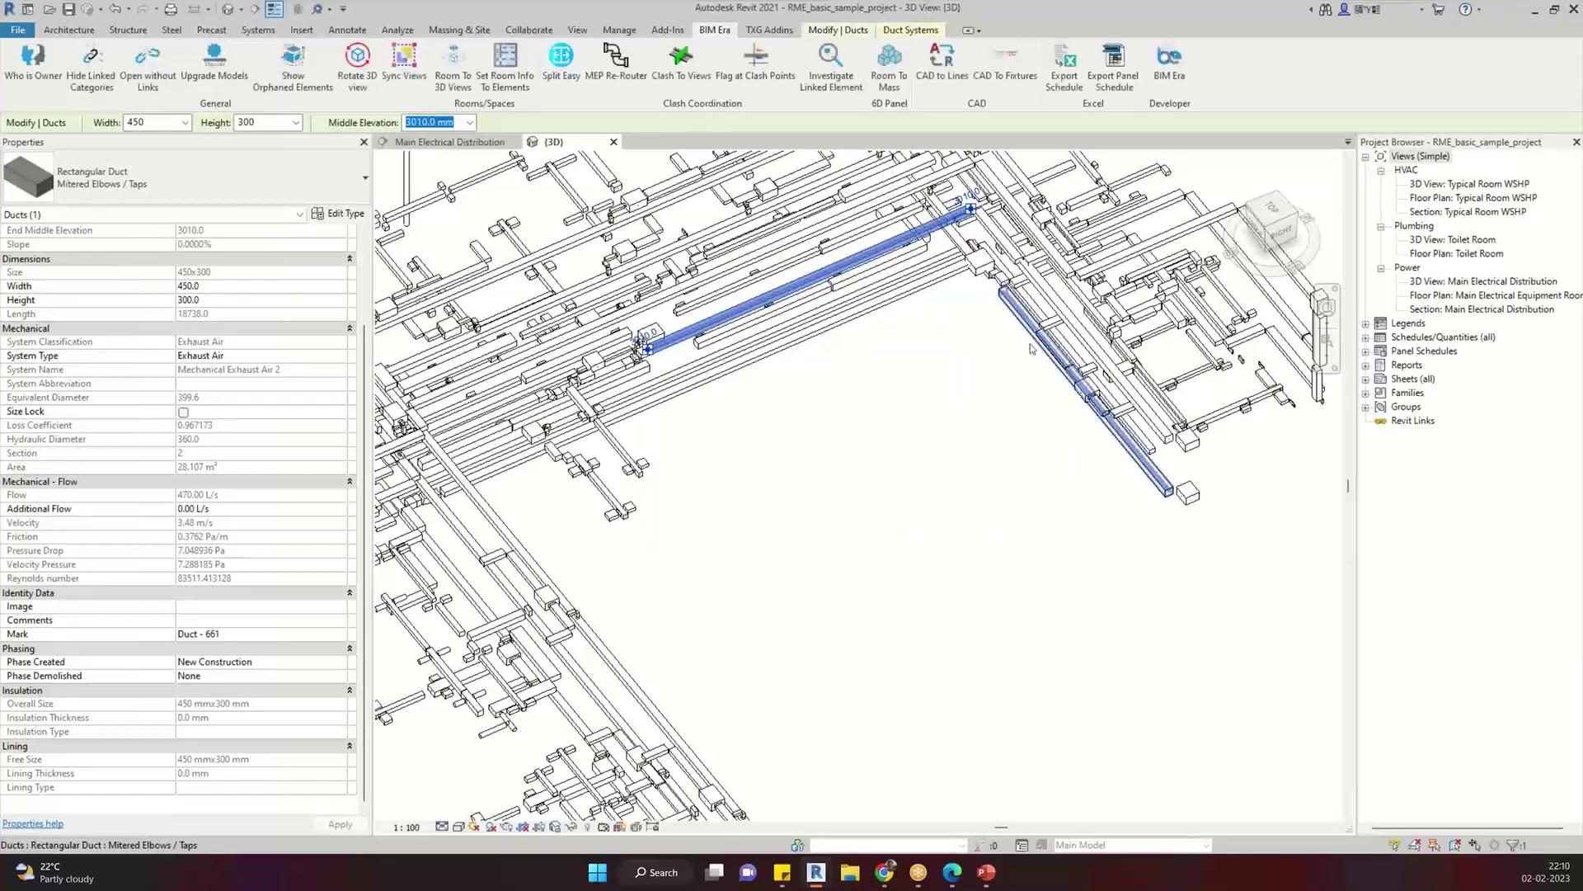
left_click(952, 412)
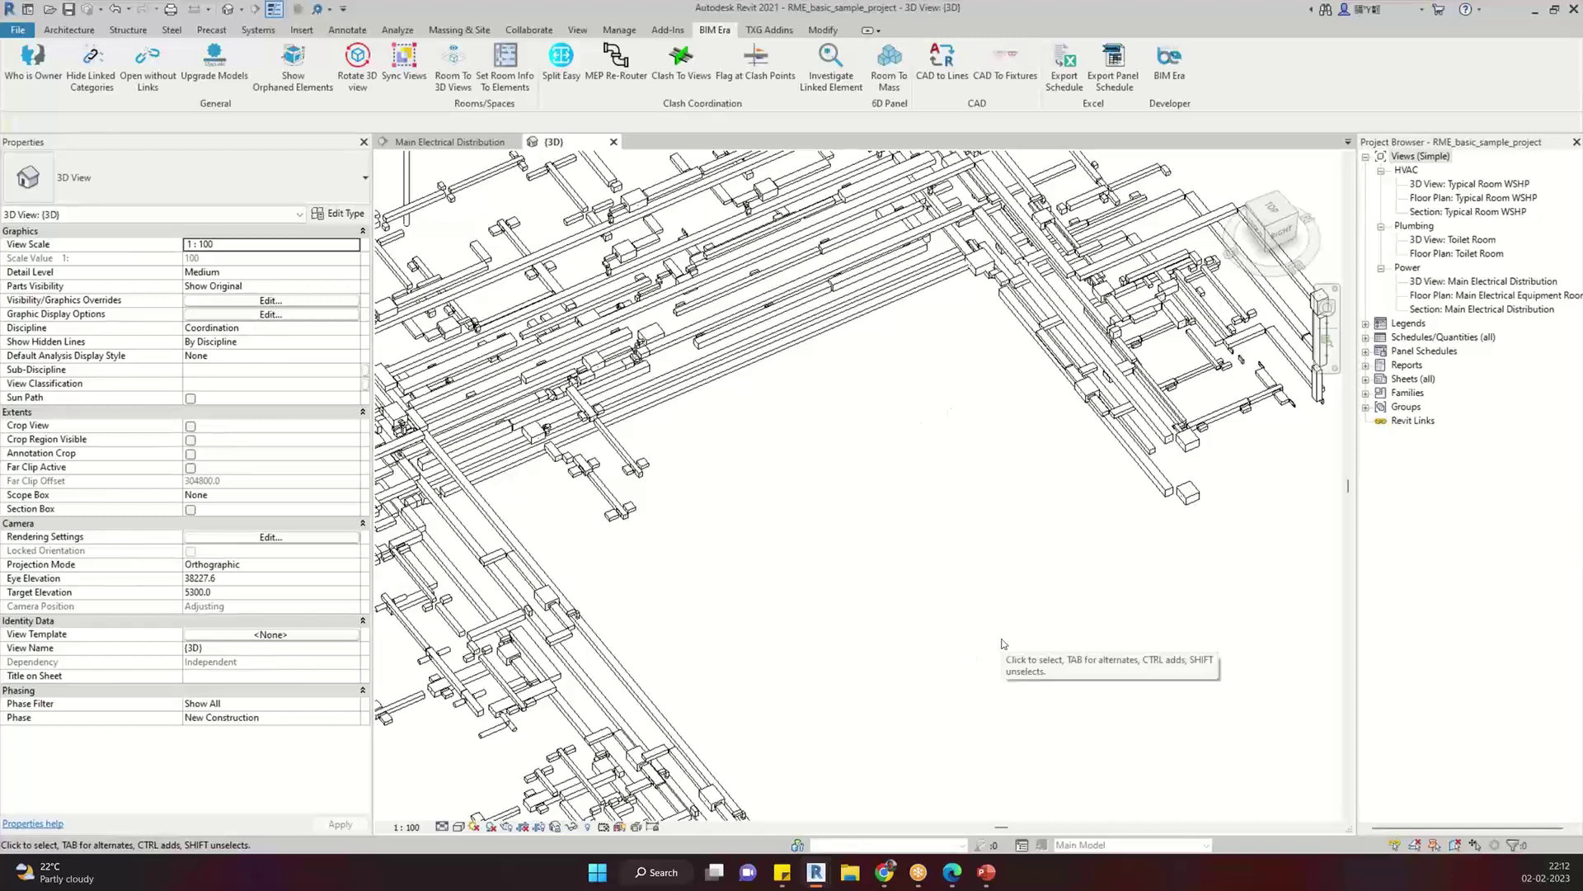
Switch to the PowerPoint presentation and examine the Interoperability diagram on slide 17, leaving the picture deselected
key("alt+Tab")
key("alt+Tab")
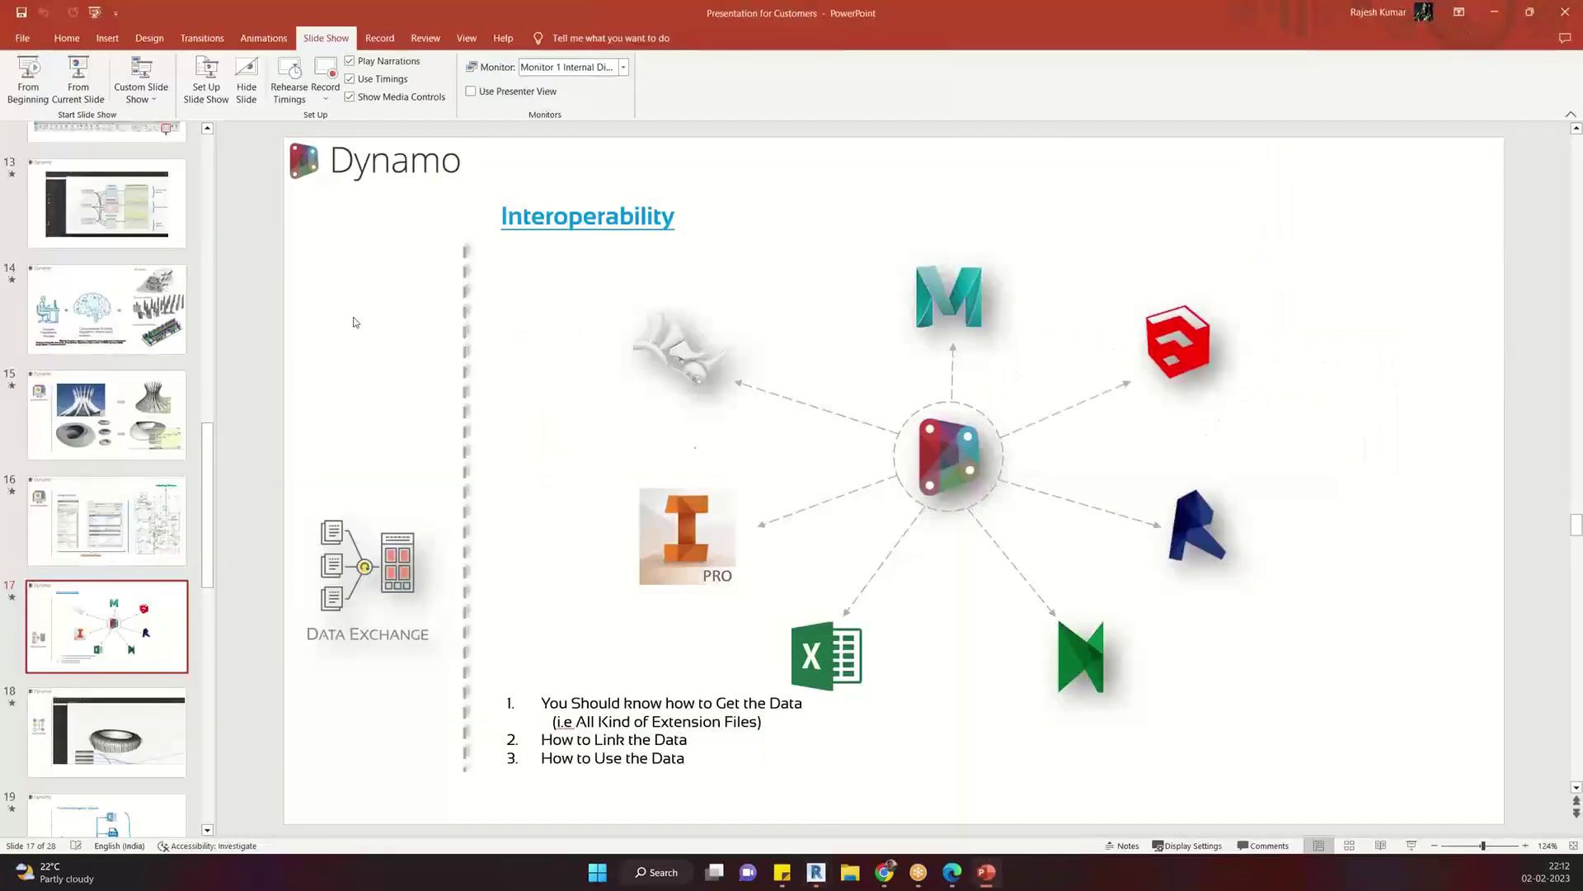
left_click(933, 449)
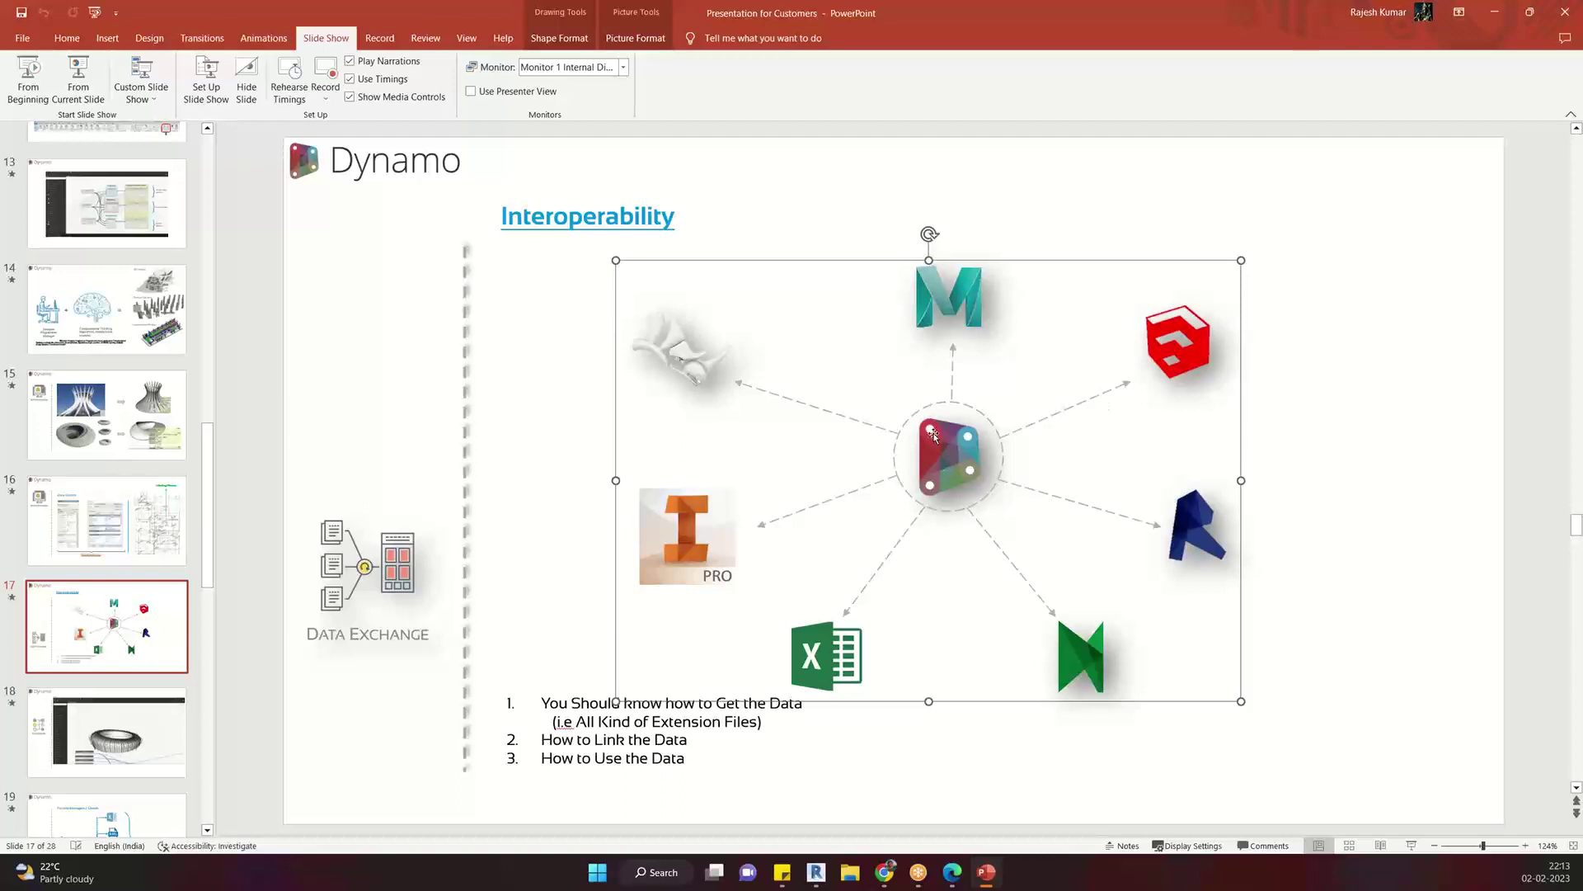
left_click(1301, 513)
Go to the Automation slide, play its embedded video, and pause it at the routed duct's 3D view, about 00:42
scroll(1301, 513, "down", 2)
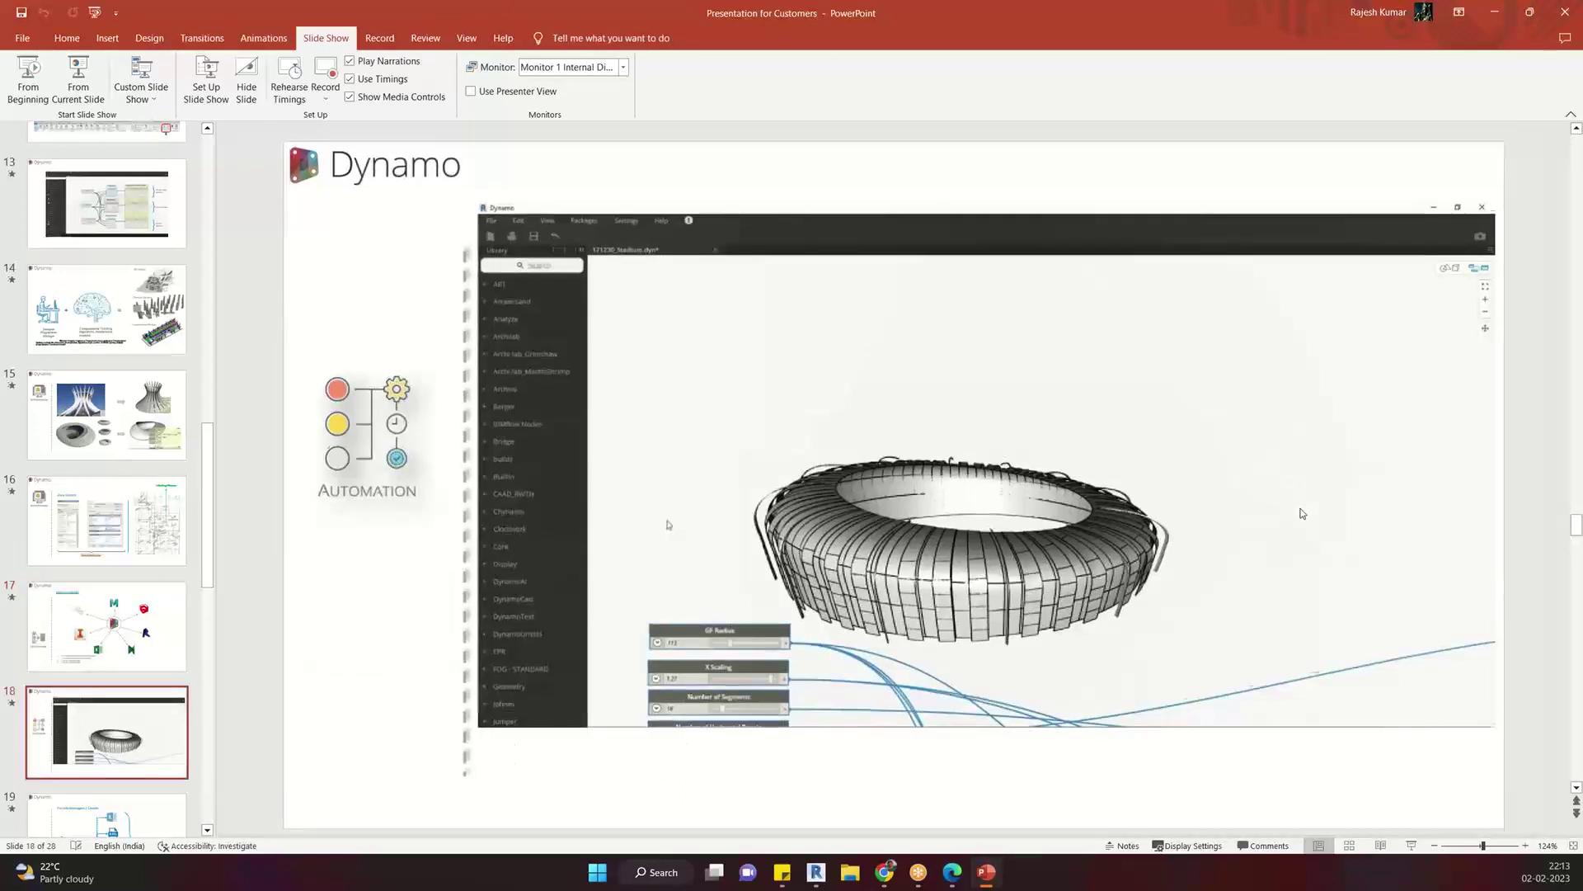
left_click(503, 718)
left_click(500, 740)
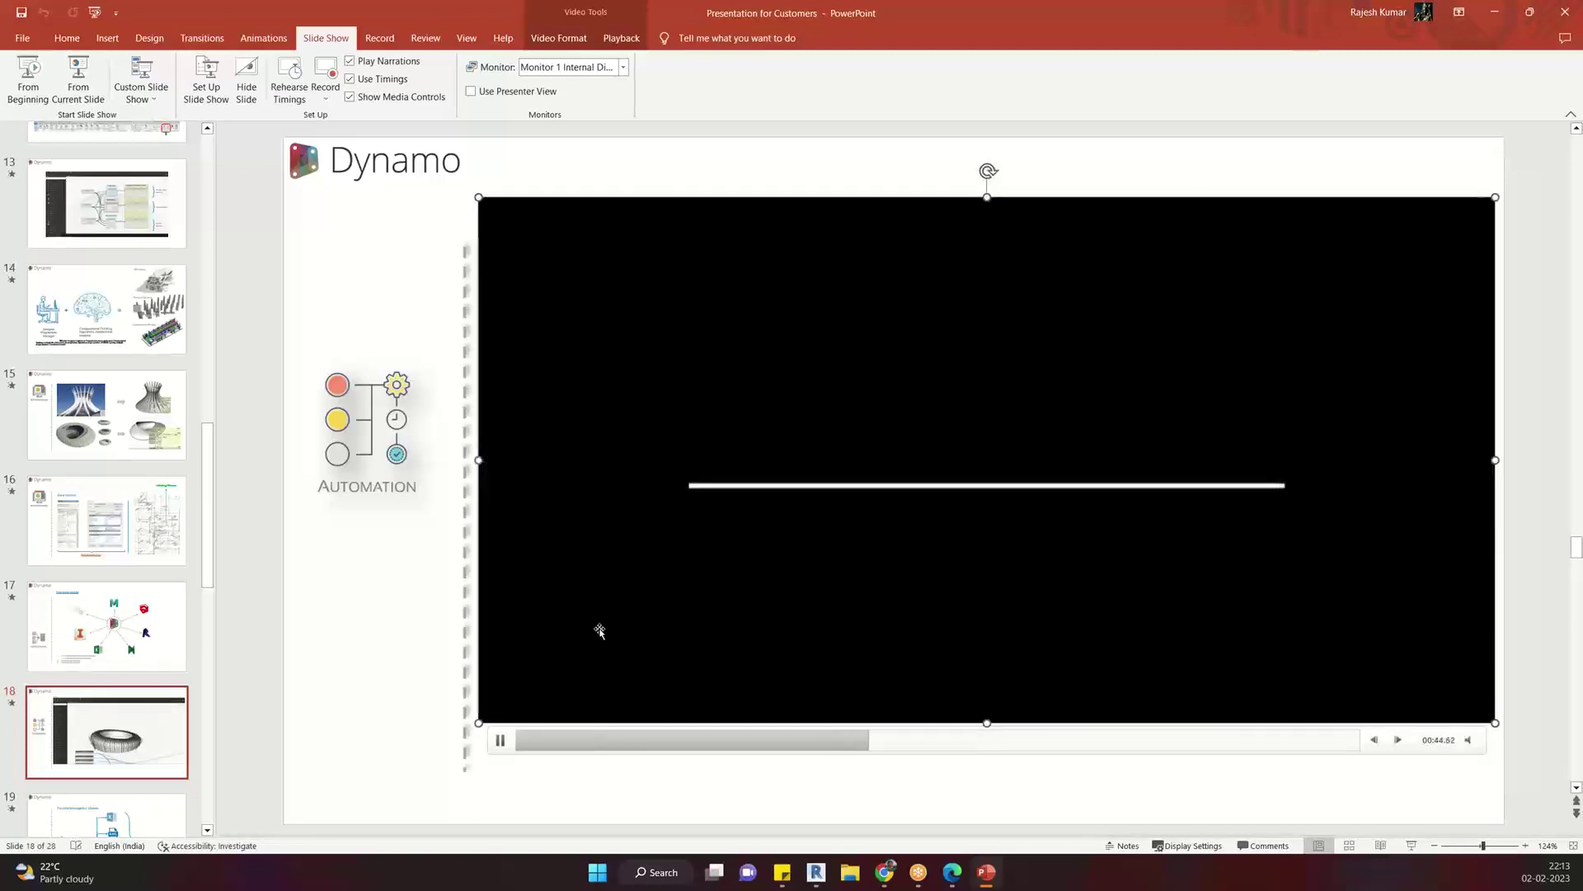
left_click(852, 740)
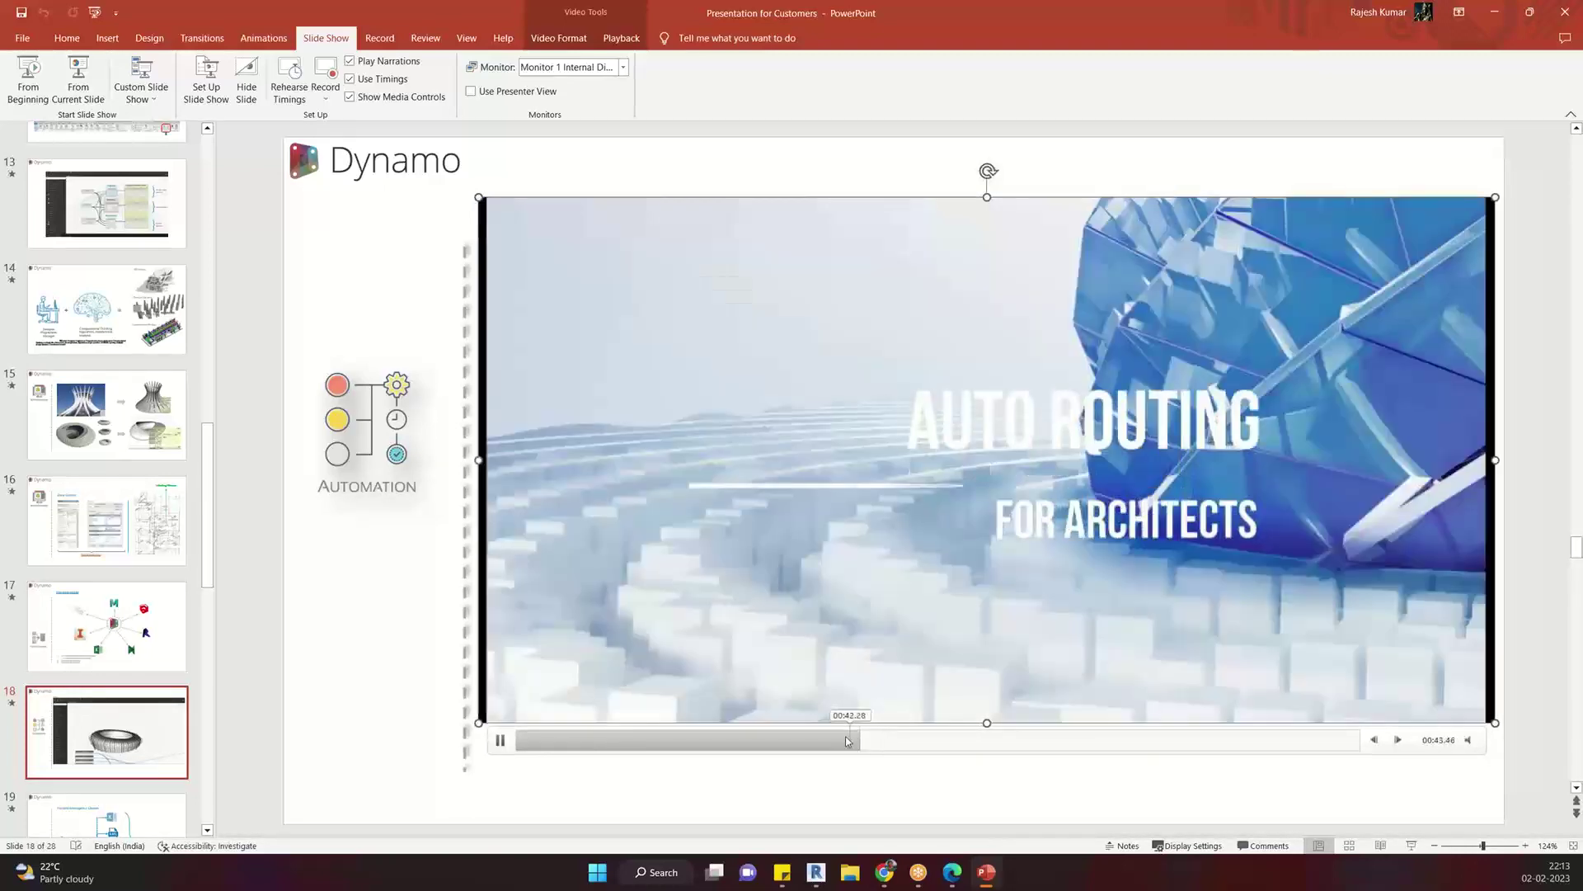
left_click(845, 739)
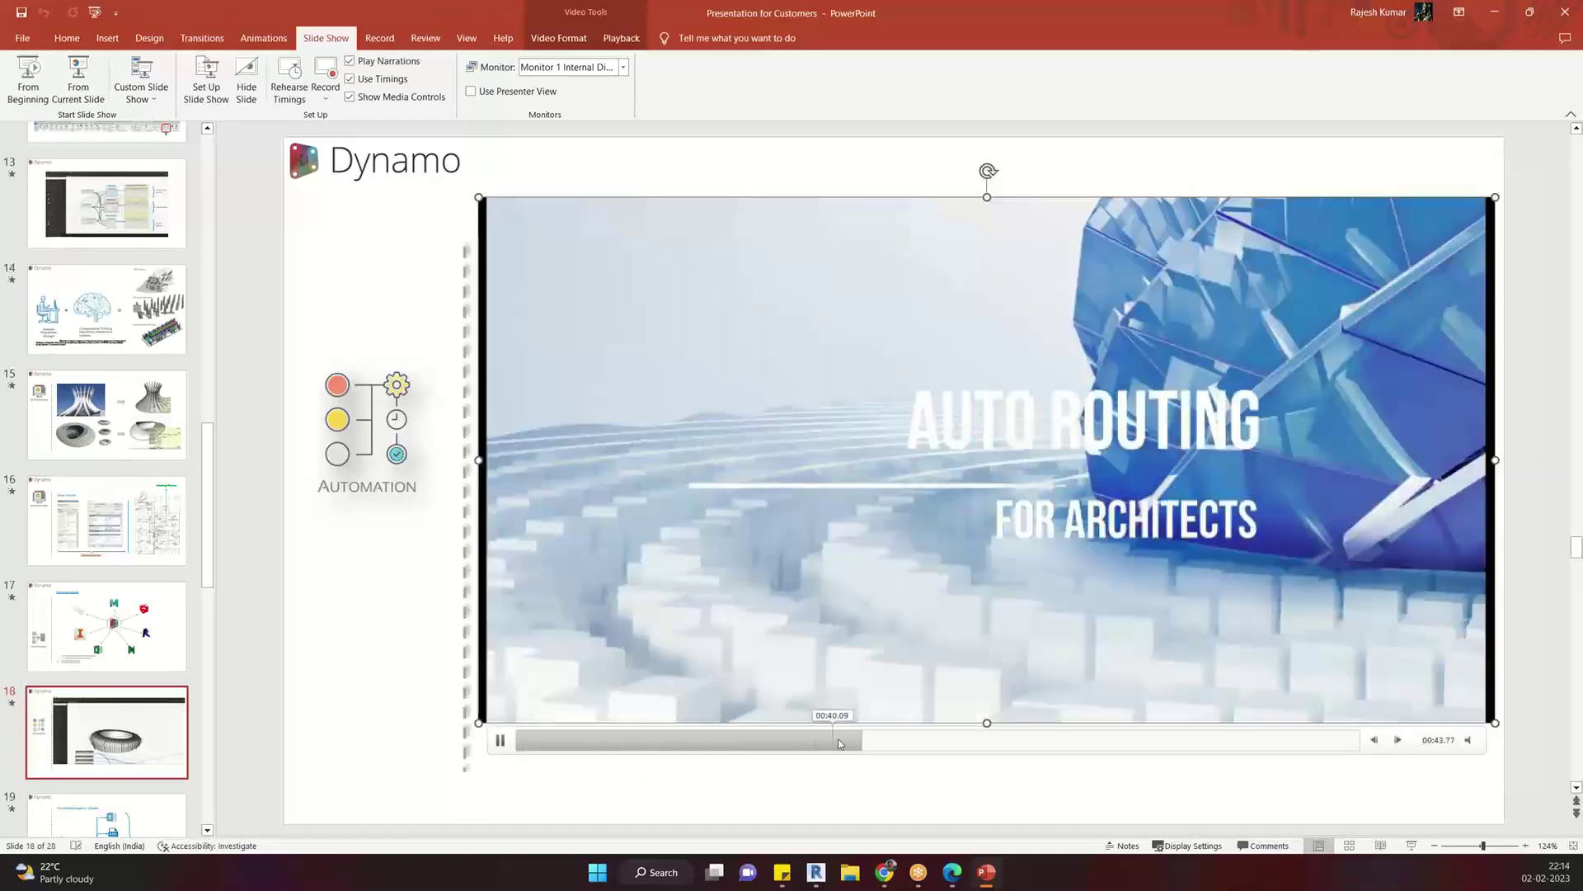
left_click(840, 739)
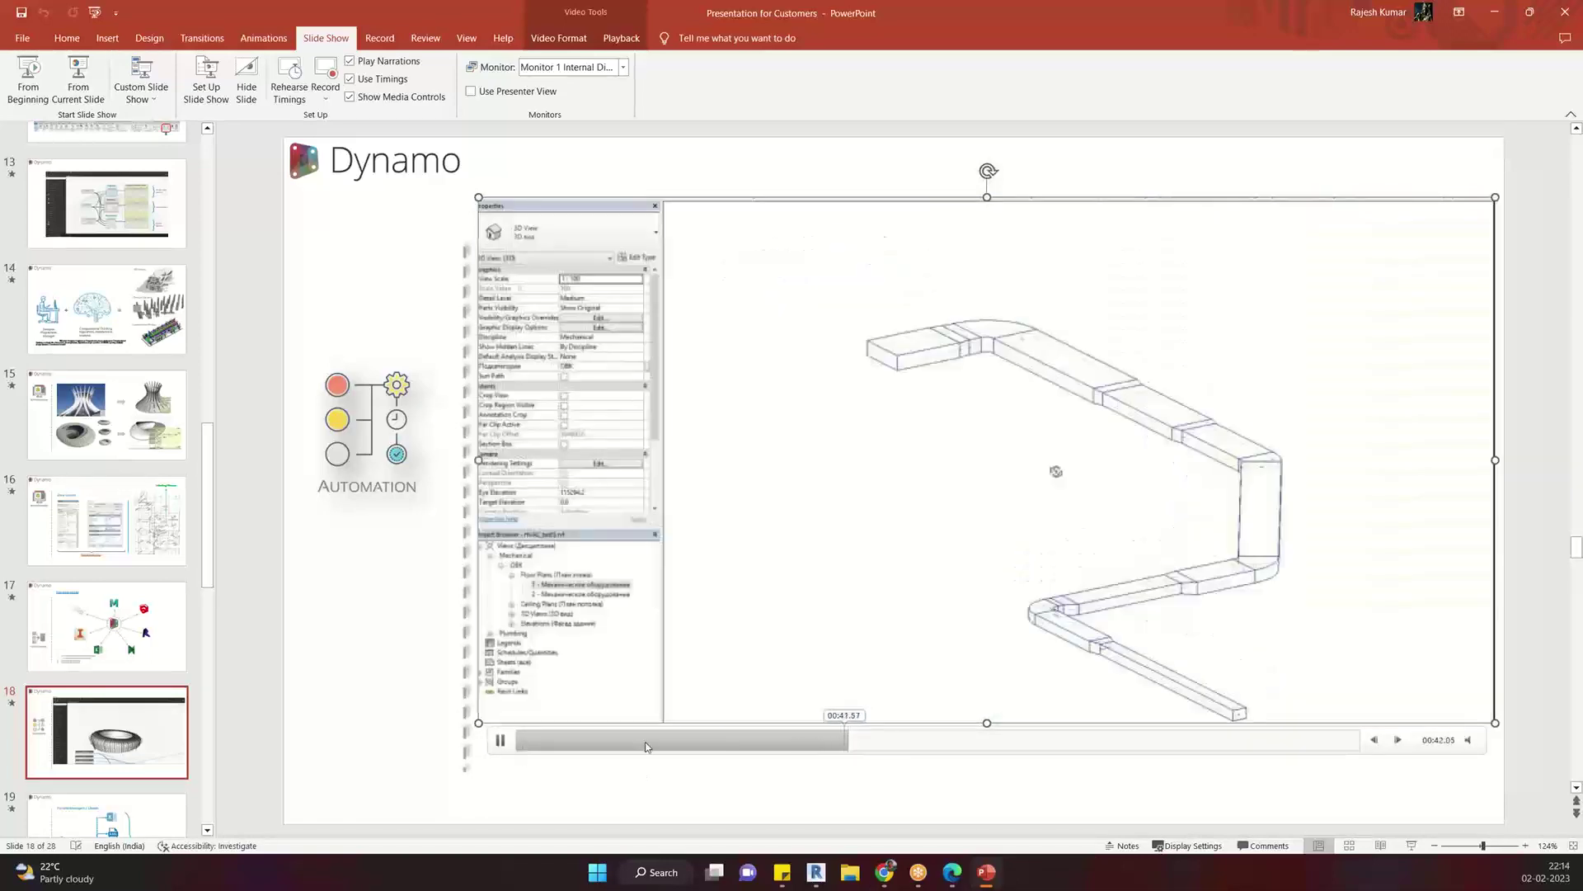
left_click(499, 739)
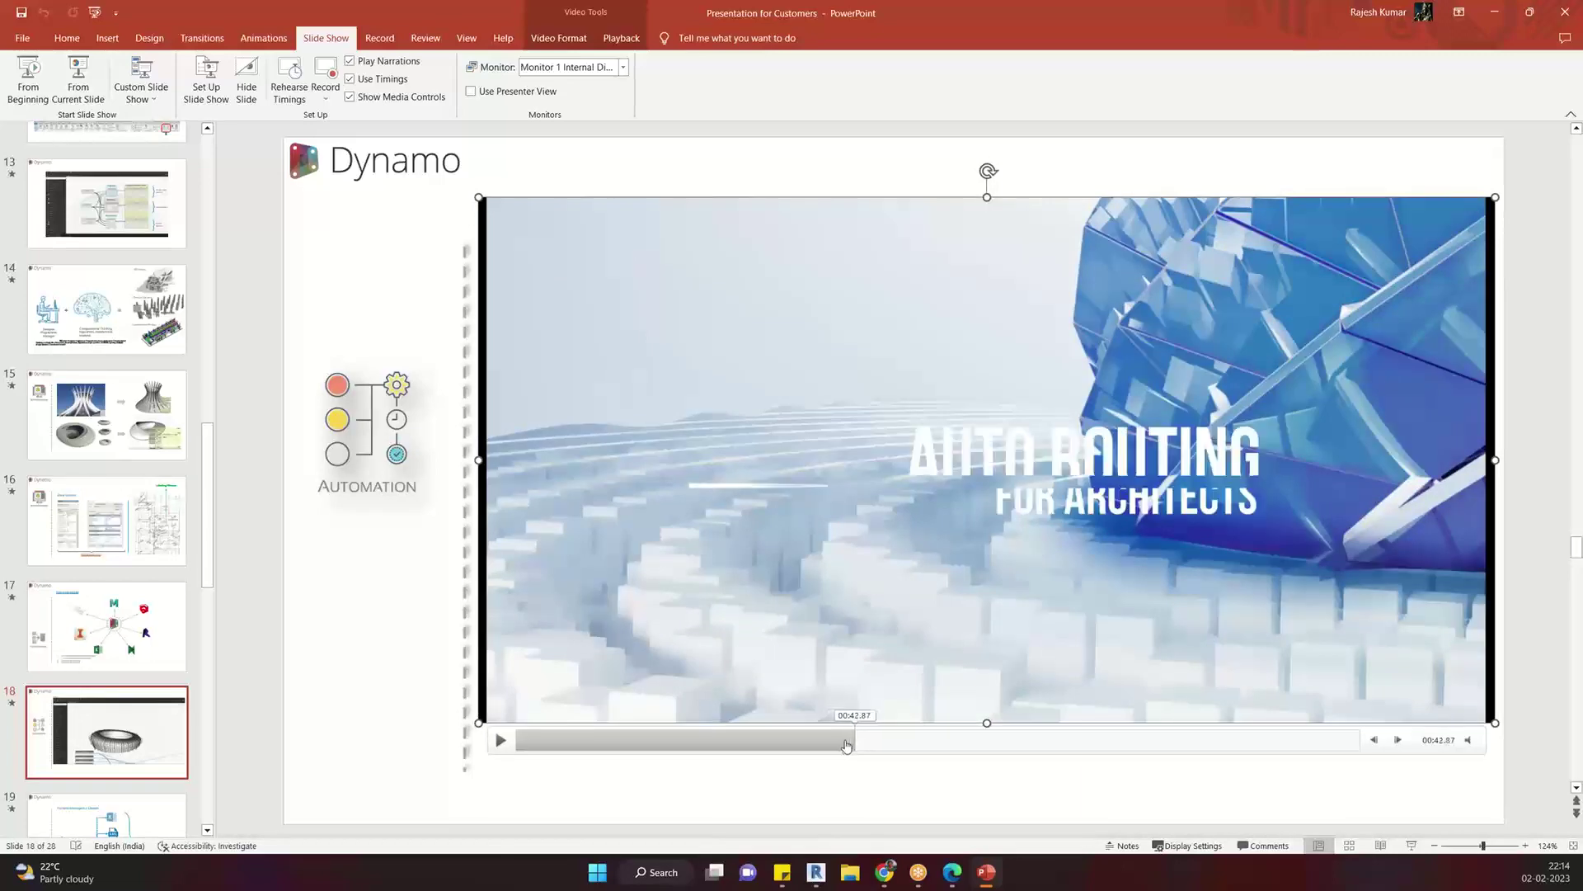
left_click(851, 745)
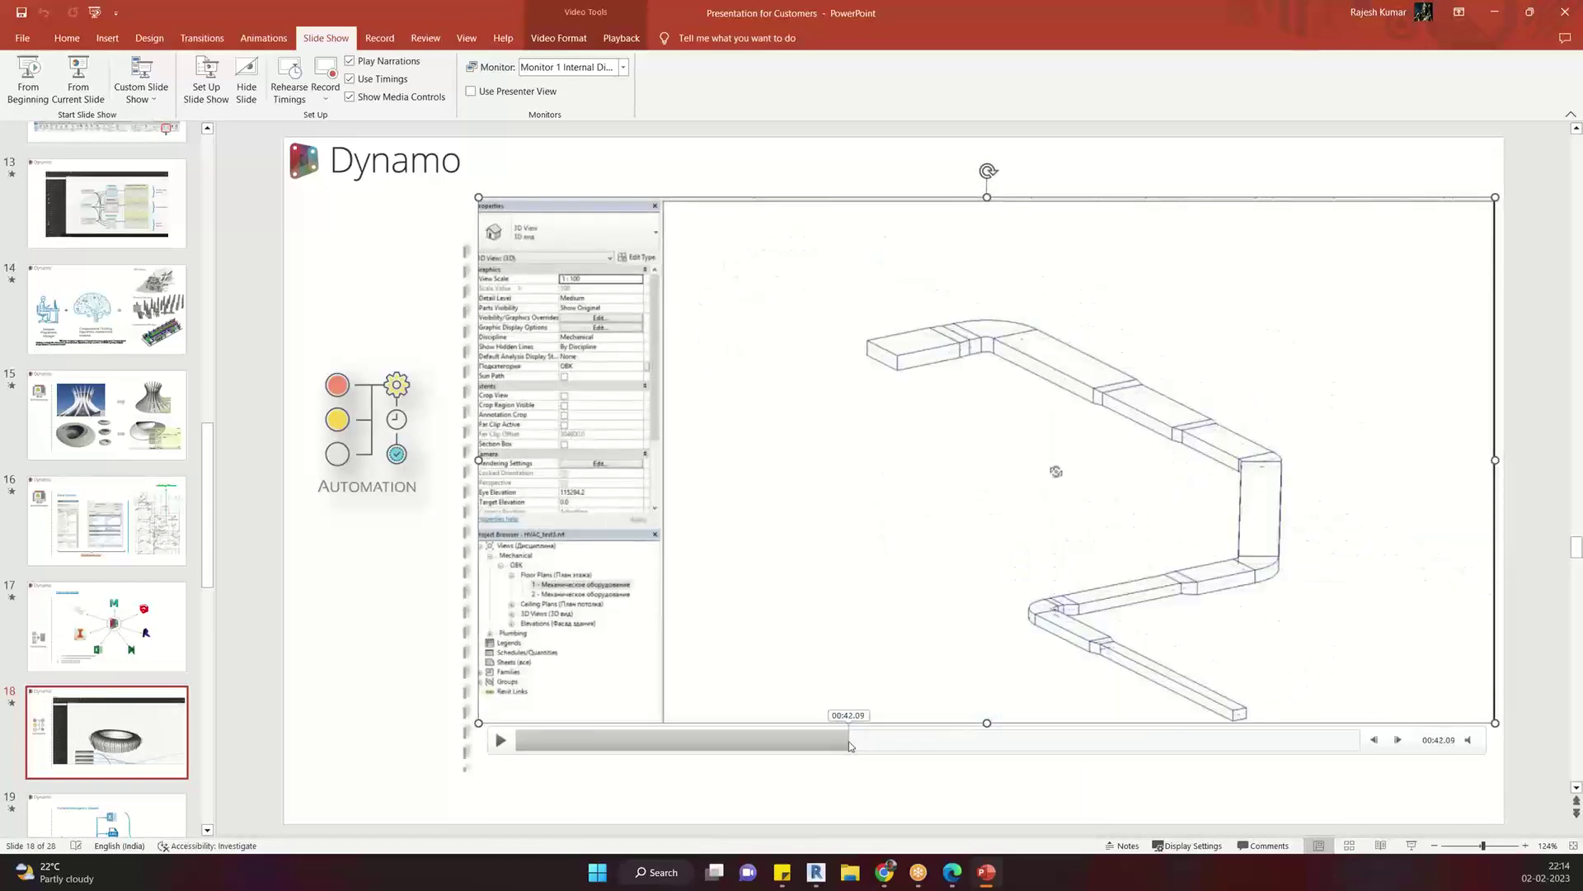